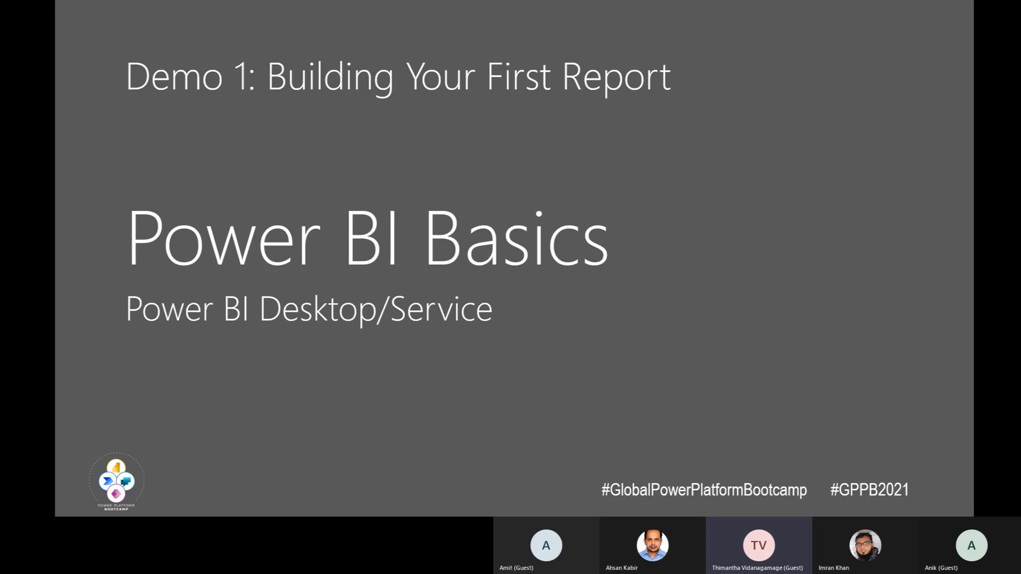
Step: Switch to Power BI Desktop, bring its blank report window over the presentation slide and maximize it
key(Escape)
key(shift+F5)
drag(1020, 46, 360, 40)
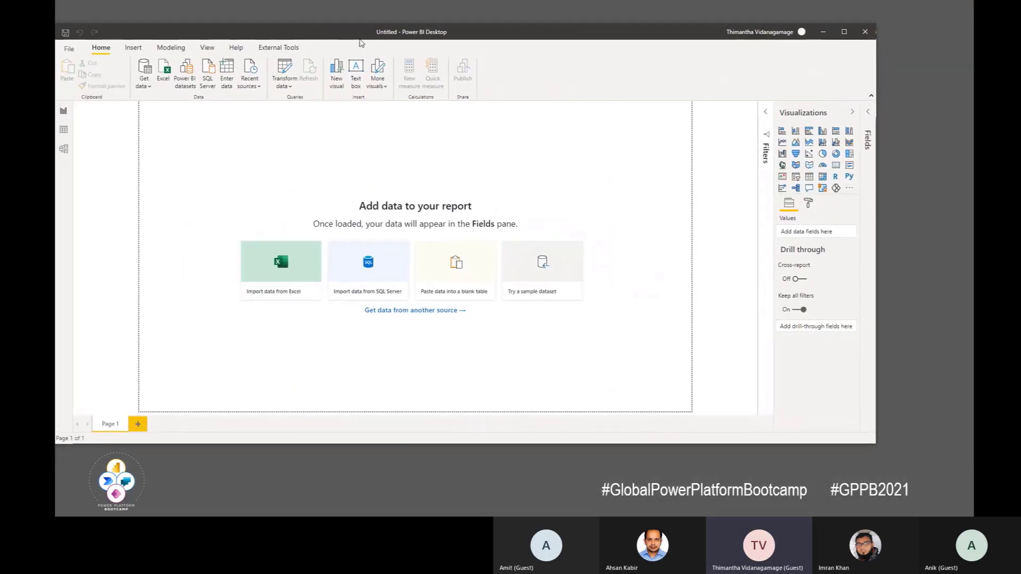
click(844, 32)
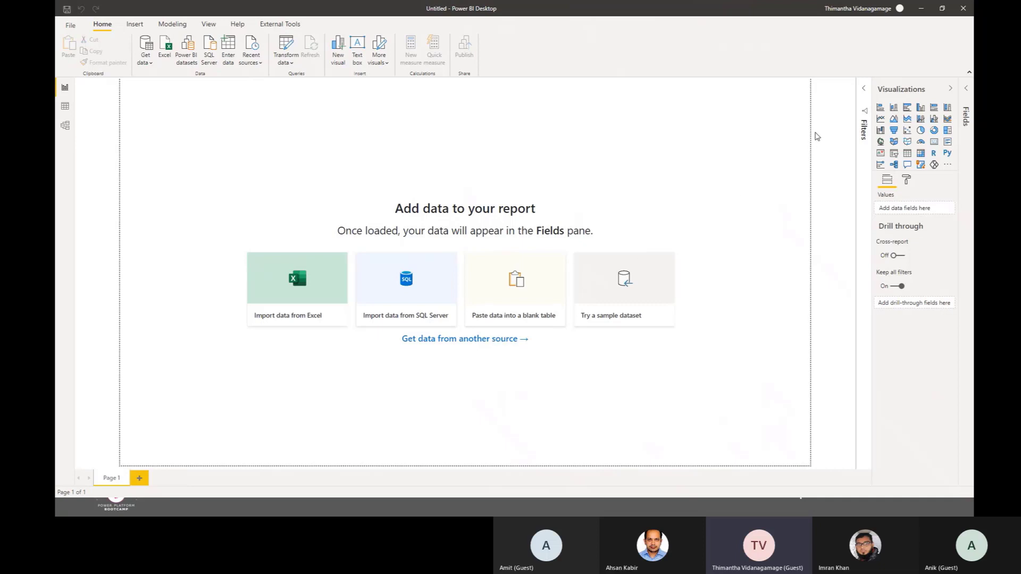
click(942, 8)
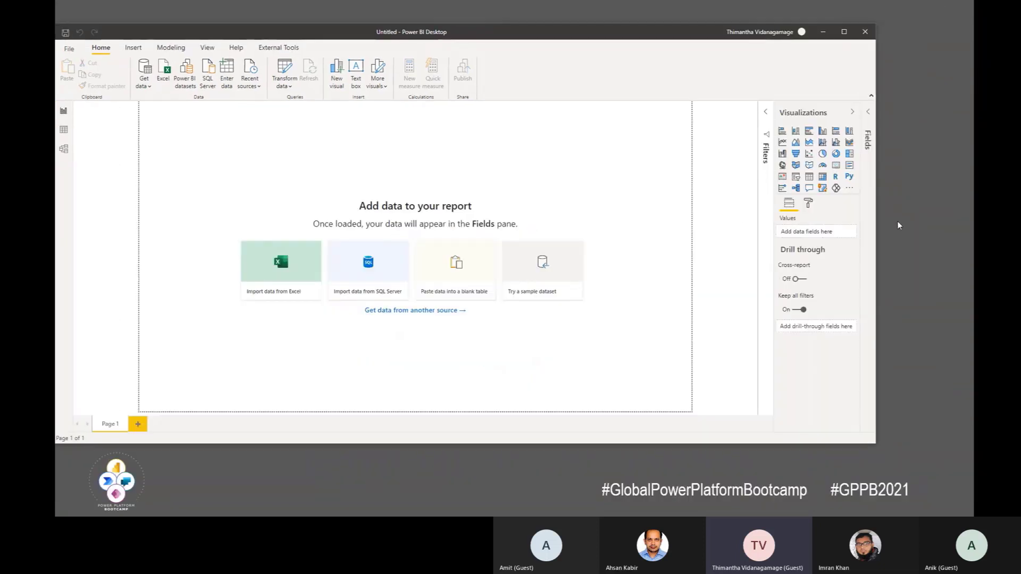
click(844, 32)
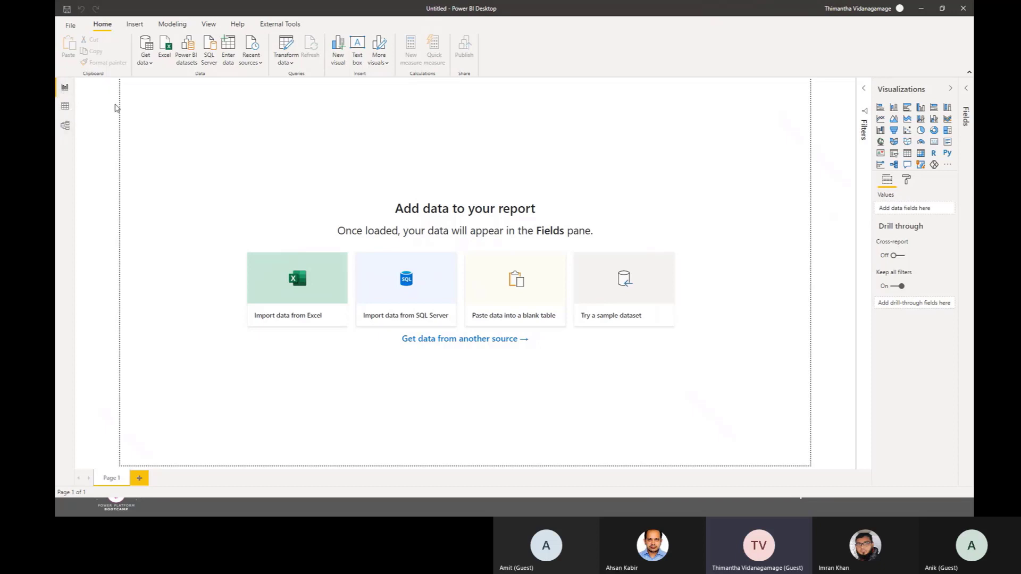
Step: Look through the Report, Data and Model views of the blank Power BI Desktop file
click(66, 91)
click(65, 106)
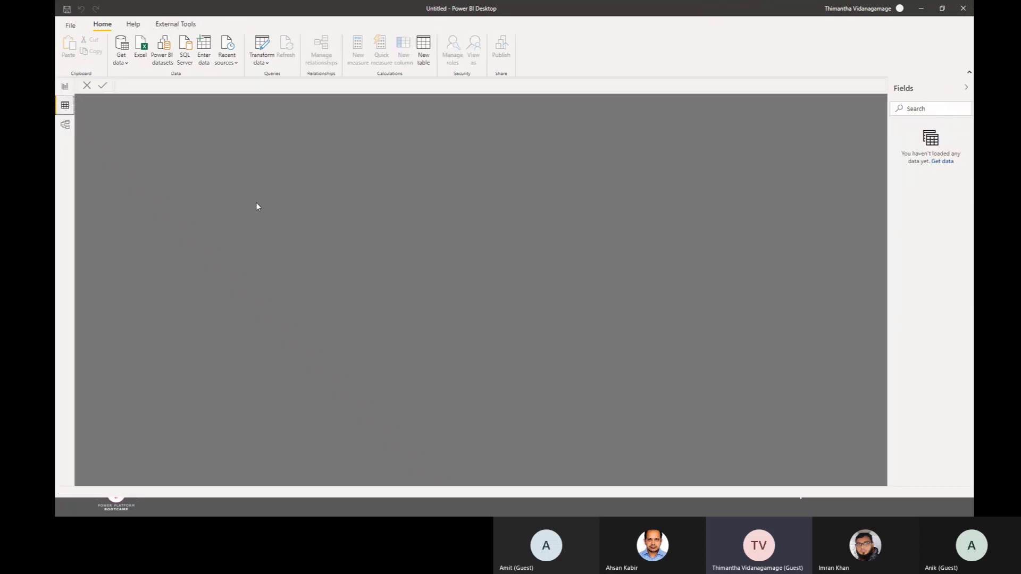
click(58, 123)
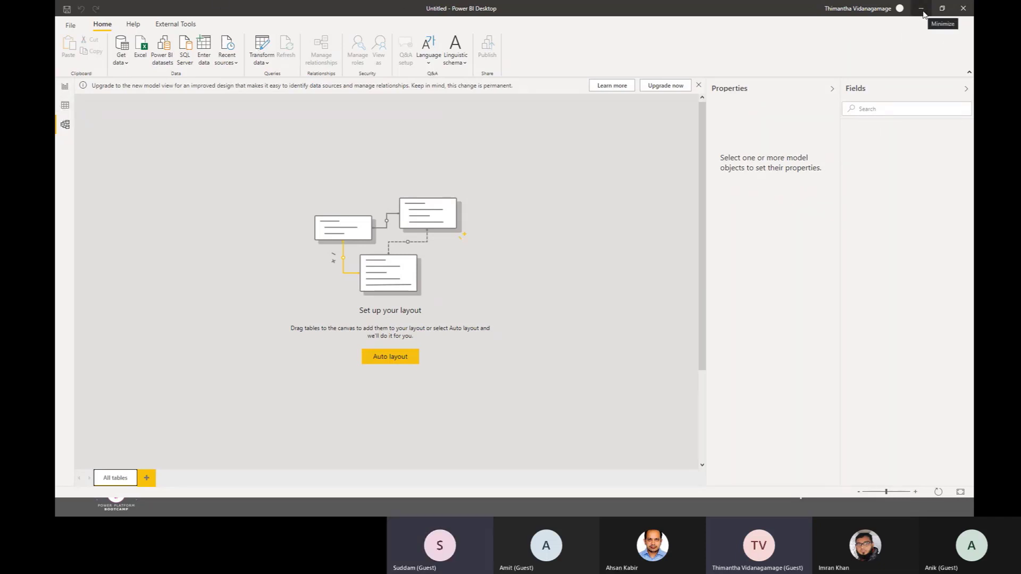
Step: Switch to Chrome and close the Iconfinder and superstore icon search pages and the downloads bar, leaving the Power BI workspace page showing
key(alt+Tab)
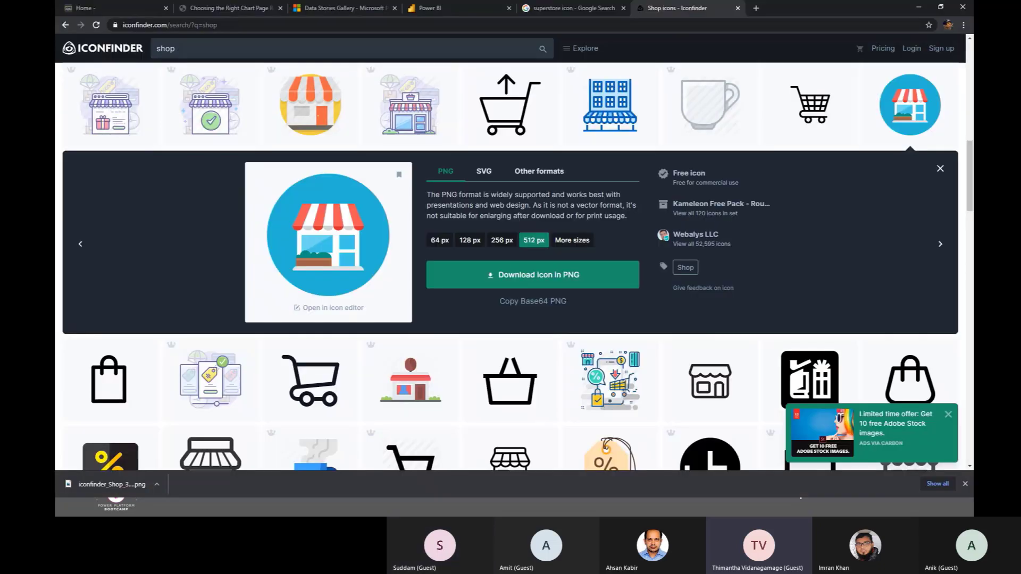
click(738, 8)
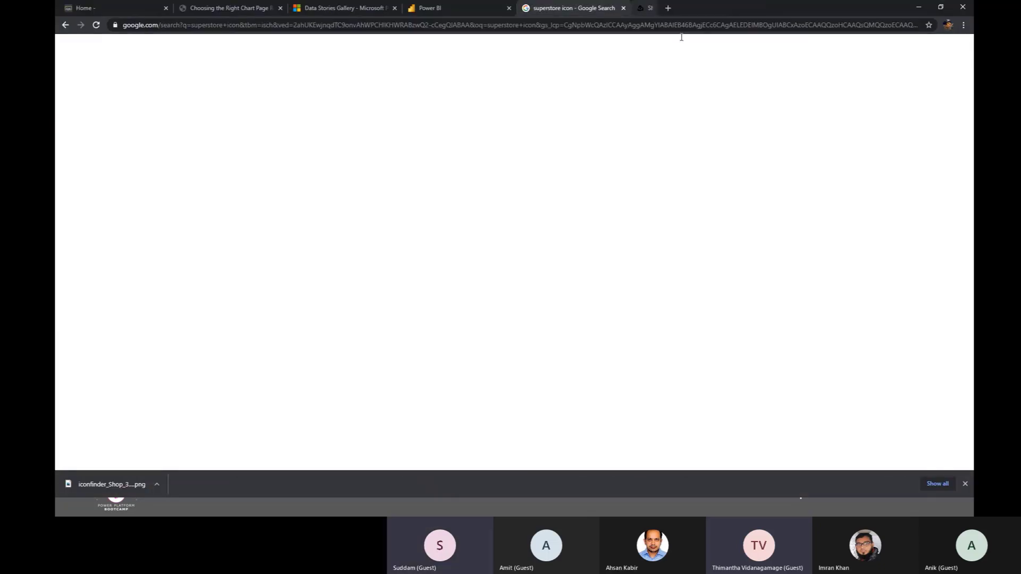
click(623, 8)
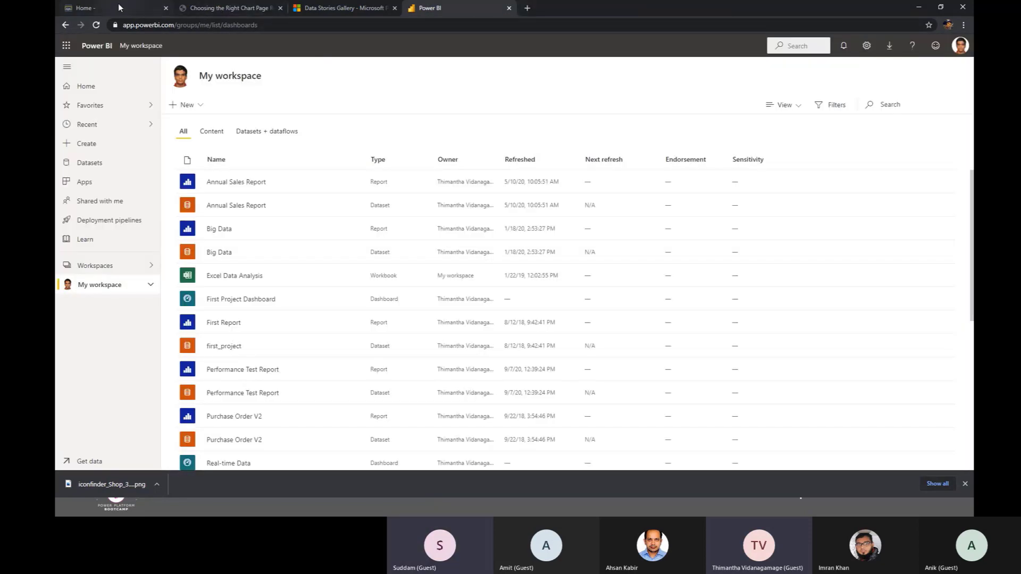
click(135, 276)
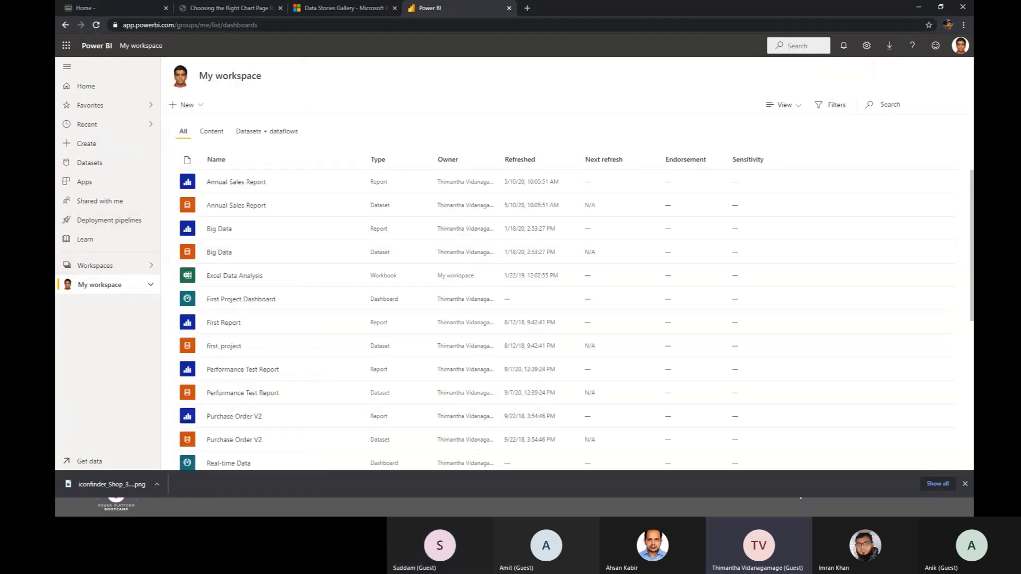
click(965, 483)
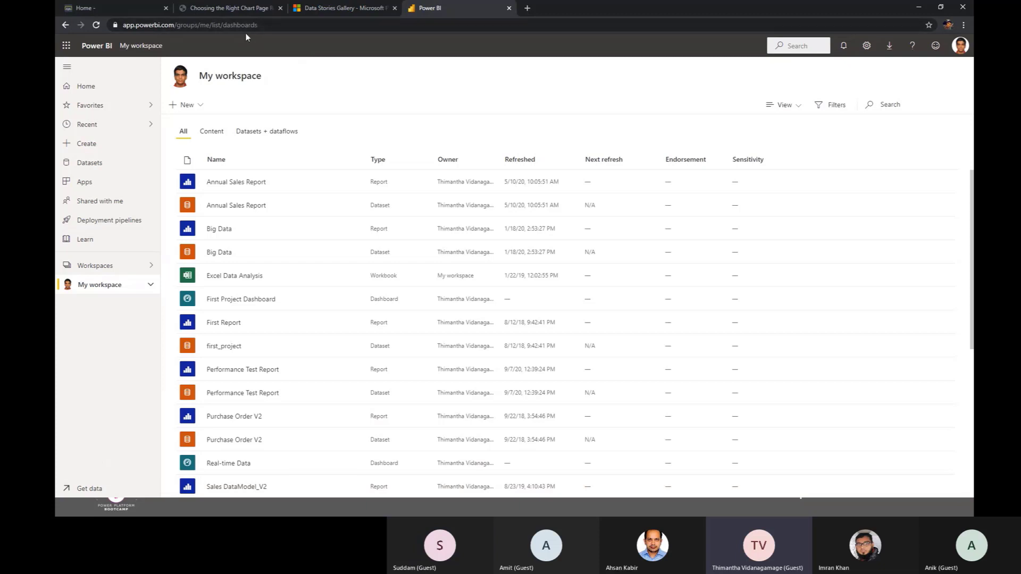
Step: Open the Power BI service home page, app.powerbi.com, in a new browser tab
click(528, 10)
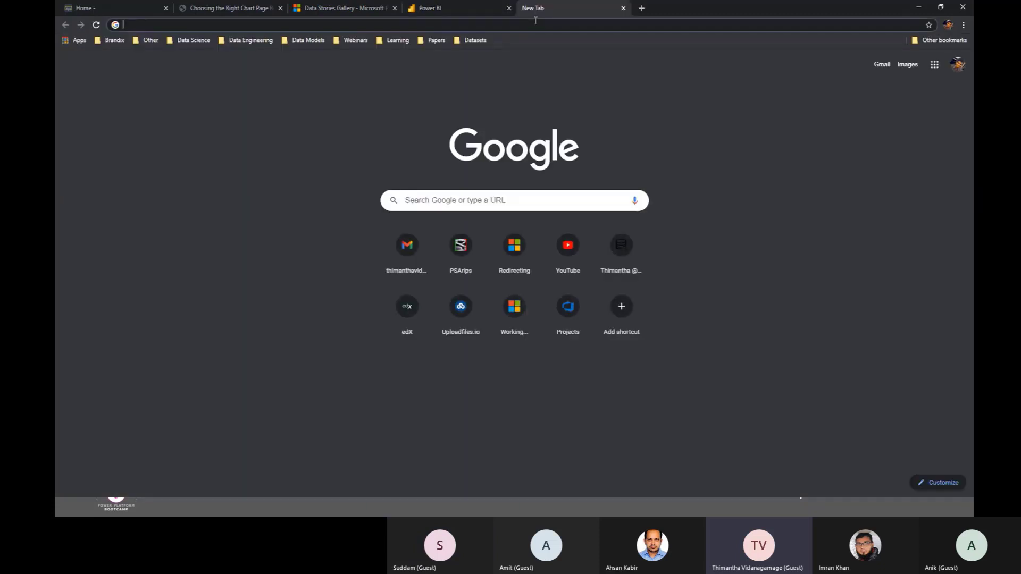
text(app.)
key(Return)
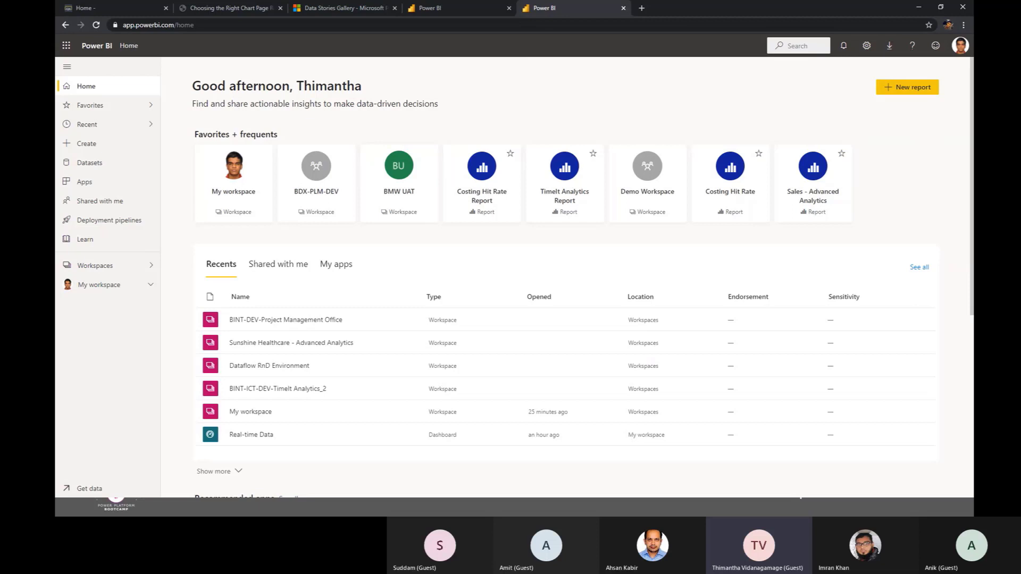
Step: Glance at Power BI Desktop, return to the Power BI service in Chrome and view the list of available workspaces
key(alt+Tab)
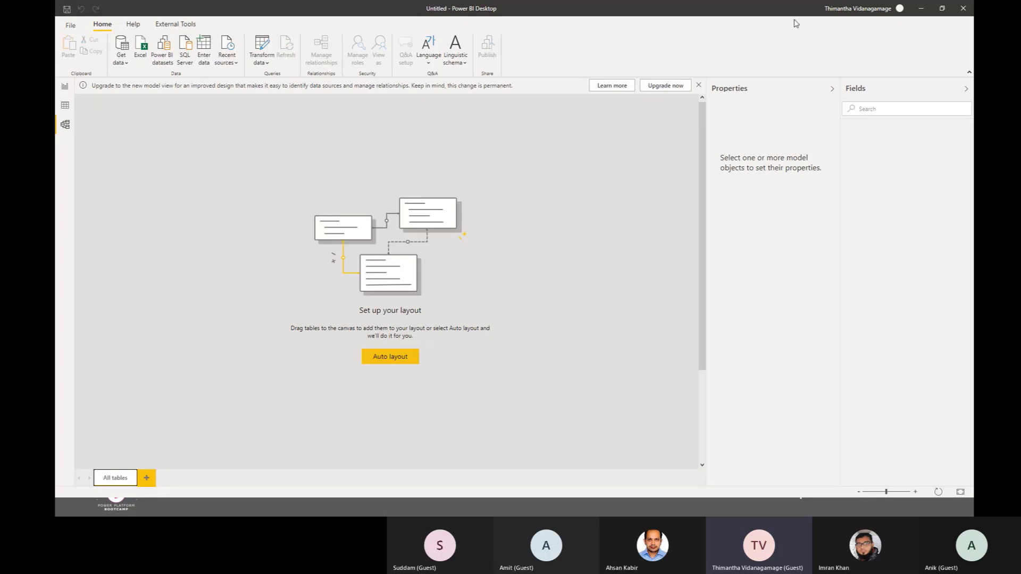
click(922, 10)
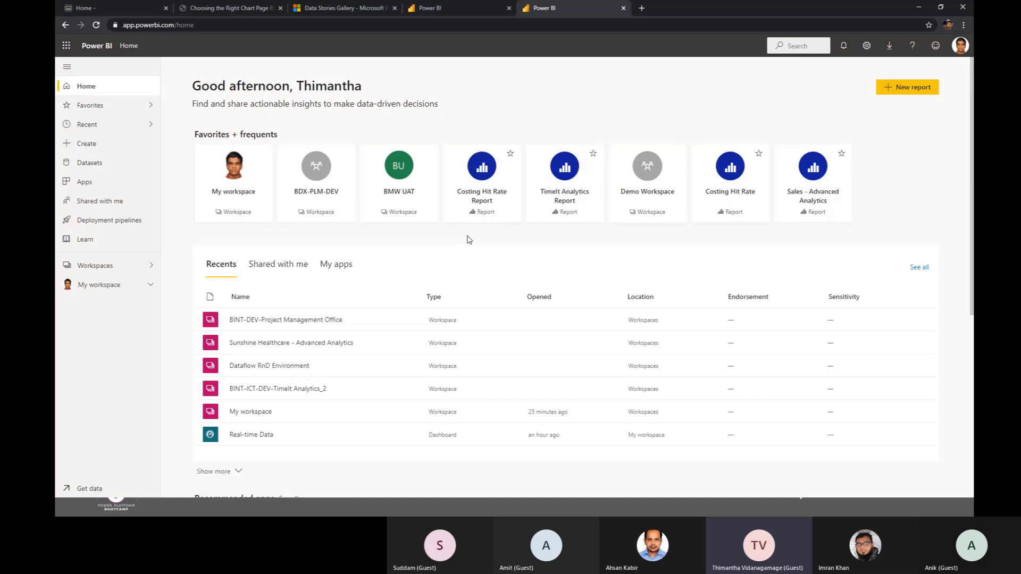
click(143, 270)
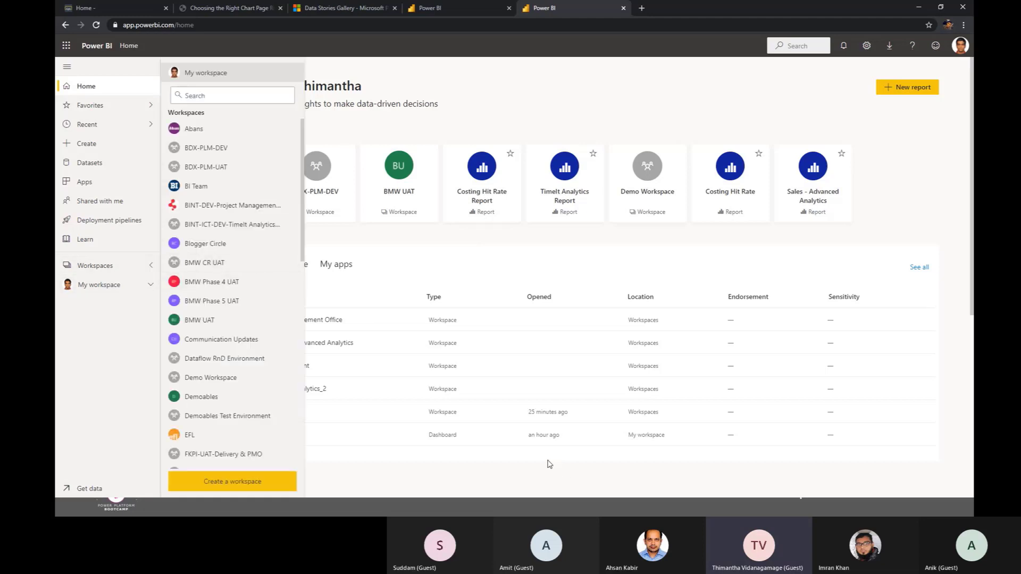
click(505, 249)
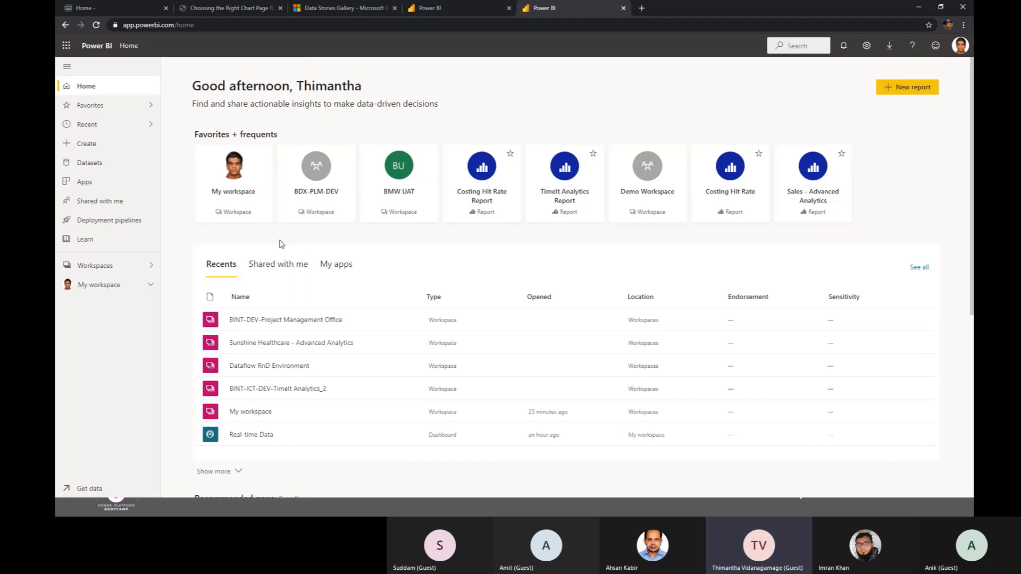
Step: Open My workspace and compare its Content, Datasets + dataflows and All lists
click(141, 290)
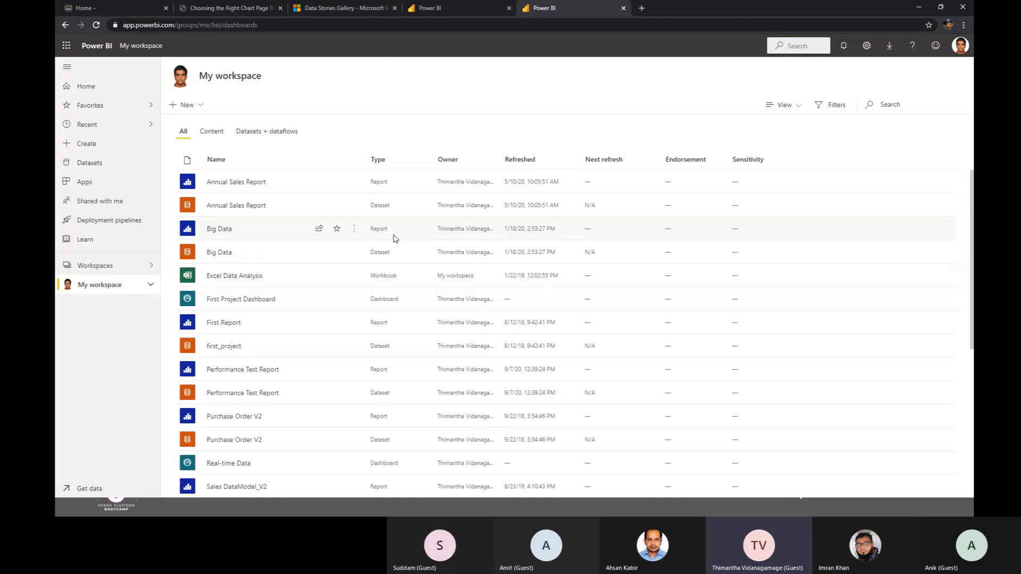
click(211, 134)
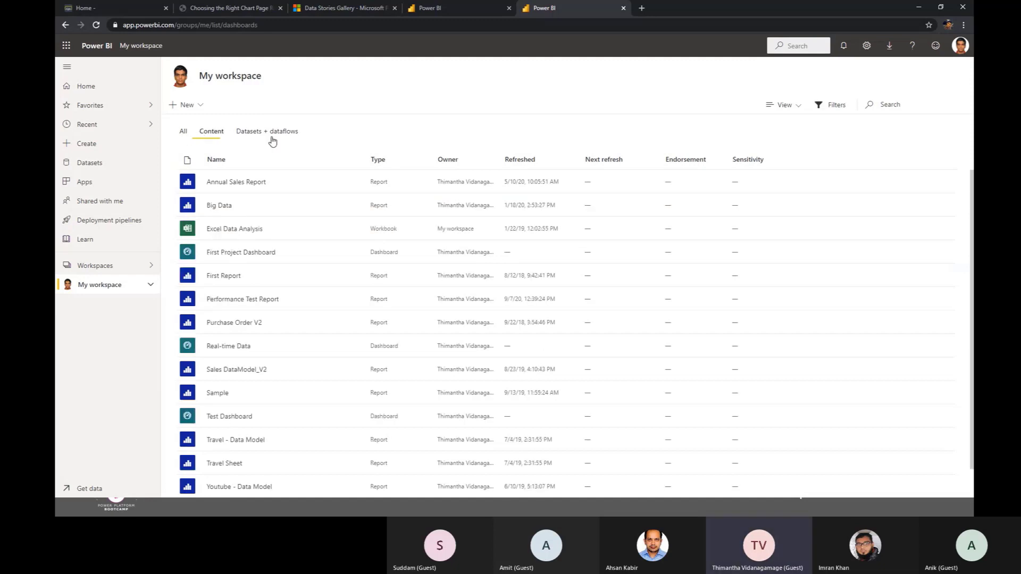
click(268, 138)
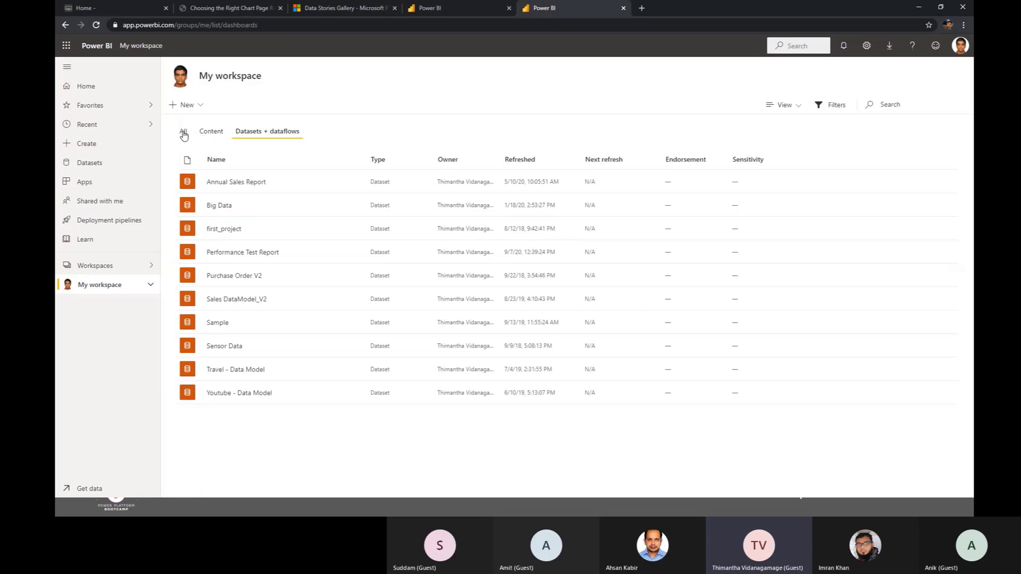
click(184, 134)
click(212, 135)
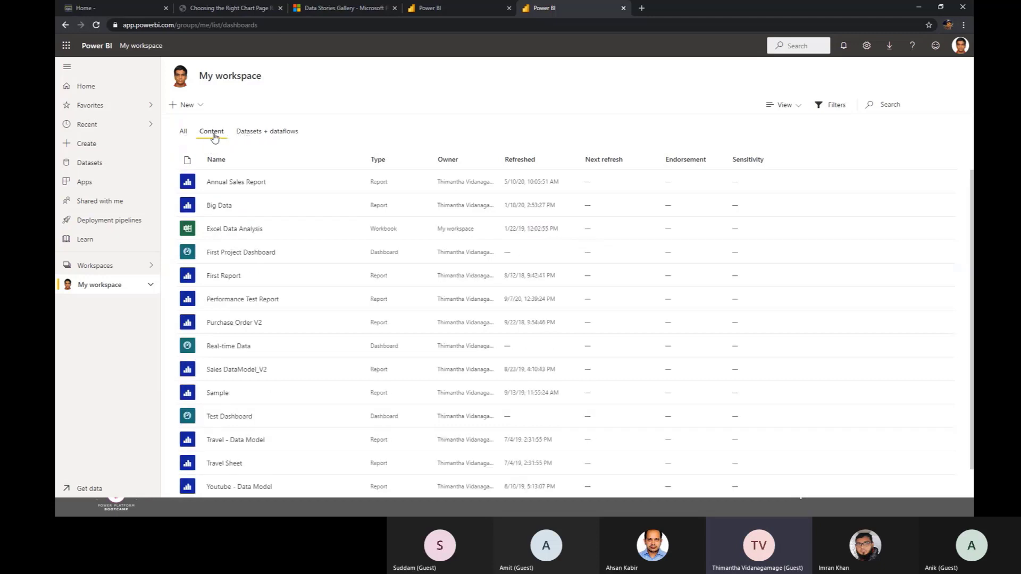
click(245, 136)
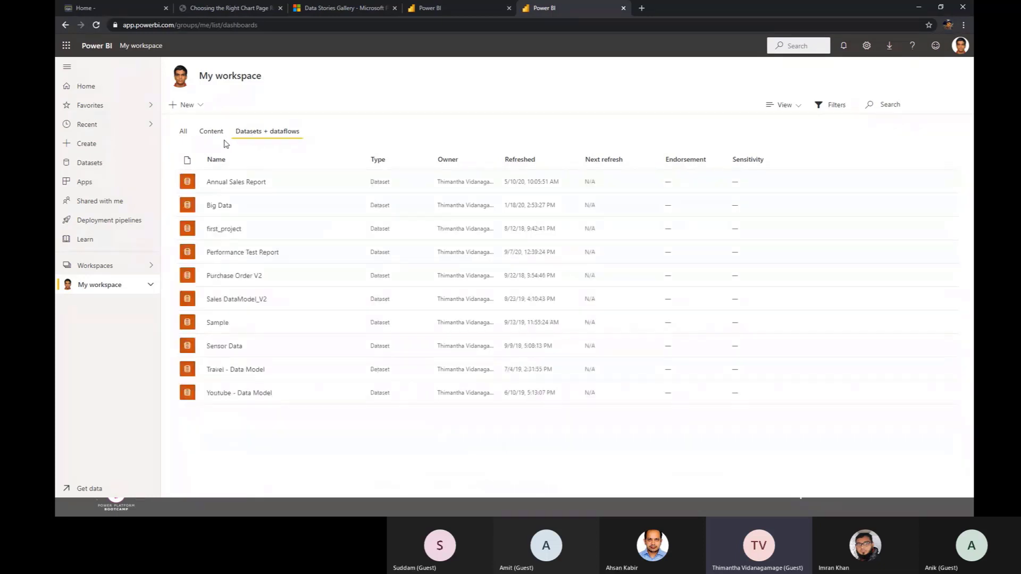
click(184, 134)
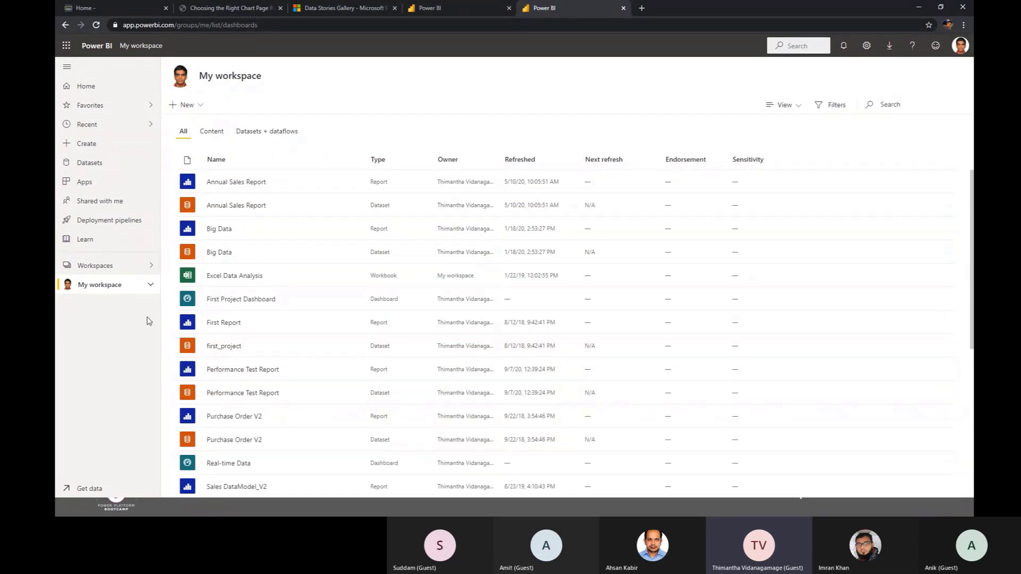
Step: Check the recent items offered by the global search and the workspace's view options
click(798, 45)
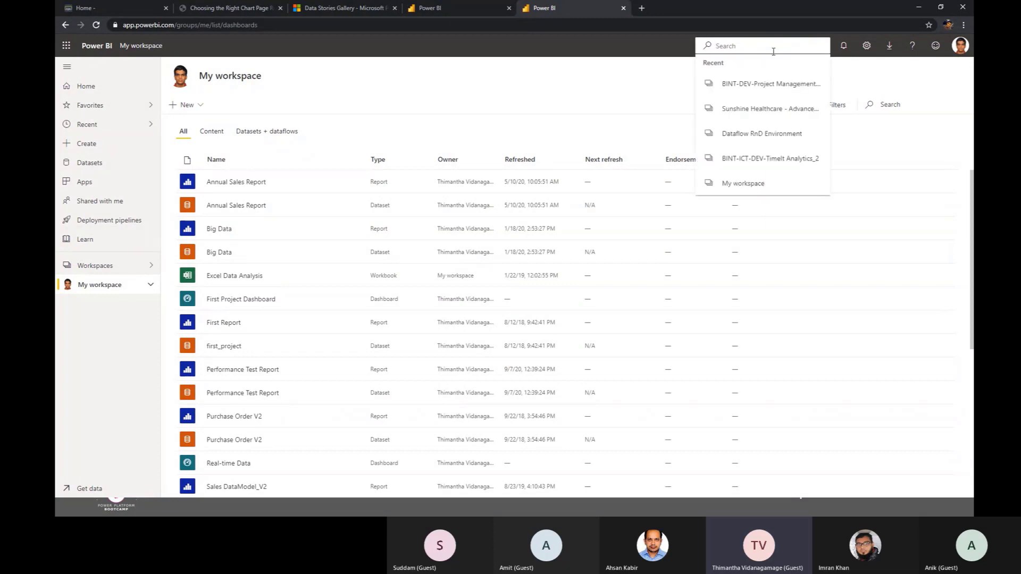
click(504, 91)
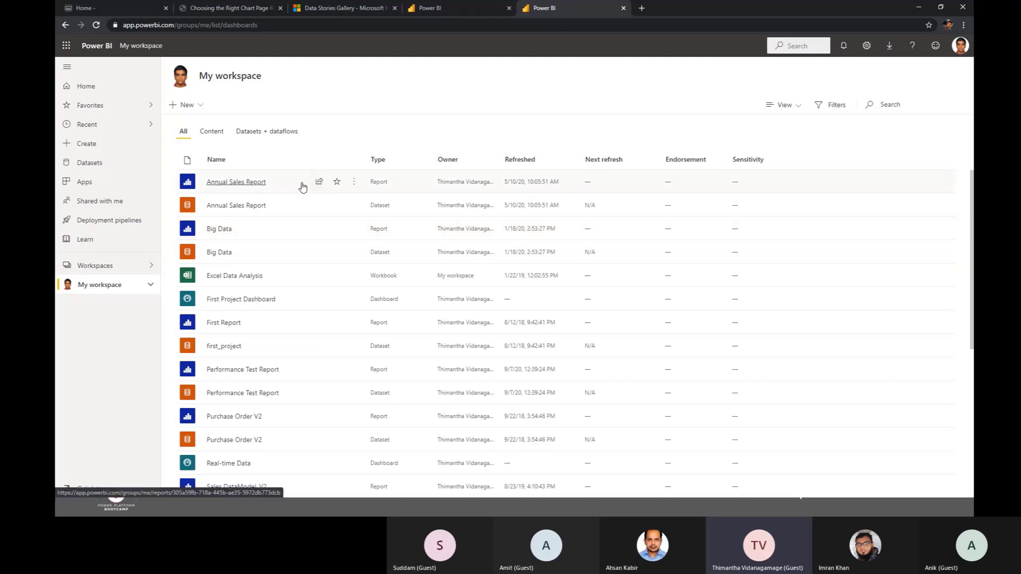
click(786, 106)
click(786, 106)
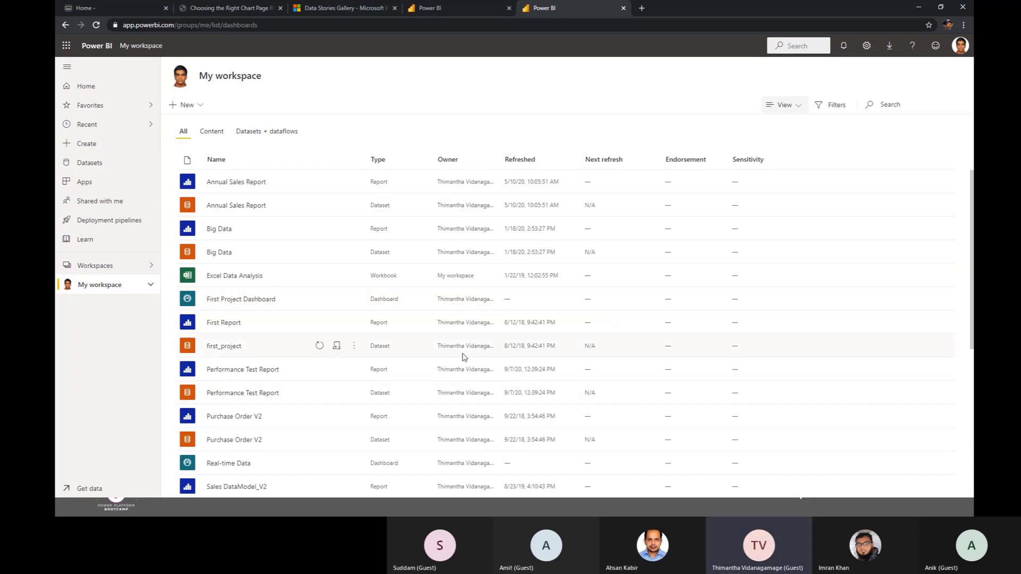
Step: List only the Content items of My workspace and return to the presentation slide
click(211, 131)
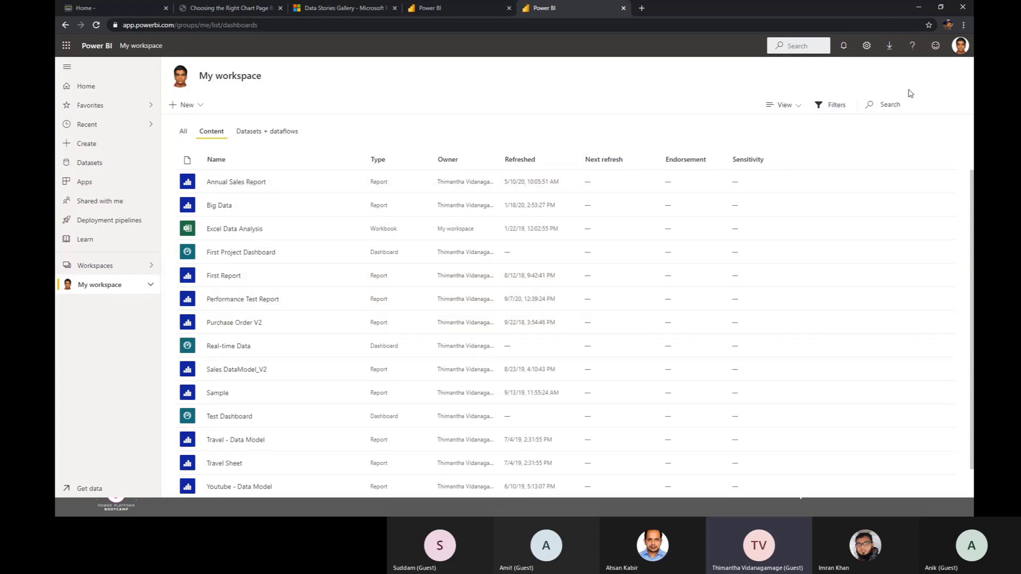
click(918, 9)
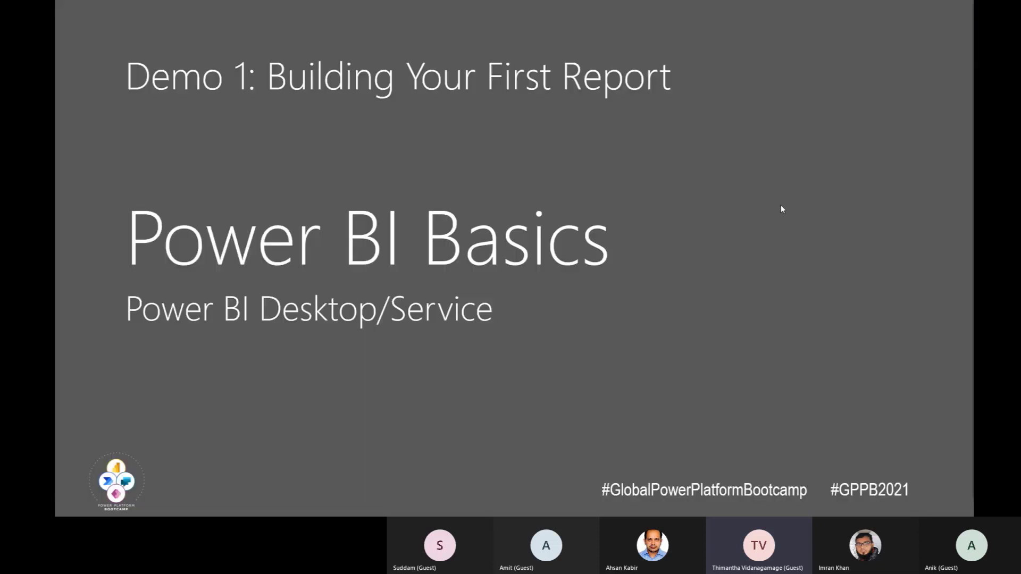
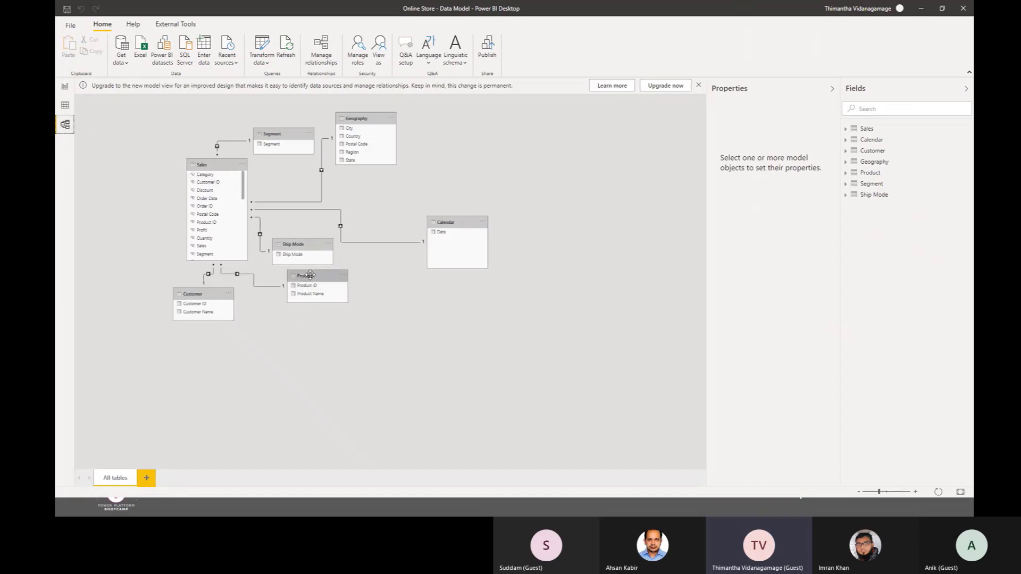
Step: Rearrange the Product, Customer, Ship Mode, Segment and Geography tables around a lowered Sales table in the model diagram
drag(306, 282, 453, 338)
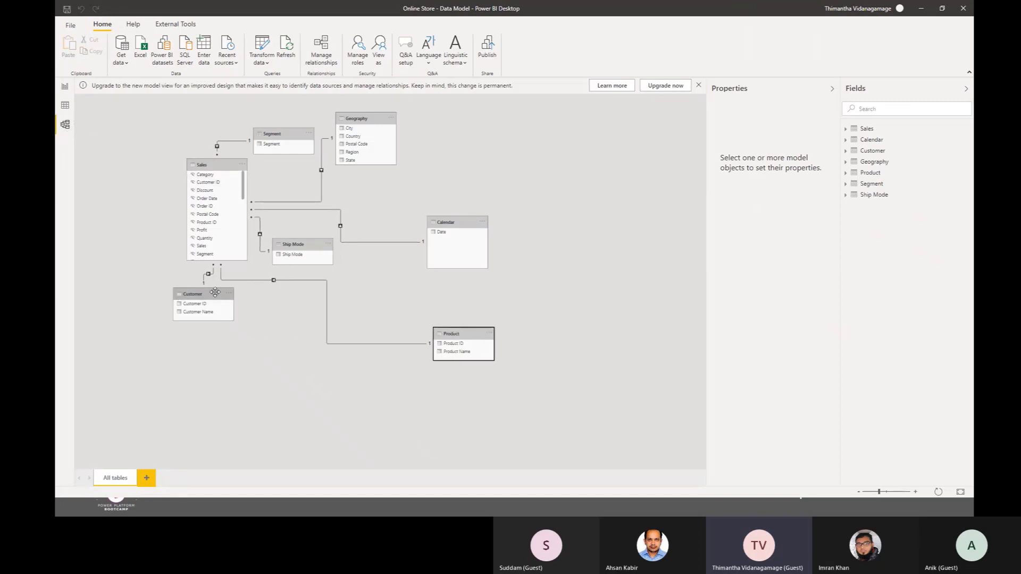
drag(213, 296, 139, 325)
drag(202, 164, 256, 280)
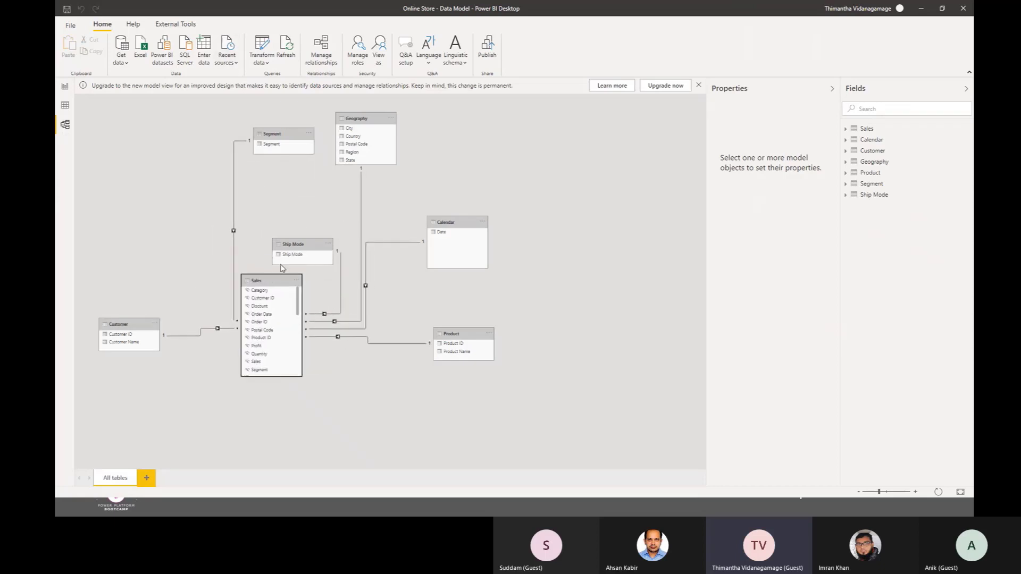
drag(292, 242, 294, 193)
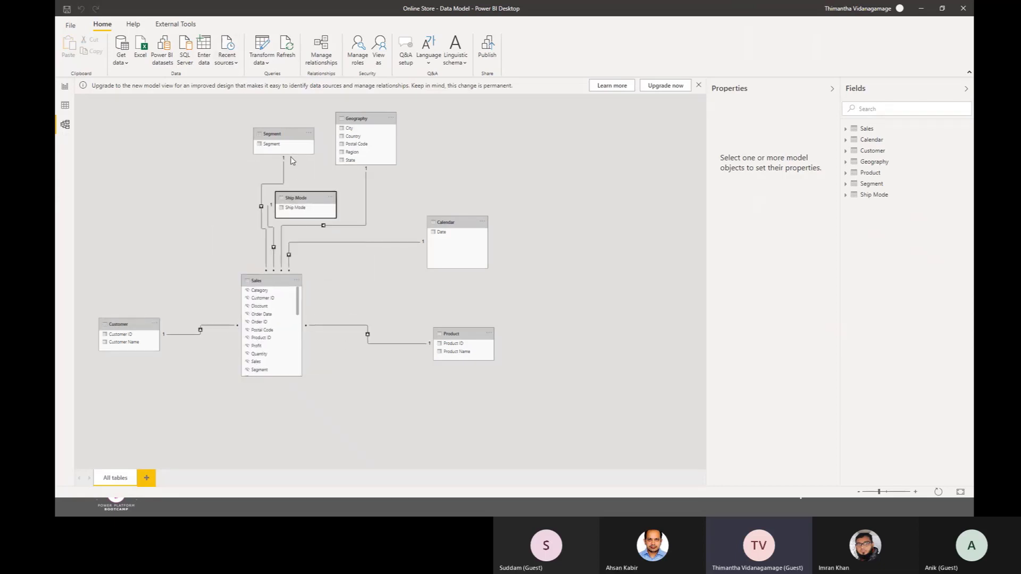
drag(289, 137, 167, 152)
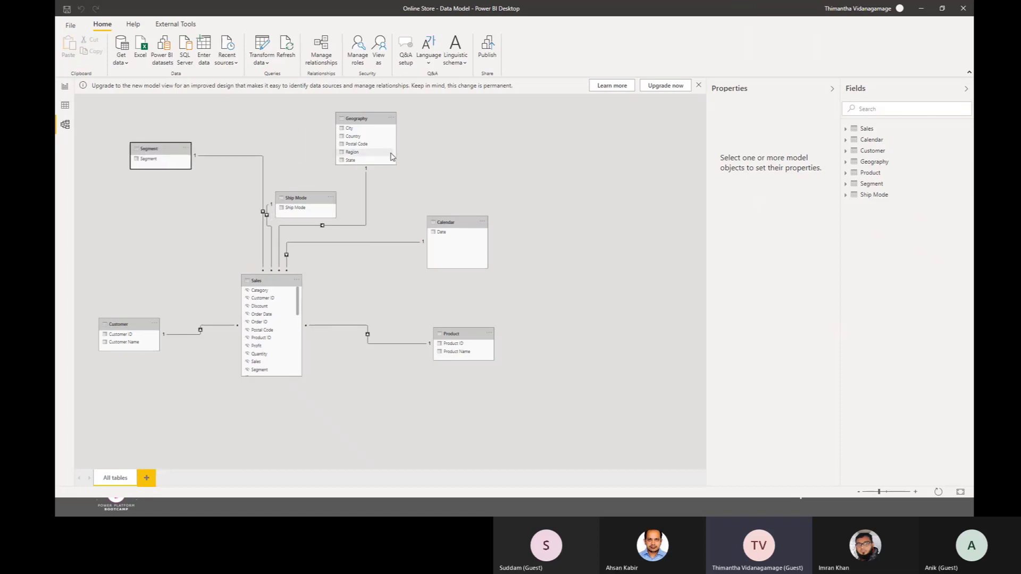
drag(368, 119, 377, 427)
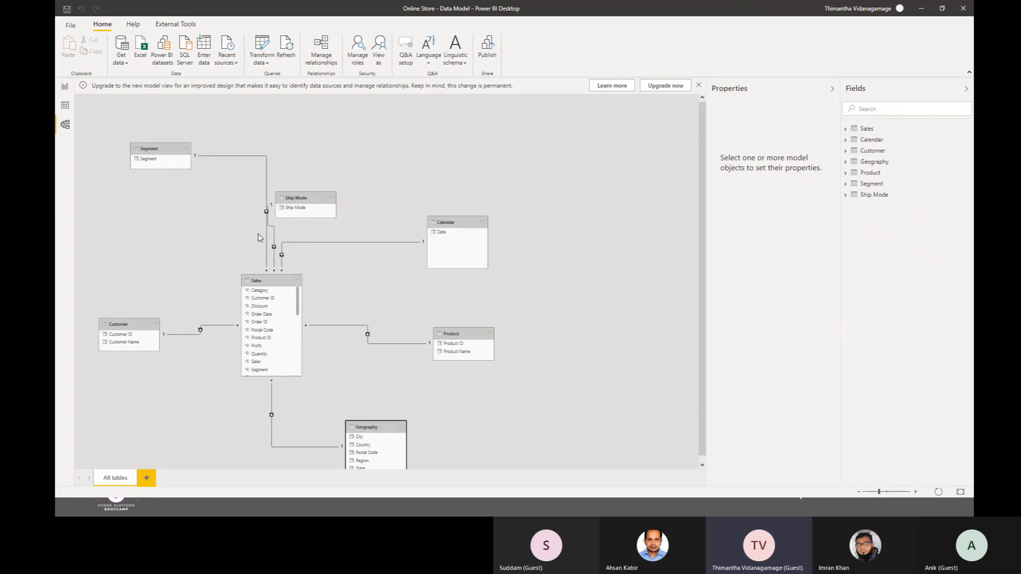
Step: Center the Sales table between the Customer and Product tables and move Ship Mode up beyond Segment's height
drag(281, 281, 322, 277)
click(304, 196)
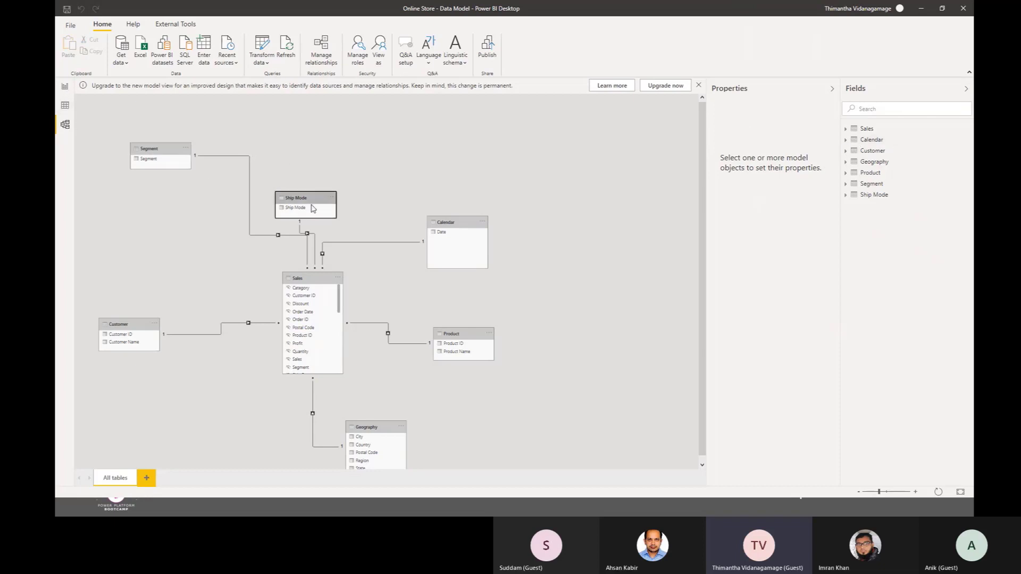
drag(310, 198, 373, 121)
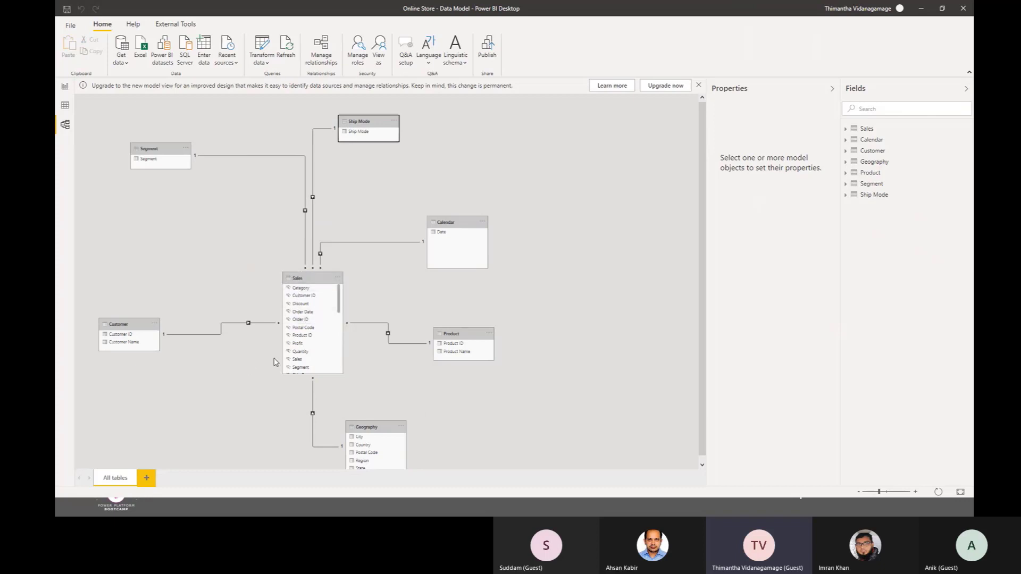
Step: Point out the Sales, Segment, Ship Mode and Calendar tables in turn, and move Calendar farther away from Sales
click(302, 278)
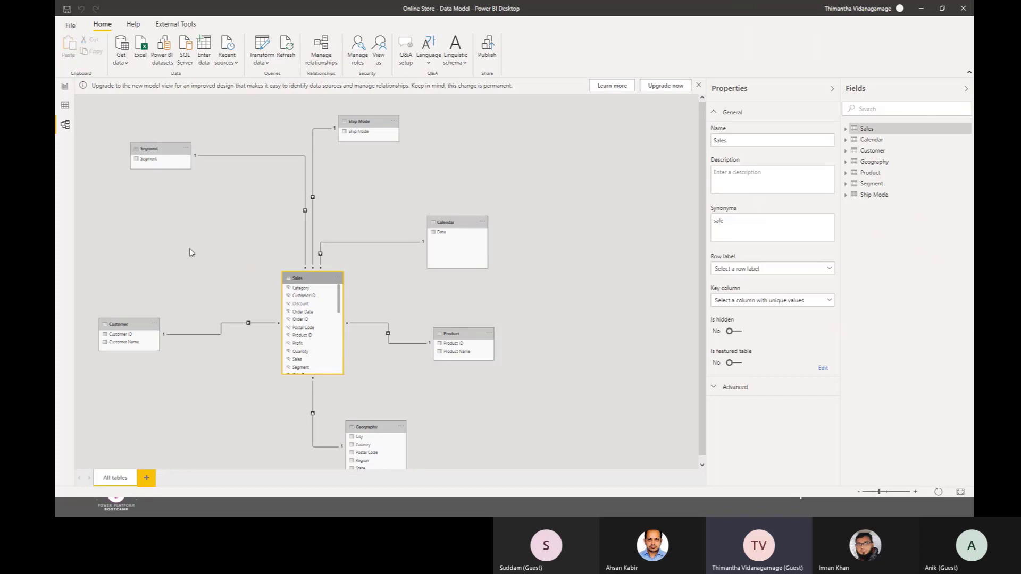
click(177, 148)
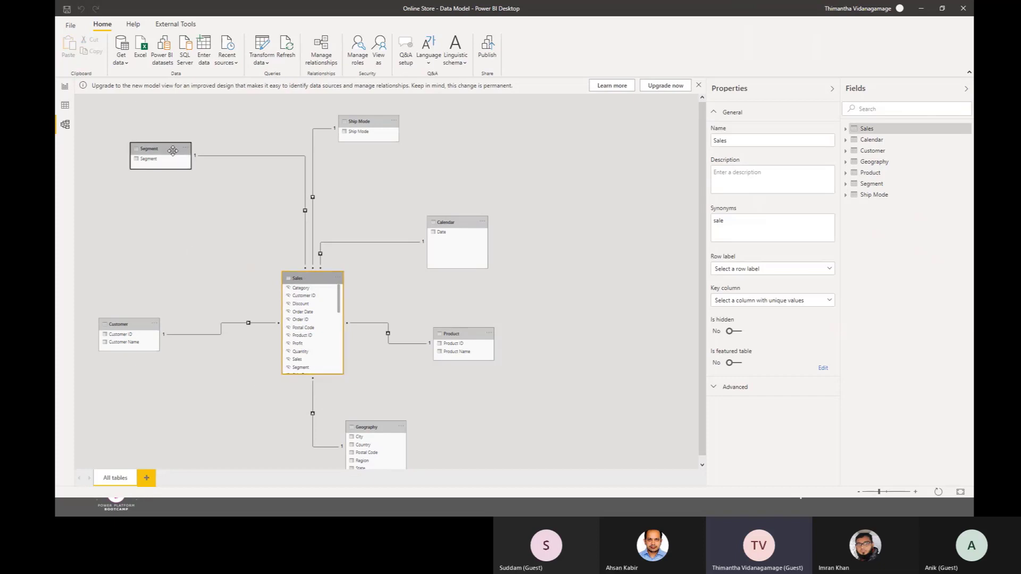
click(313, 278)
click(151, 150)
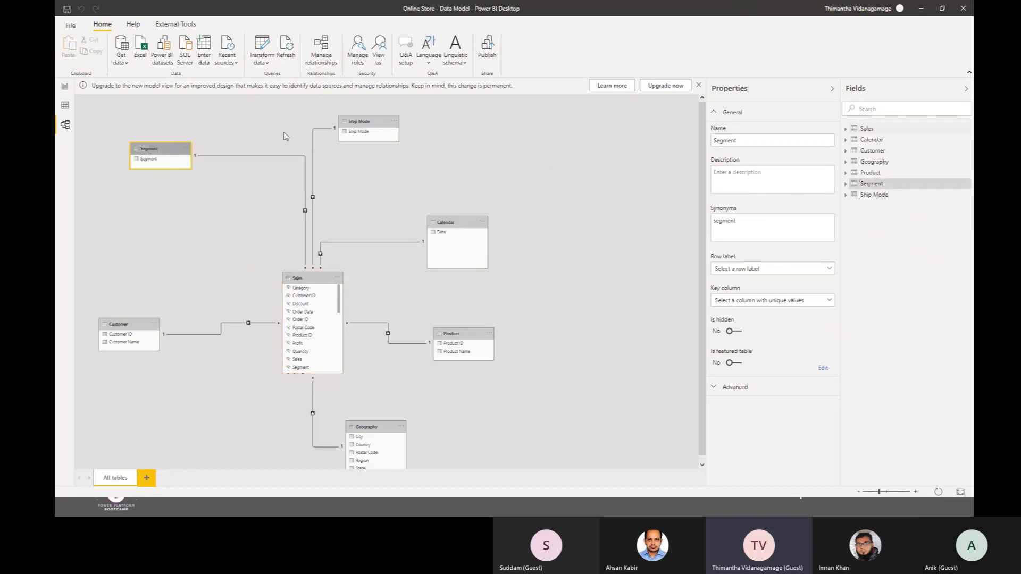
click(378, 122)
click(449, 222)
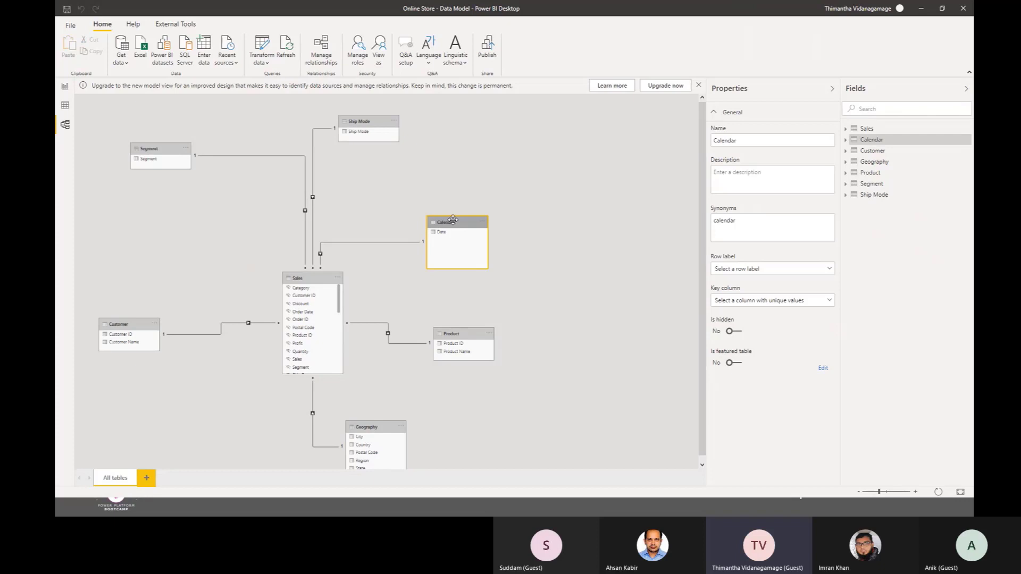
drag(457, 222, 486, 224)
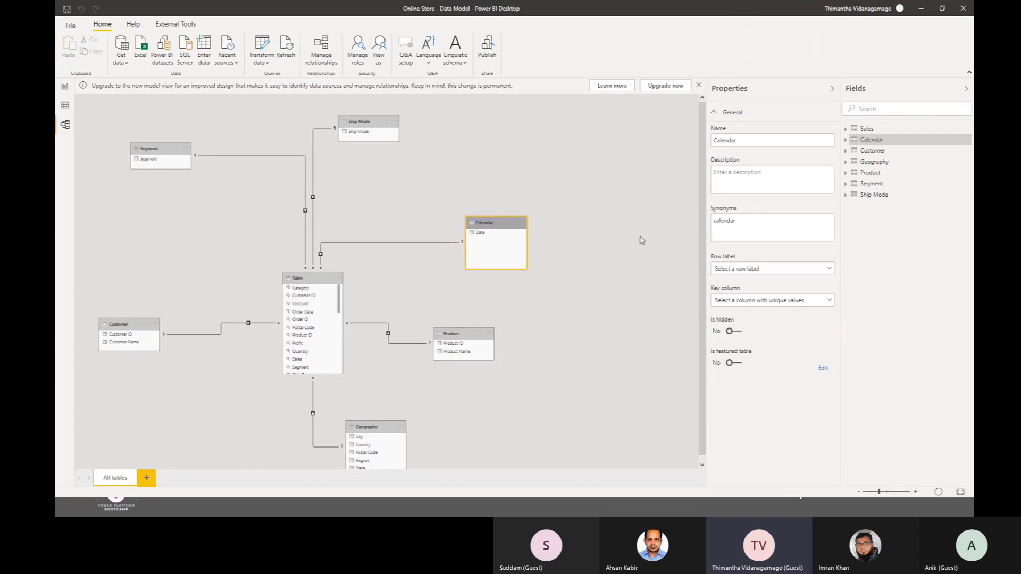
Step: Examine the Sales table and the properties of its Quantity and Profit columns
click(317, 278)
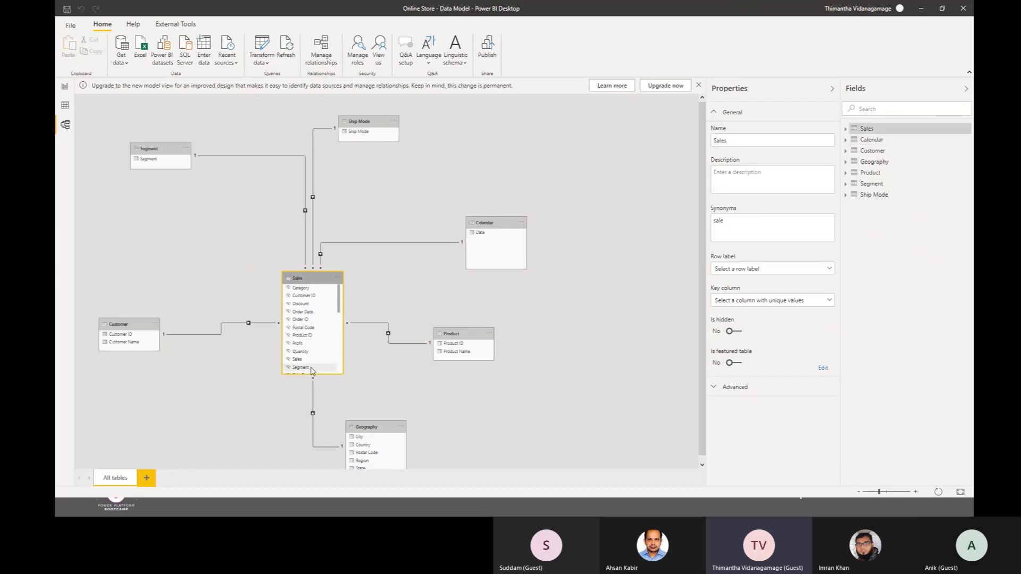
click(301, 352)
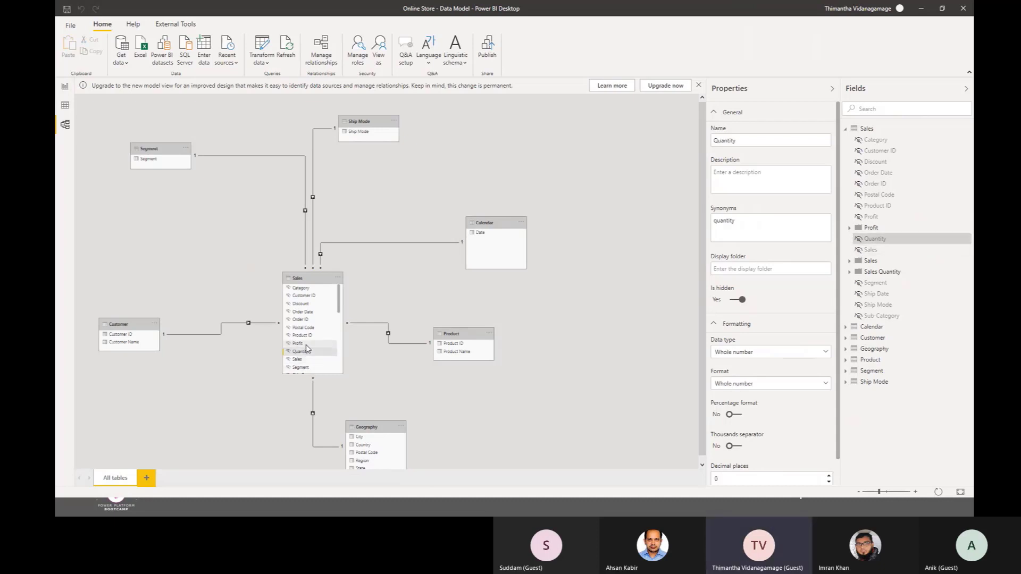
click(301, 343)
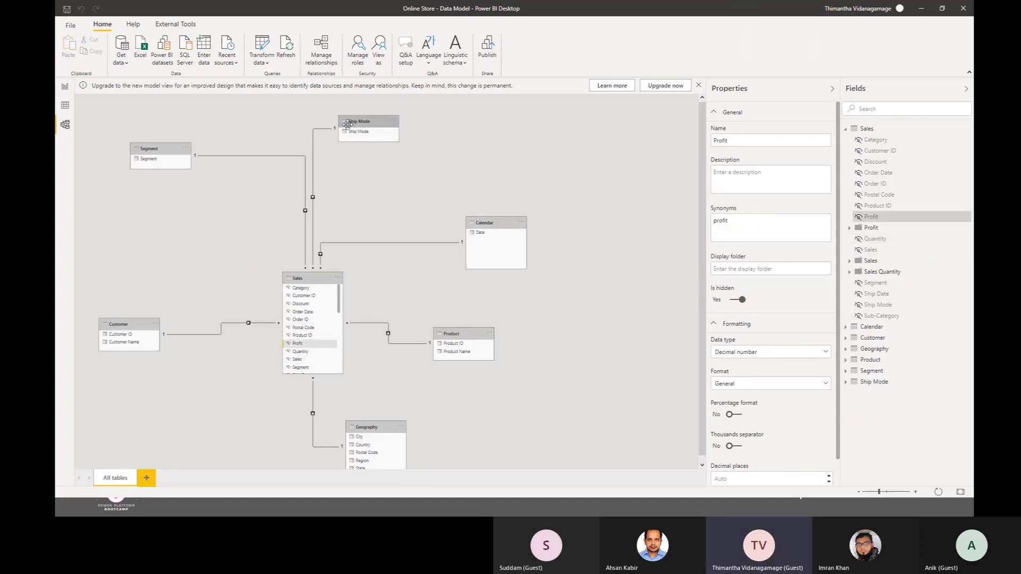
Step: Place the Ship Mode table above Calendar and shift the Segment table slightly farther away from Sales
drag(347, 124, 473, 137)
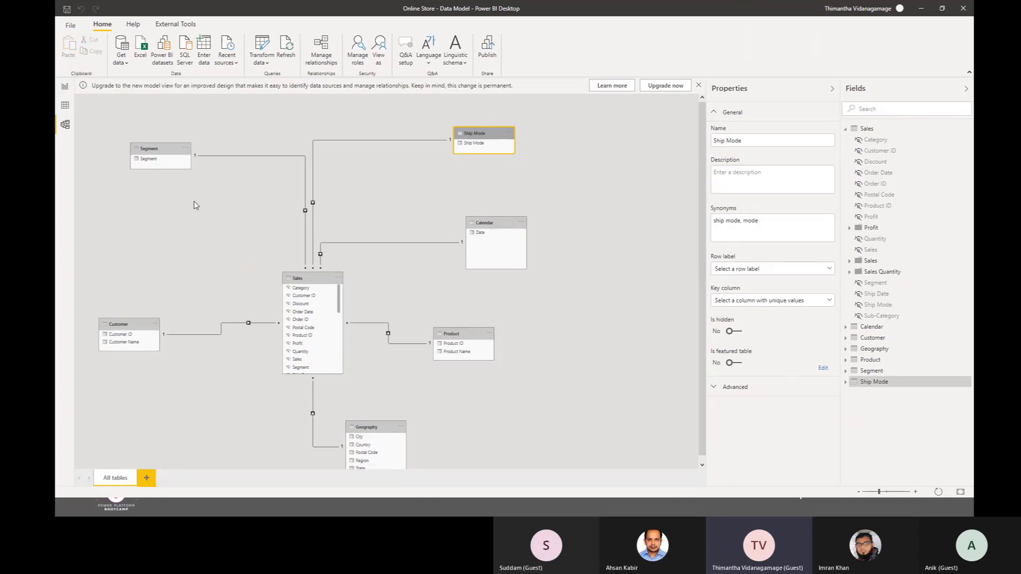
drag(175, 151, 156, 151)
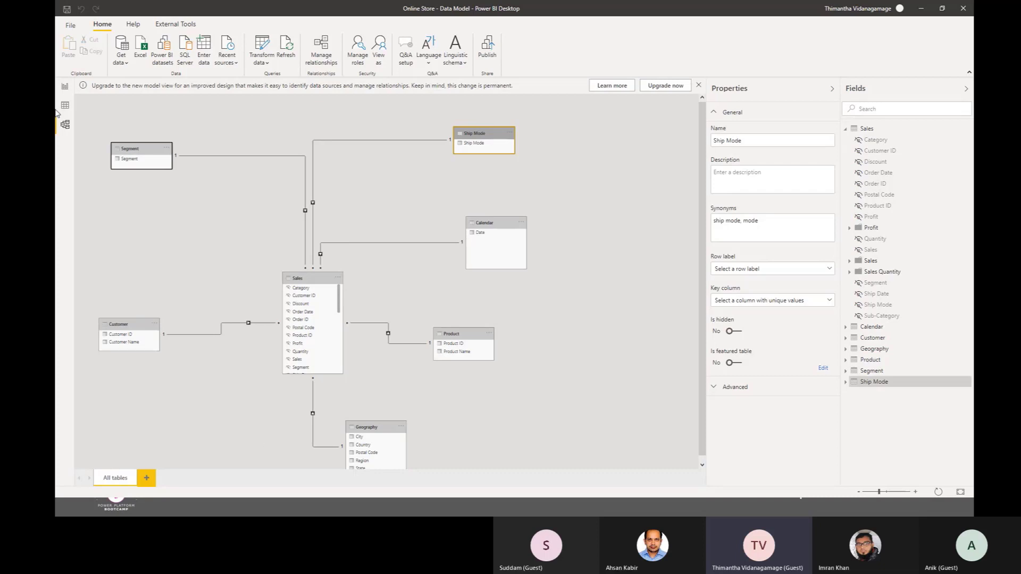
Step: Switch the Online Store data model to the report view and return to the presentation
click(65, 86)
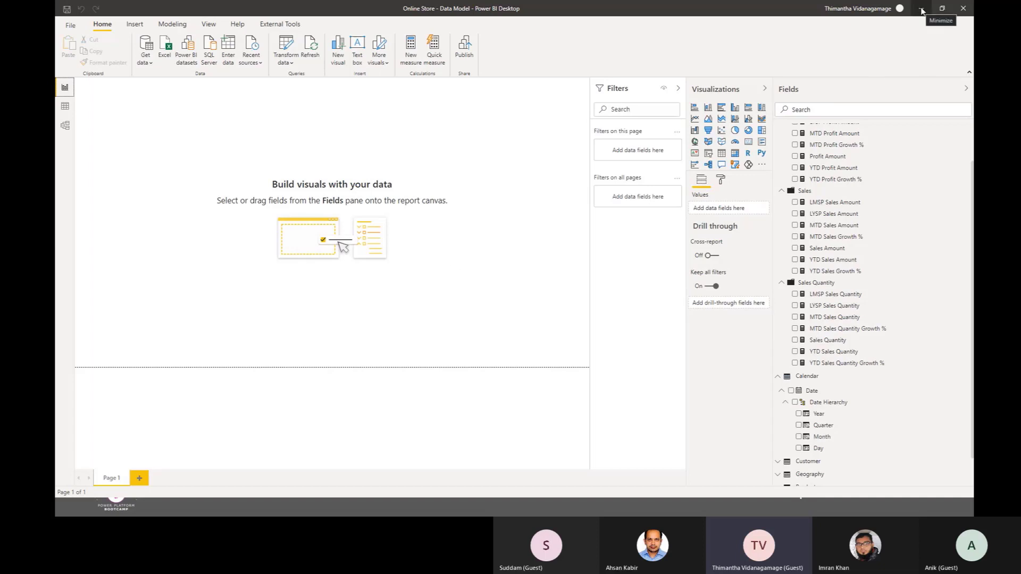
click(921, 9)
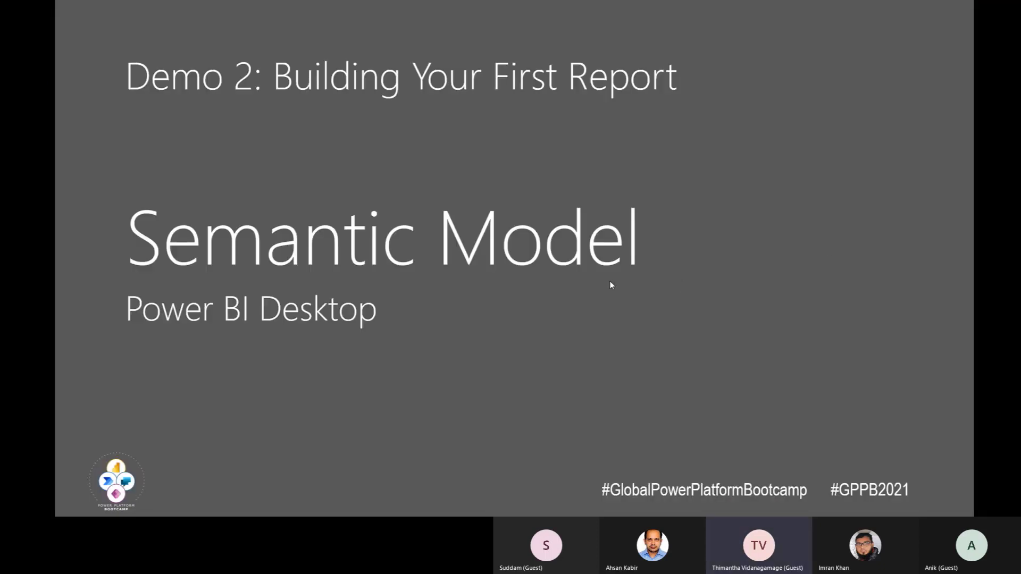
key(Right)
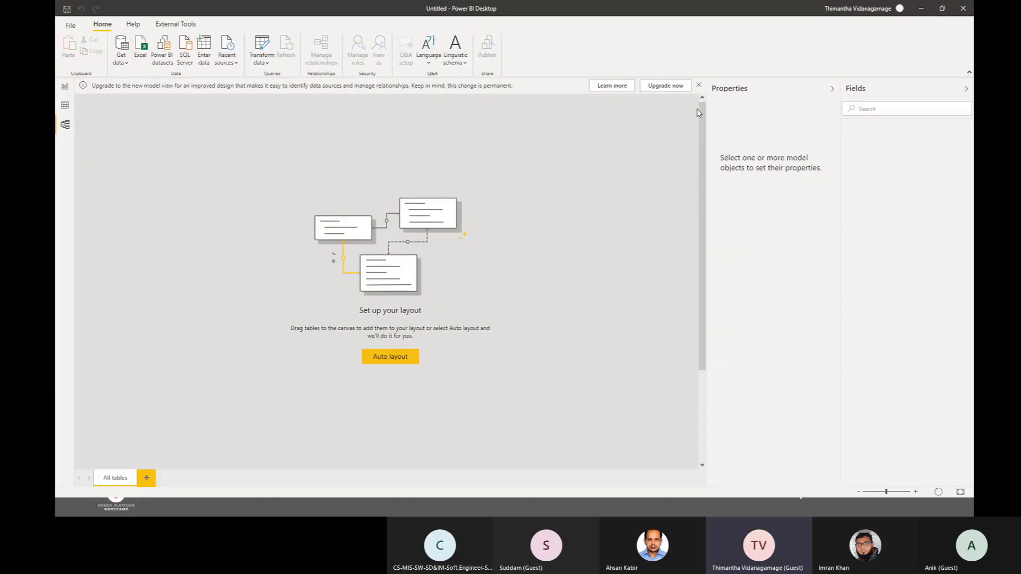
Step: Upgrade the untitled file to the new model view, and switch it to the report view
click(666, 86)
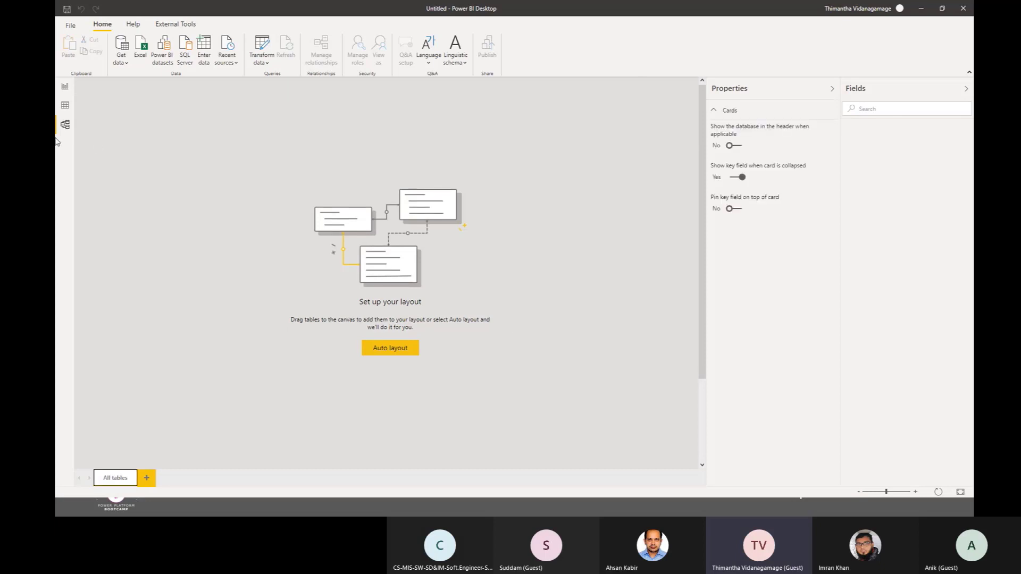
click(65, 87)
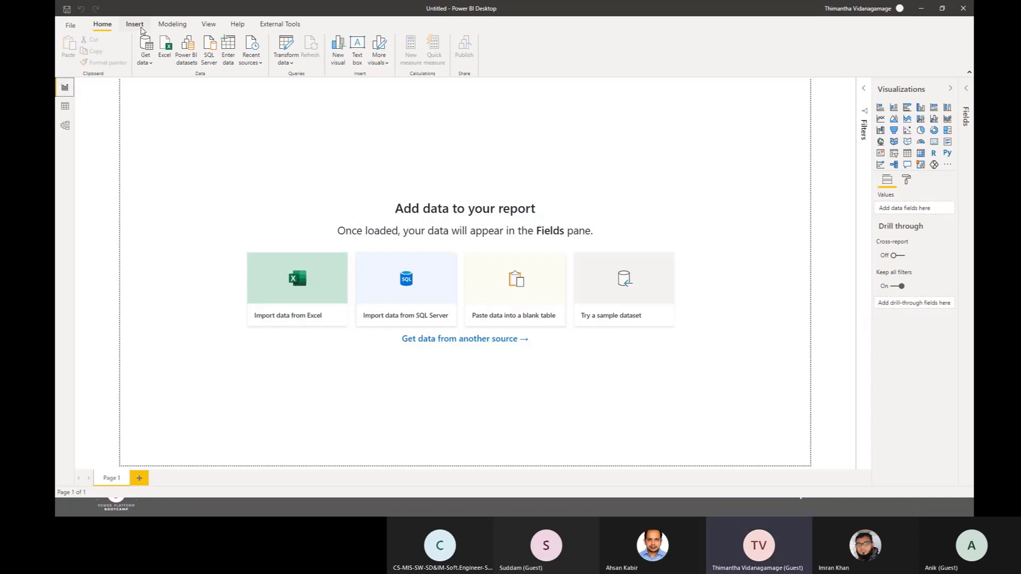
click(140, 28)
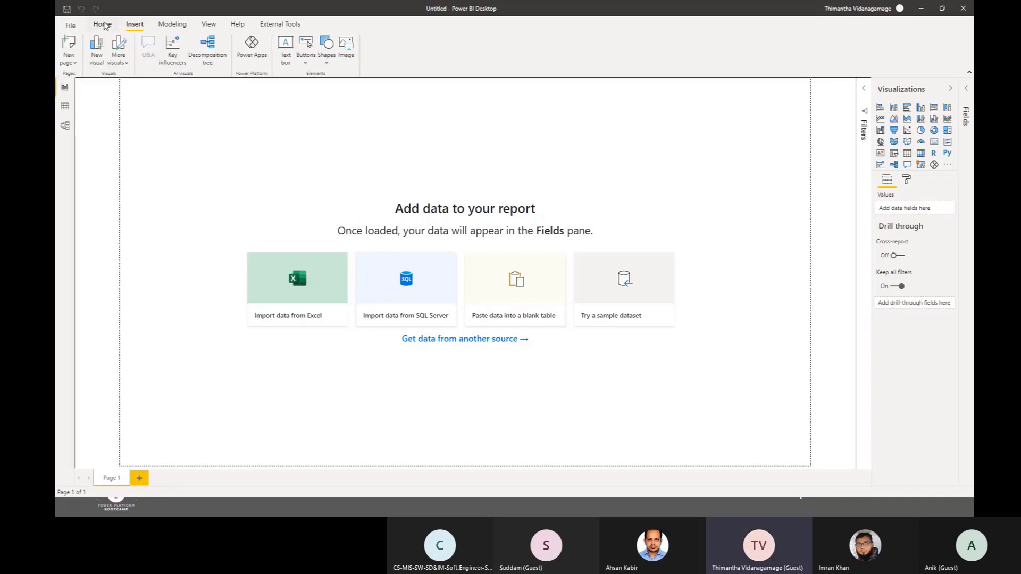
click(103, 25)
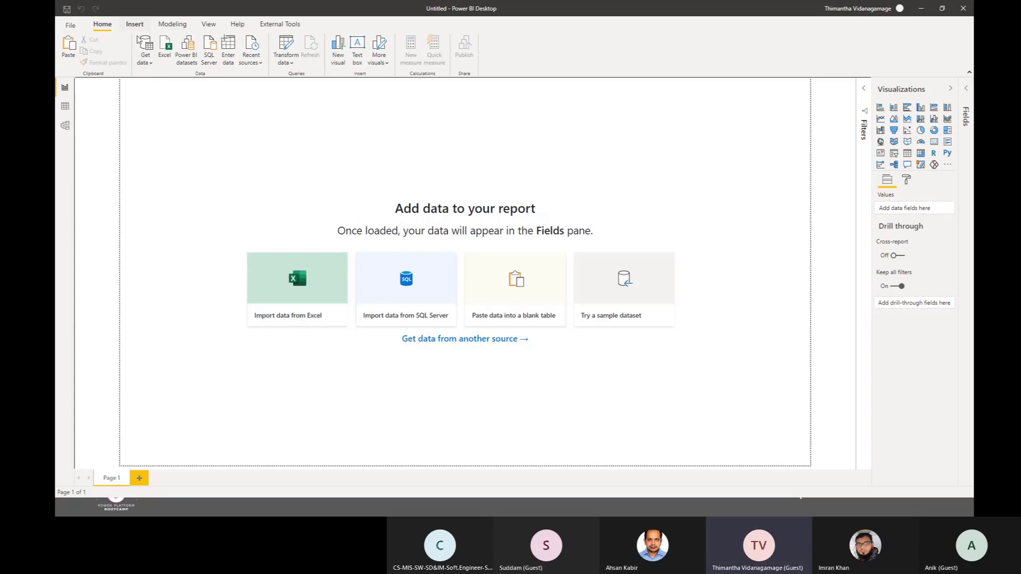
click(151, 60)
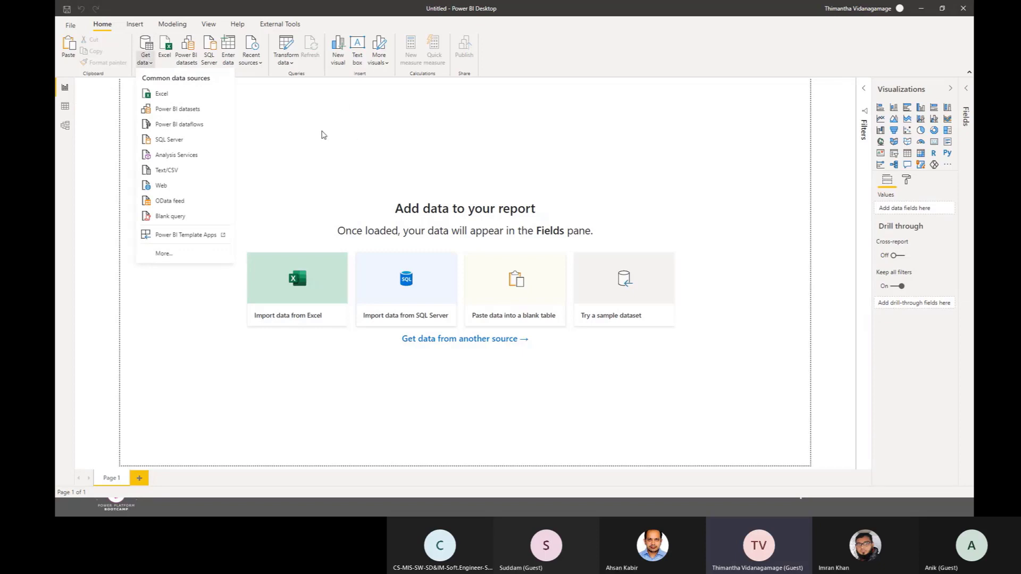
click(197, 254)
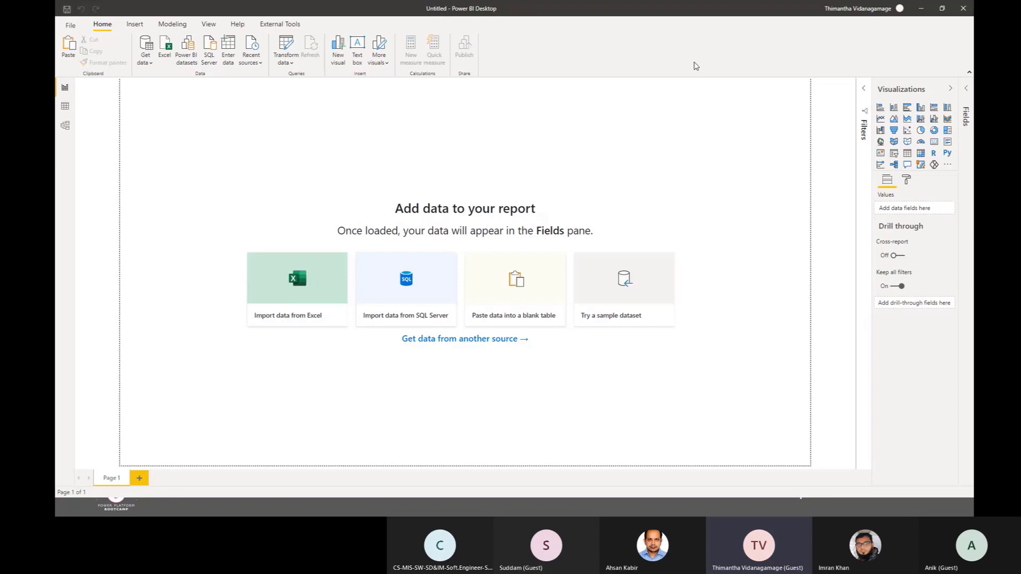
click(649, 98)
click(151, 63)
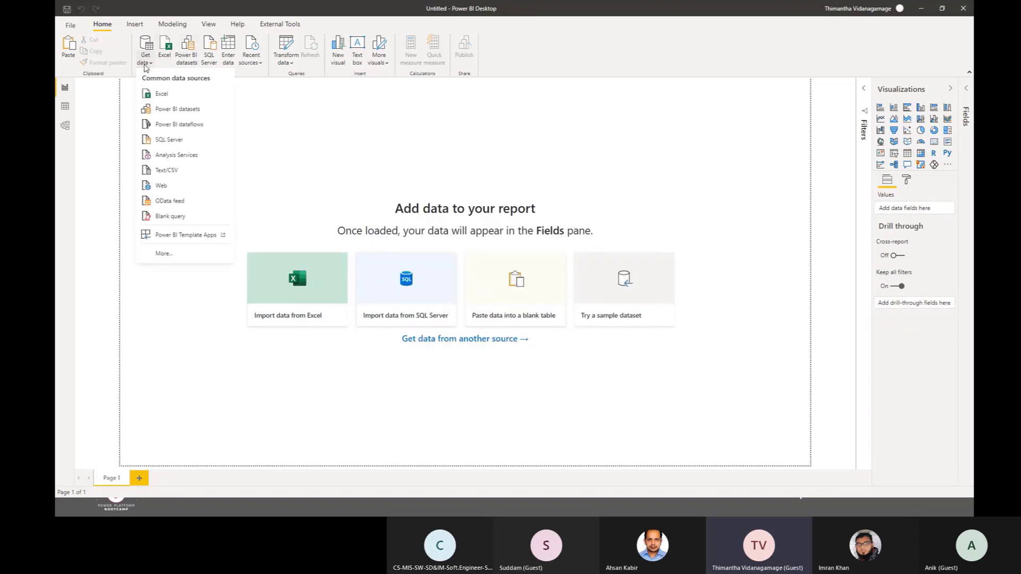
click(151, 64)
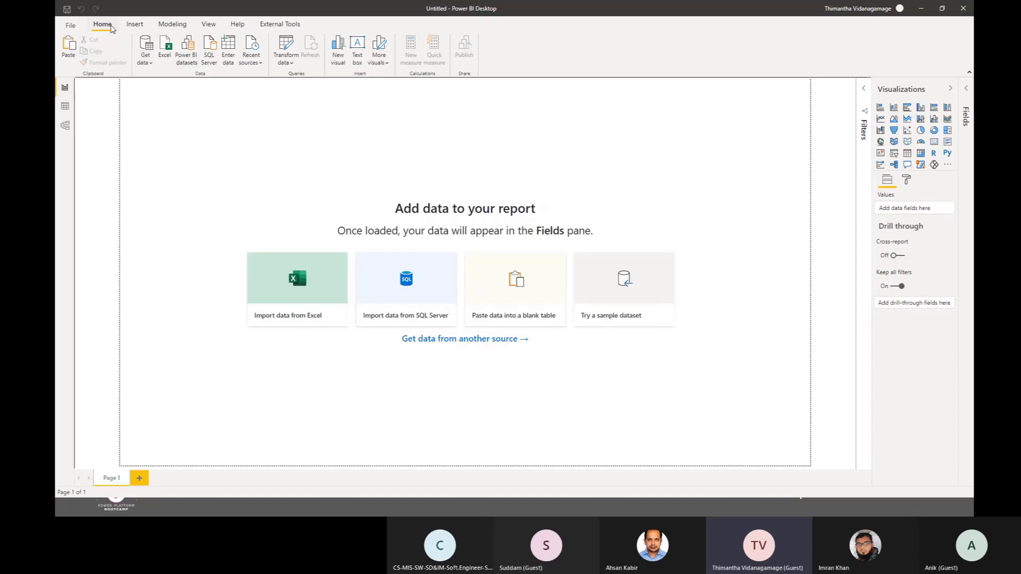
Step: Examine the File, Database, Power Platform and Azure connectors among all the available data sources
click(151, 63)
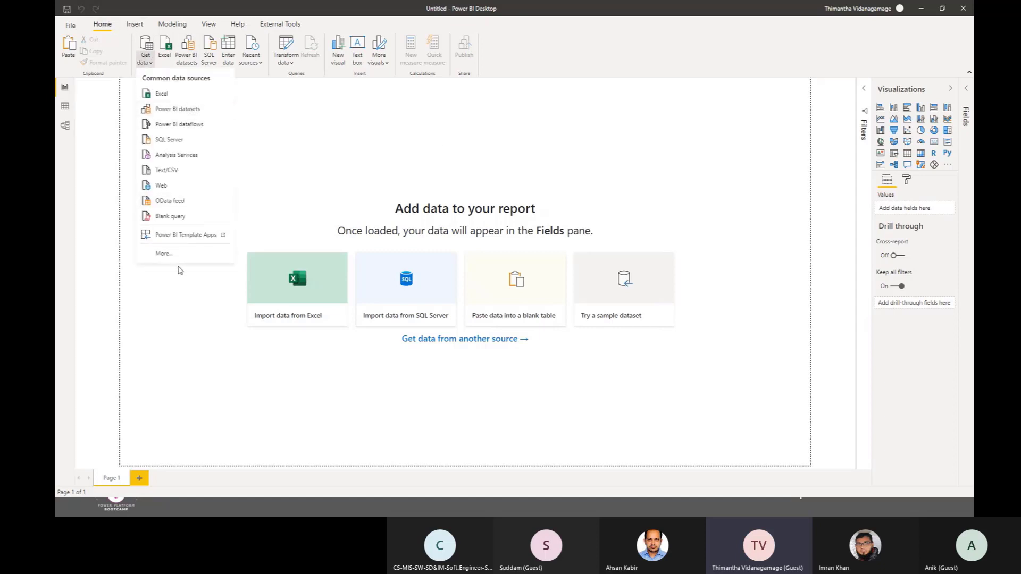
click(165, 255)
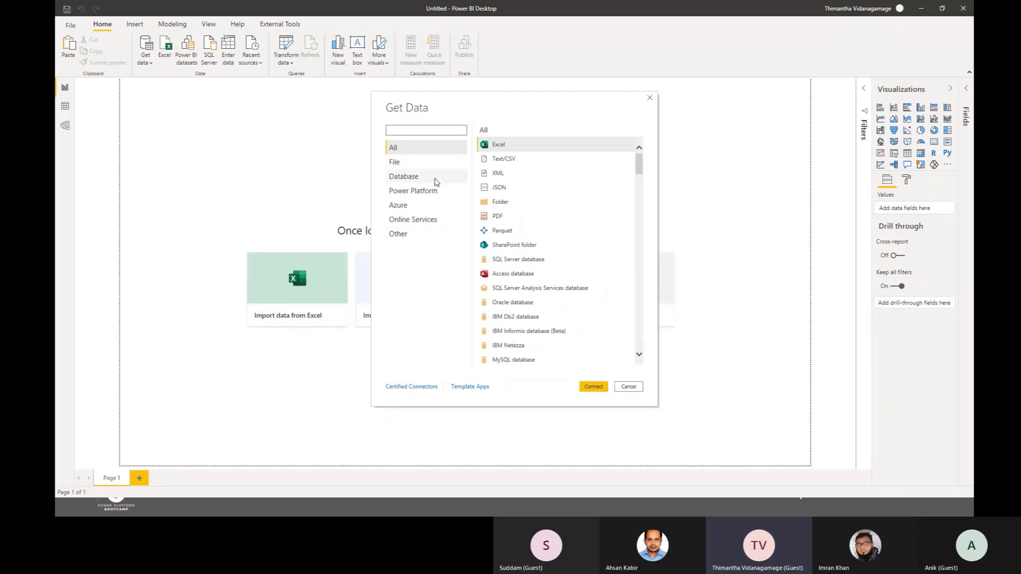
click(418, 163)
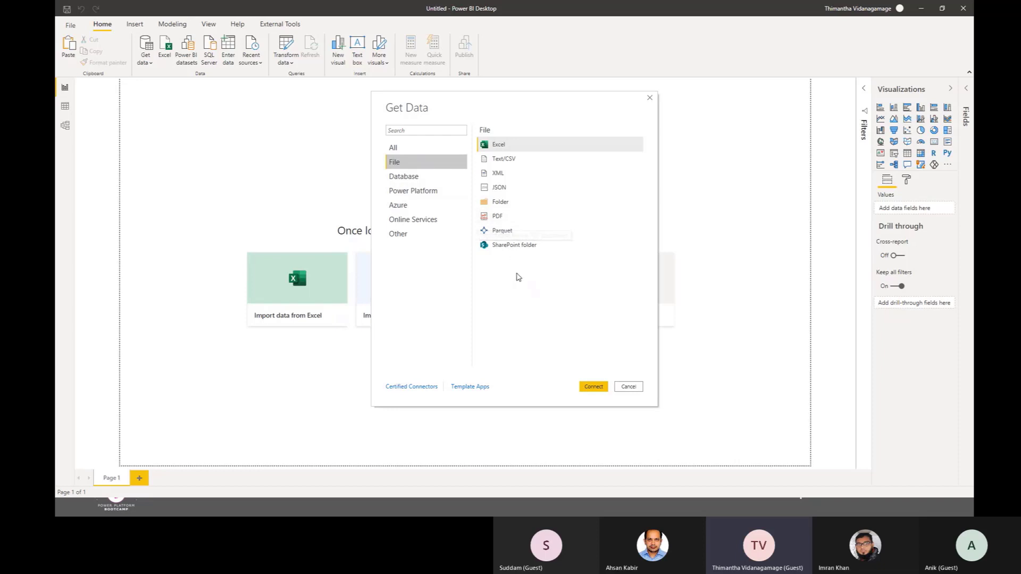
click(414, 180)
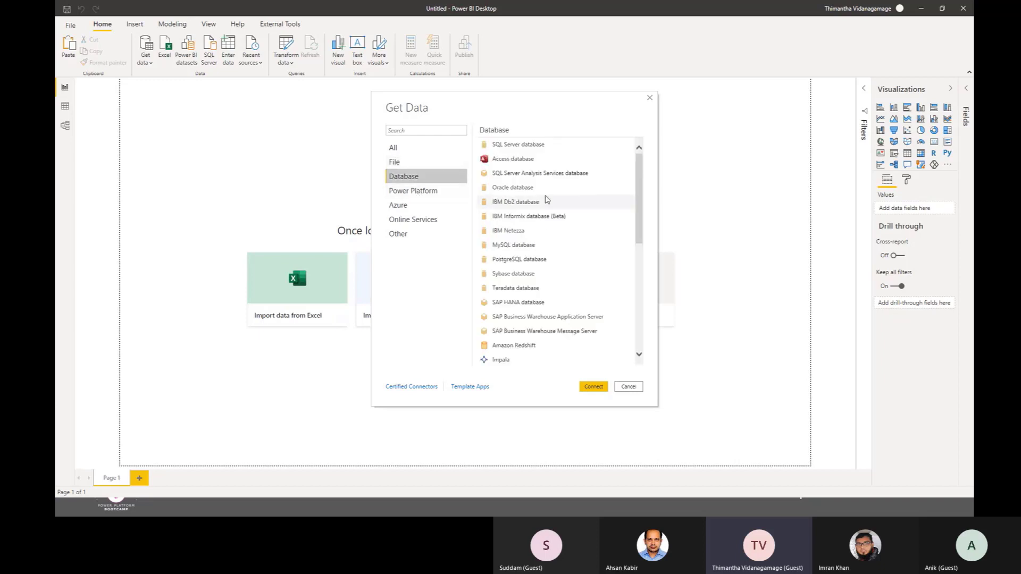
mouse_move(642, 183)
mouse_down()
mouse_move(649, 316)
mouse_move(637, 169)
mouse_up()
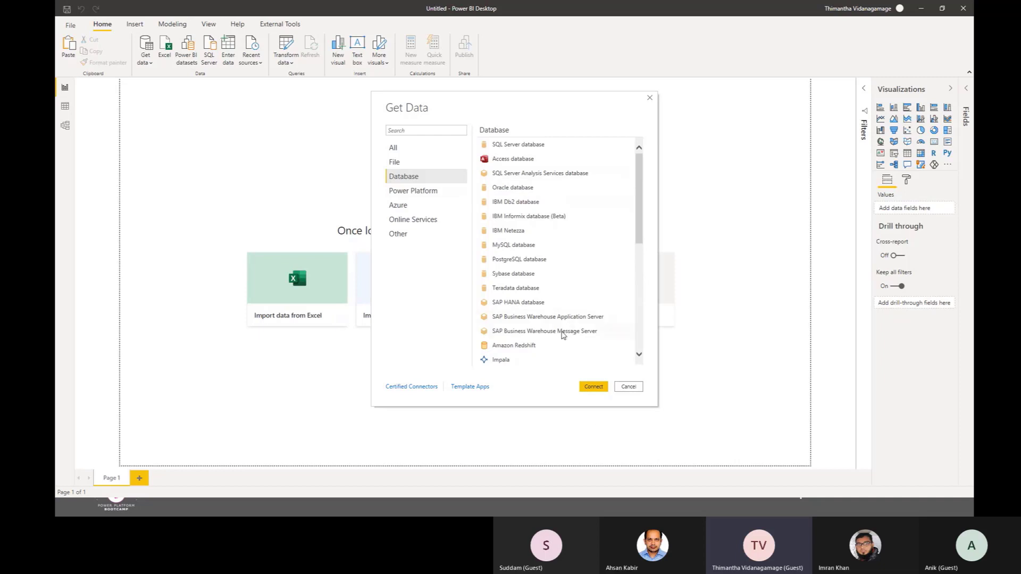
click(427, 196)
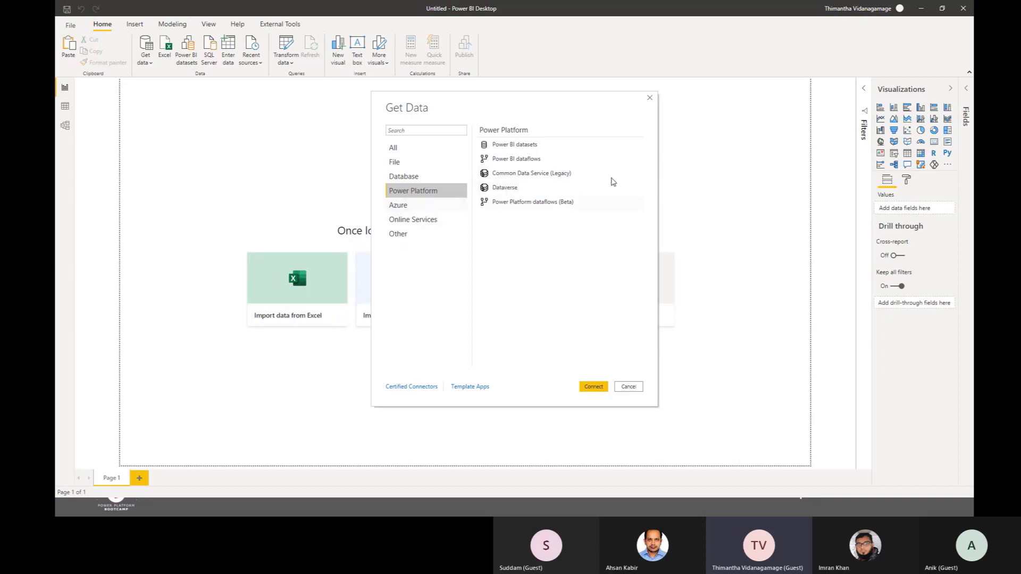
click(410, 210)
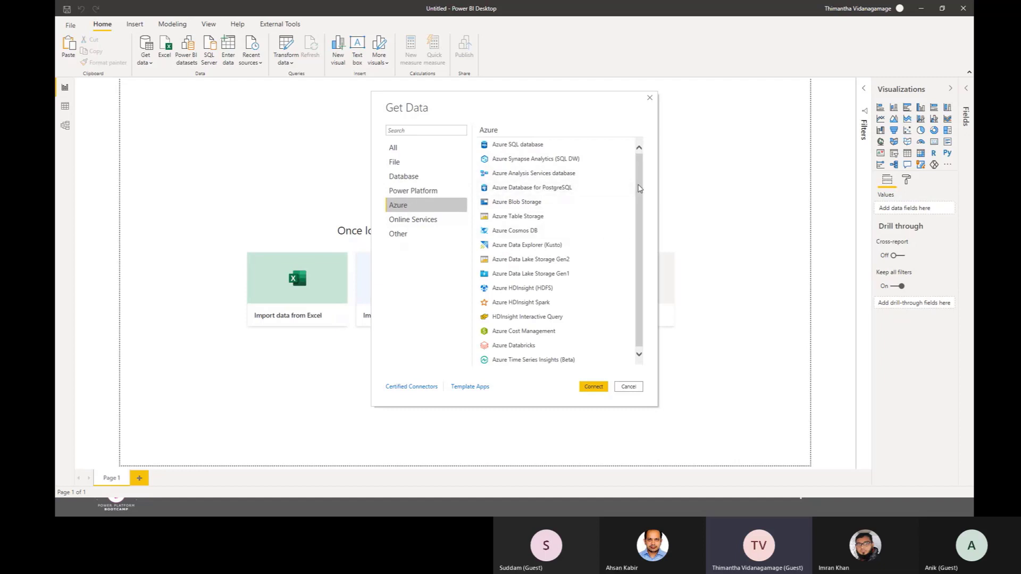
drag(640, 155, 646, 241)
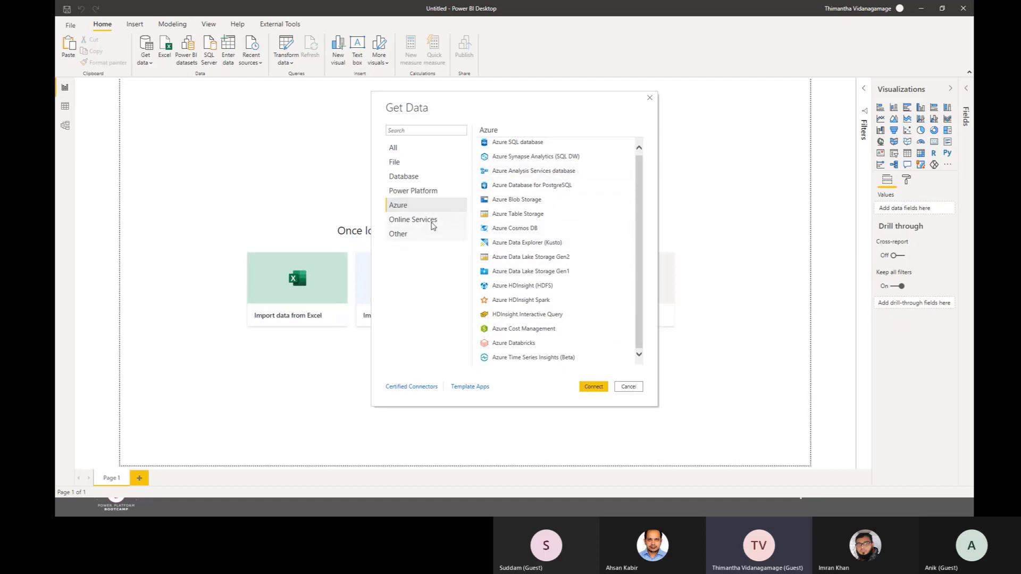
Step: Examine the Online Services and Other connectors, and review the Database connectors again
click(413, 225)
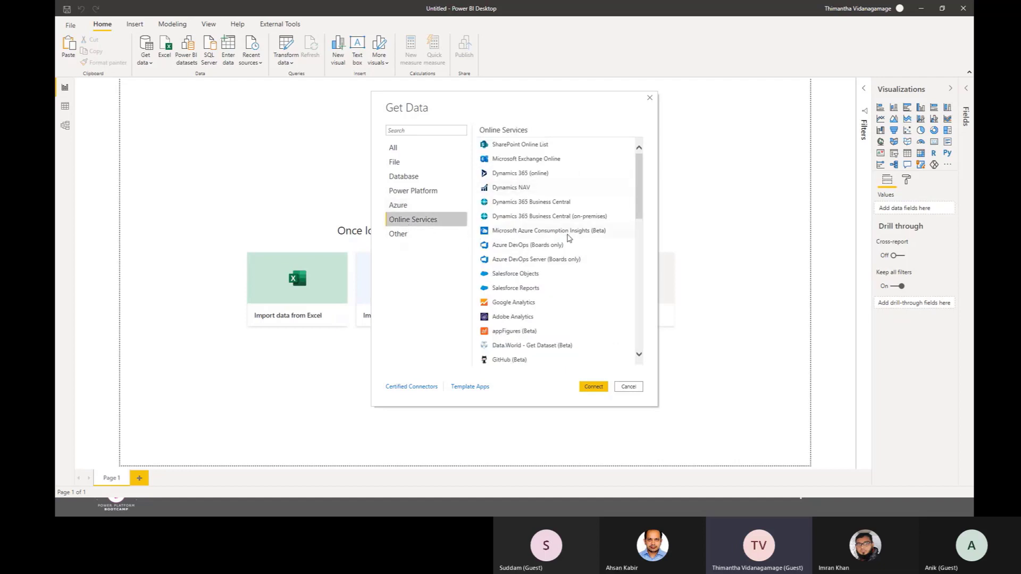
drag(638, 186, 620, 117)
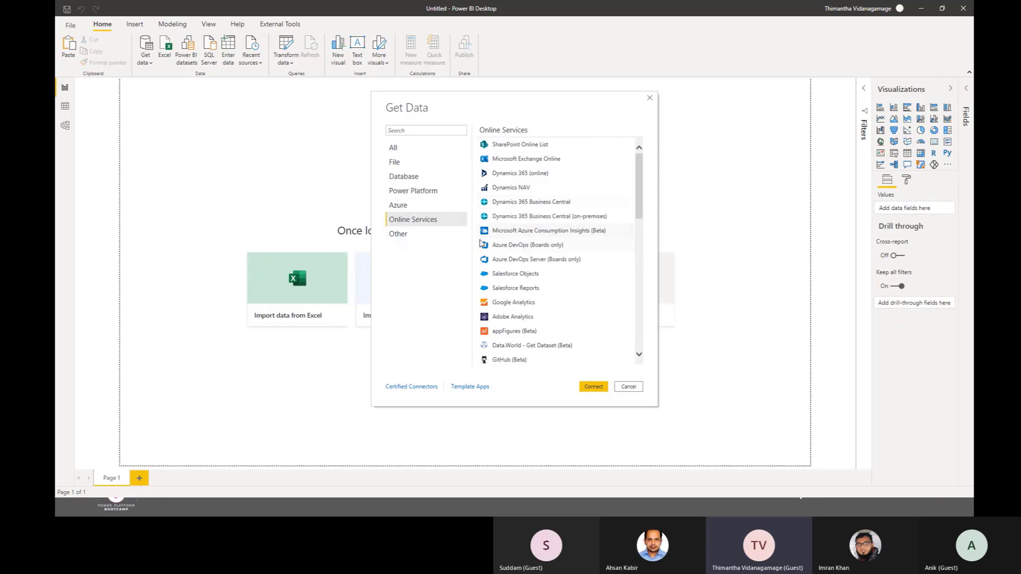
click(402, 236)
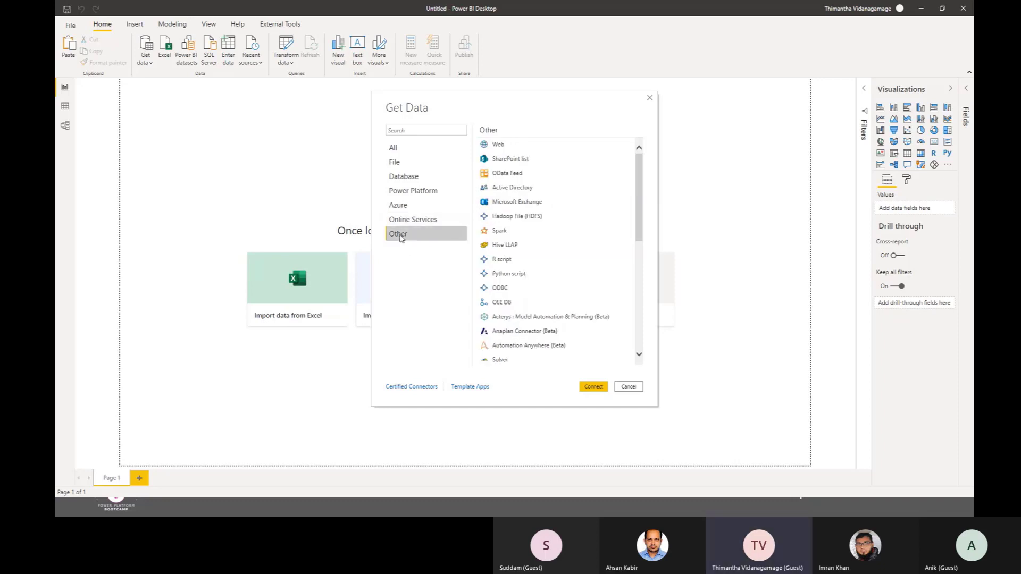
mouse_move(640, 206)
mouse_down()
mouse_move(640, 355)
mouse_move(640, 215)
mouse_up()
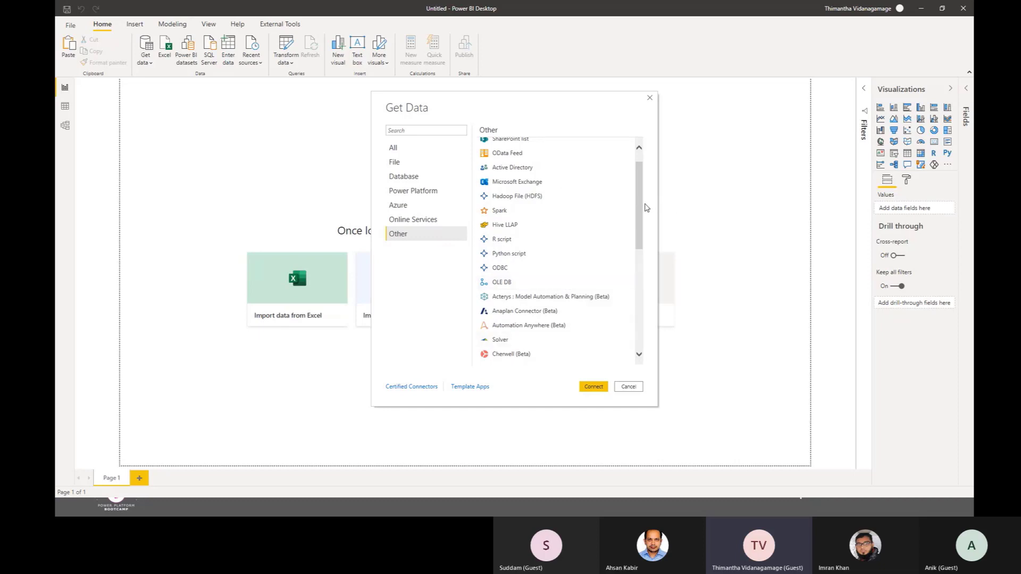
drag(640, 209, 631, 338)
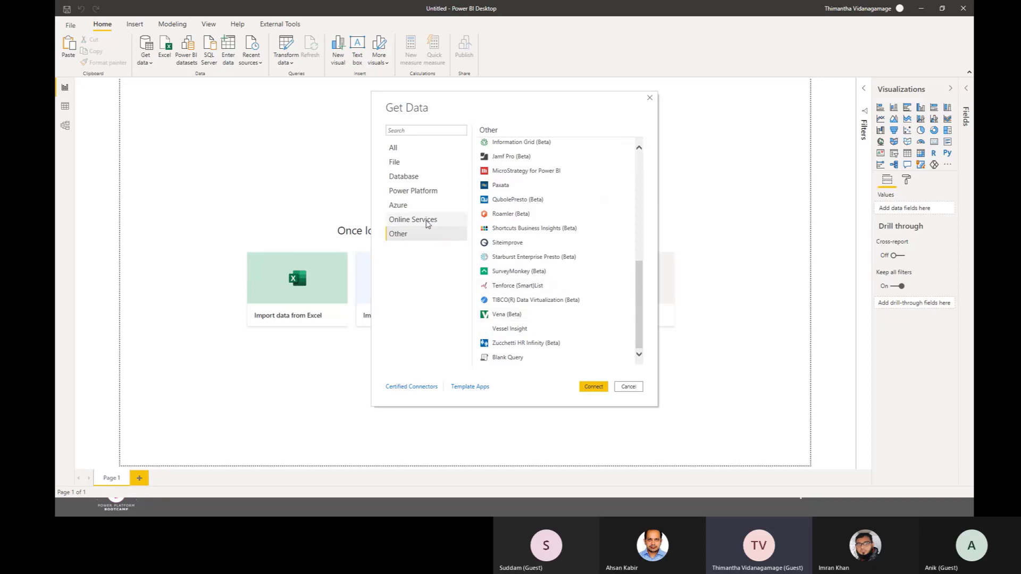
click(410, 220)
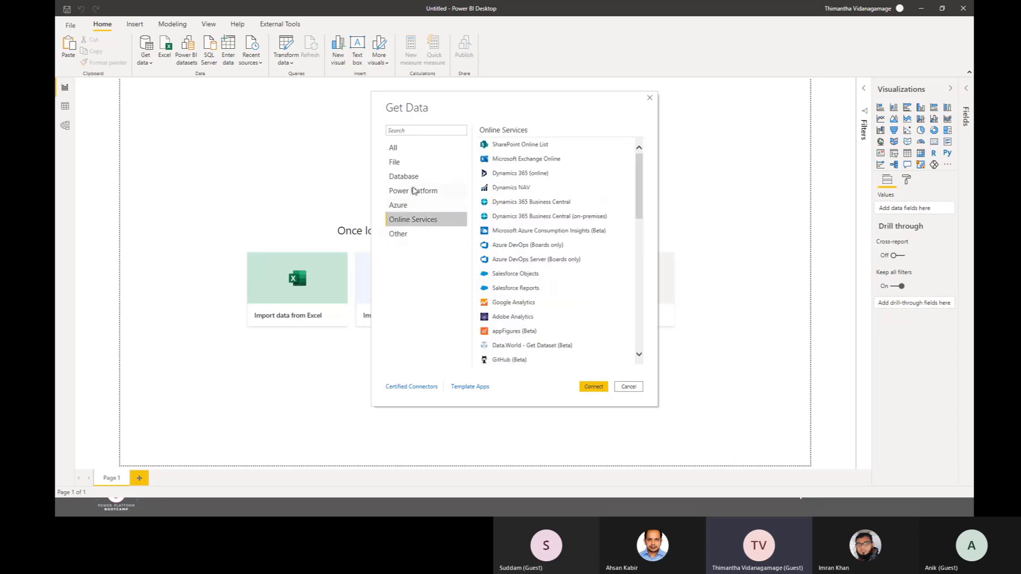
click(414, 181)
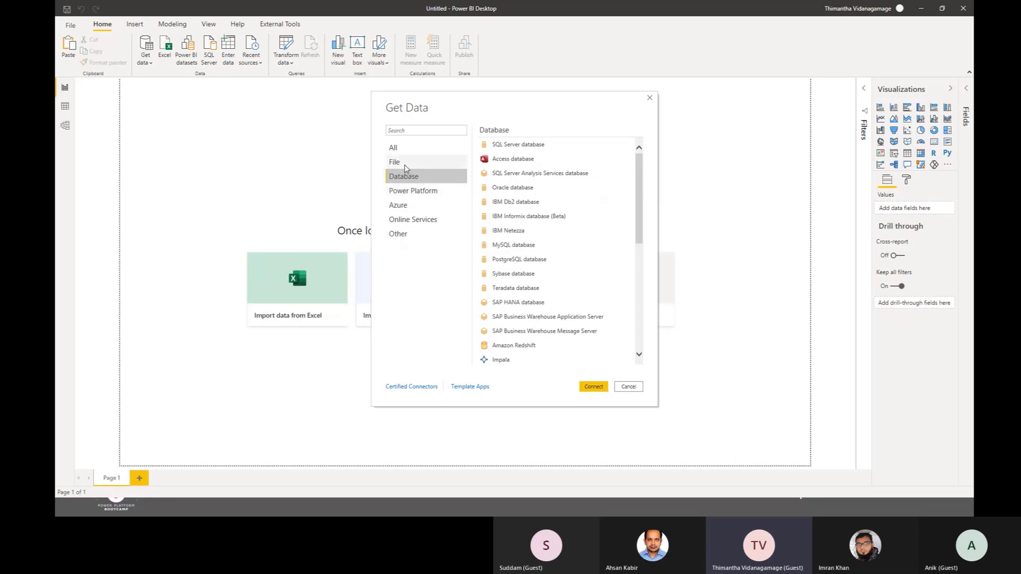
Step: Connect to the Superstore CSV file in the Bangladesh folder as a Text/CSV data source
click(409, 162)
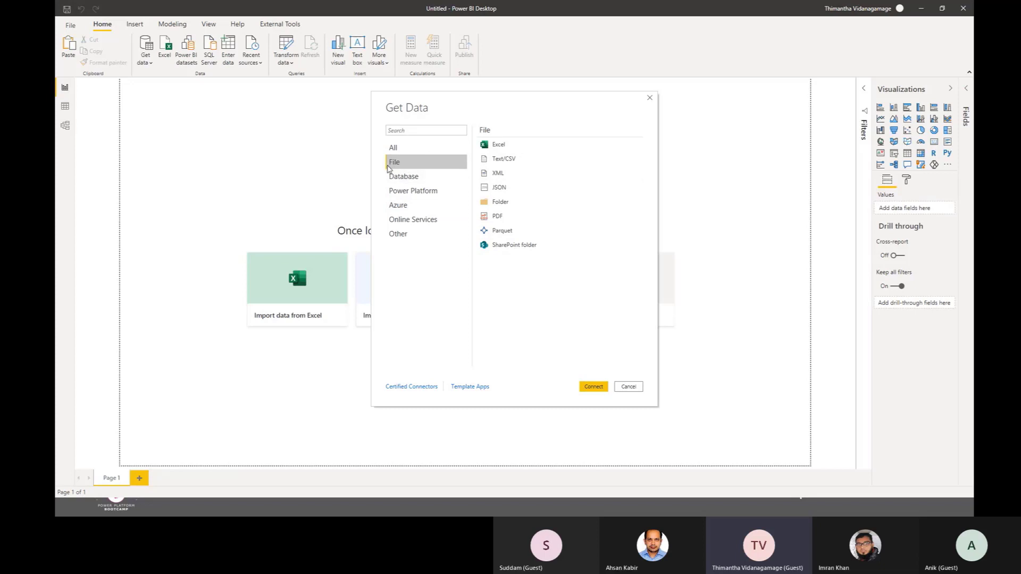
click(528, 161)
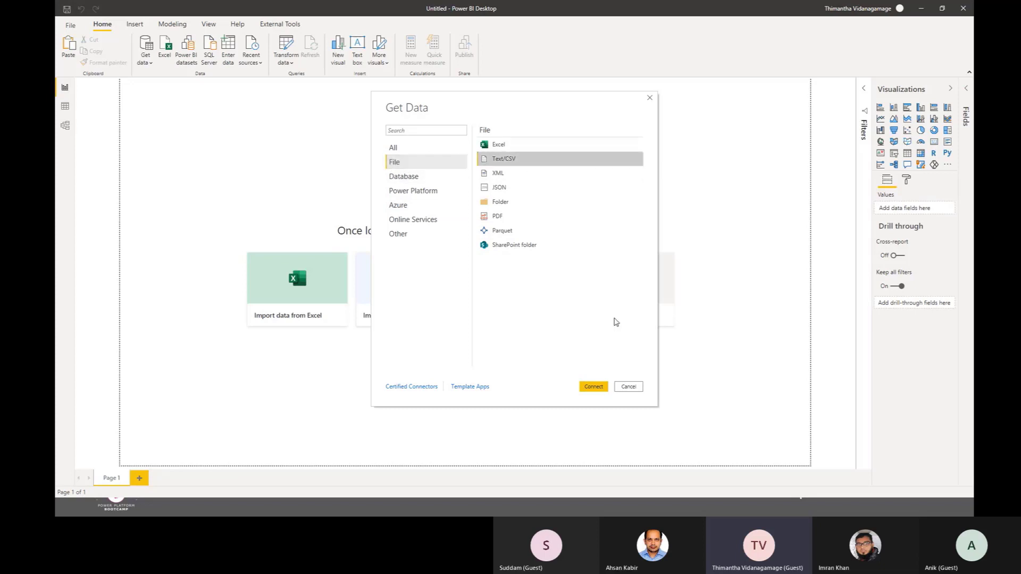
click(595, 388)
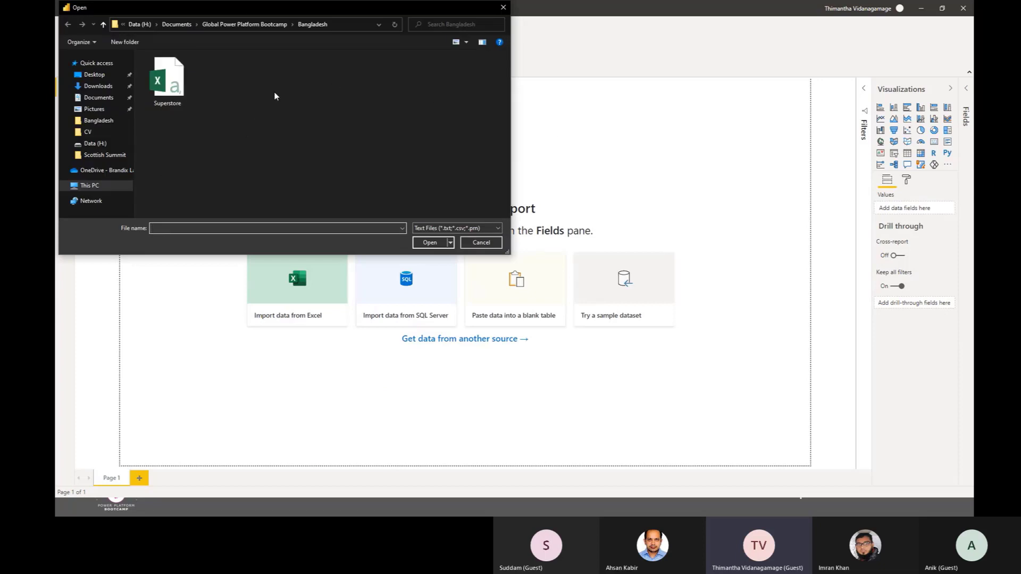
click(172, 94)
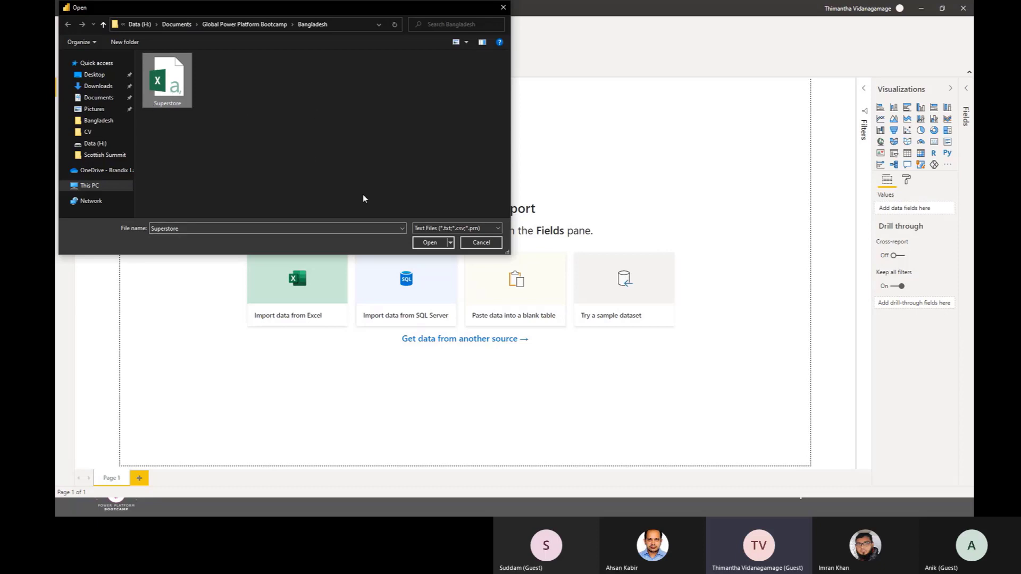
click(431, 242)
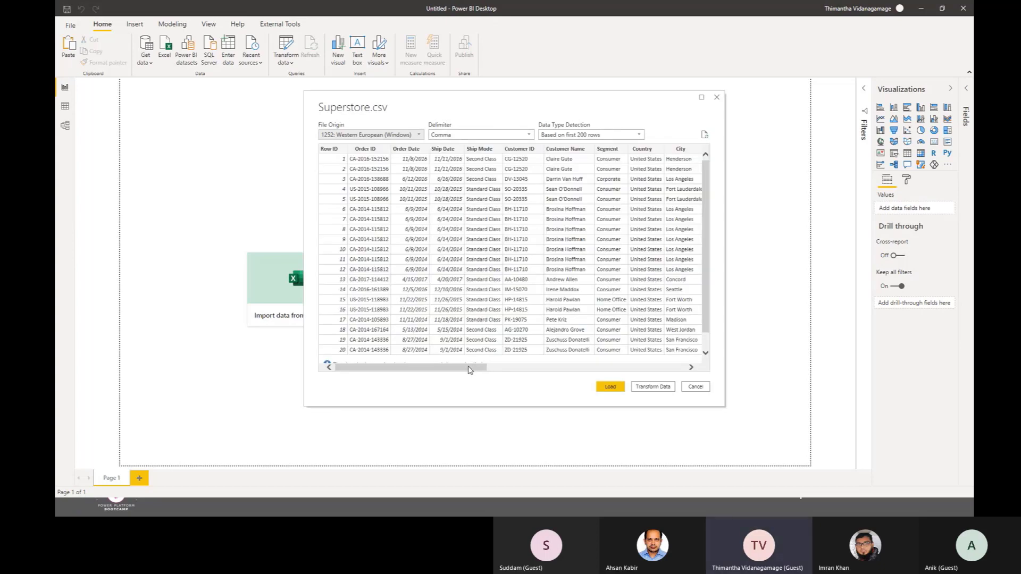
Step: Review the columns in the Superstore.csv preview and open the data for transformation in Power Query Editor
drag(469, 370, 351, 256)
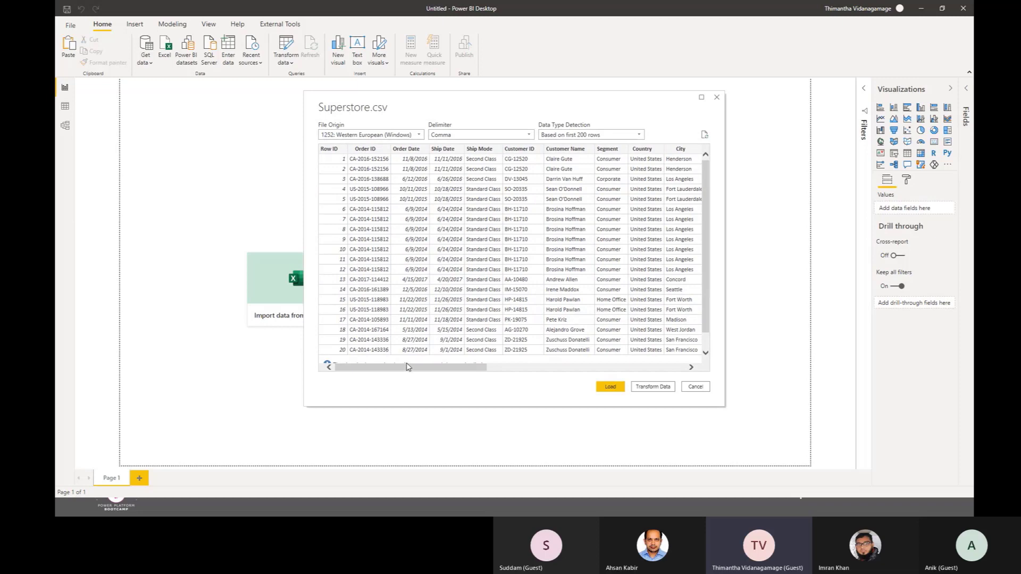
drag(415, 369, 626, 363)
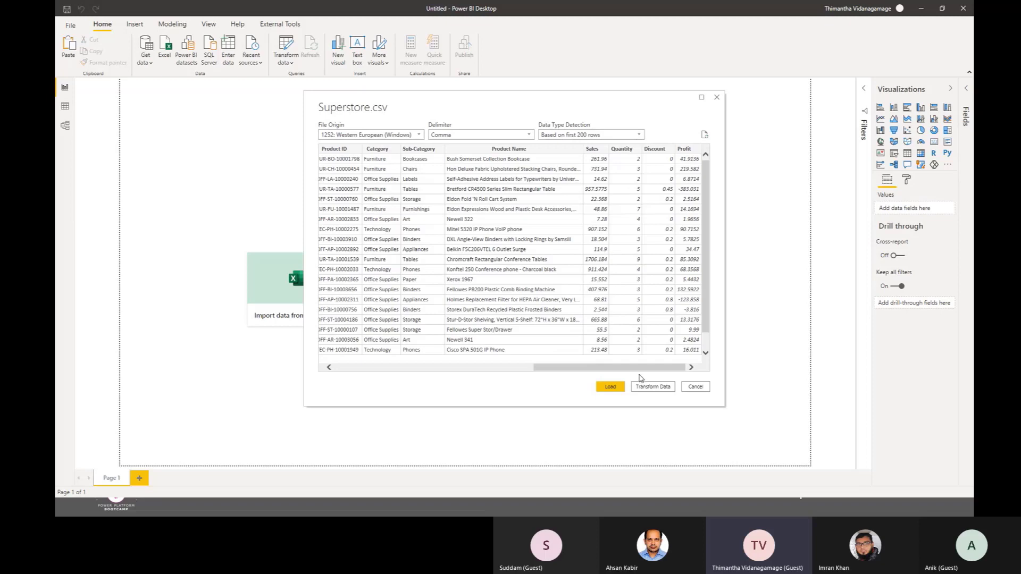
drag(646, 368, 673, 362)
click(614, 394)
click(653, 387)
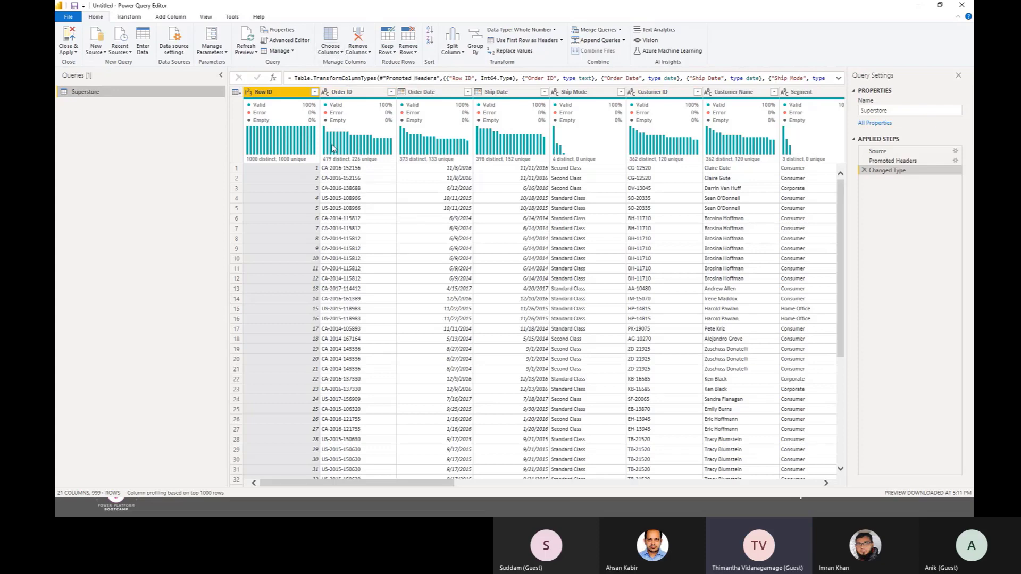
Step: Examine the transformation commands, the remaining Superstore columns and two entries in the Product Name column
click(128, 19)
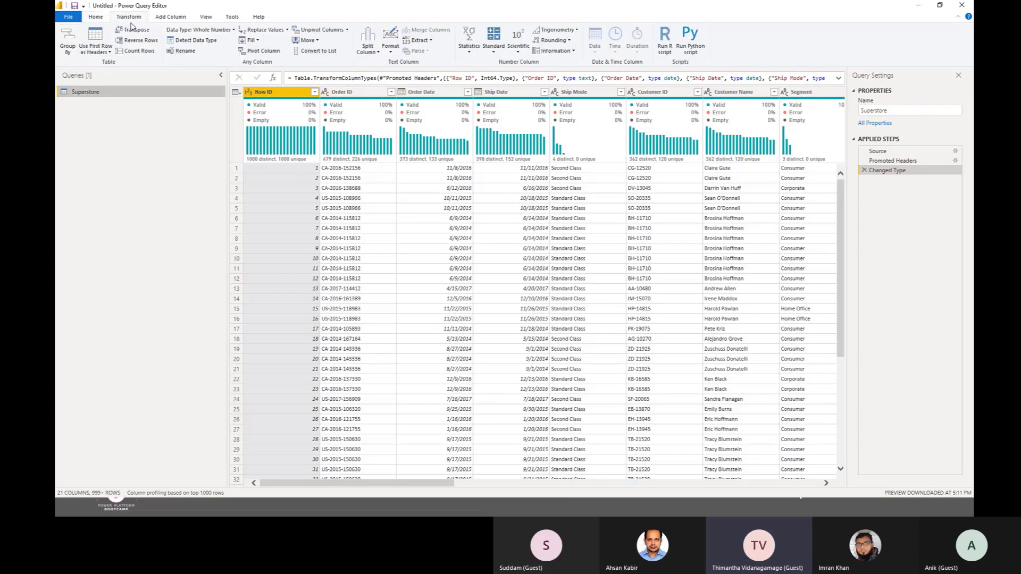
click(99, 18)
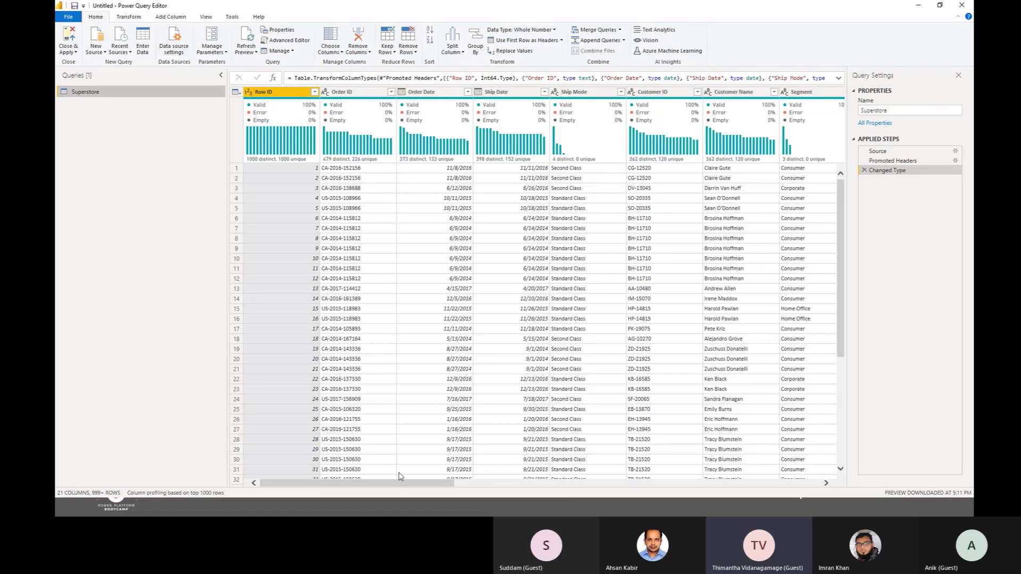
drag(395, 485, 796, 490)
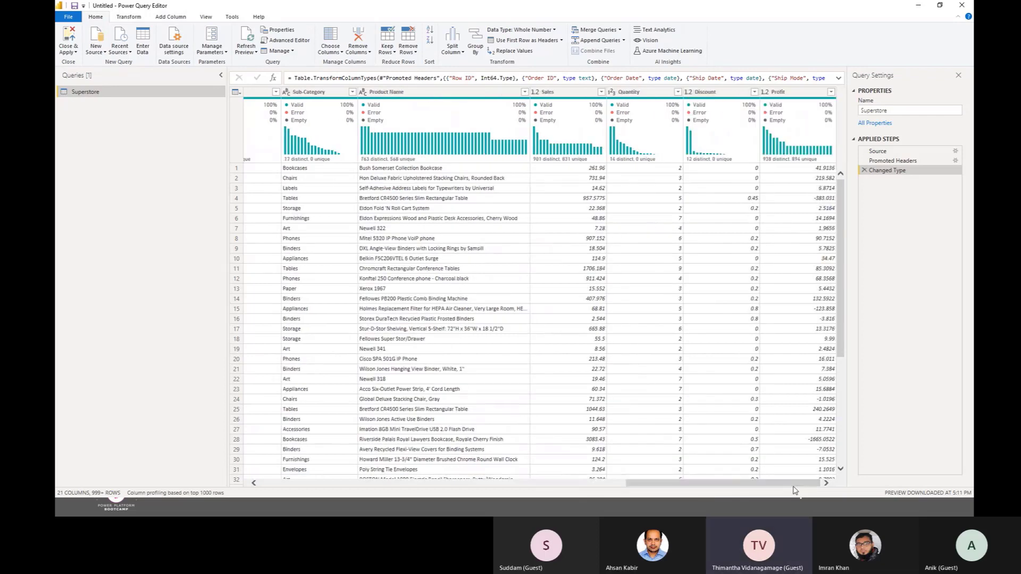
drag(795, 489, 935, 494)
click(426, 219)
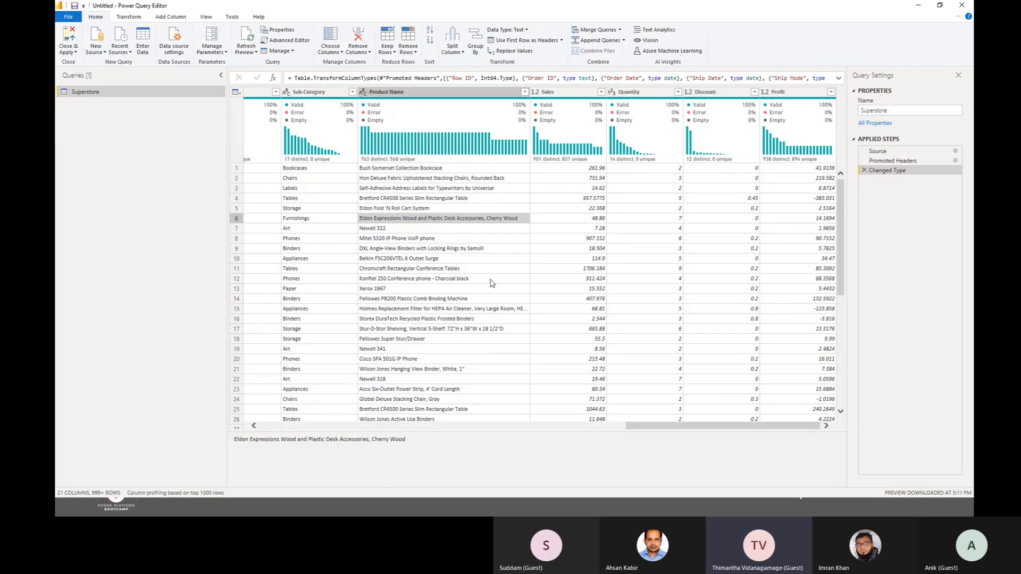
click(391, 178)
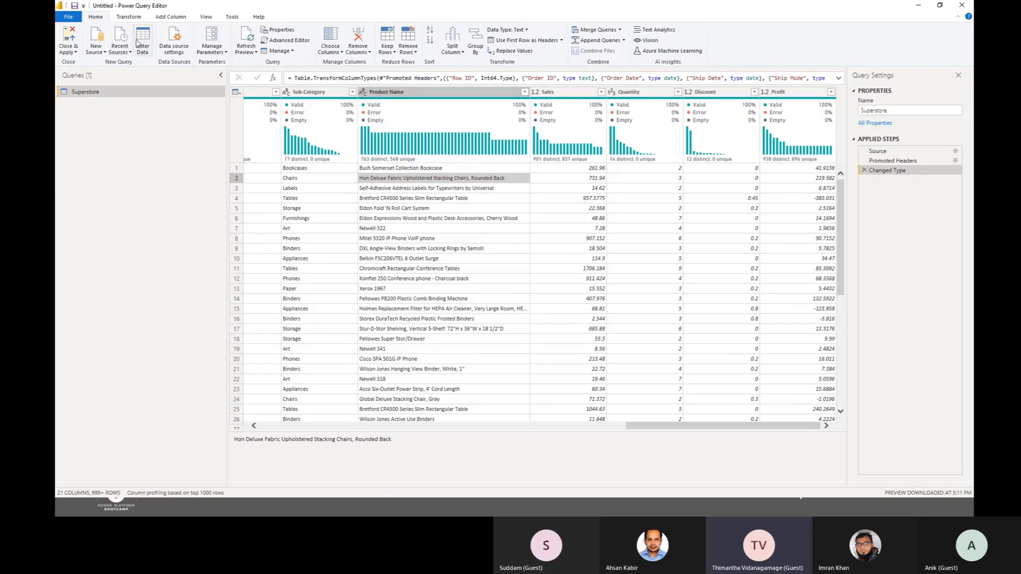
Step: Review the options for choosing, removing and splitting columns in the Superstore query
mouse_move(302, 104)
click(331, 51)
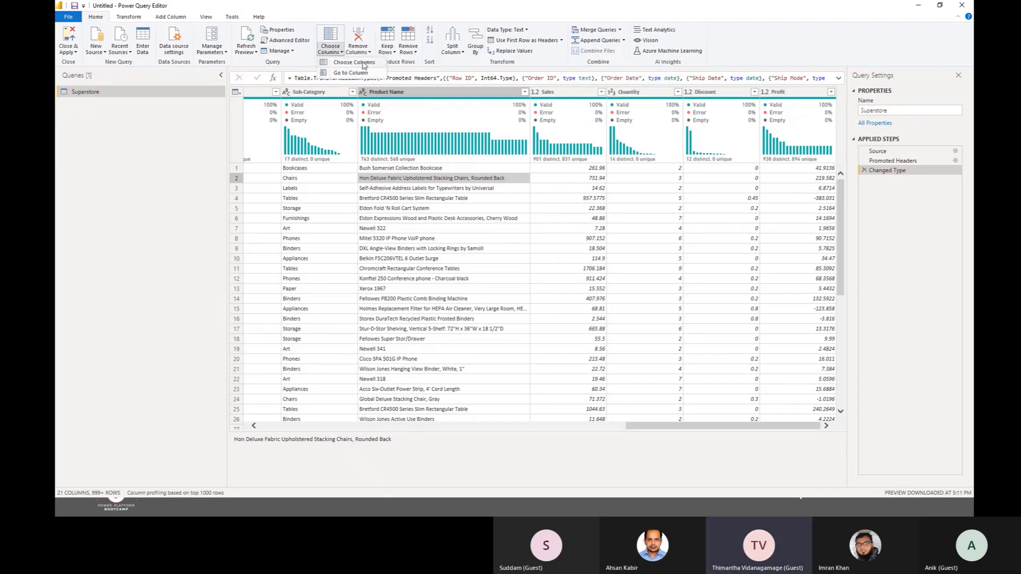
click(369, 52)
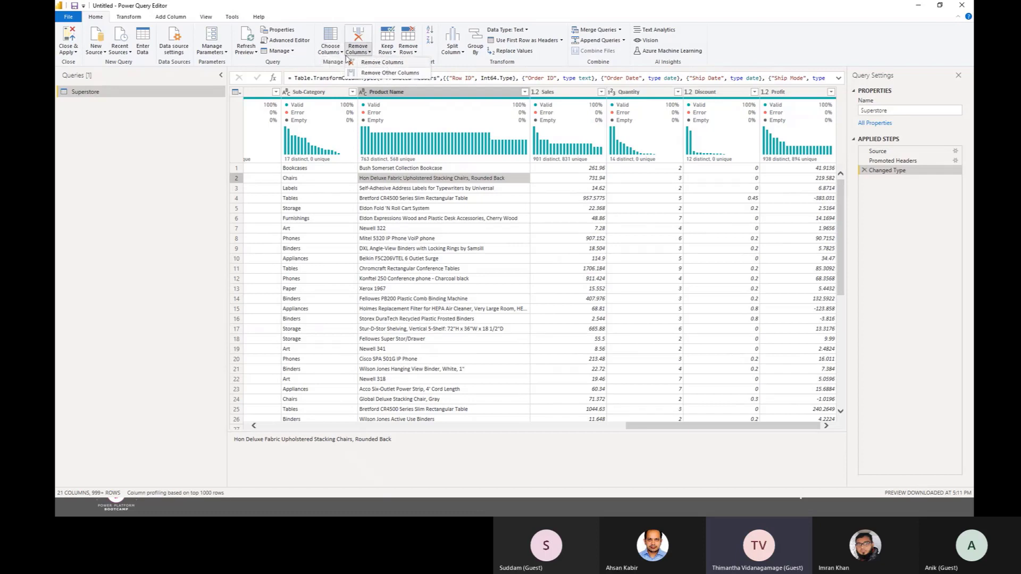
click(340, 52)
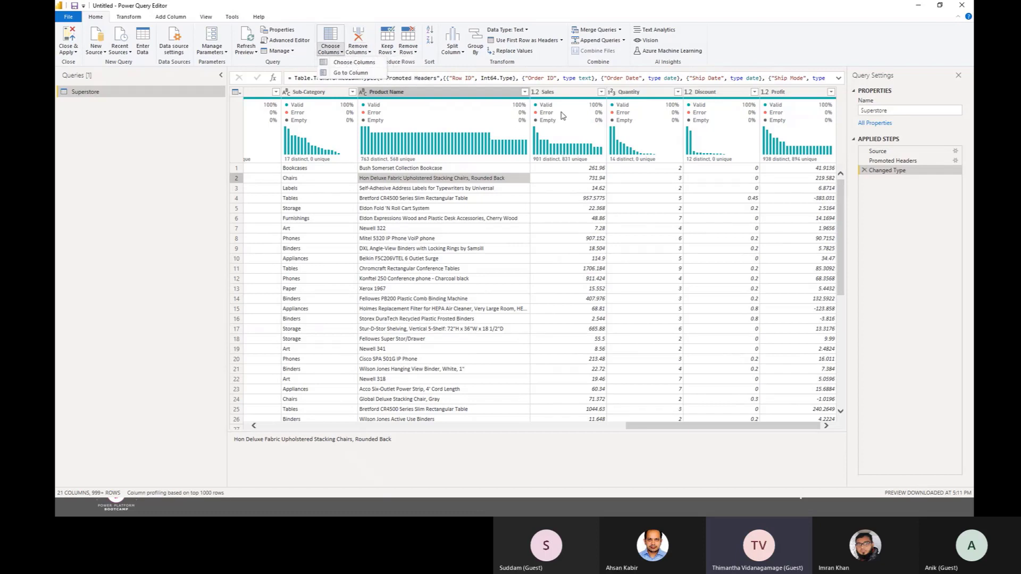
click(462, 53)
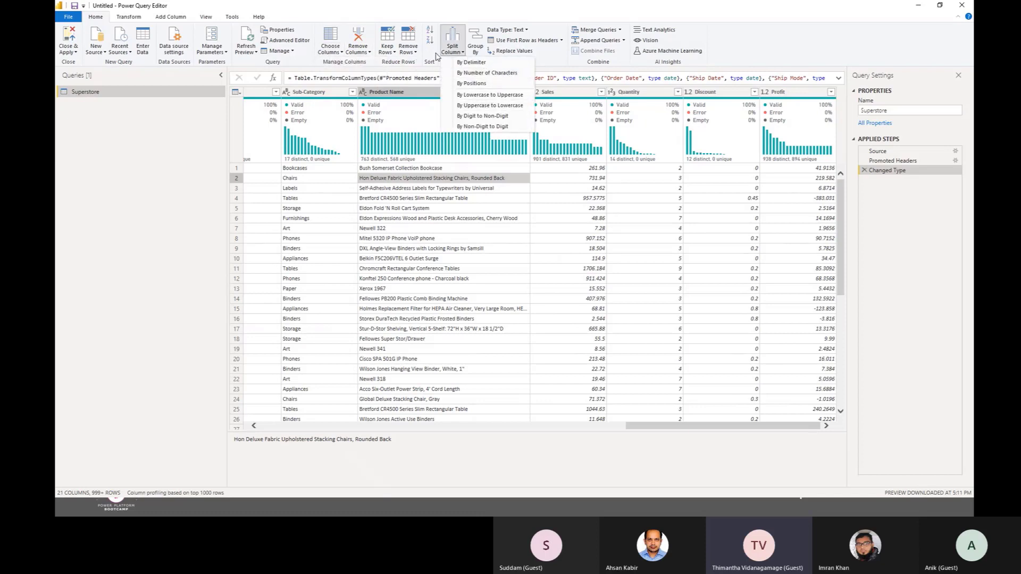
Step: Select the Product Name column and review the data types it can be converted to
click(526, 31)
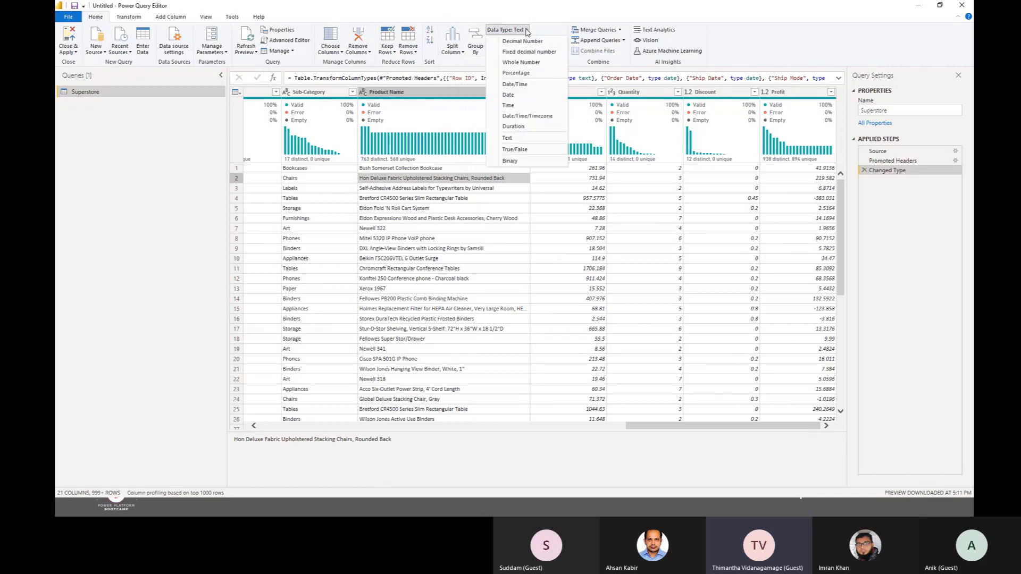
click(527, 31)
click(418, 94)
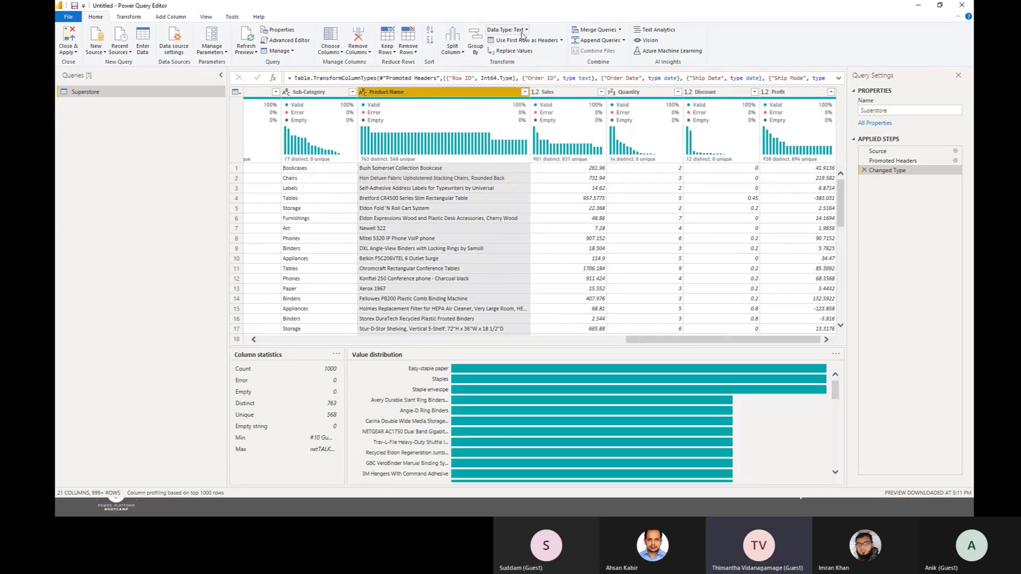
click(525, 32)
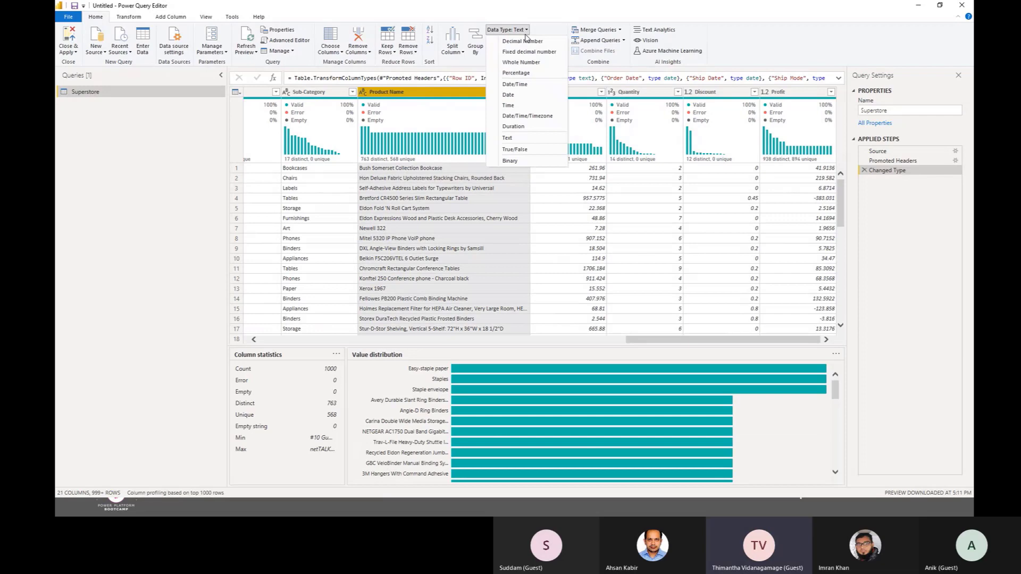
click(470, 22)
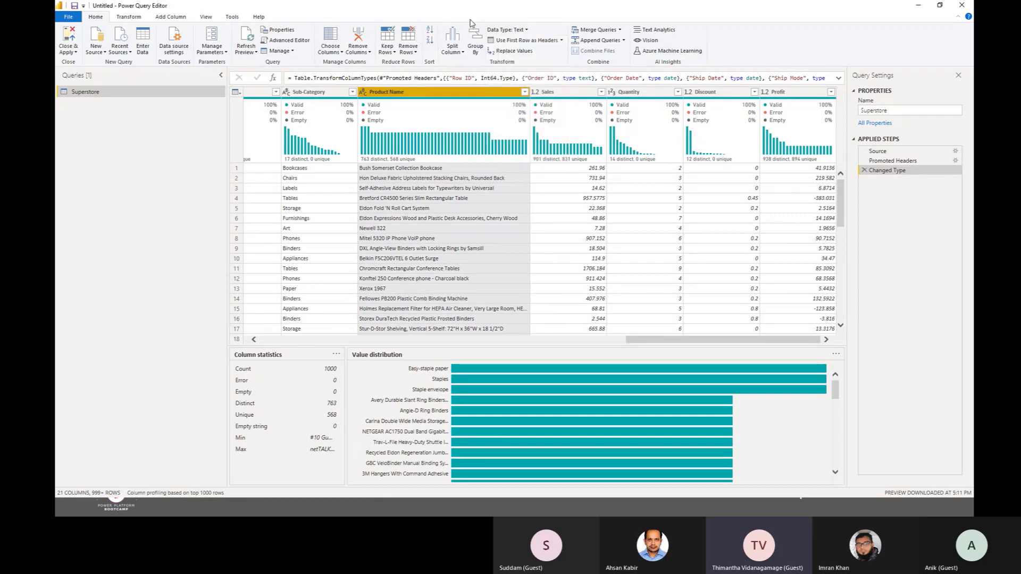
Step: Review the first-row header options and the available commands for transforming and adding columns in the Superstore query
click(562, 40)
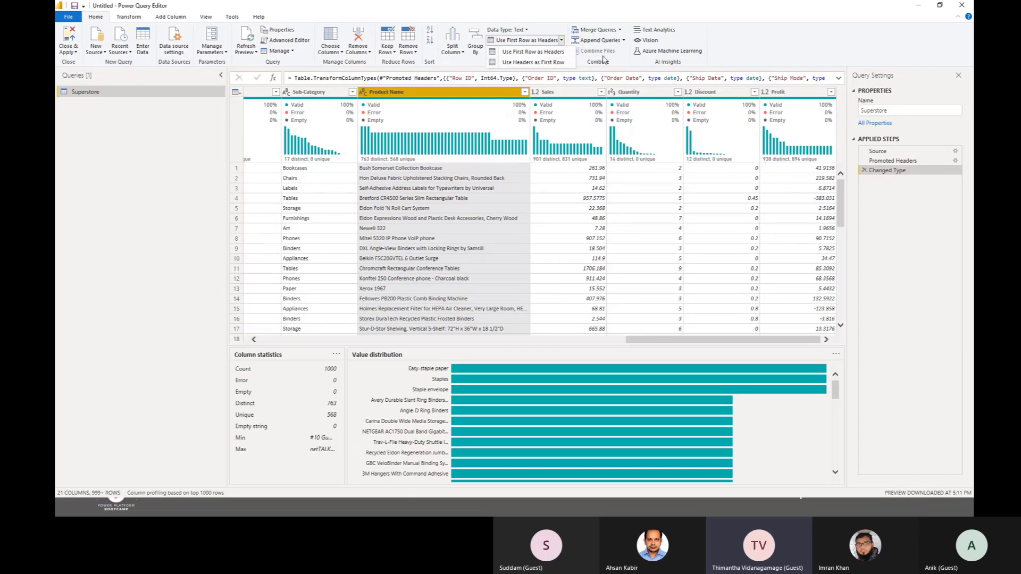
click(619, 64)
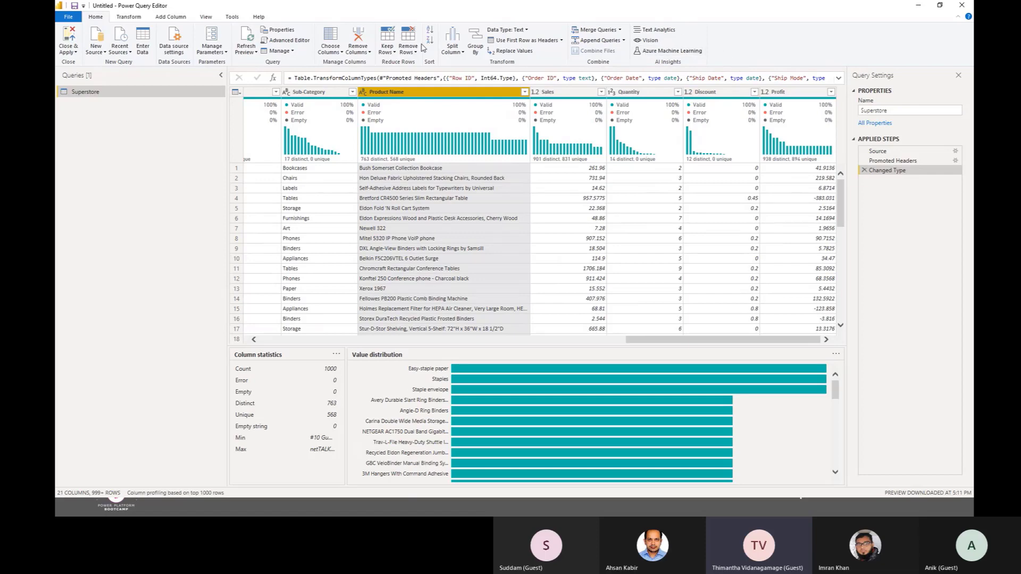
click(128, 16)
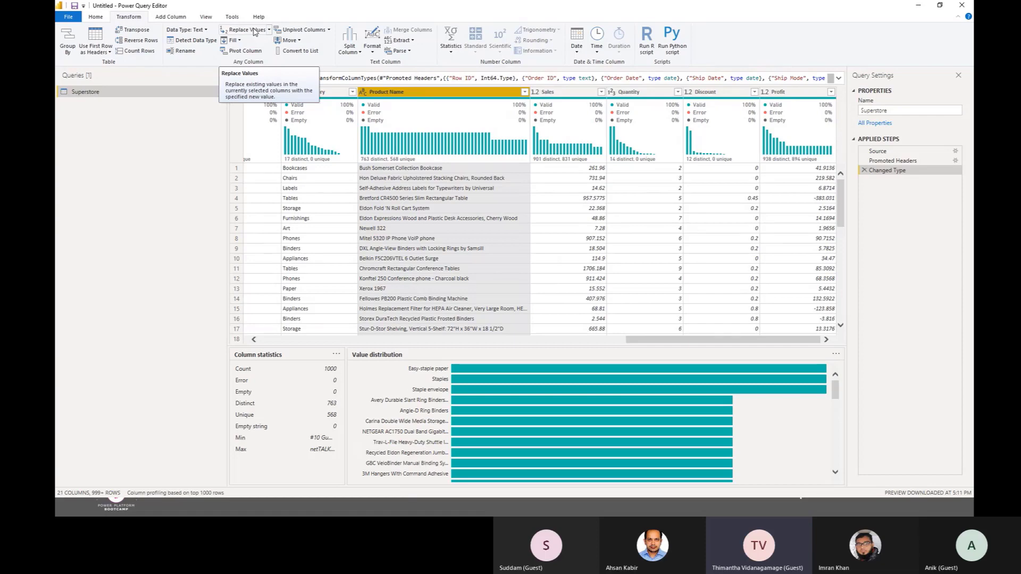
click(171, 16)
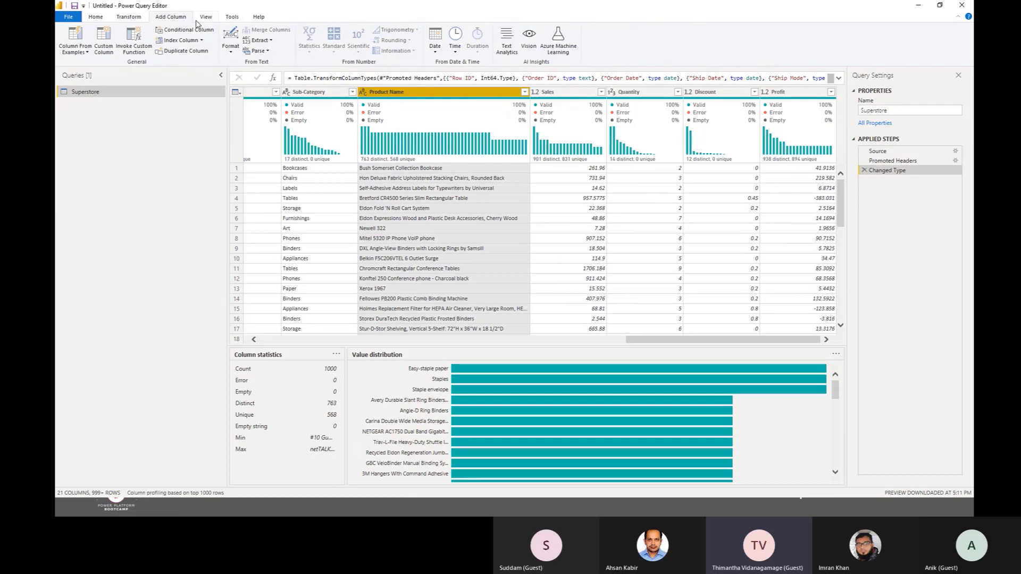
Step: Close Power Query Editor with the Superstore query applied to the report, and minimize the report window
click(95, 16)
click(75, 52)
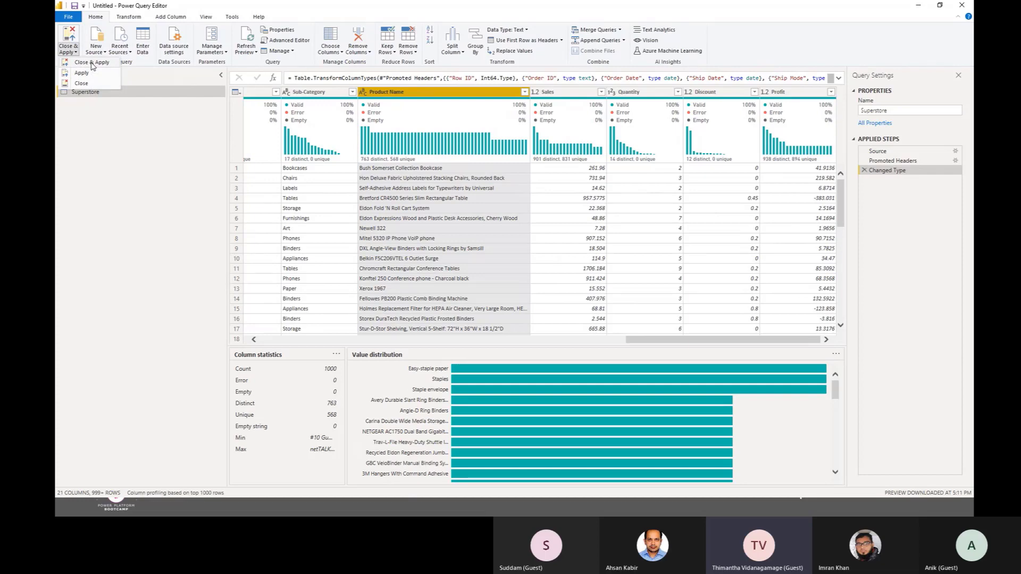
click(92, 63)
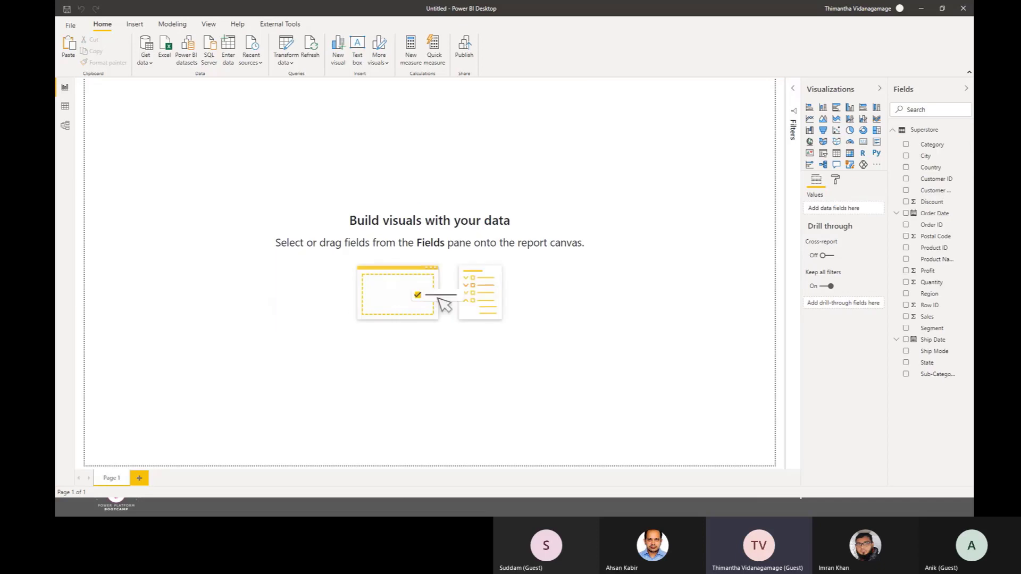
click(921, 9)
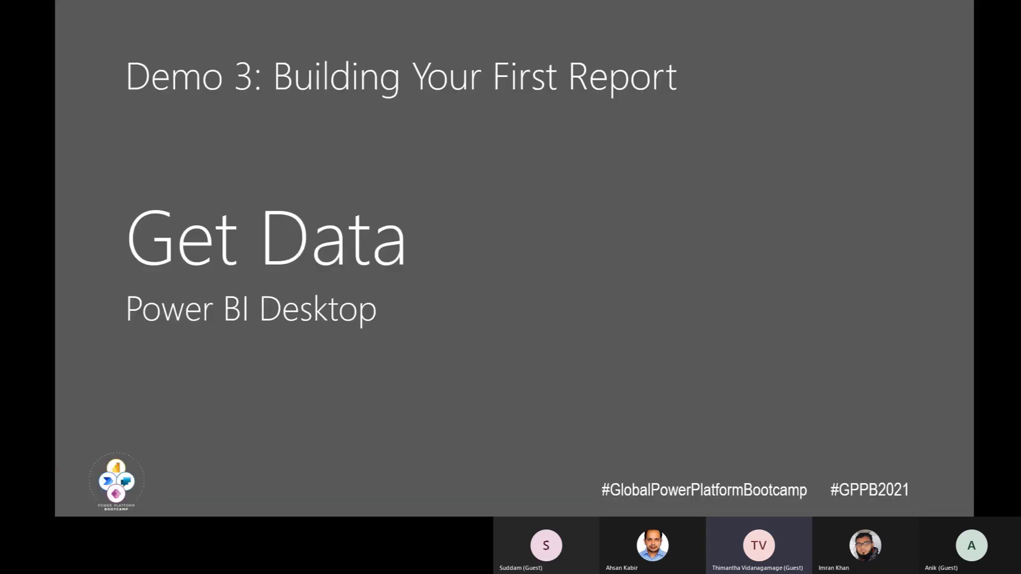
key(Right)
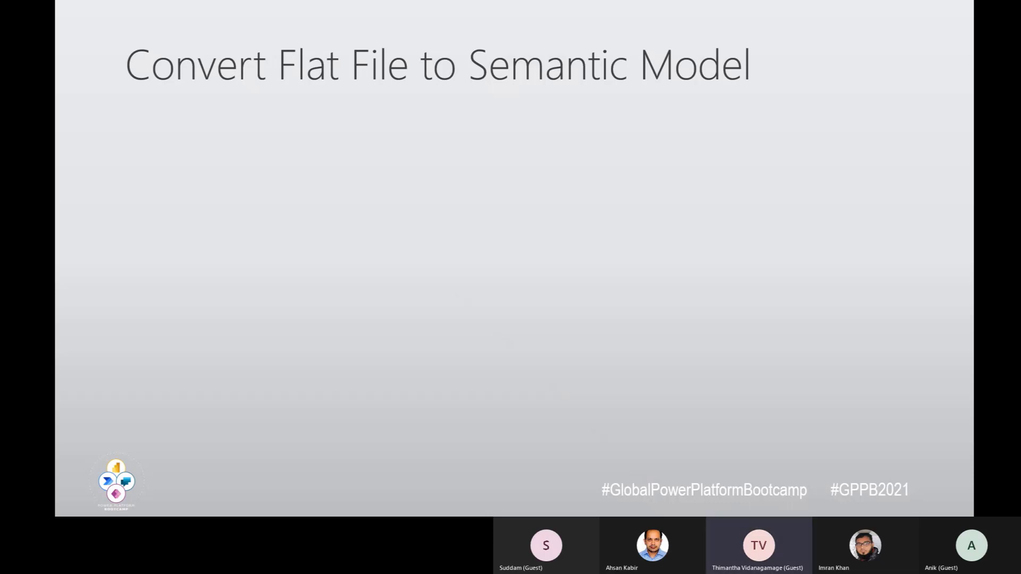
key(Right)
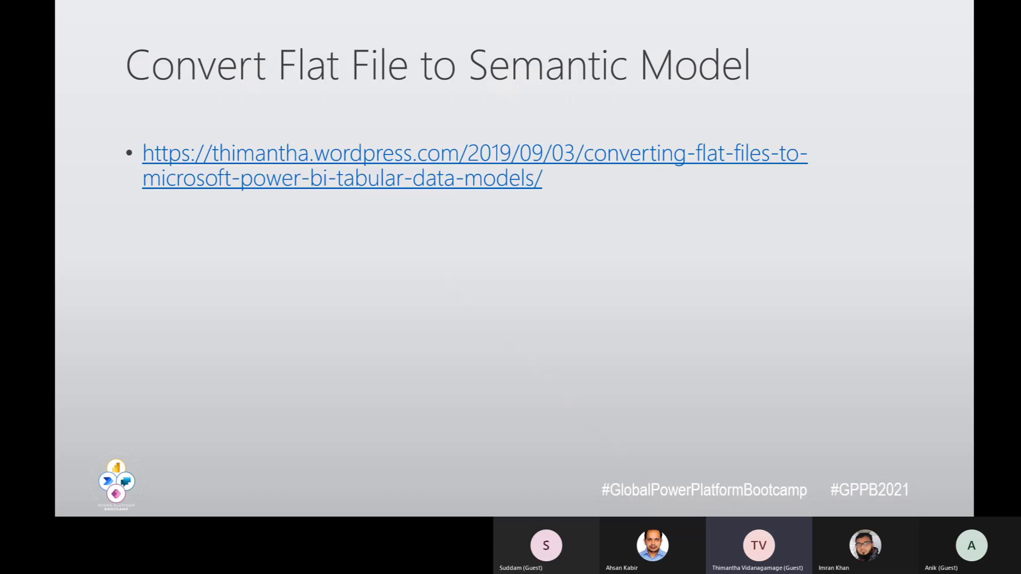
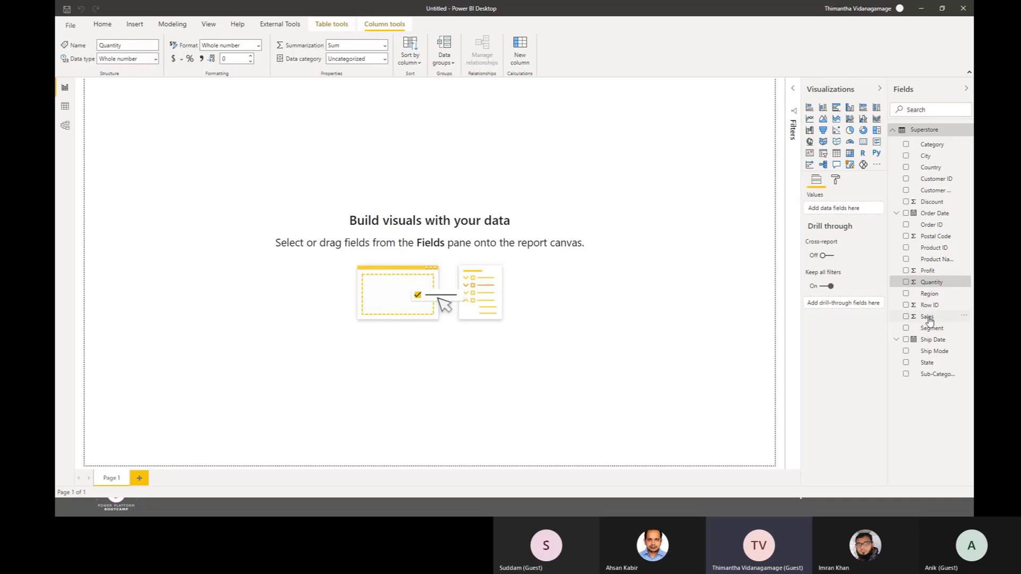
Step: Widen the Fields pane to fit the full field names of the Superstore table
click(929, 317)
drag(888, 354, 774, 354)
click(820, 285)
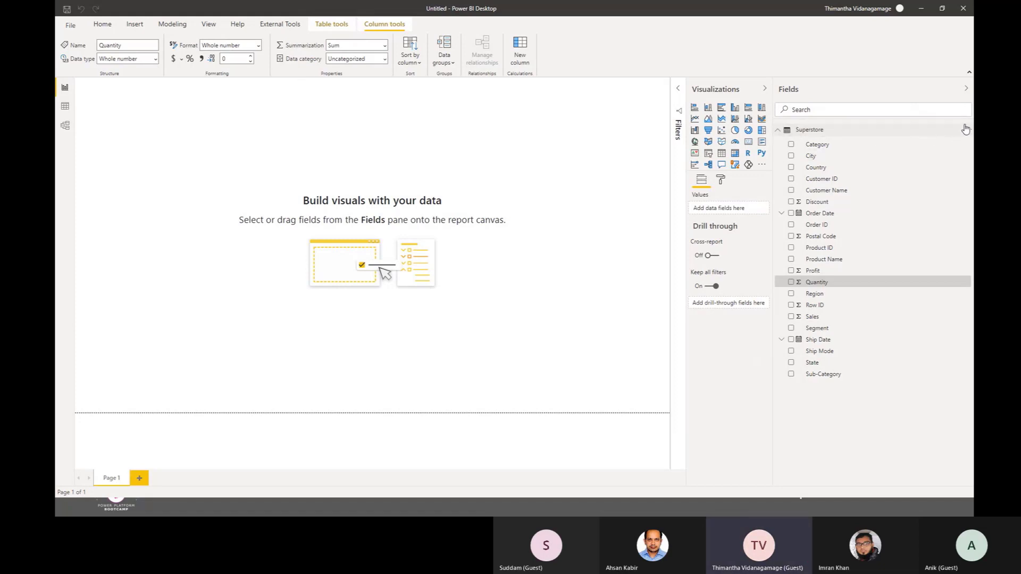
click(104, 27)
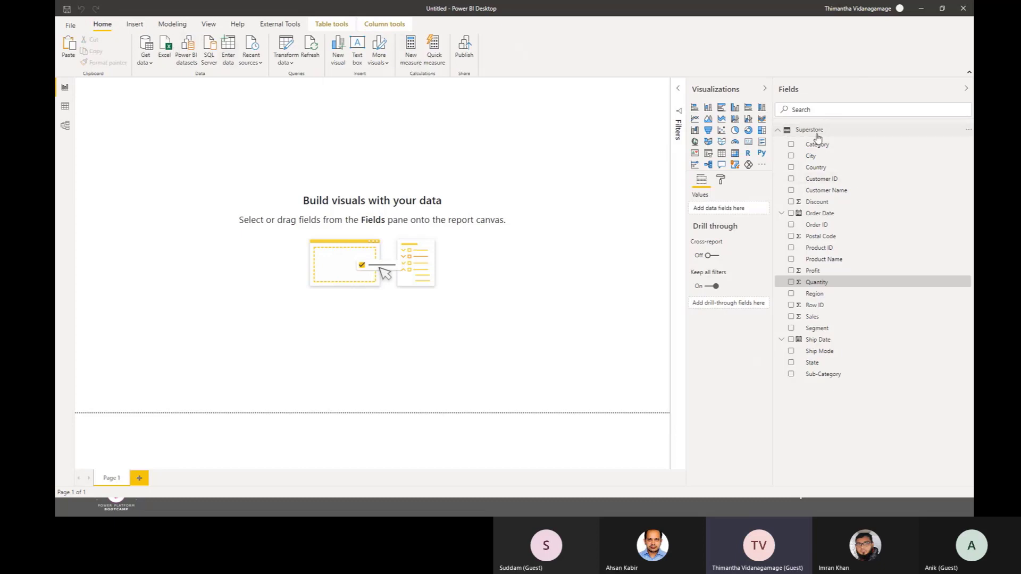
Step: Create a measure in the Superstore table named Sales Amount with the formula SUM(Superstore[Sales])
click(816, 134)
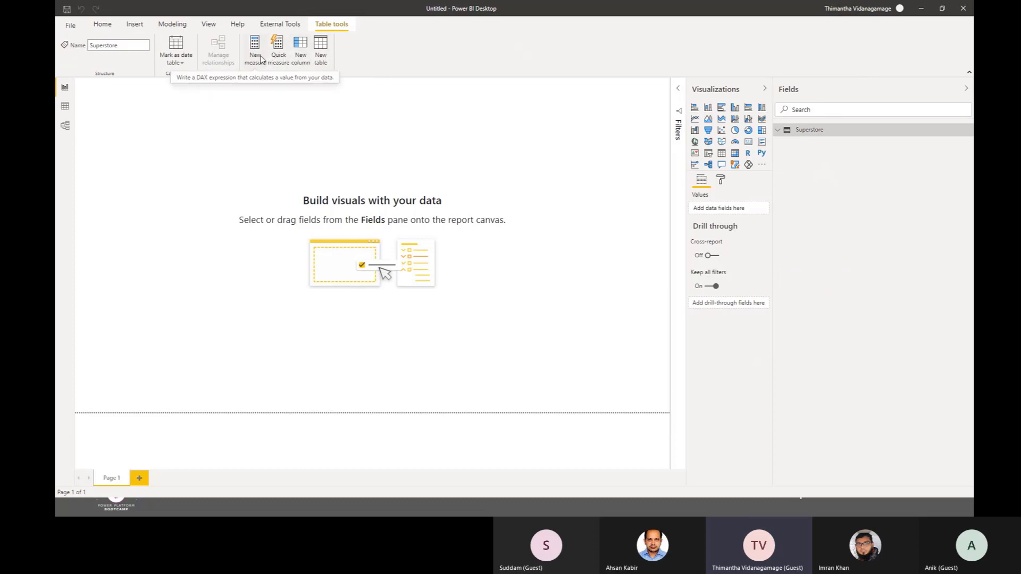
click(260, 60)
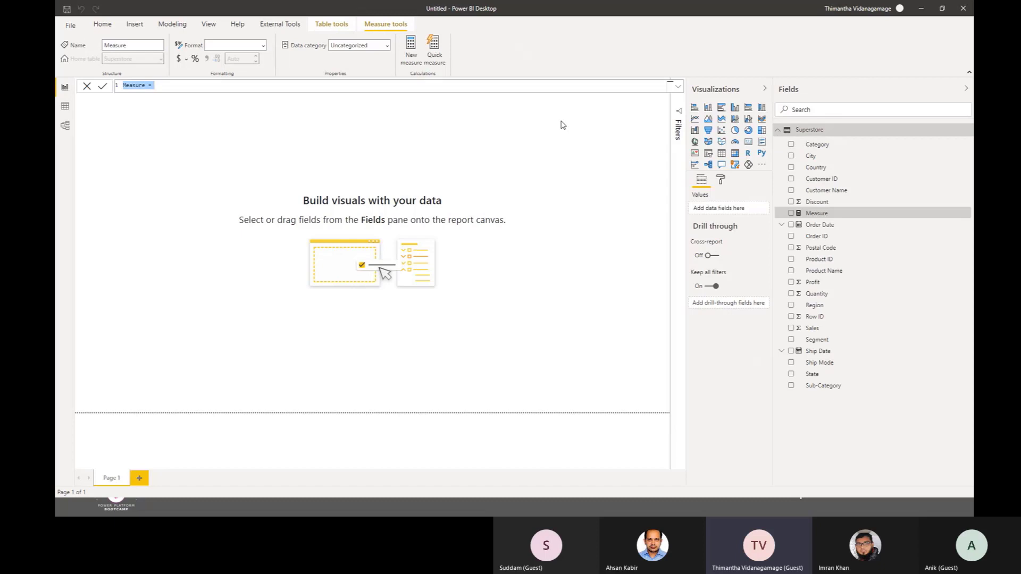
text(Sales =)
key(BackSpace)
text(Amount=)
text(SUM()
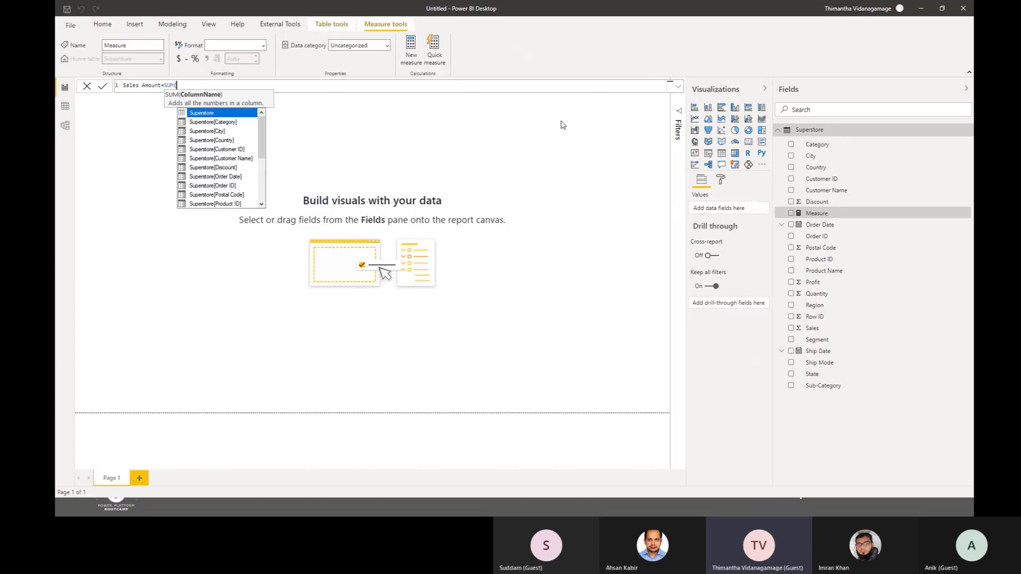
text(sa)
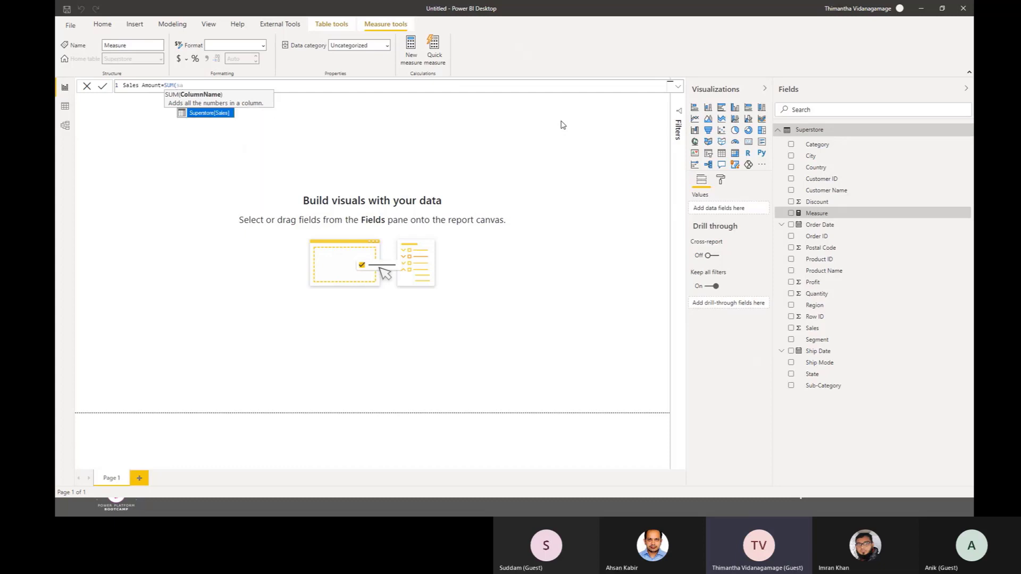
key(Tab)
text())
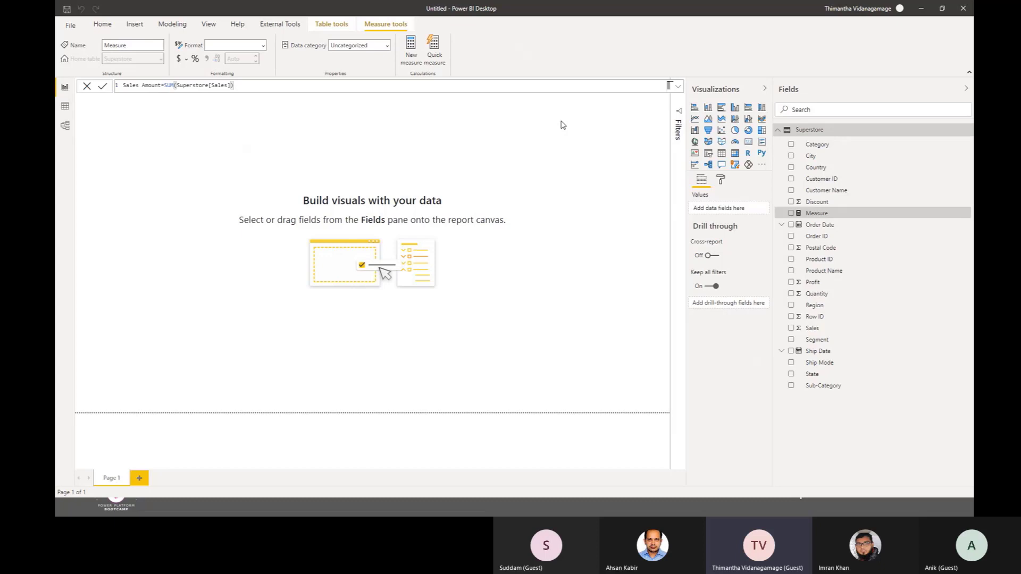
key(Return)
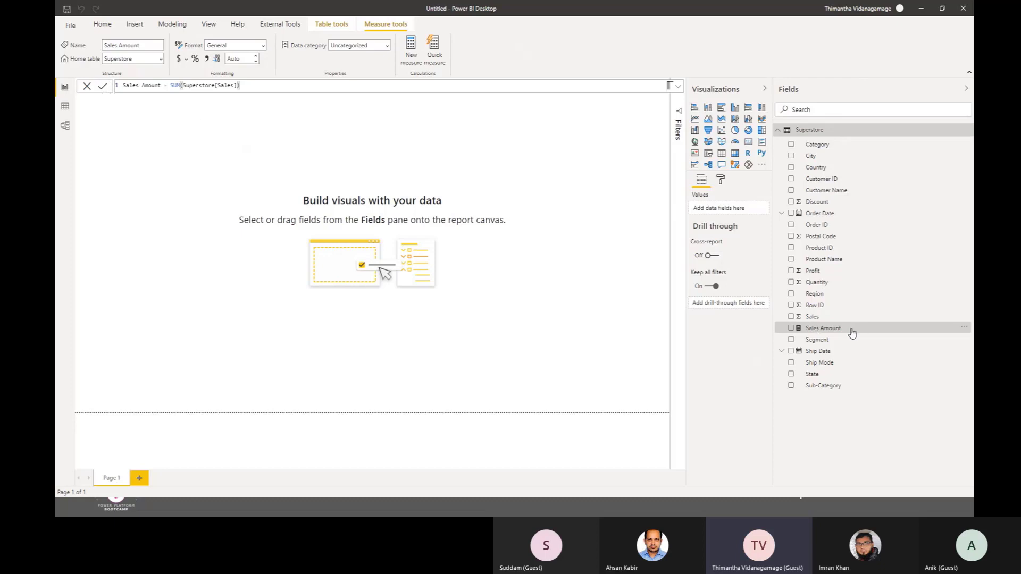
drag(844, 334, 808, 333)
Step: Open the Superstore table in Data view and examine its Sales and Product Name columns
click(65, 106)
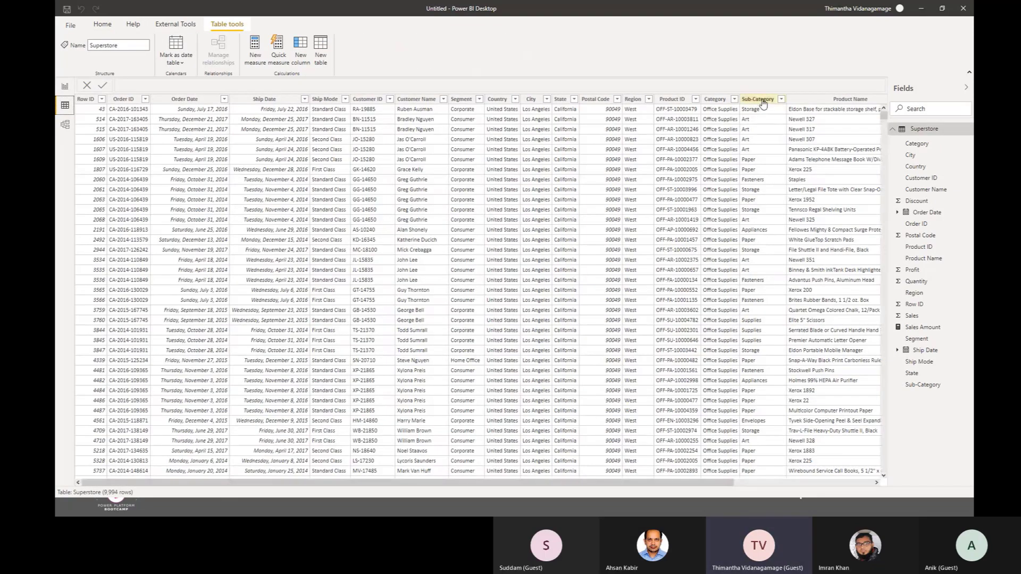
drag(541, 481, 787, 483)
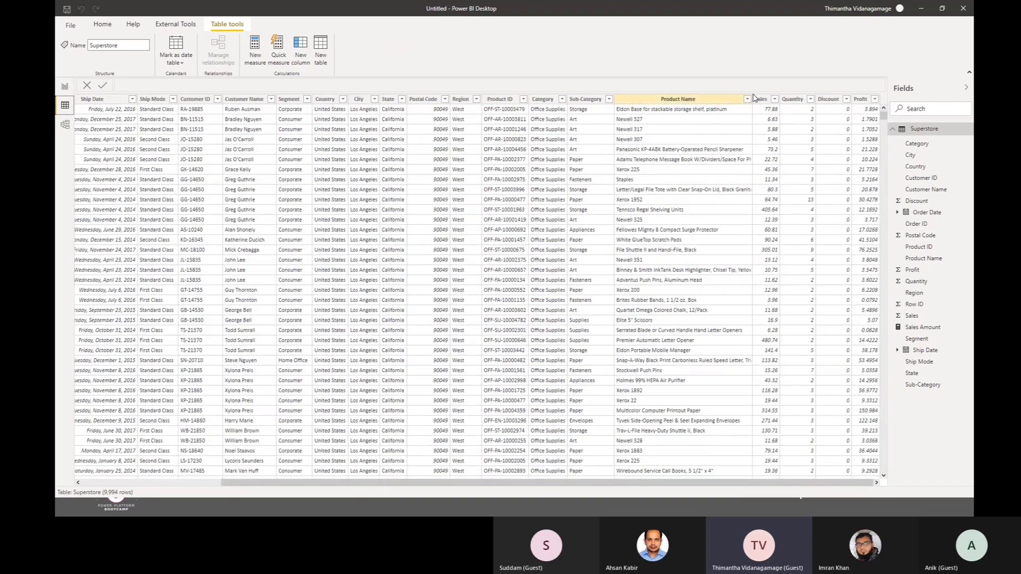
click(762, 100)
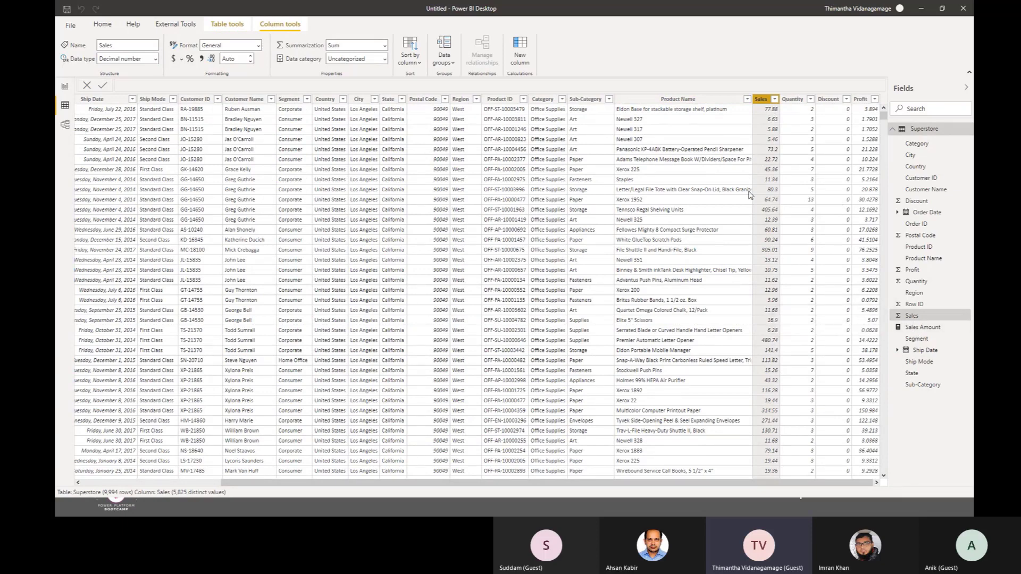
click(713, 255)
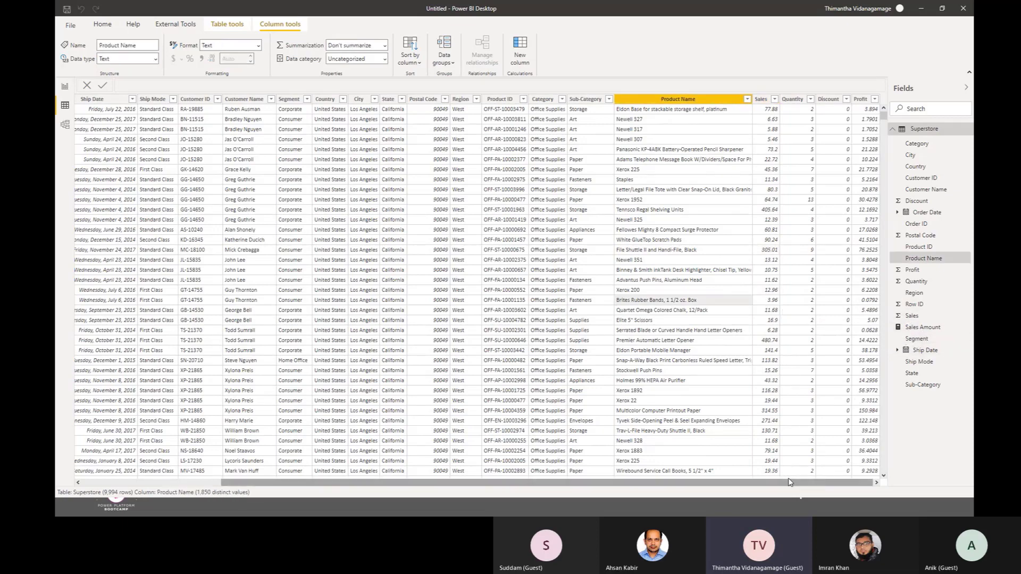
drag(805, 482, 455, 469)
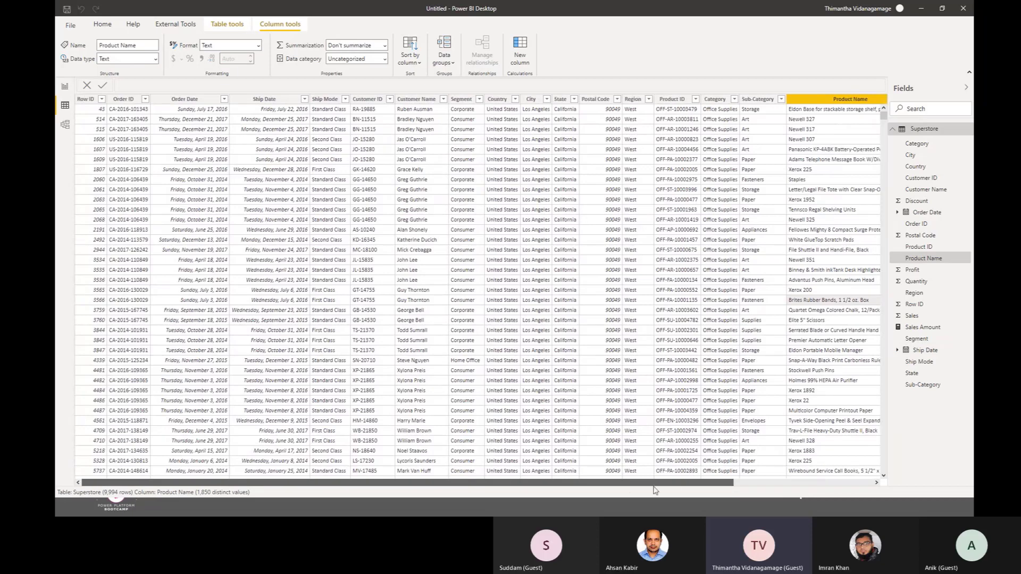
drag(655, 483, 847, 484)
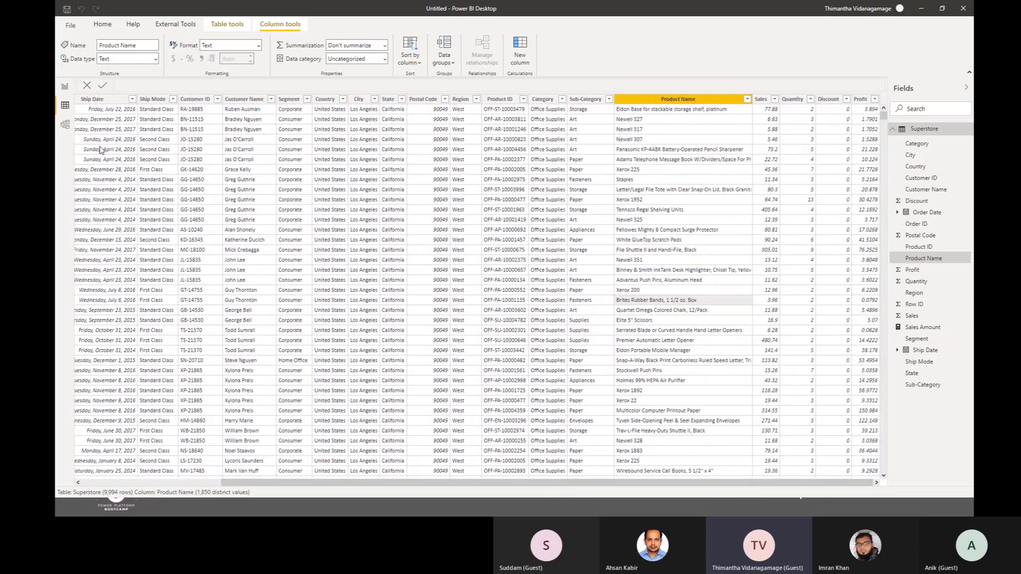
Step: Compare the Sales Amount measure with the Quantity column in the table data, and return to the report canvas
click(924, 328)
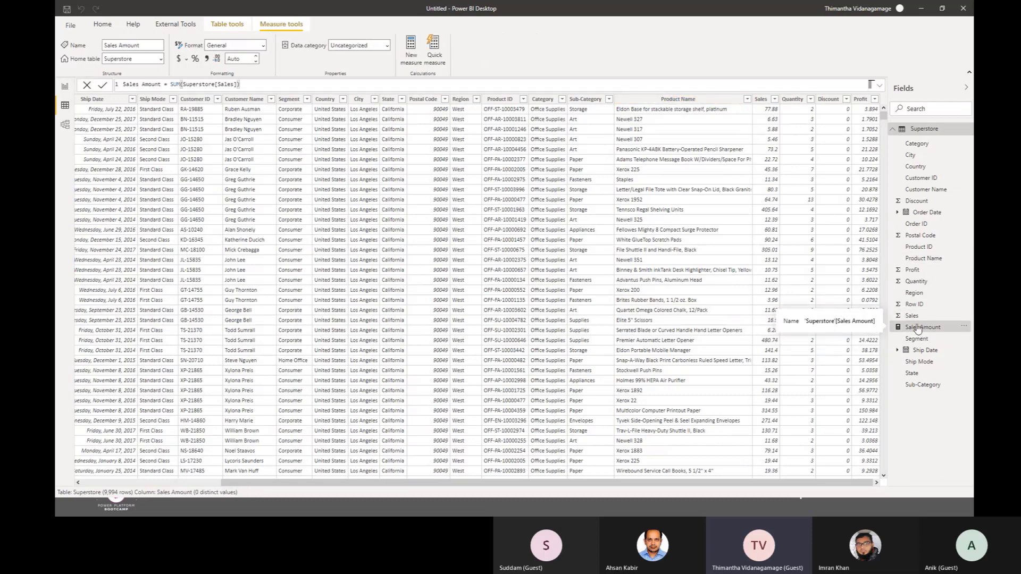
click(794, 100)
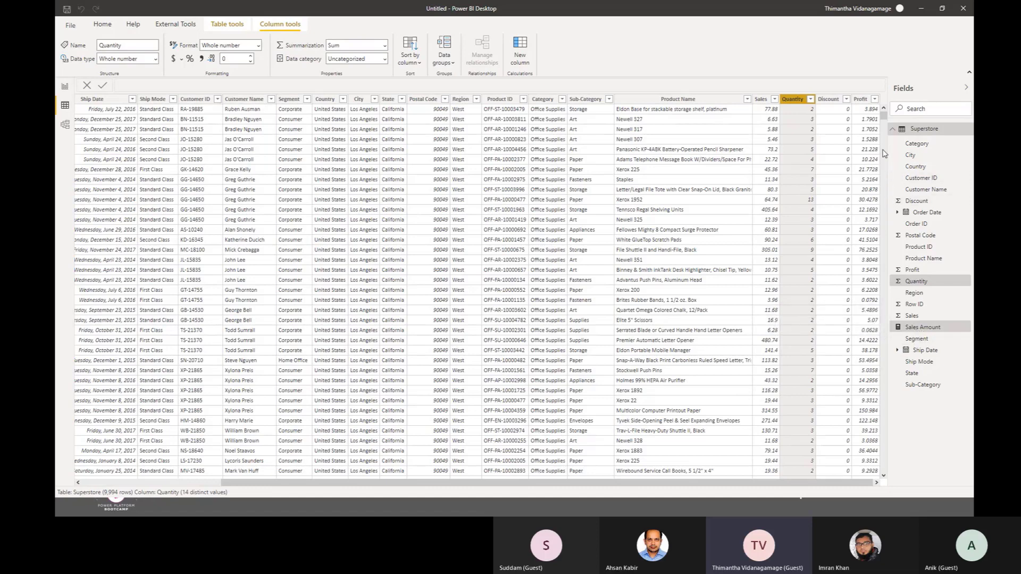
click(917, 283)
click(65, 87)
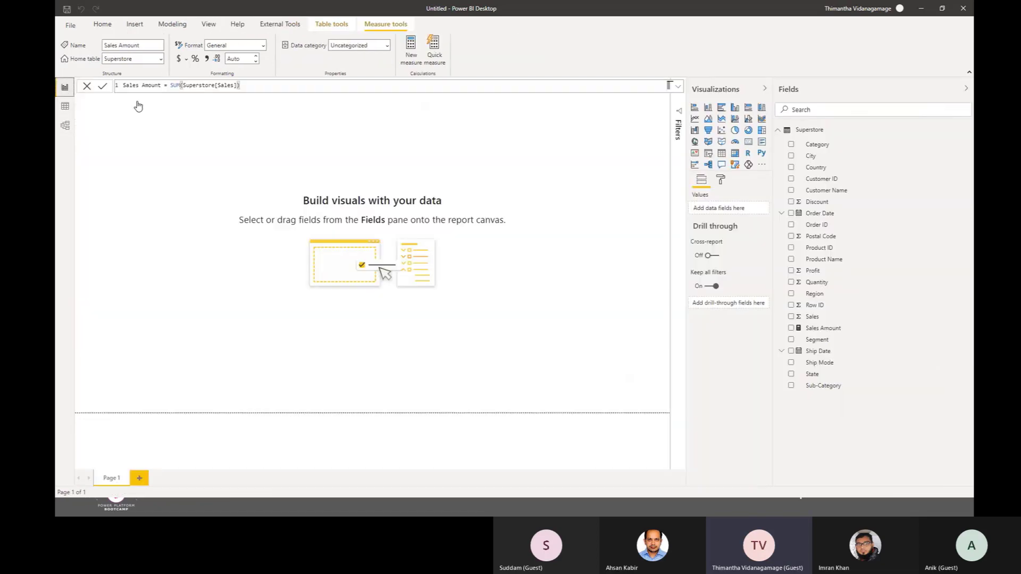
Step: Minimize the untitled report, advance the presentation slide and switch to the Sales Analytics report
click(921, 9)
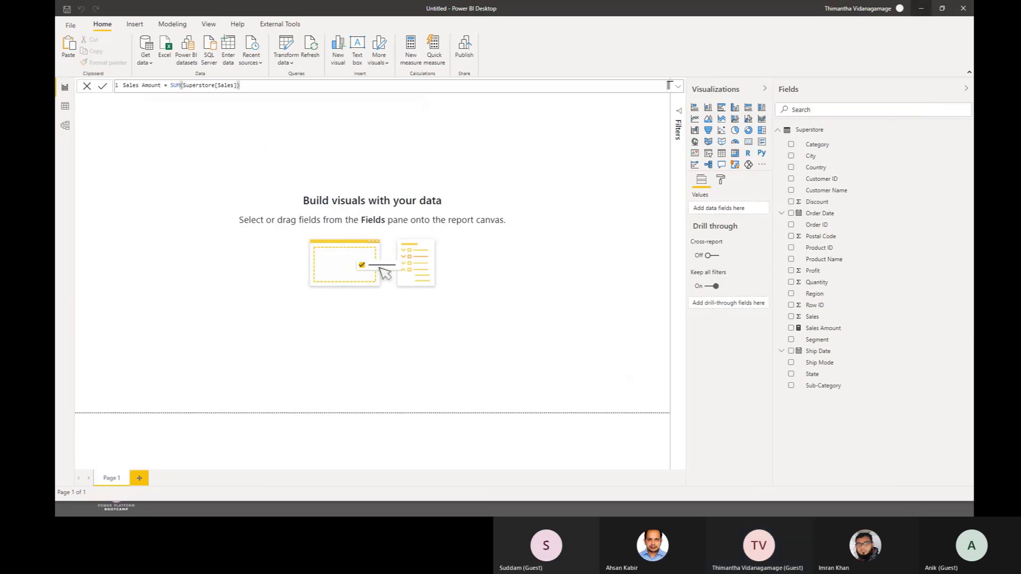
click(809, 147)
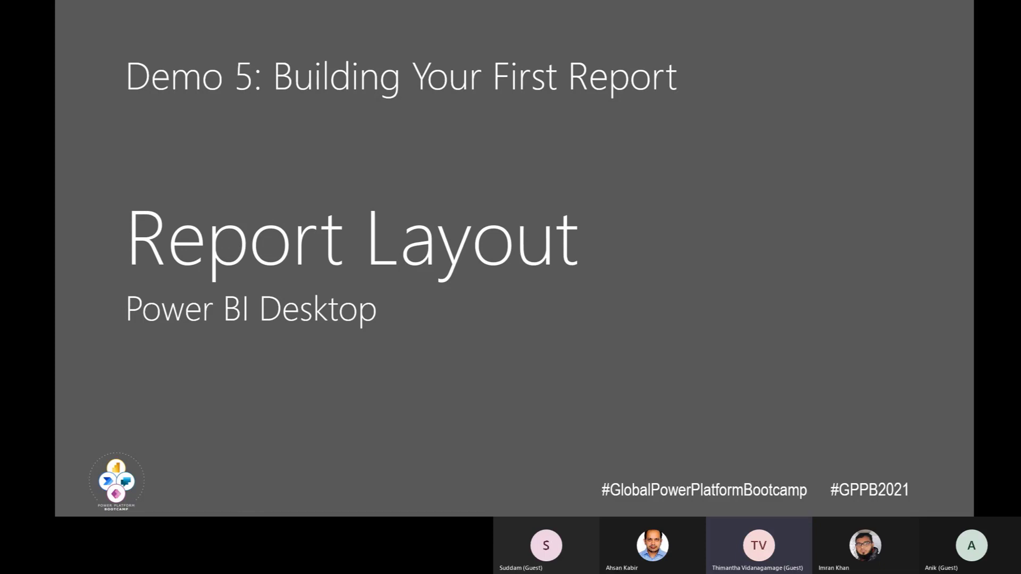
key(alt+Tab)
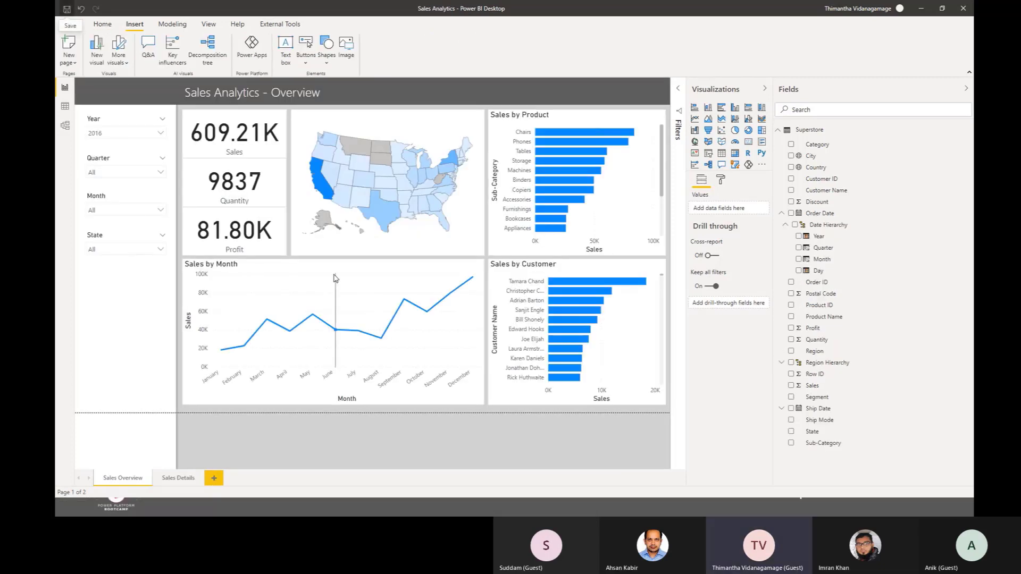
Step: View the Sales Details page and return to Sales Overview with the Visualizations pane collapsed
click(178, 478)
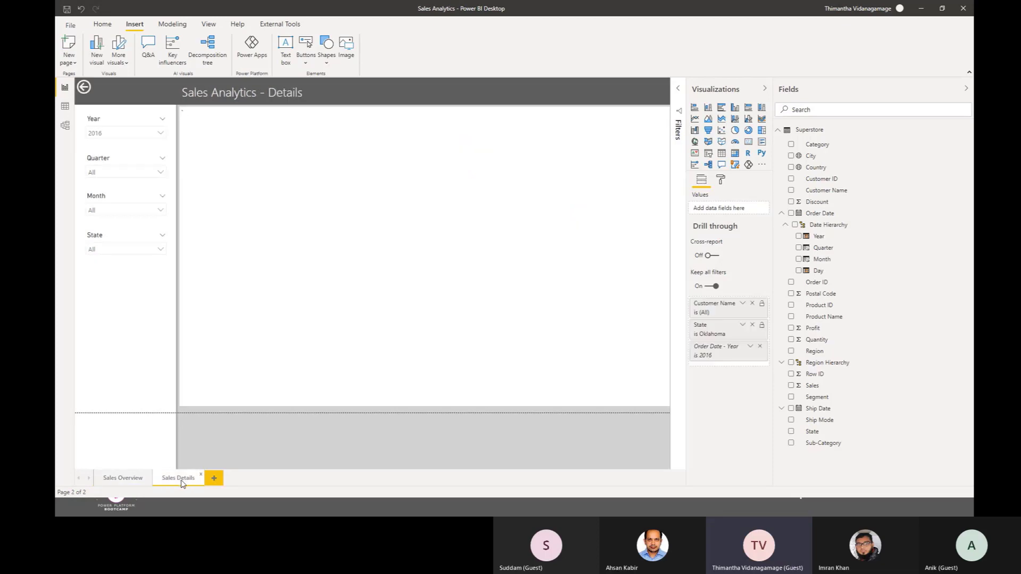
click(147, 460)
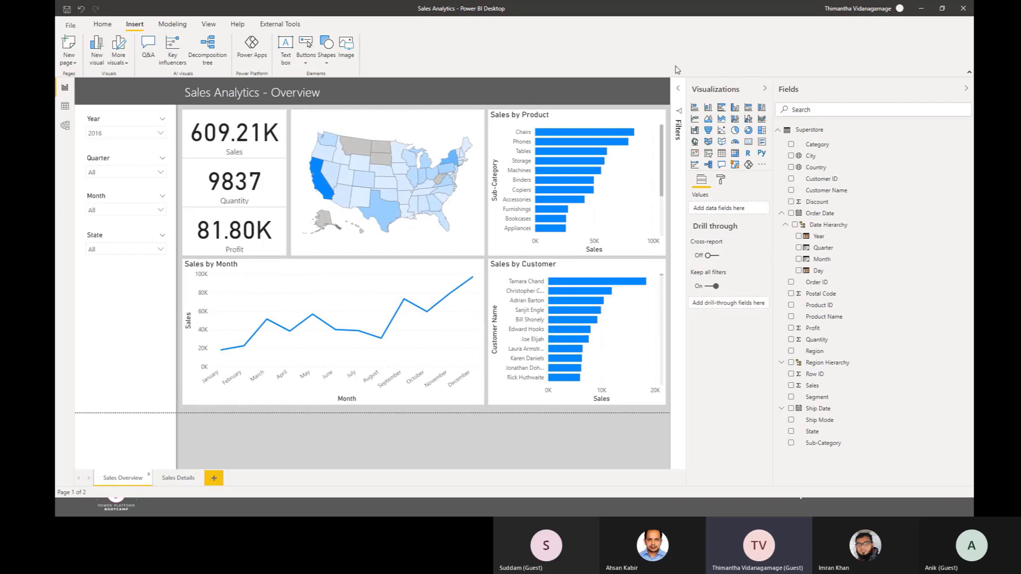
click(765, 89)
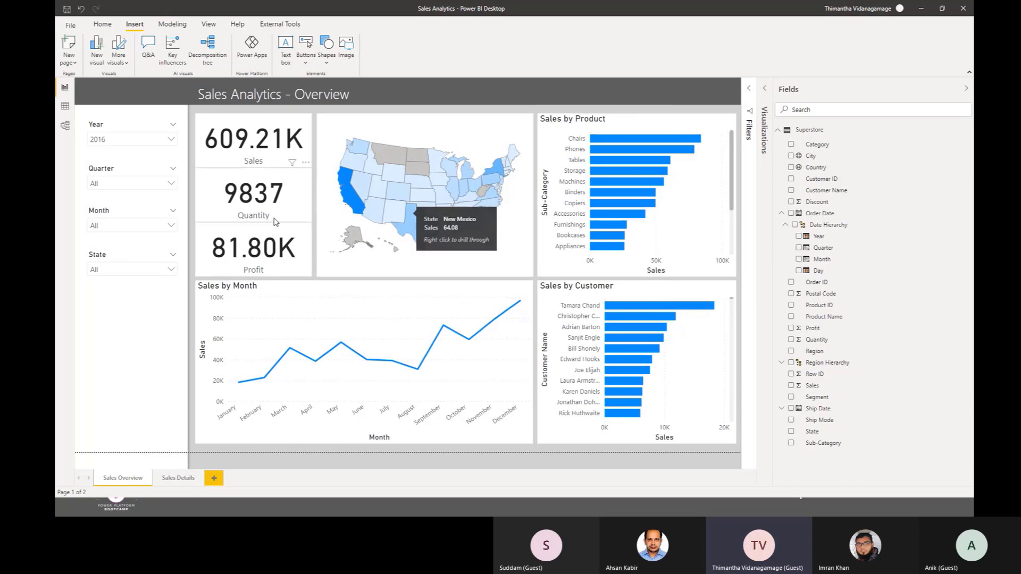
Step: Review the choices in the Month, Quarter and Year slicers on the Sales Overview page
click(134, 227)
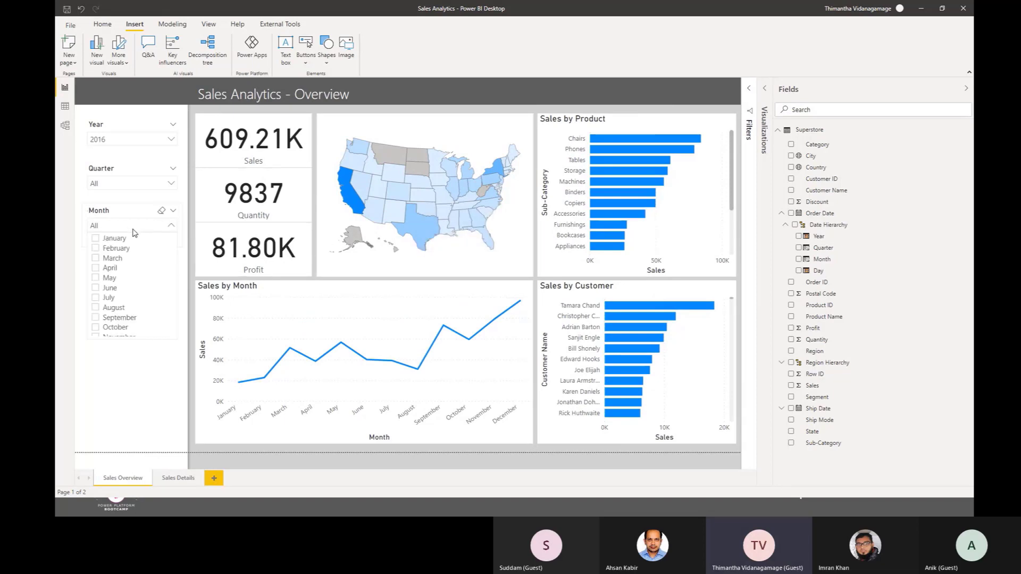
click(134, 231)
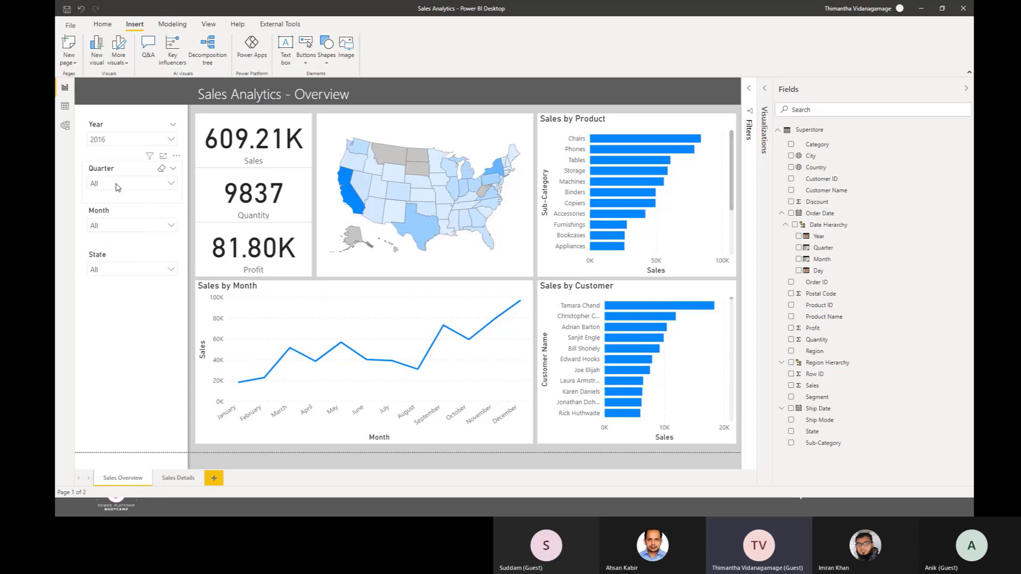
click(117, 185)
click(117, 185)
click(117, 141)
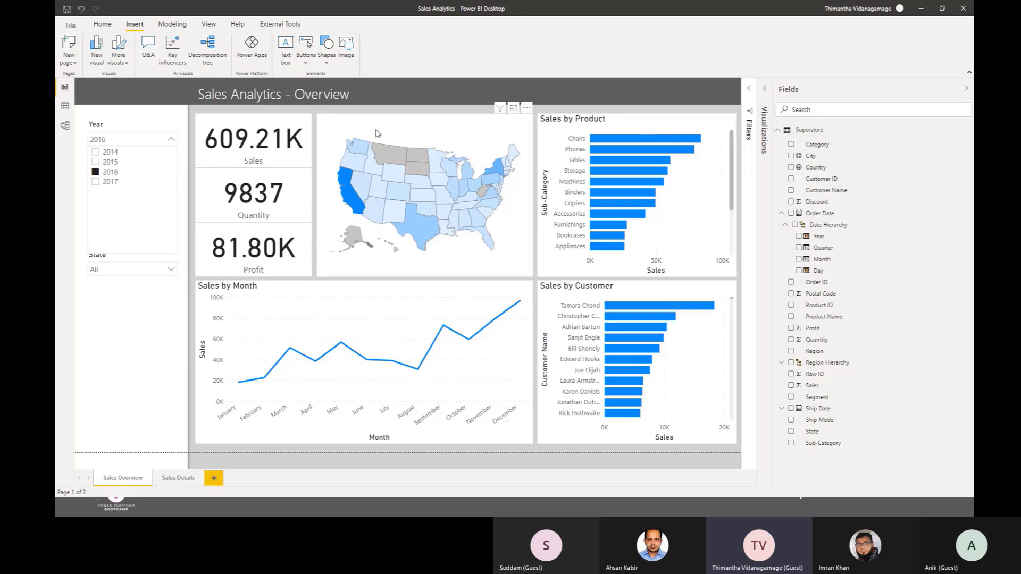
Step: Examine the state map, the Sales by Product and Sales by Customer bar charts, and the Sales by Month line chart
click(376, 134)
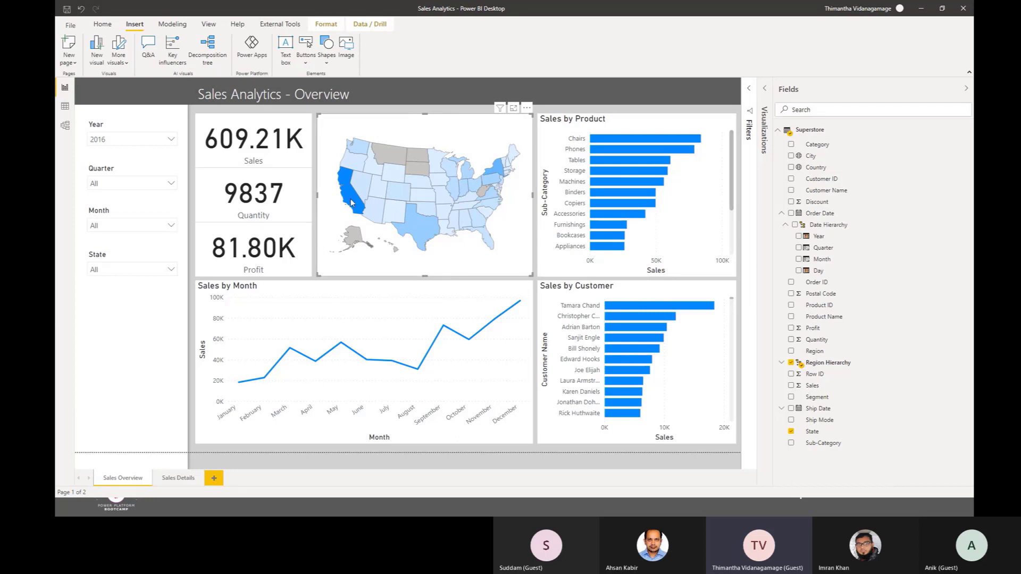
mouse_move(351, 202)
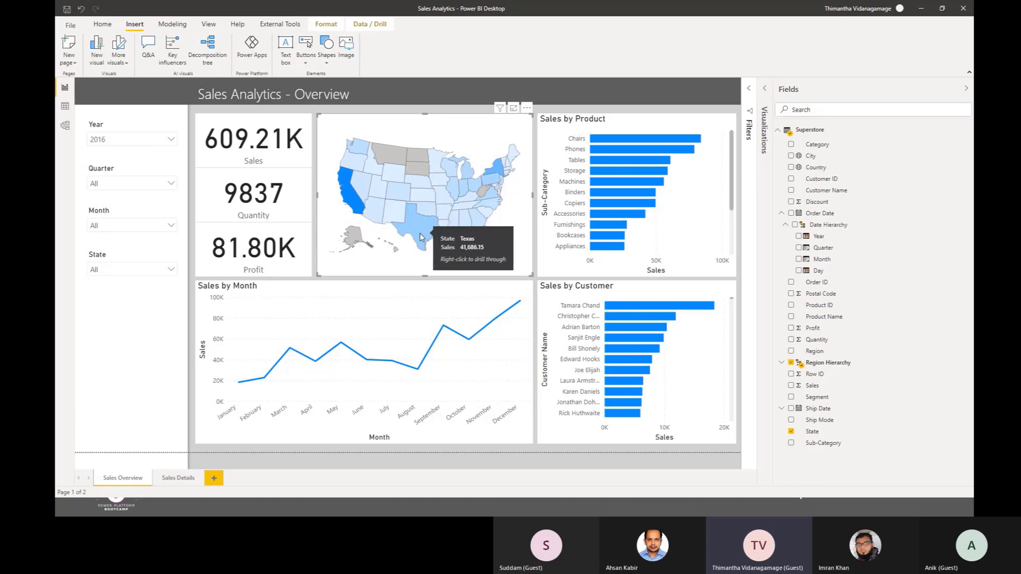
mouse_move(655, 179)
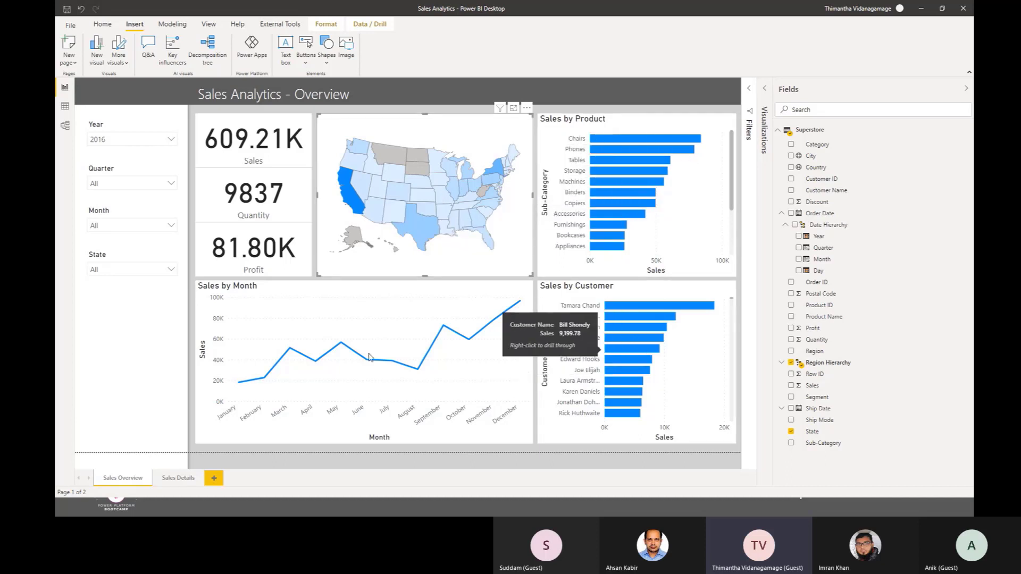
click(230, 296)
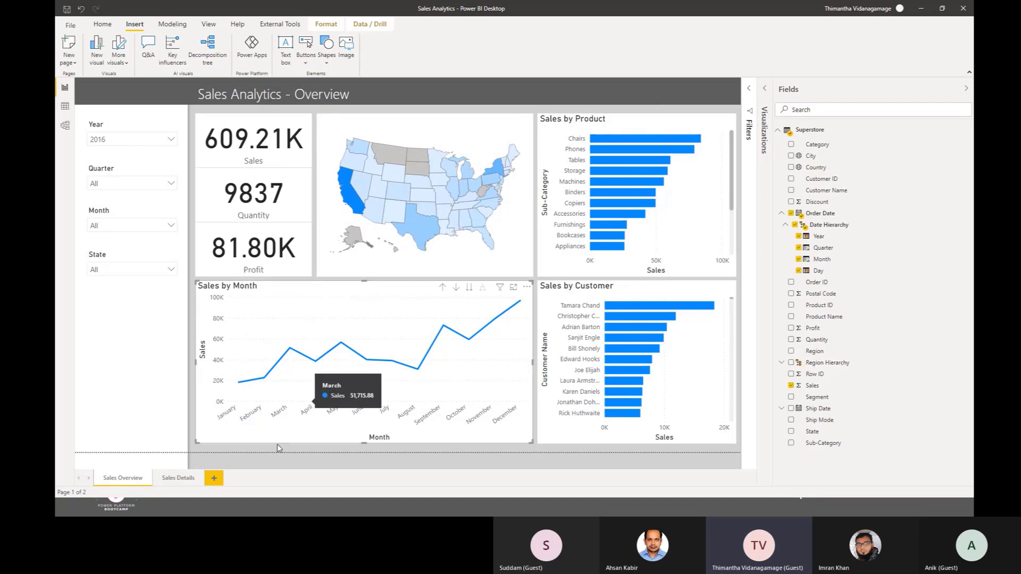
Step: Check the Sales Details page and the Sales Overview title text box, and minimize the Sales Analytics report
click(178, 479)
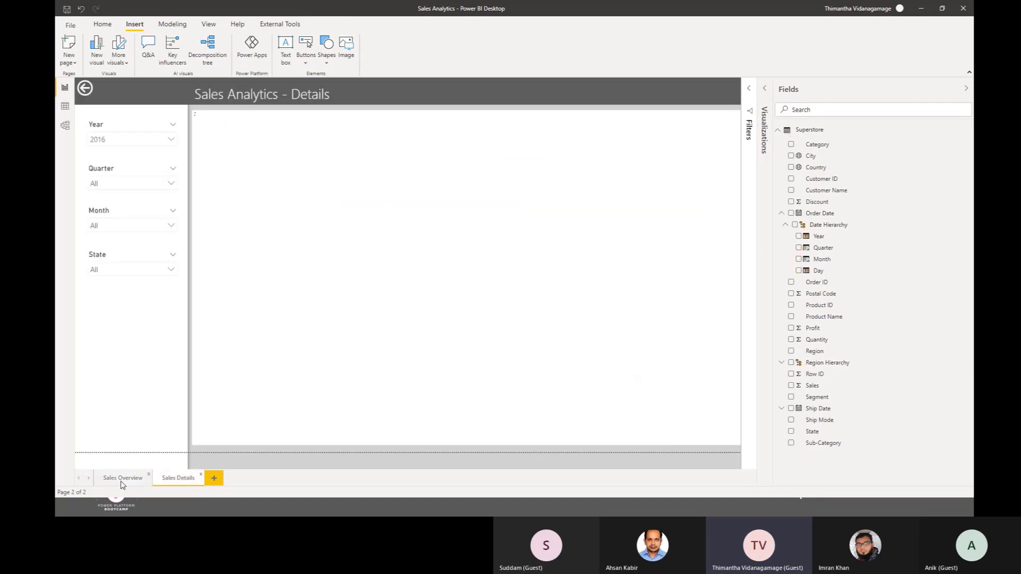
click(123, 478)
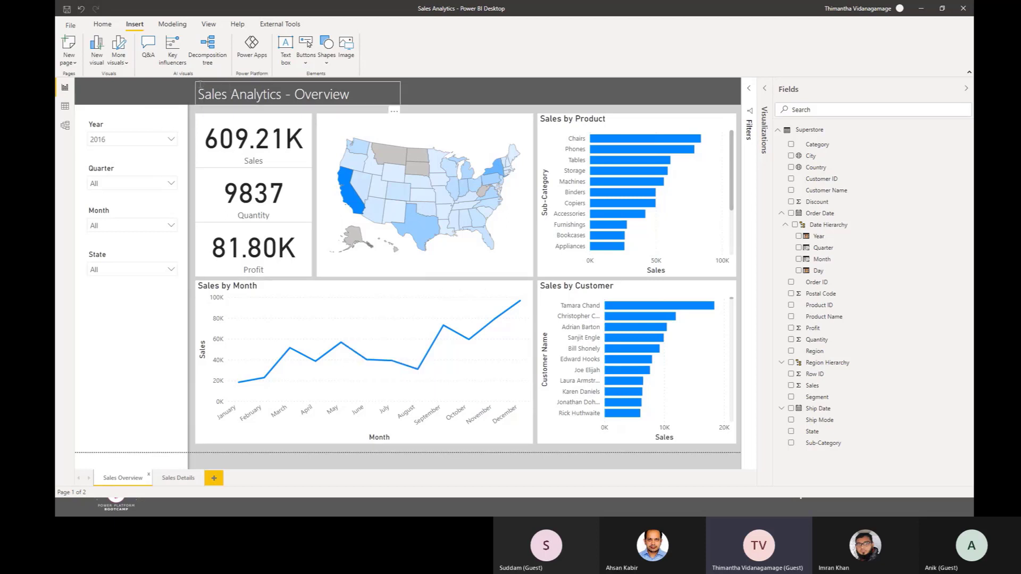
click(223, 95)
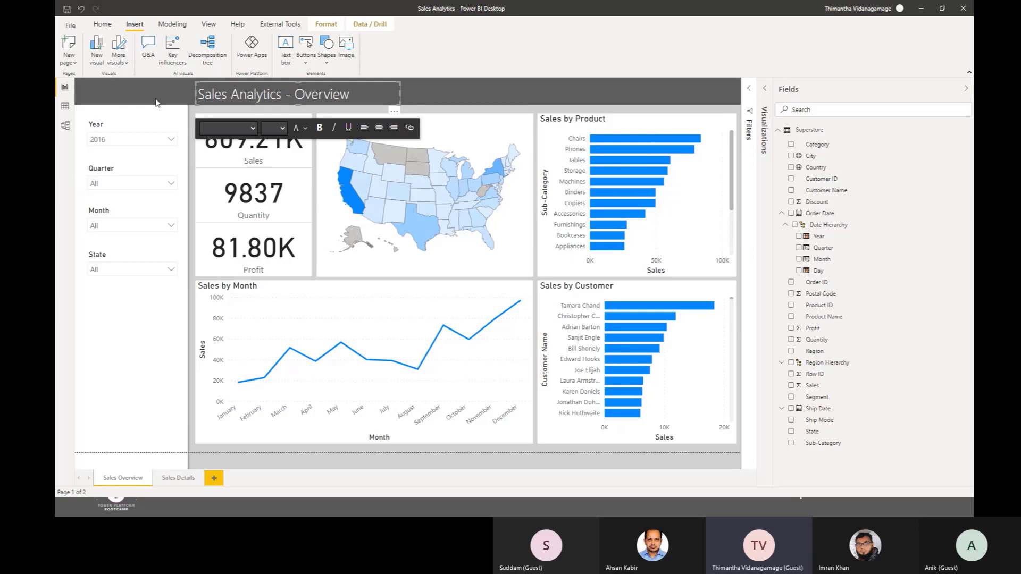
click(536, 91)
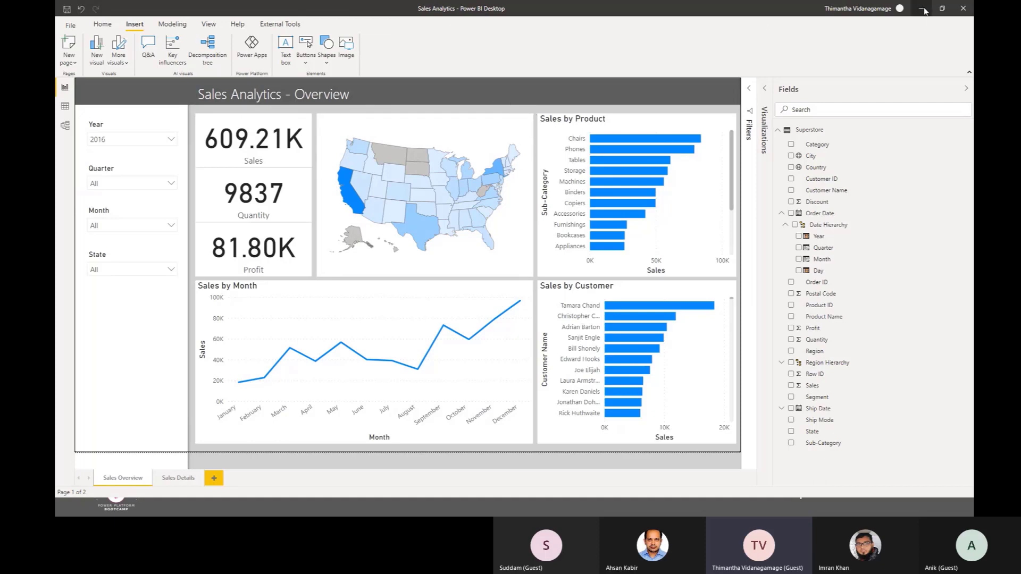
click(924, 10)
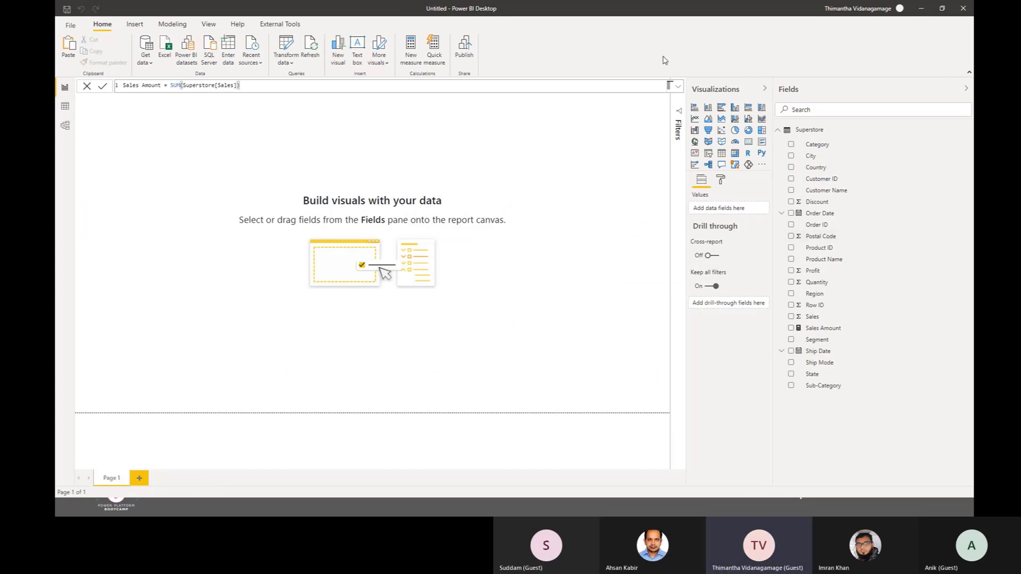
Step: Add the bg image from the Bangladesh folder as the page wallpaper and set its image fit to Fit
click(493, 253)
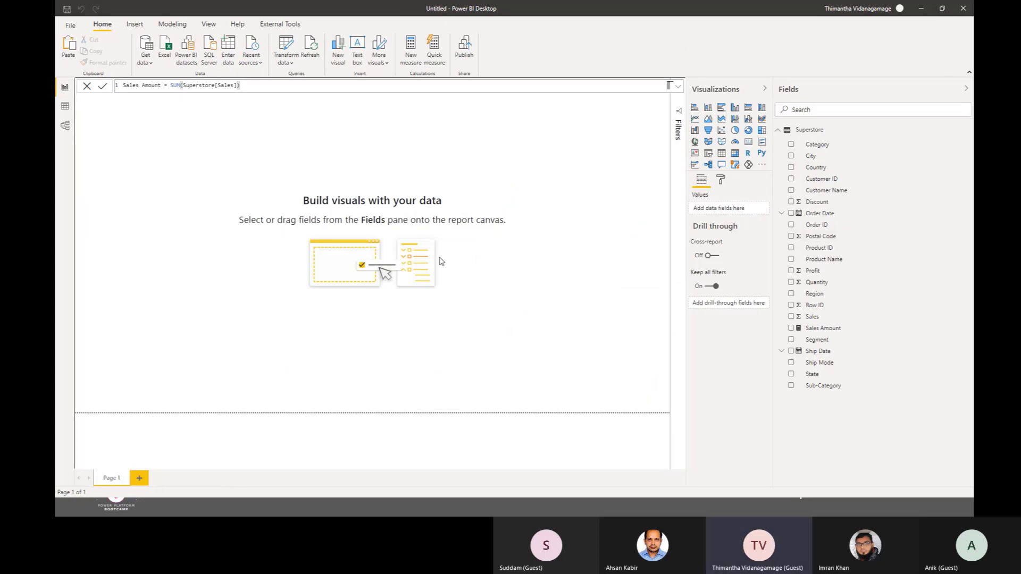
click(720, 181)
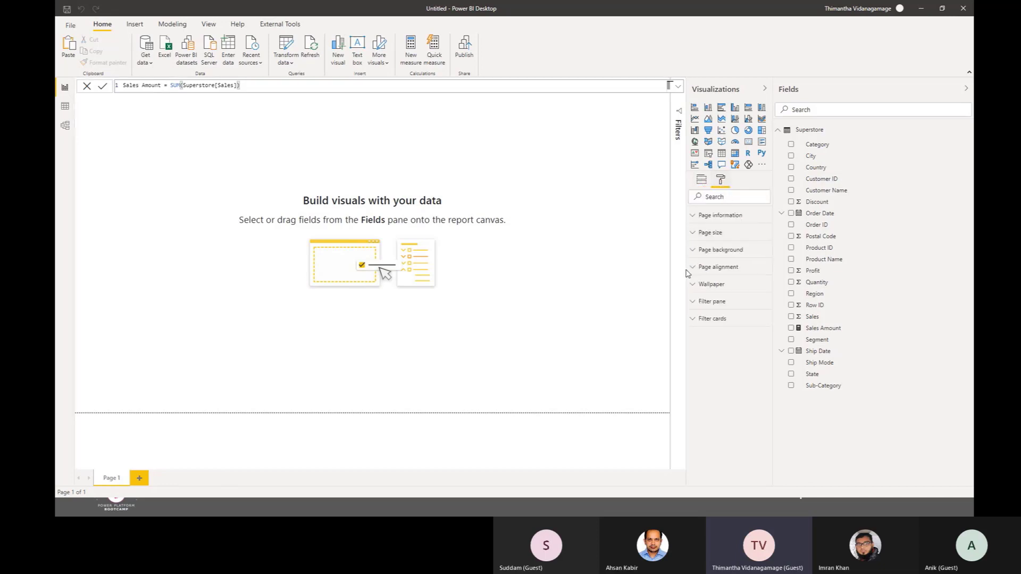
click(713, 285)
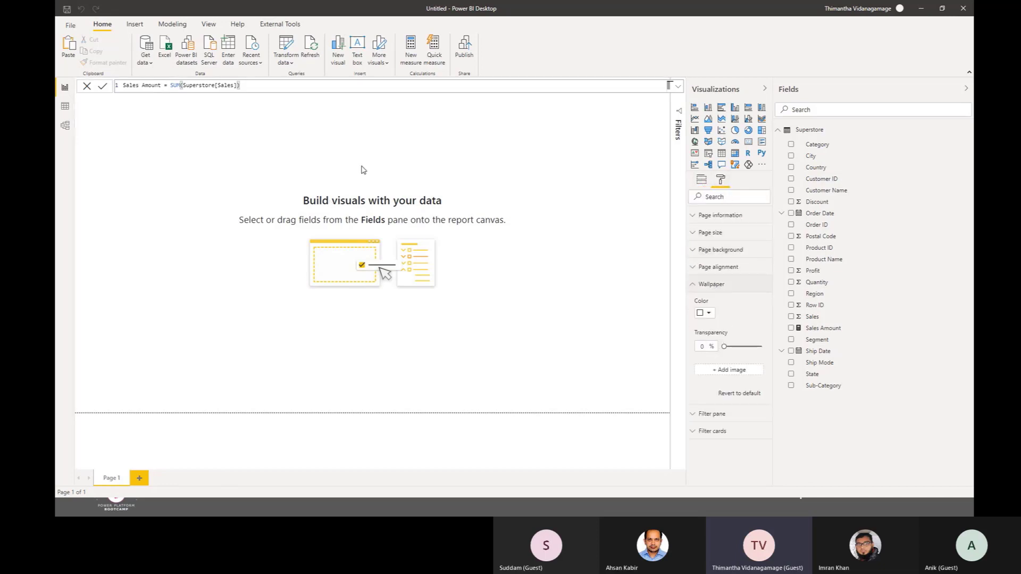
click(736, 371)
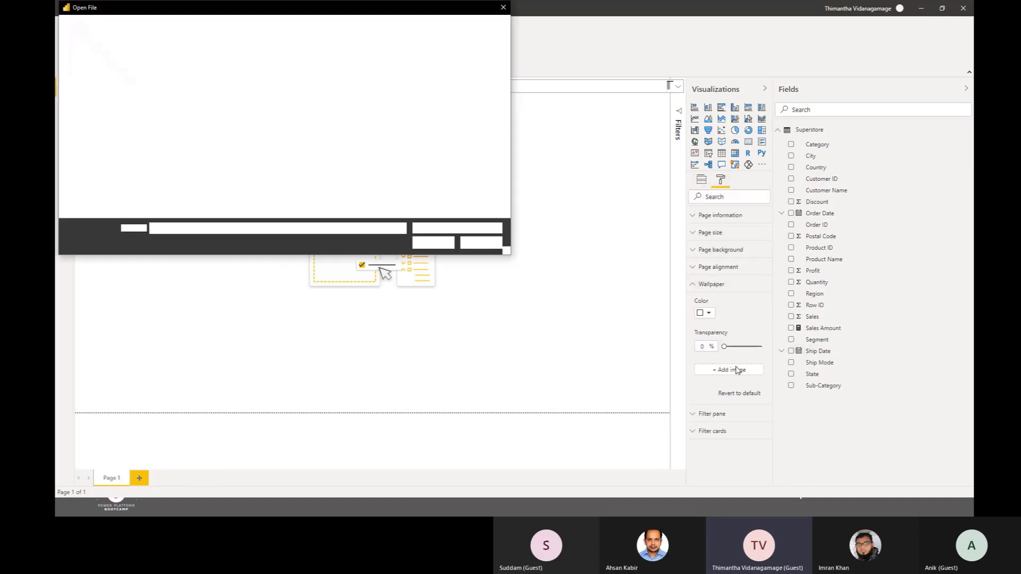
click(167, 85)
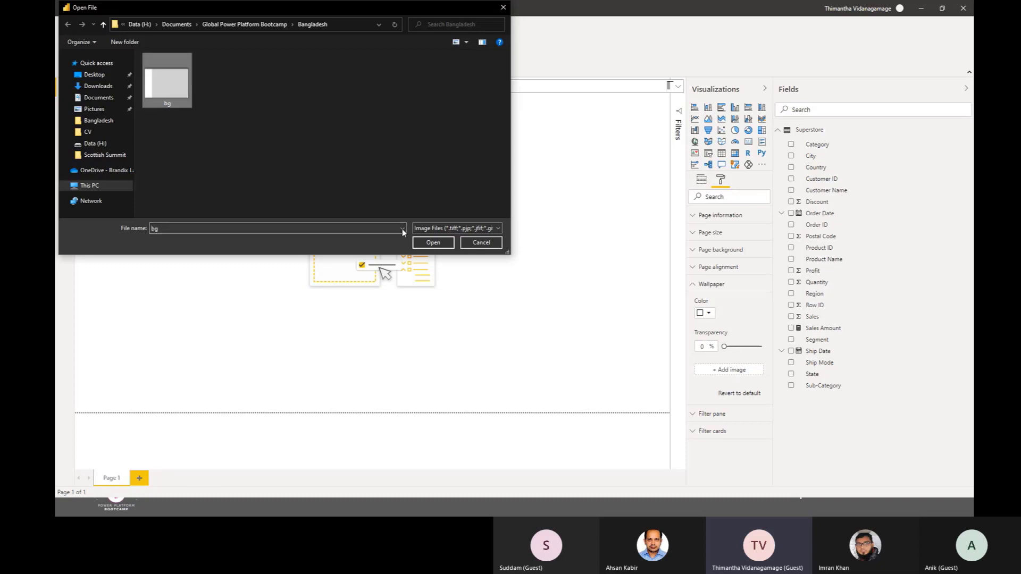
click(433, 244)
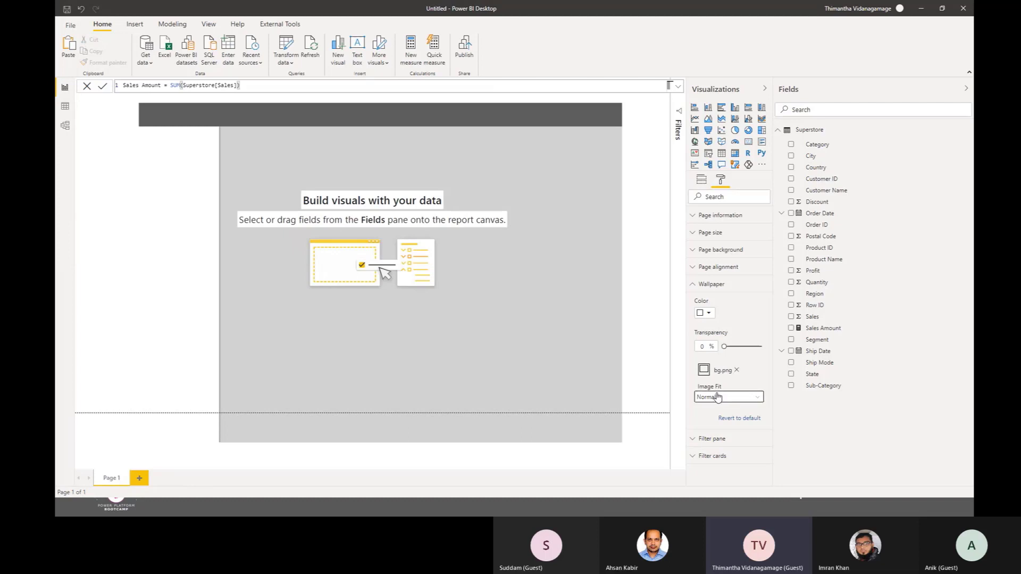
click(718, 397)
click(708, 420)
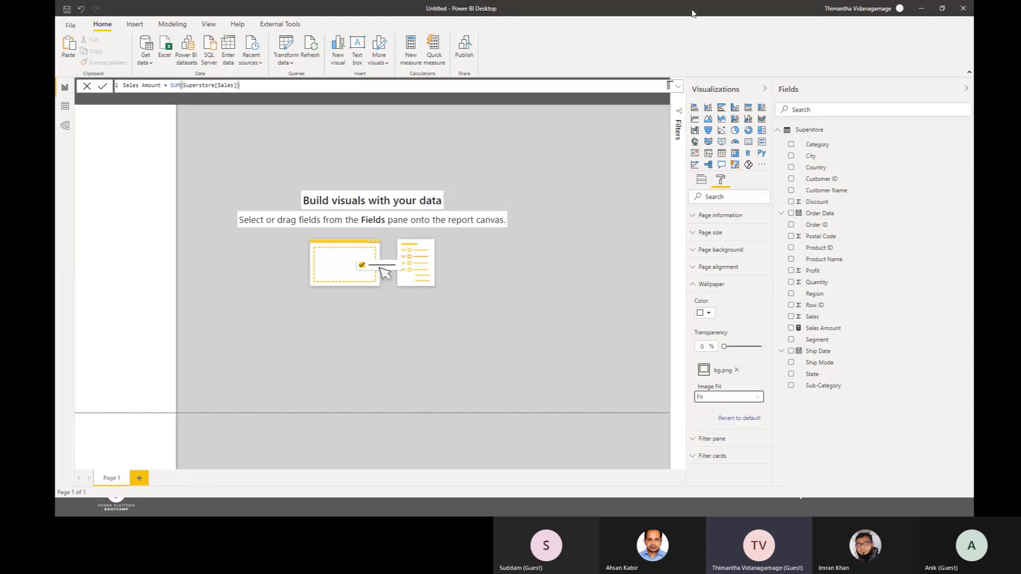
Step: Dismiss the Sales Amount measure's formula bar to uncover the upper part of the report canvas
click(678, 87)
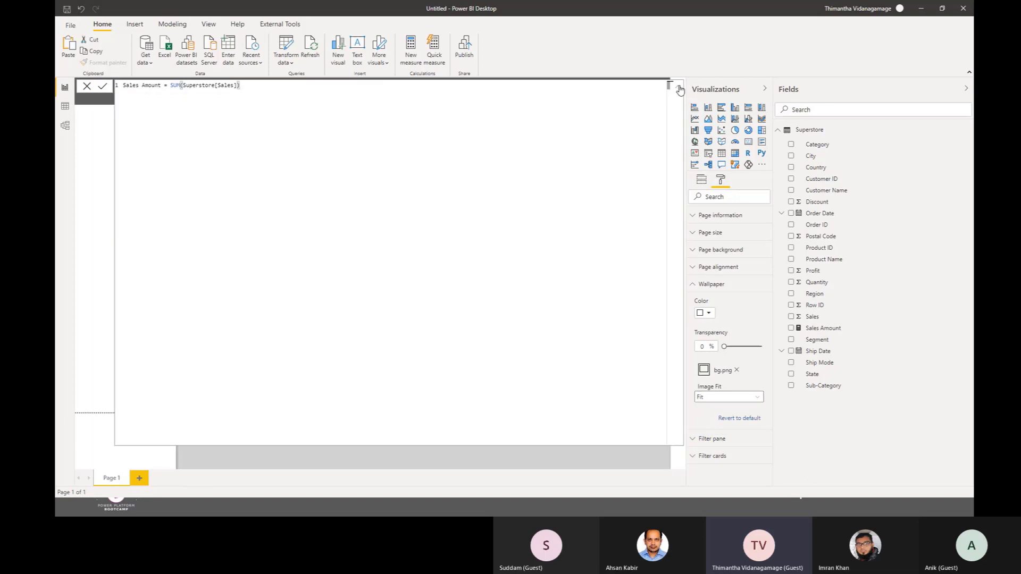
click(679, 88)
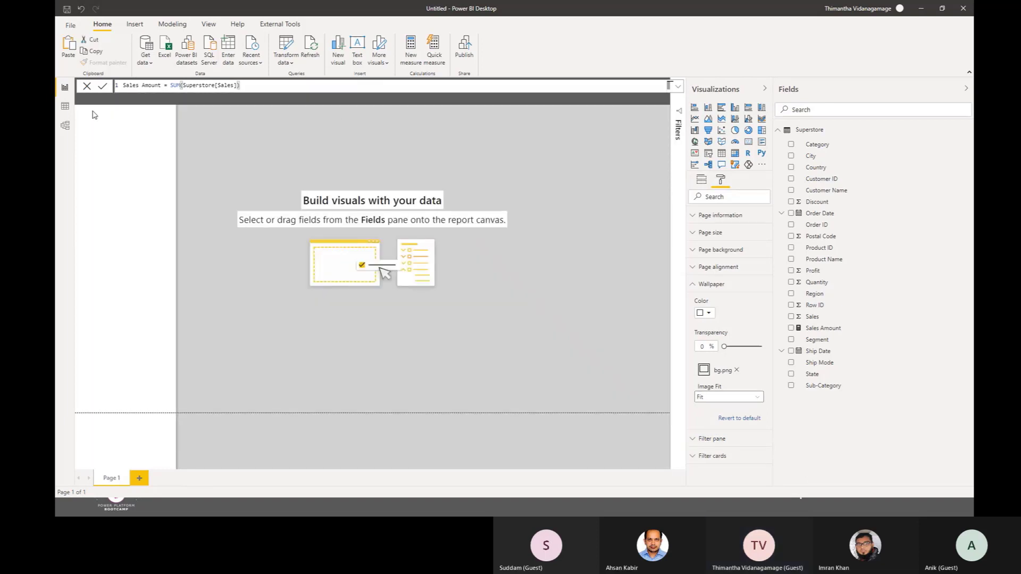
click(101, 121)
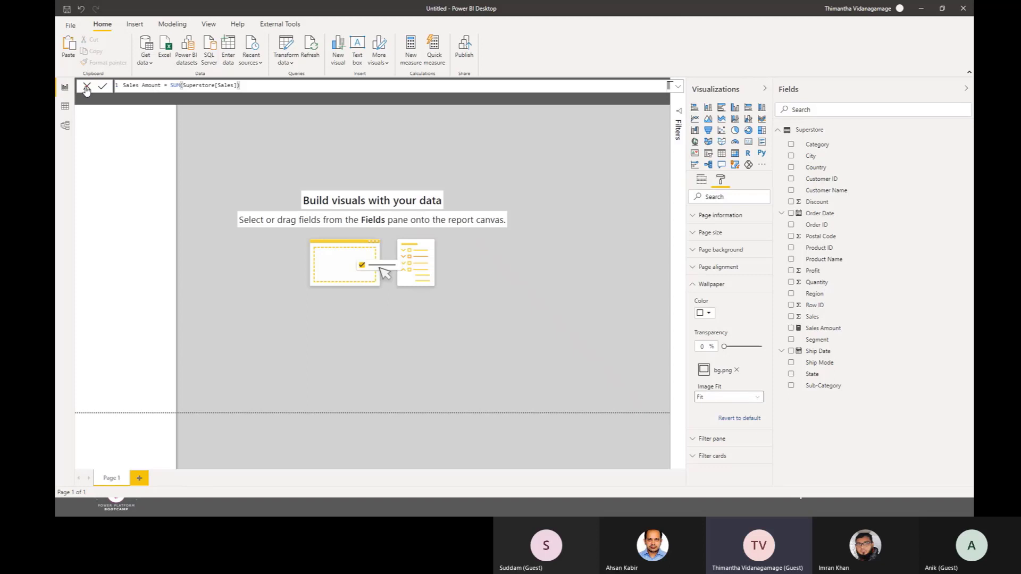
click(86, 89)
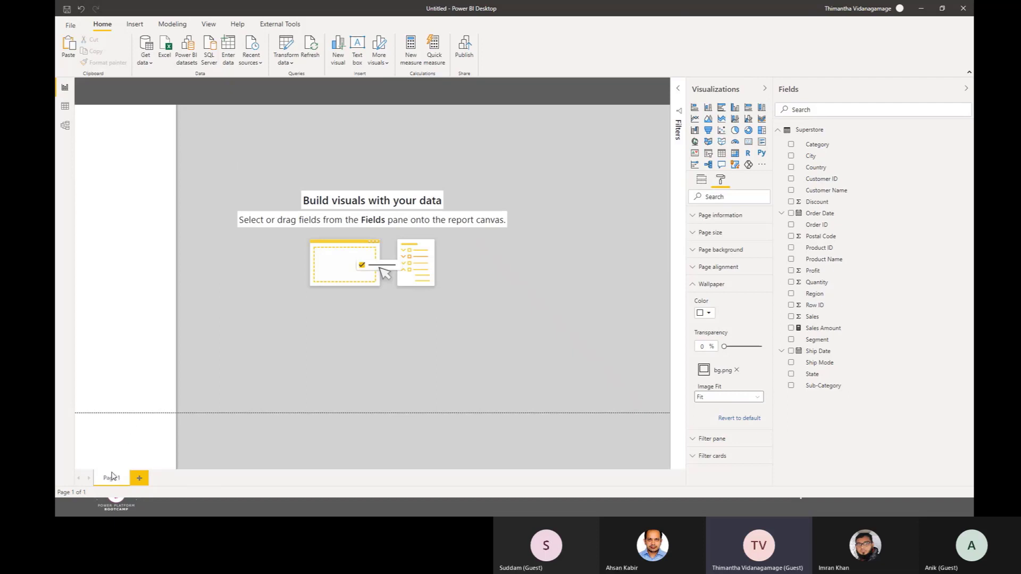
Step: Duplicate Page 1 together with its wallpaper and return to the original Page 1
right_click(112, 478)
click(131, 481)
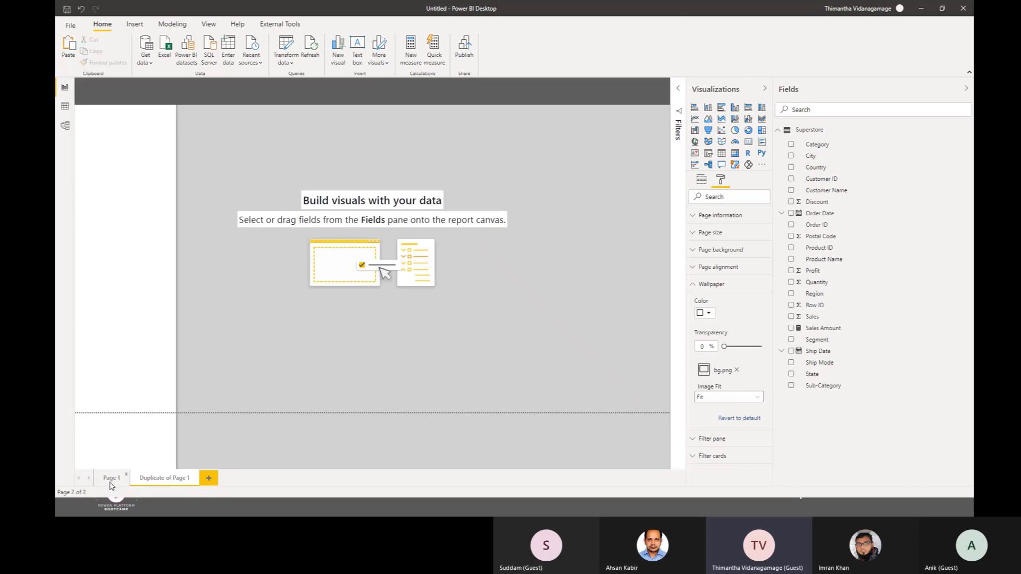
click(113, 482)
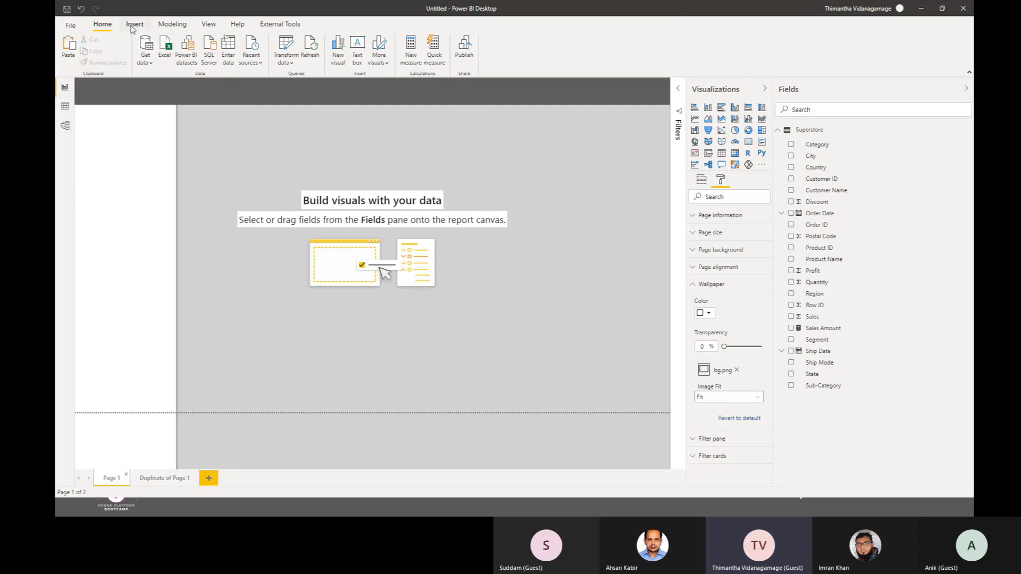
Step: Insert a text box on Page 1 and move it to the start of the gray area, overlapping the dark header band
click(135, 24)
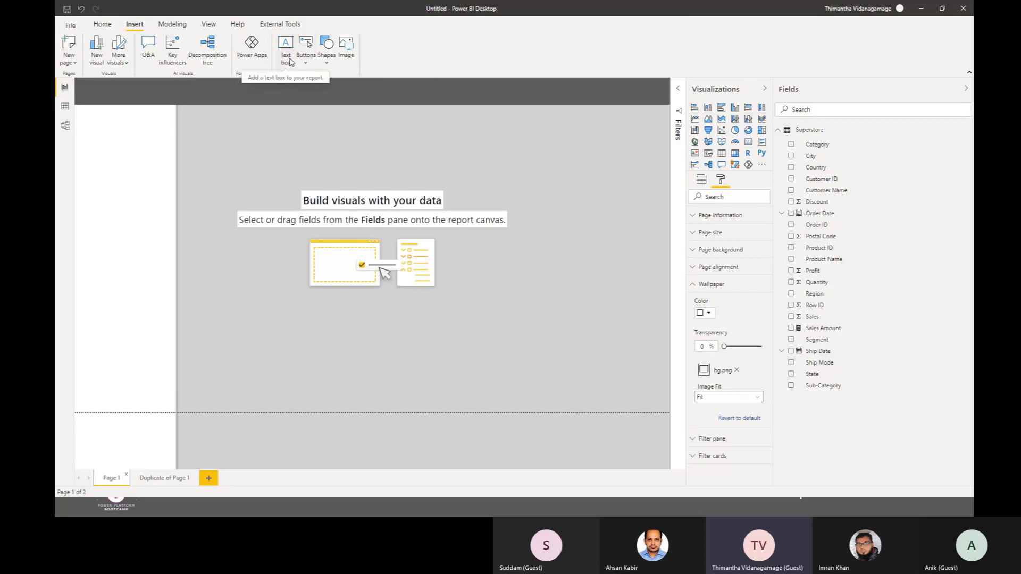
click(291, 59)
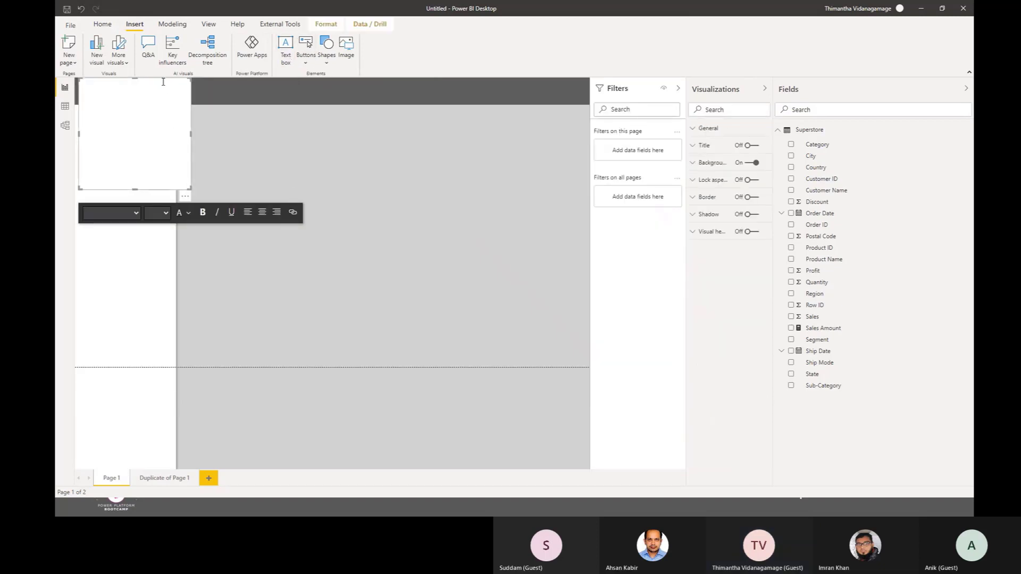
drag(167, 82, 267, 84)
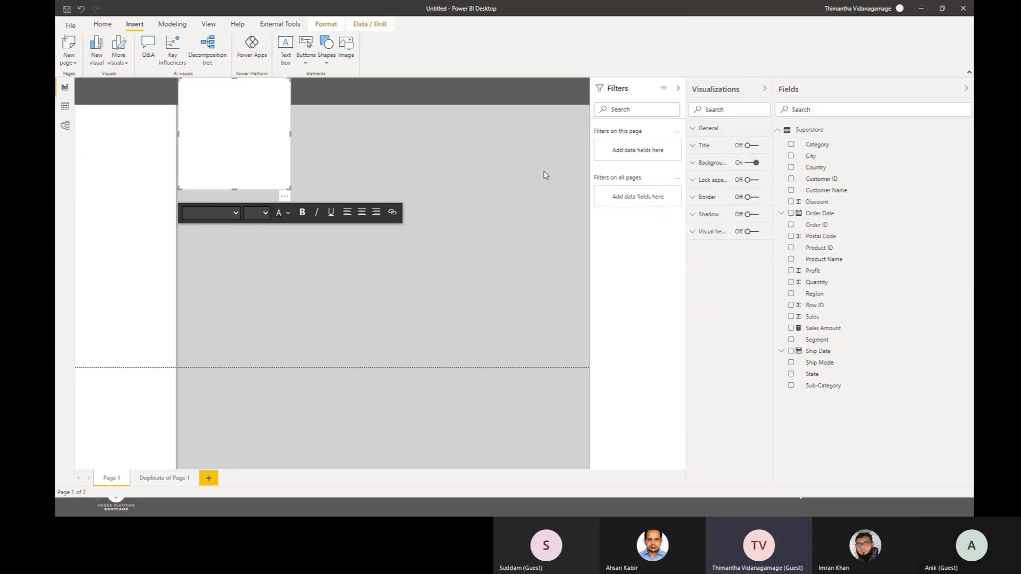
Step: Review the page wallpaper's transparency and image fit options, keeping 0% transparency and the Fit option
click(483, 288)
click(721, 180)
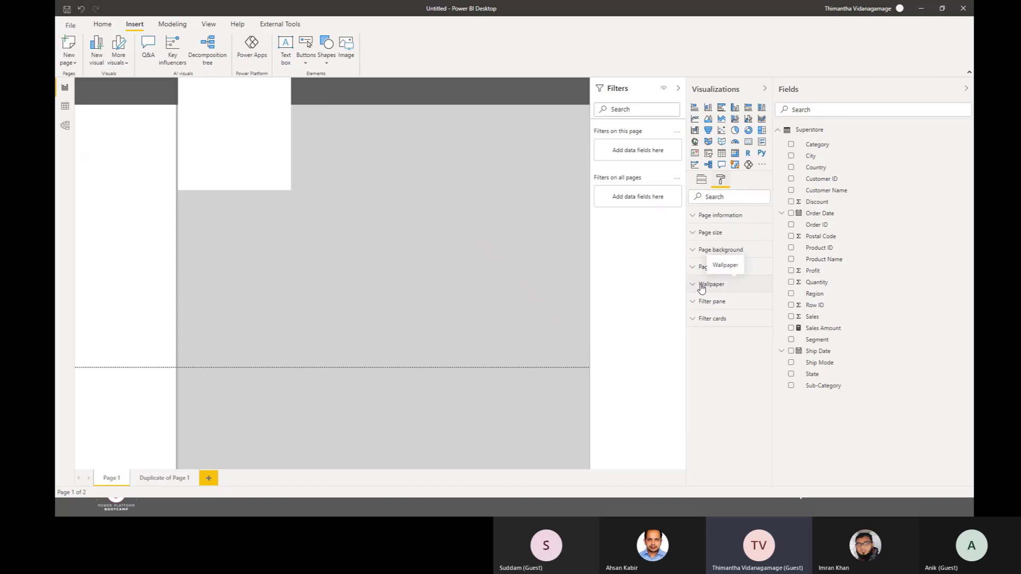
click(702, 287)
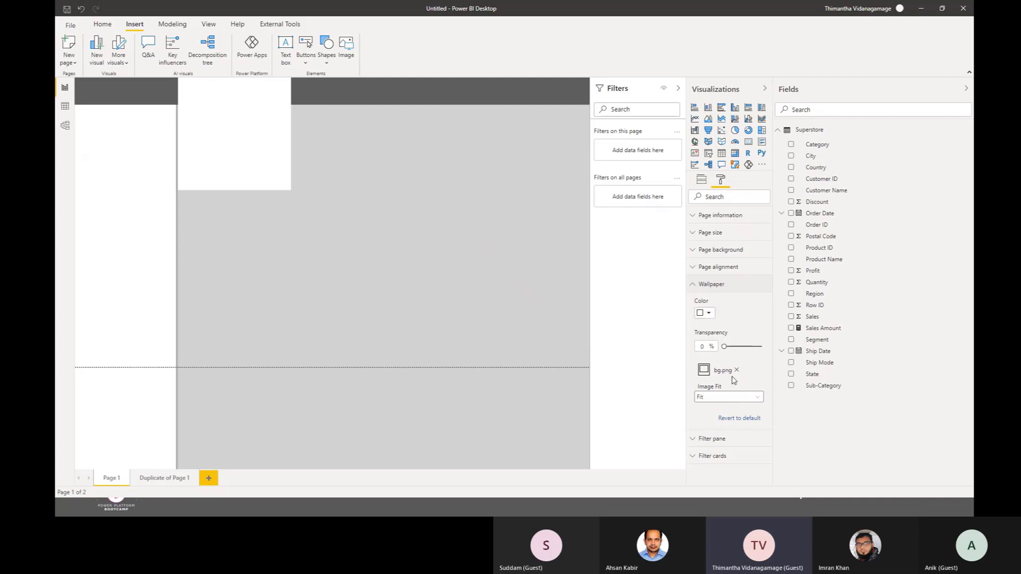
mouse_move(727, 346)
mouse_down()
mouse_move(766, 347)
mouse_move(711, 357)
mouse_up()
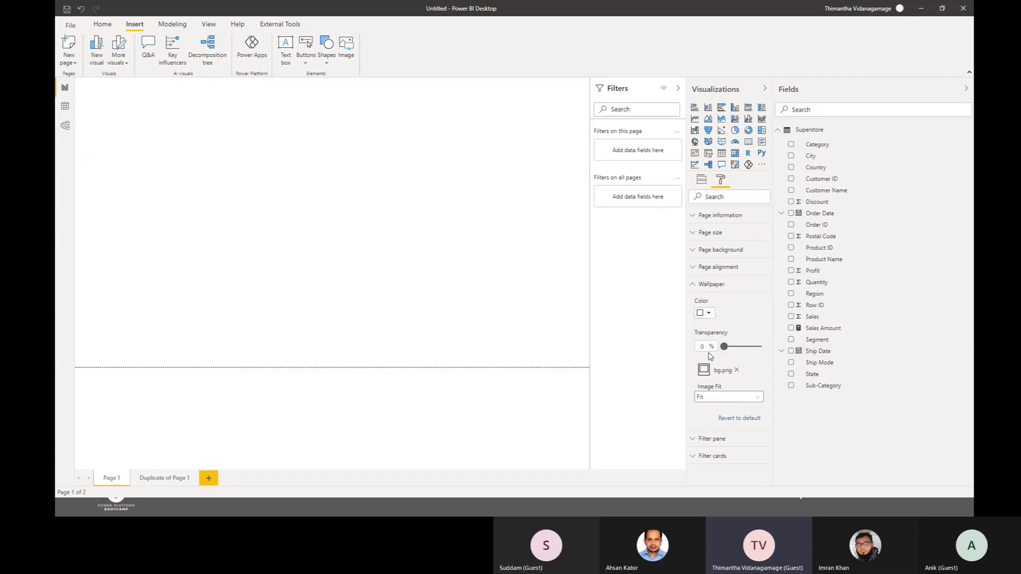
click(737, 398)
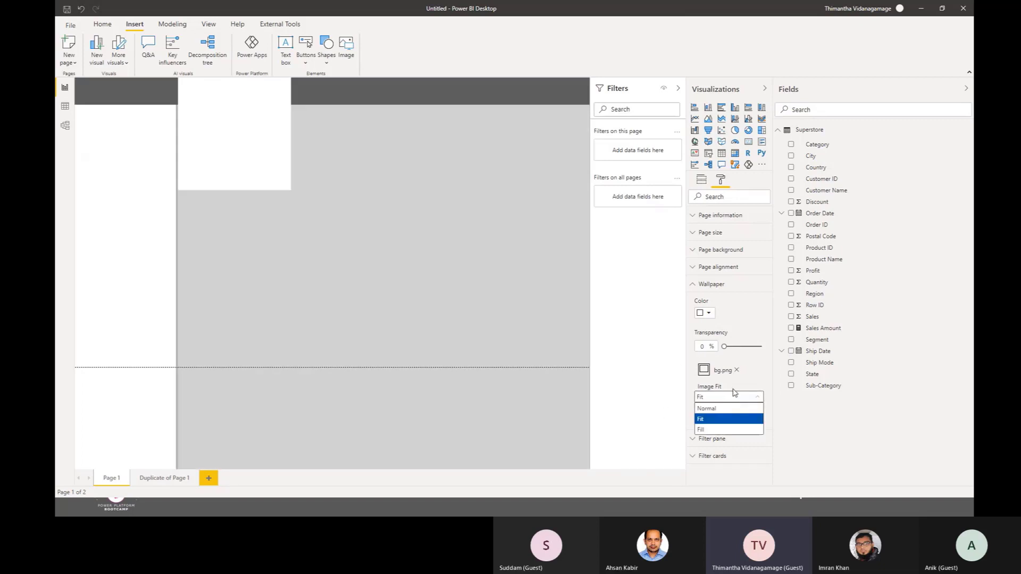
click(703, 421)
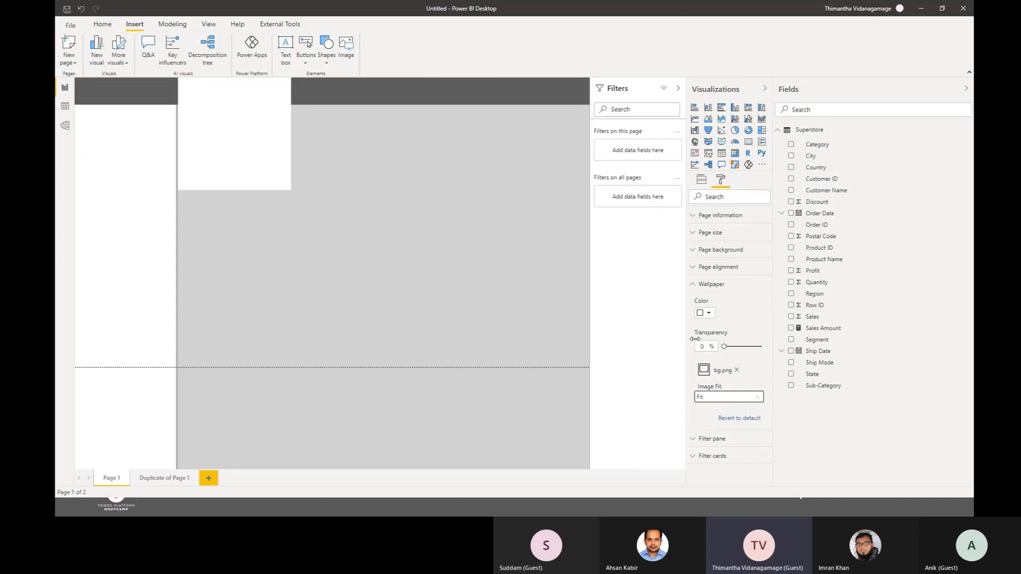
click(735, 400)
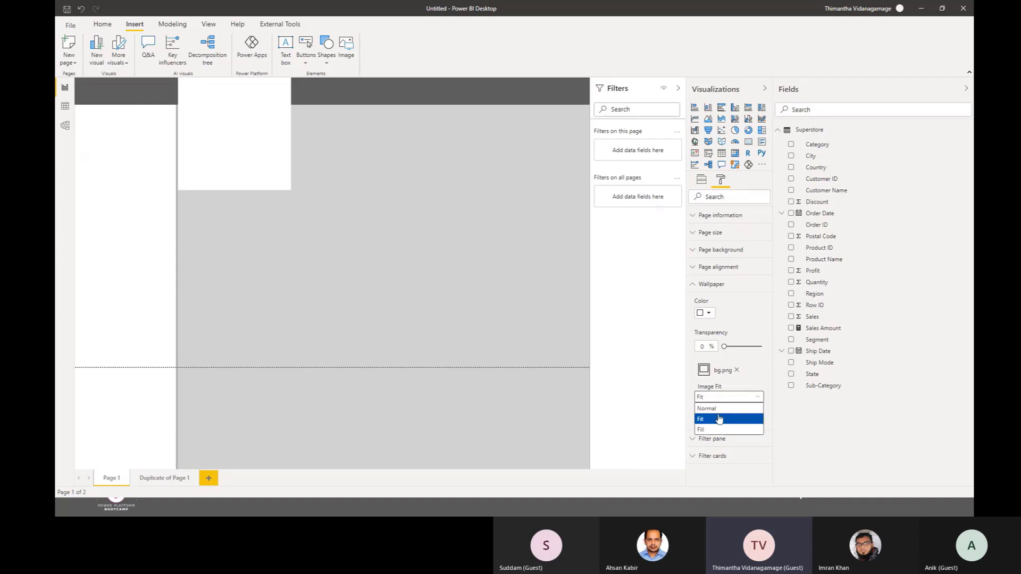
click(727, 422)
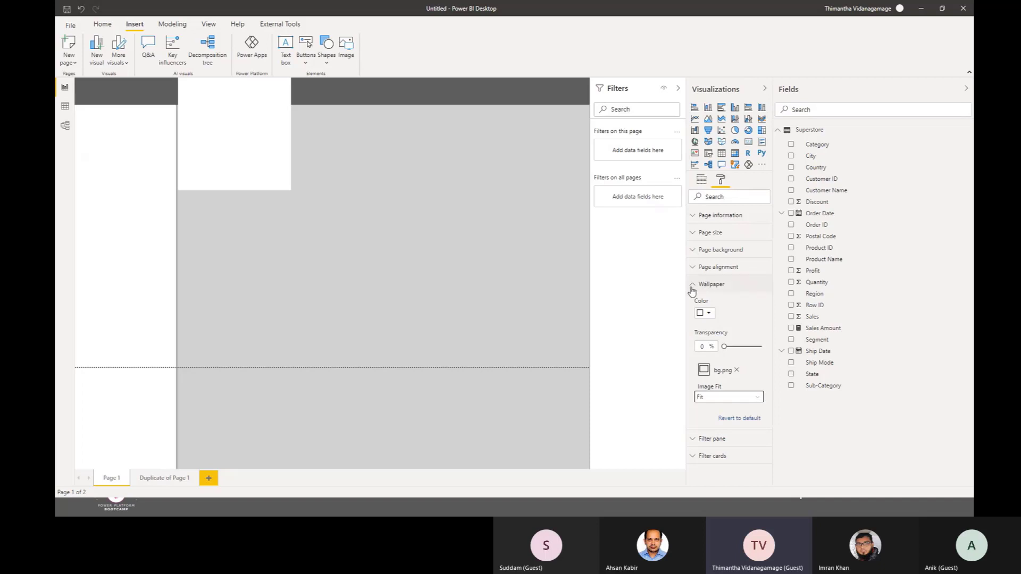
click(691, 288)
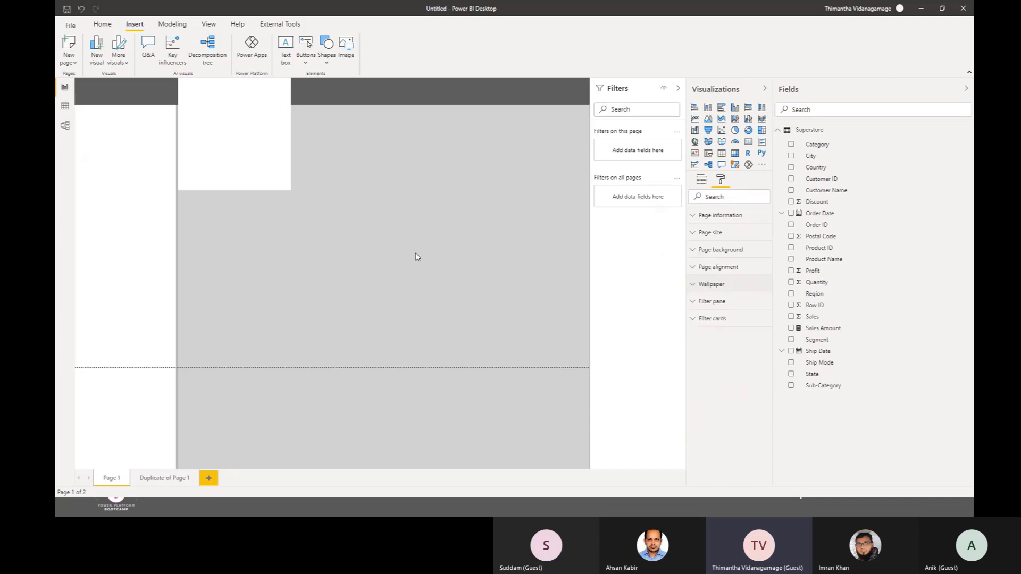
Step: Shrink the text box to the height of the dark header band and enter the title Sales Analytics - Overview
click(222, 116)
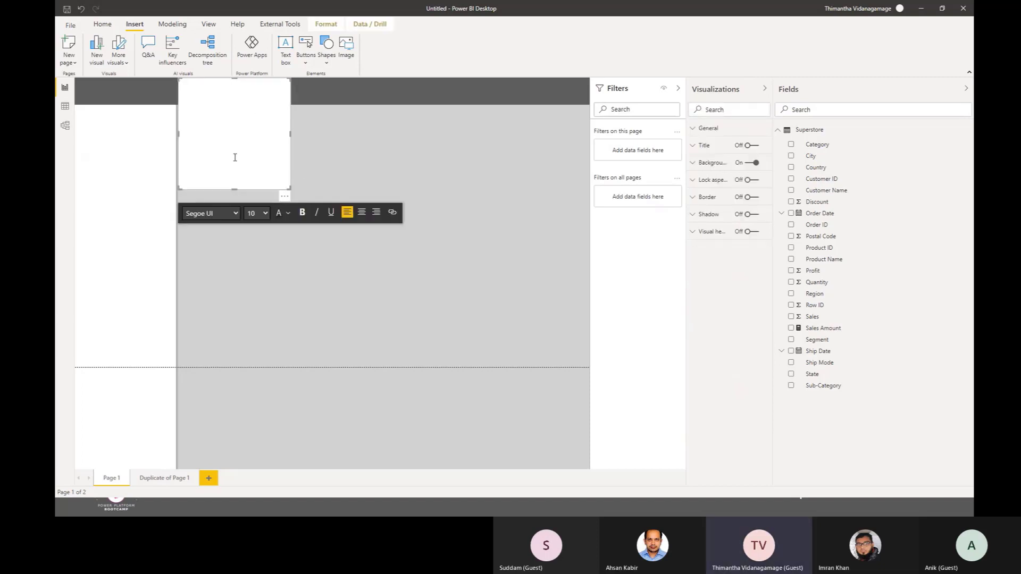
drag(232, 189, 242, 113)
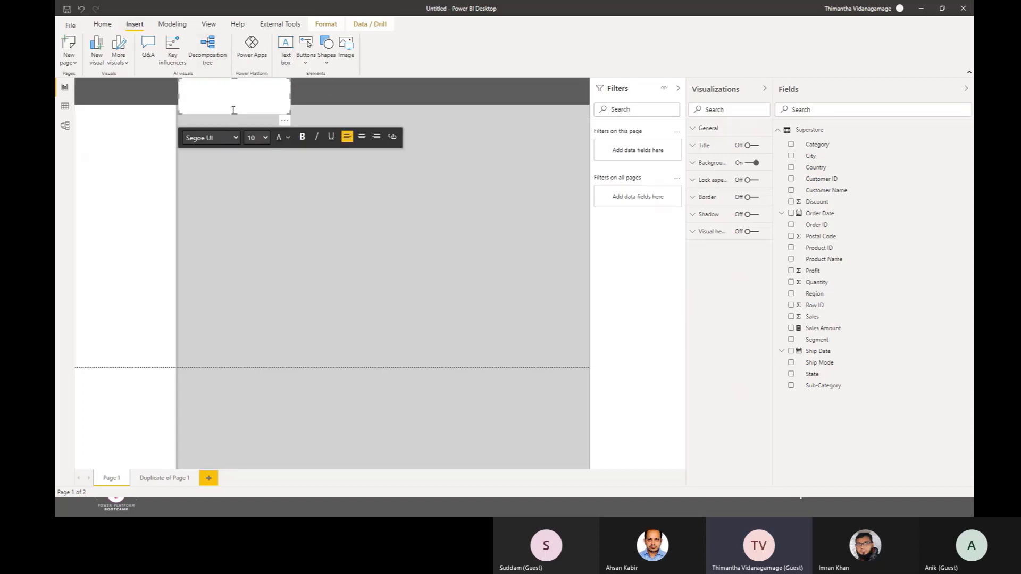
drag(238, 111, 237, 103)
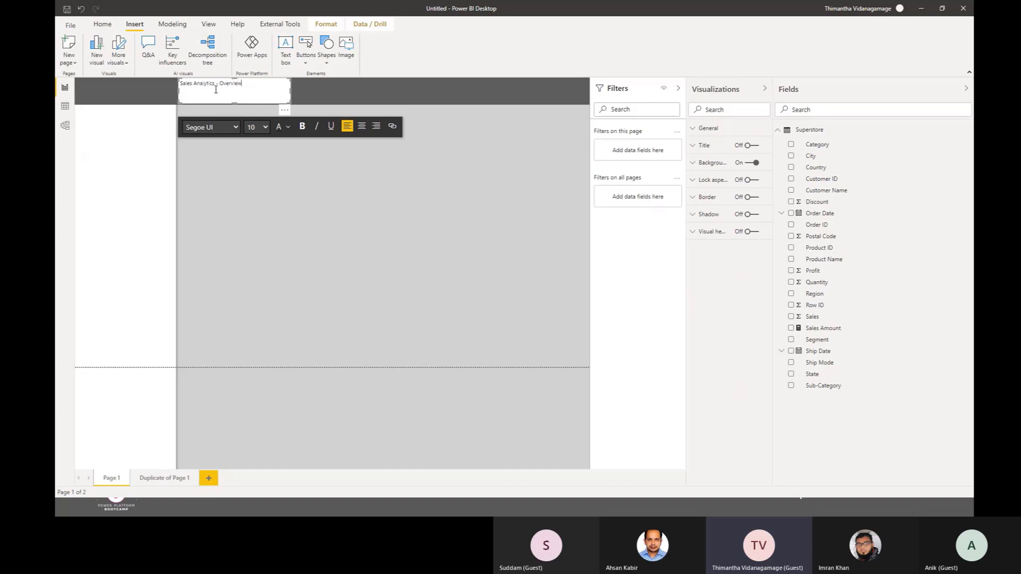
Step: Format the title text as Segoe UI Light, size 28, and widen the text box to fit it on one line
triple_click(216, 90)
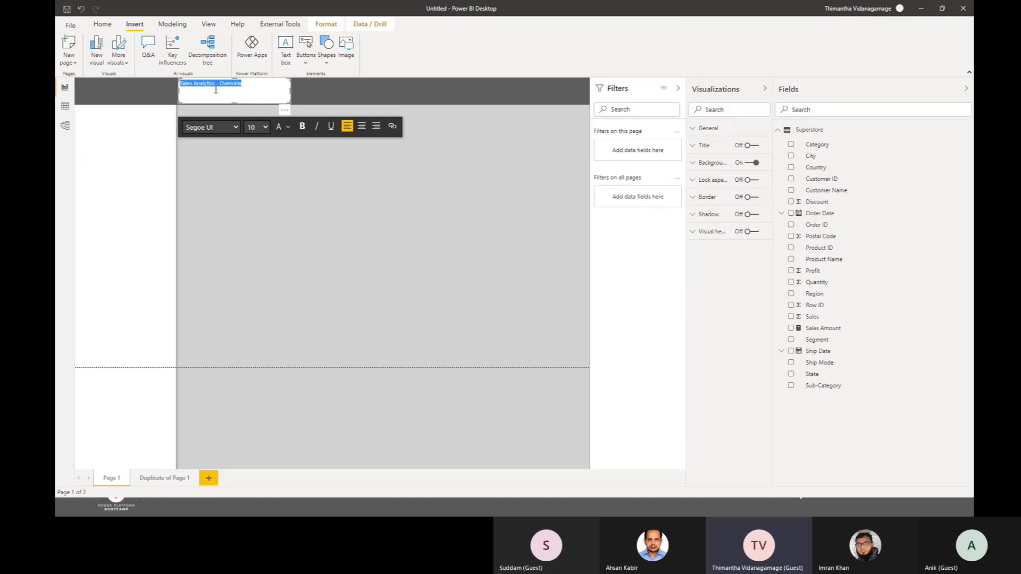
click(224, 131)
click(227, 294)
click(266, 127)
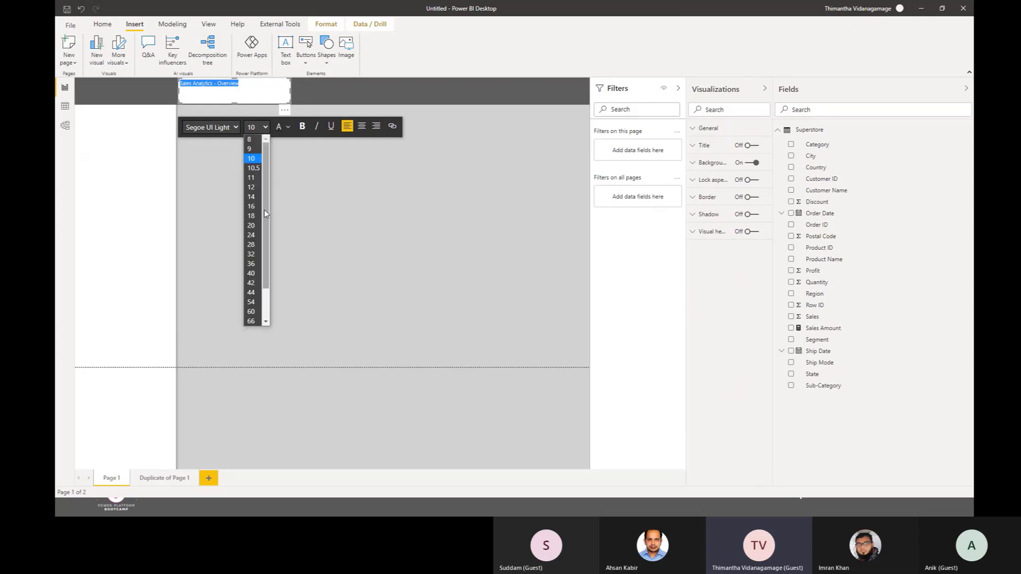
click(253, 273)
click(256, 126)
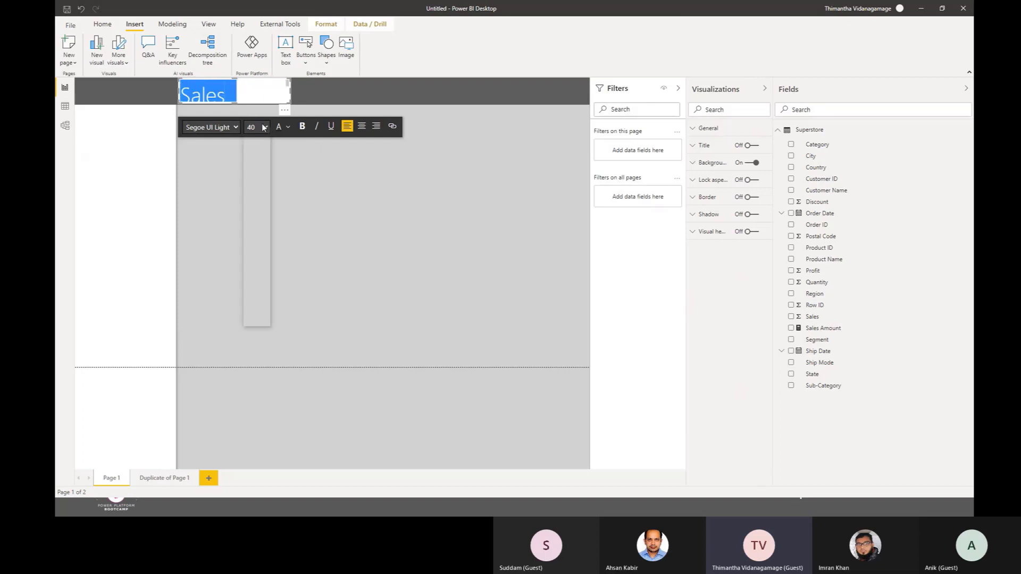
click(256, 251)
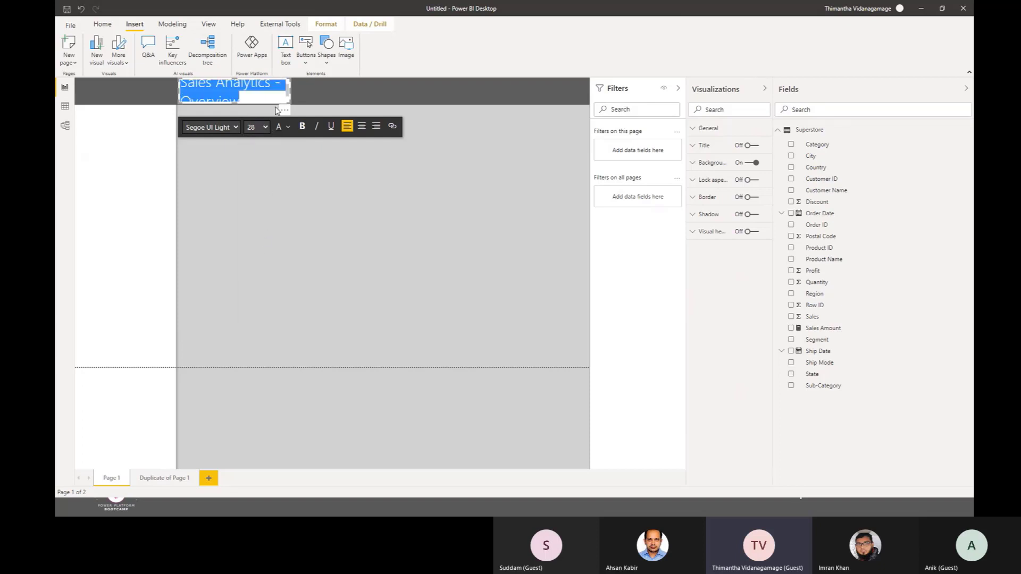
drag(291, 90, 355, 96)
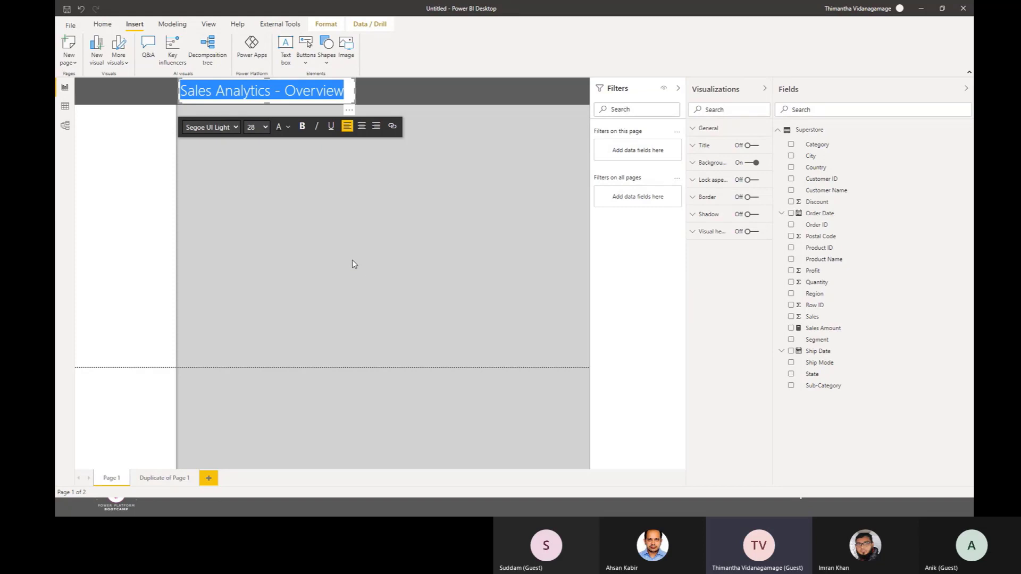
Step: Set the Sales Analytics - Overview title text to white and turn off the text box background
click(288, 128)
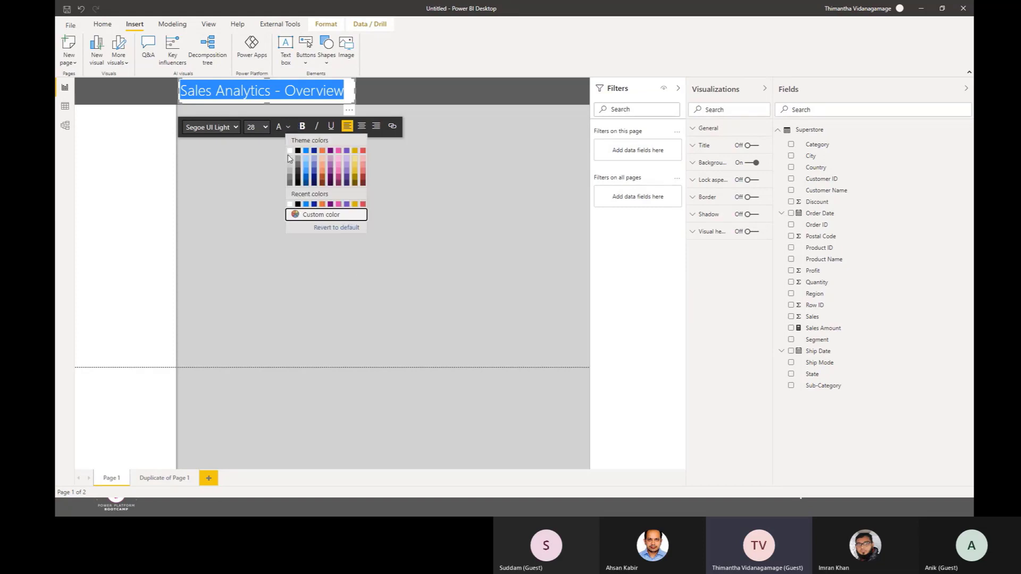
click(293, 207)
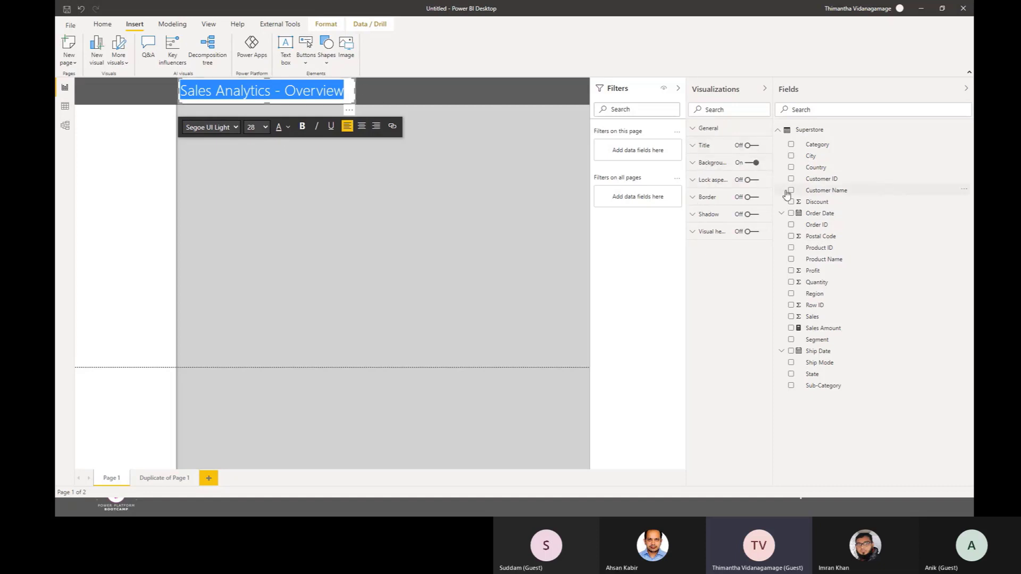
click(753, 164)
click(752, 164)
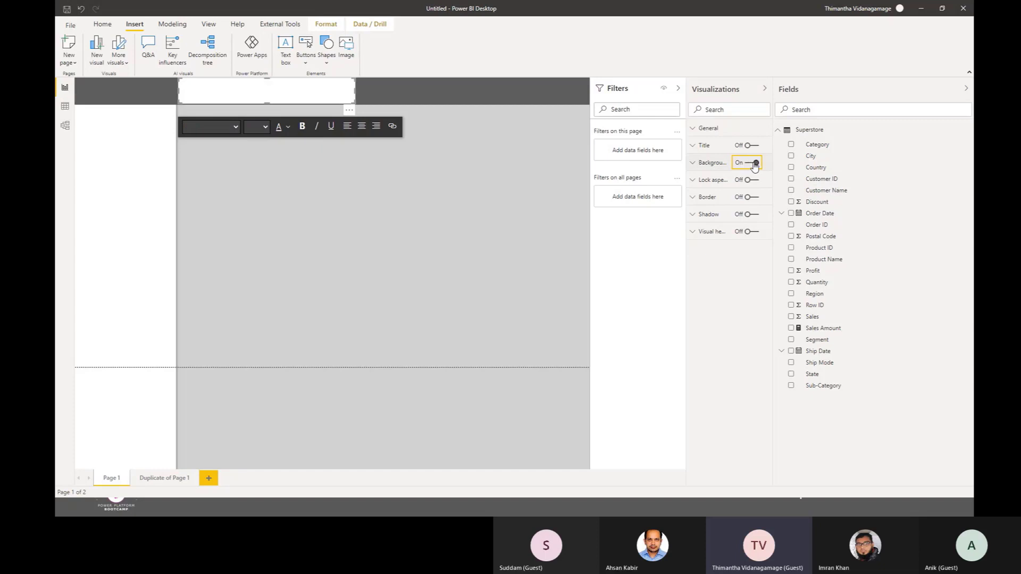
click(752, 164)
click(752, 164)
click(753, 164)
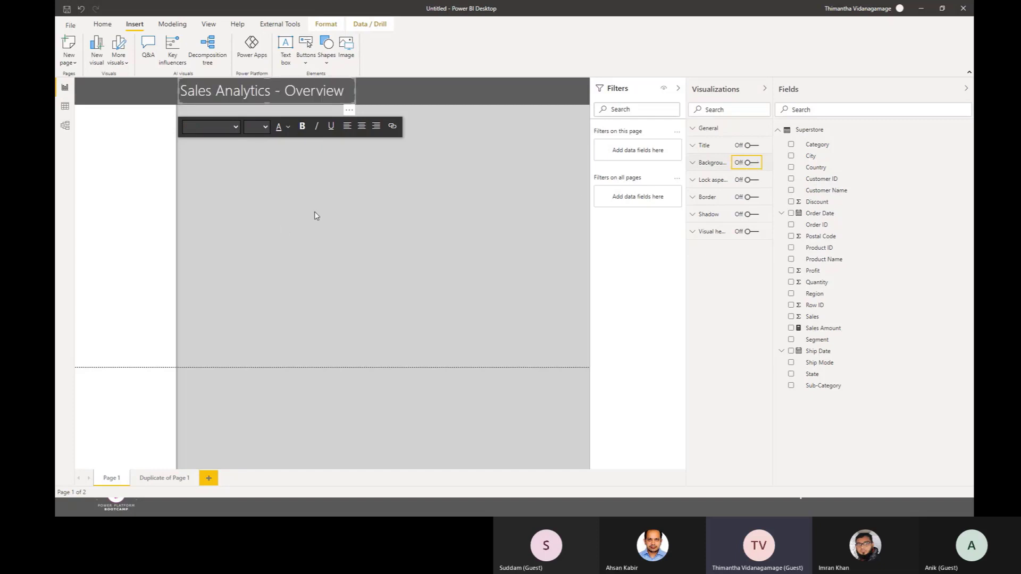
click(315, 229)
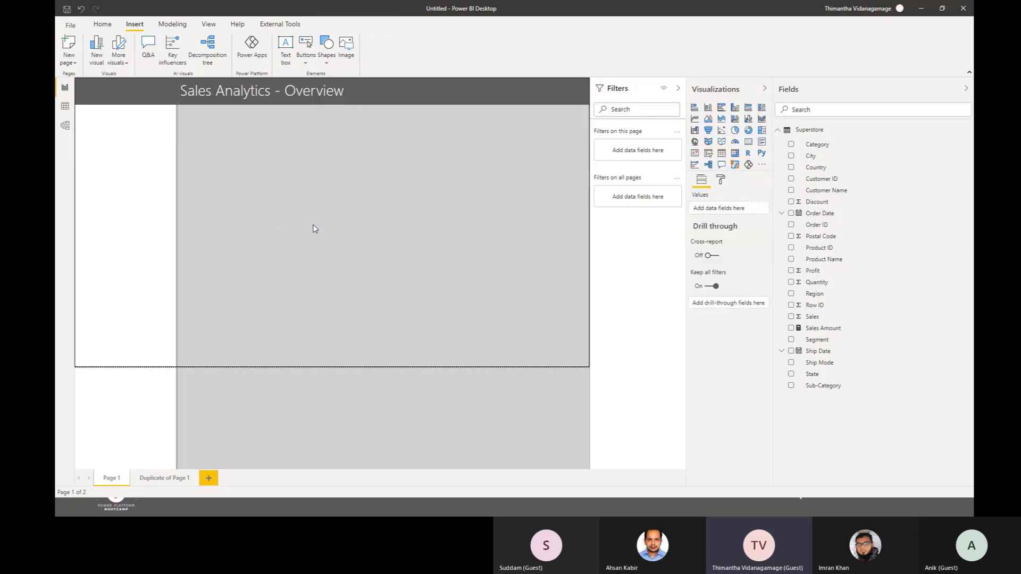
Step: Copy the title text box to the Duplicate of Page 1 page and change its text to Sales Analytics - Details
click(179, 82)
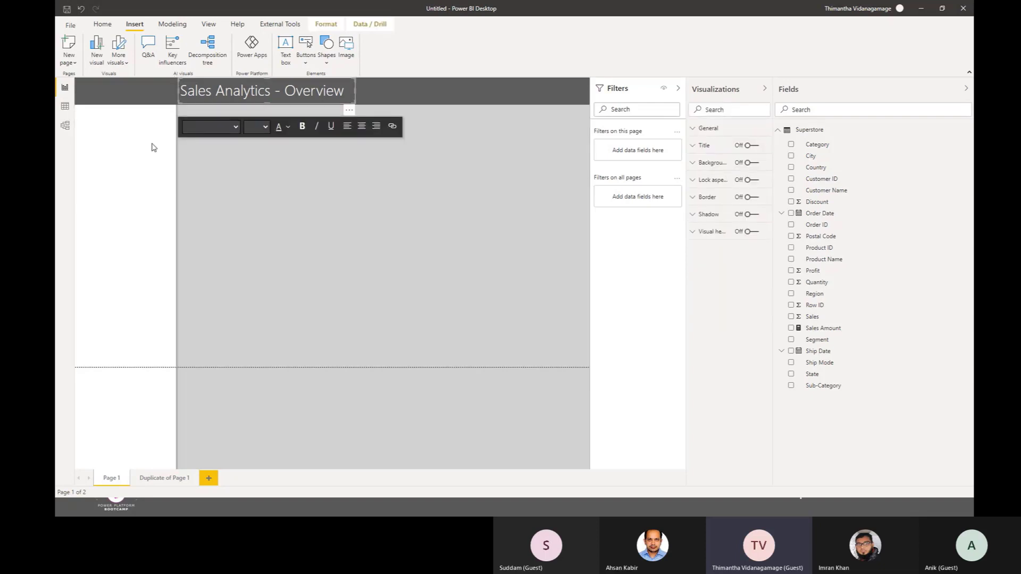
click(168, 478)
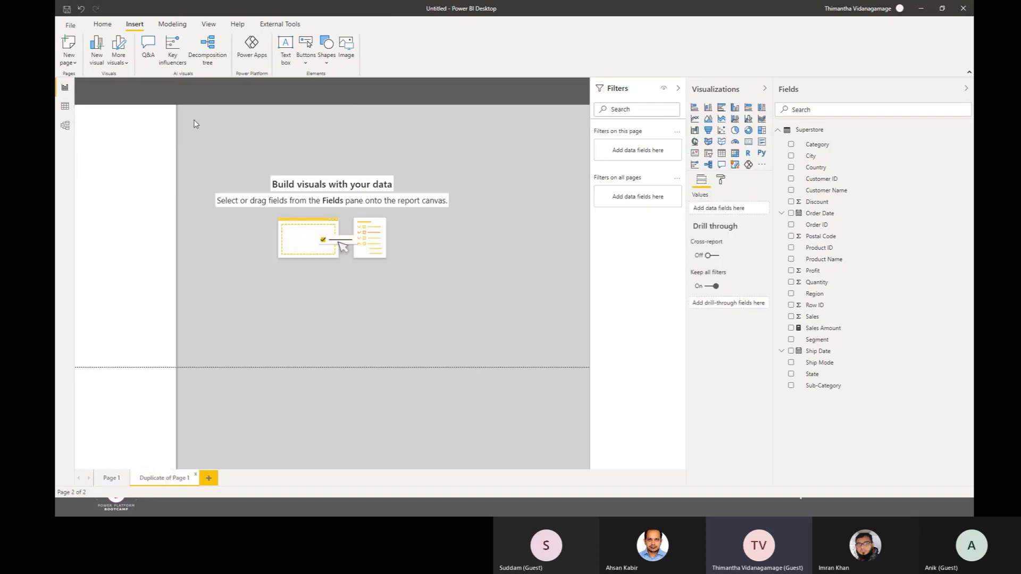
key(ctrl+v)
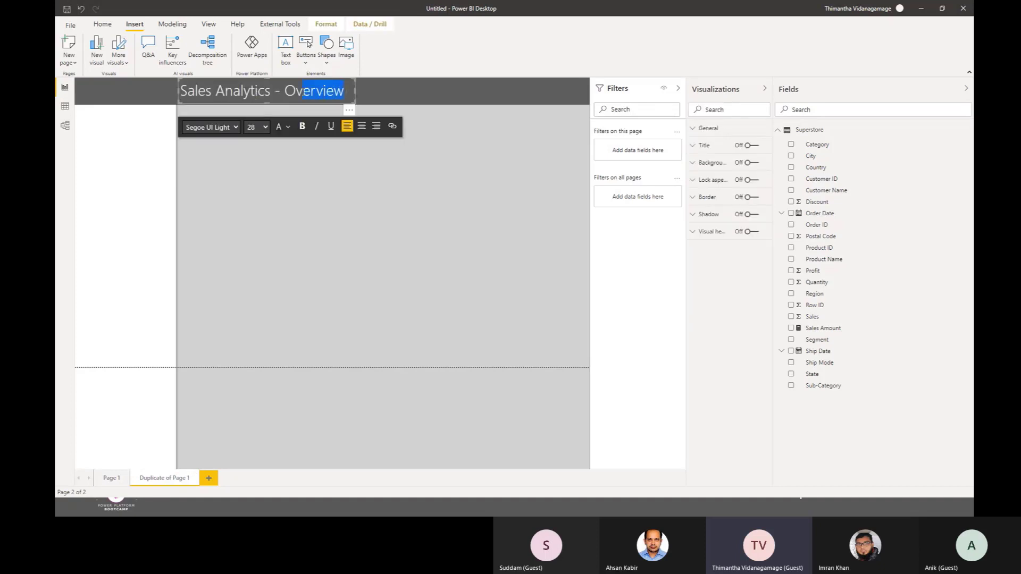
text(Details)
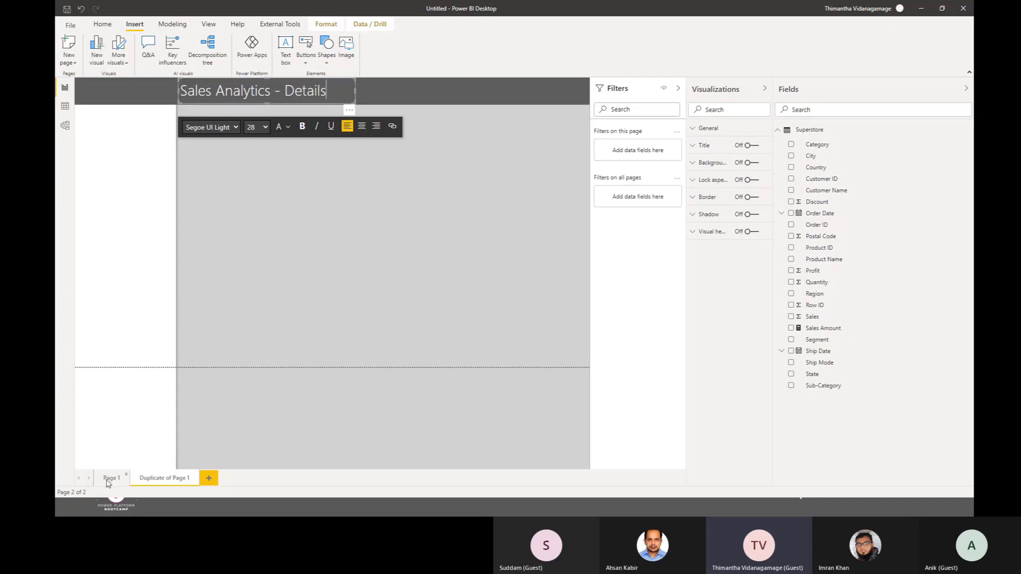
Step: Rename Page 1 as Overview
click(109, 479)
right_click(107, 483)
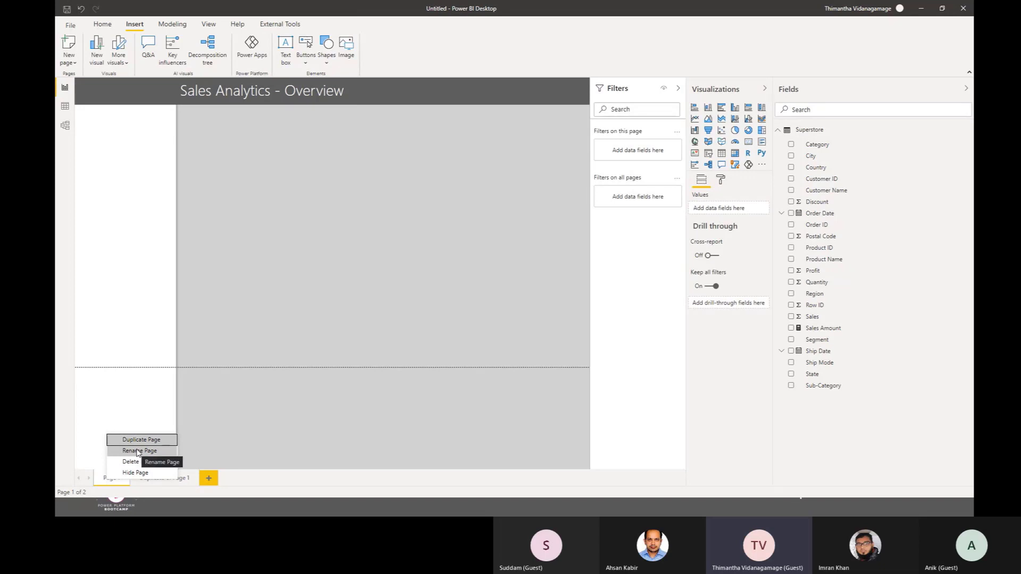
click(137, 451)
key(BackSpace)
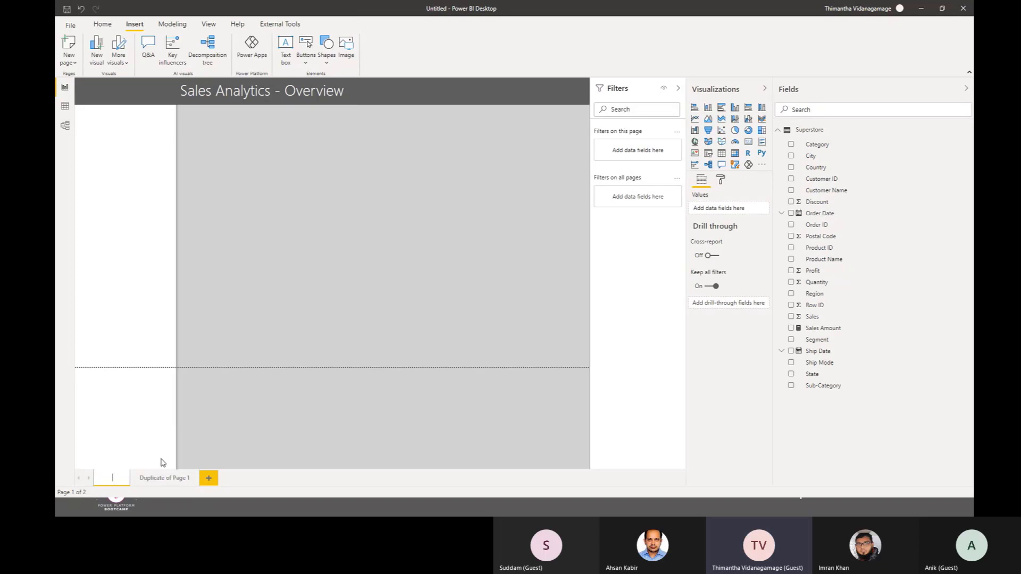
text(Page)
text(S)
text(verview)
key(Return)
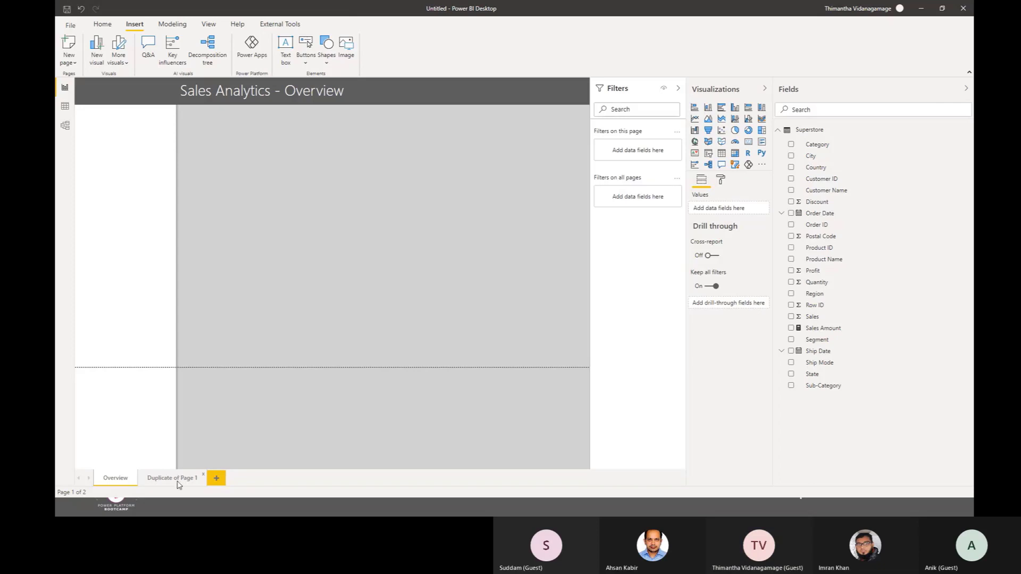
Step: Rename the Duplicate of Page 1 page as Details
click(178, 479)
right_click(176, 478)
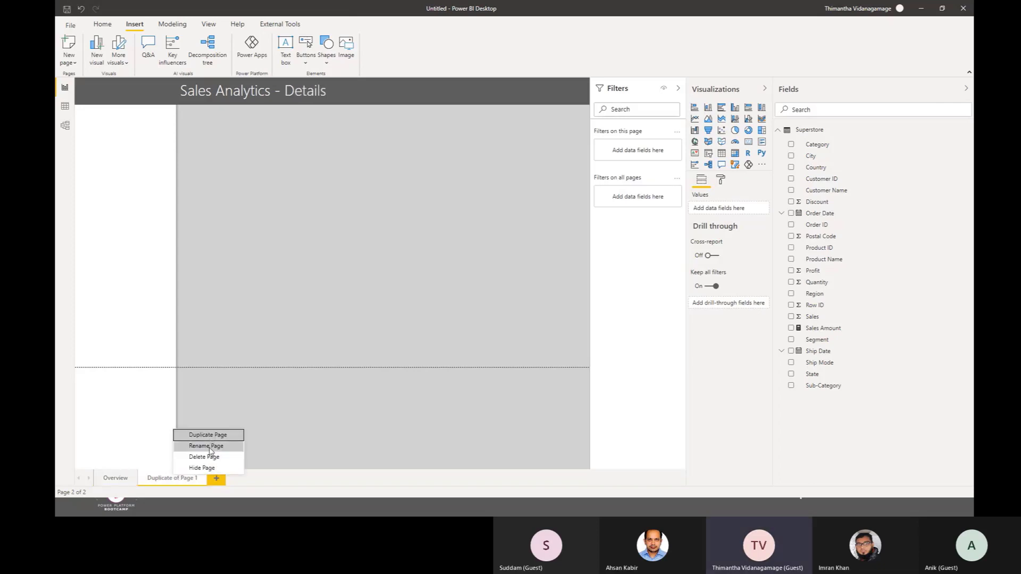
click(206, 446)
text(Details)
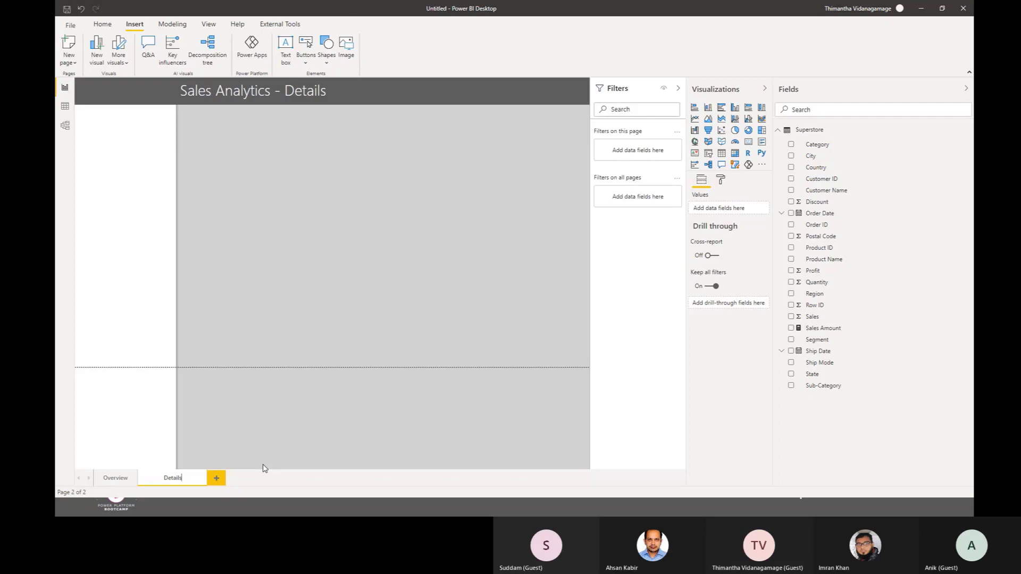
key(Return)
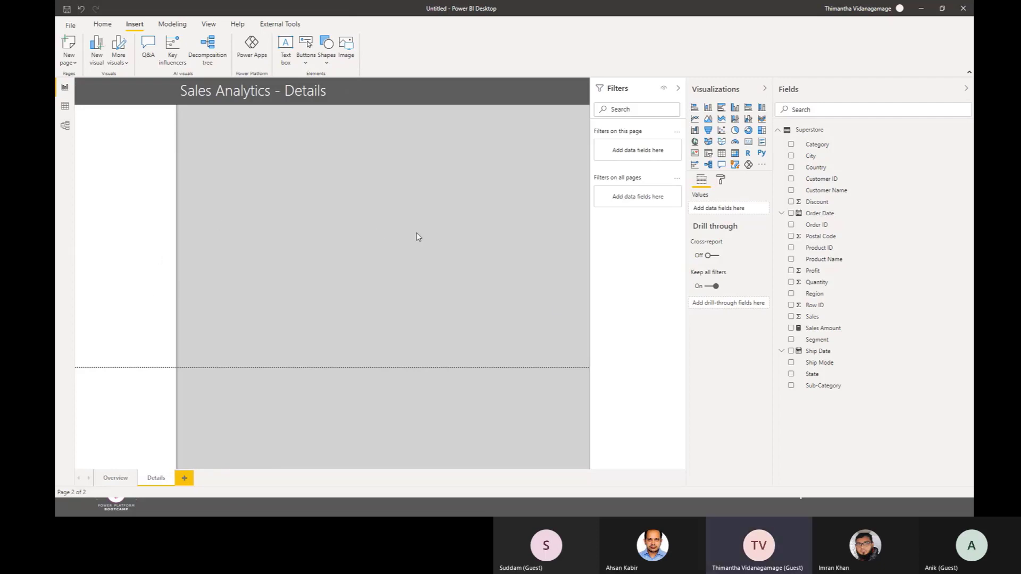
click(111, 481)
click(149, 480)
click(922, 10)
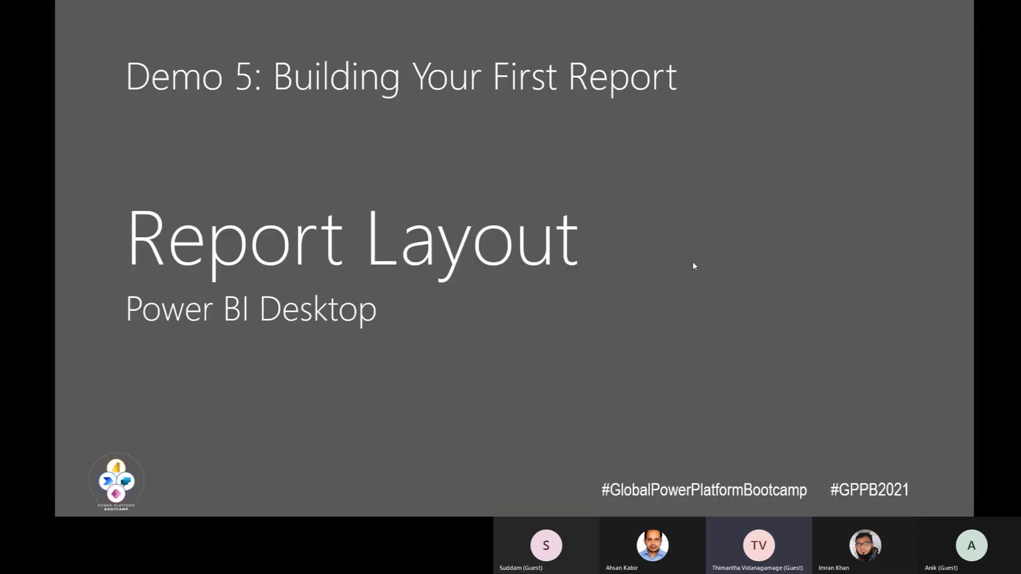
key(Right)
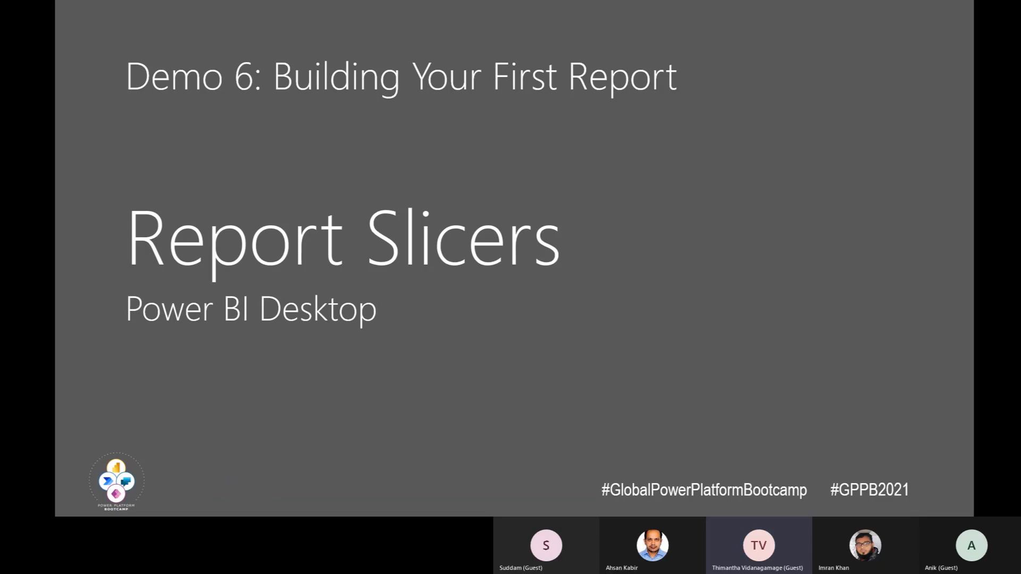
Step: Switch to the finished Sales Analytics report and view the options in the Year and State slicers
key(alt+Tab)
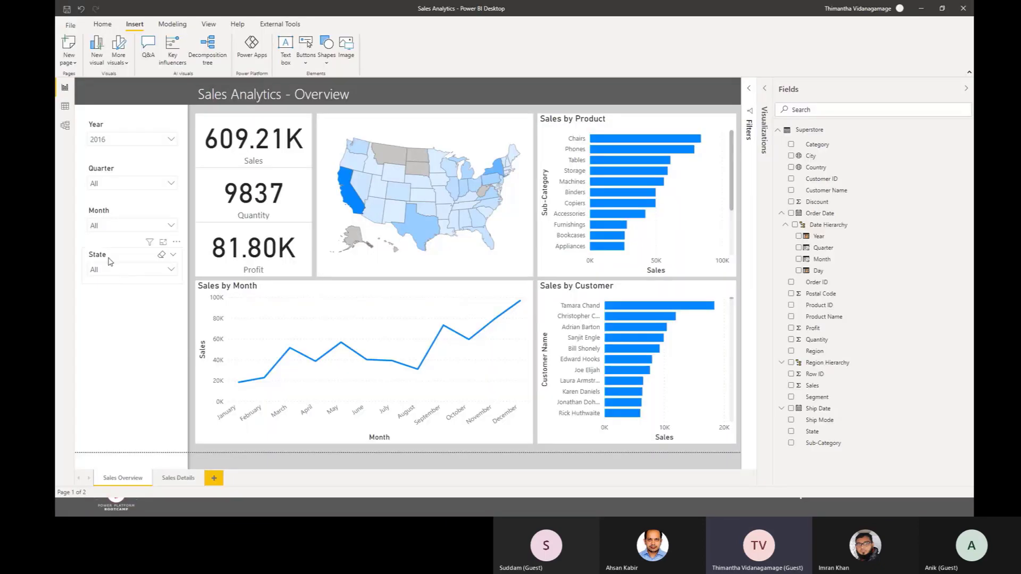
click(115, 182)
click(116, 139)
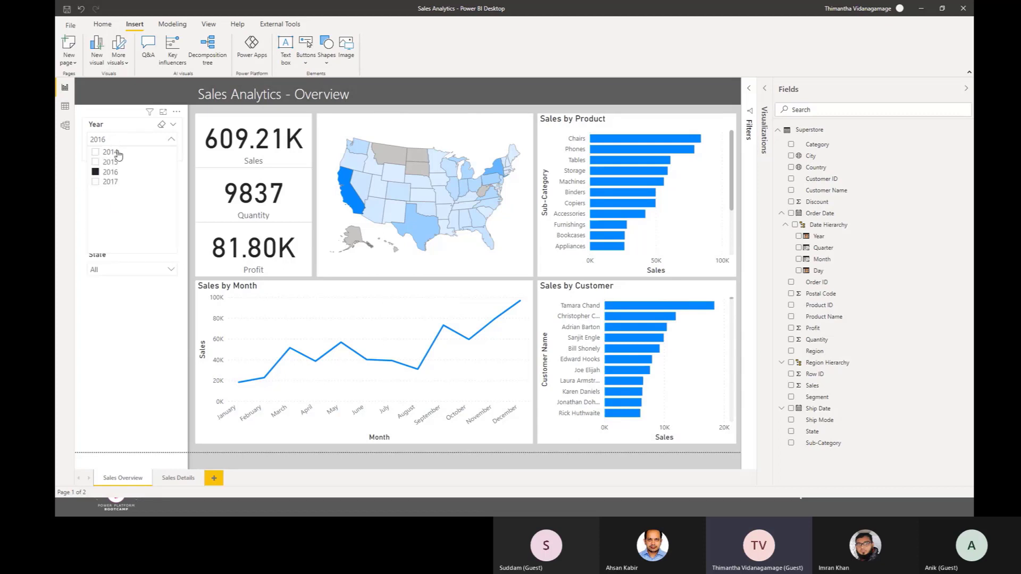
click(114, 271)
click(118, 271)
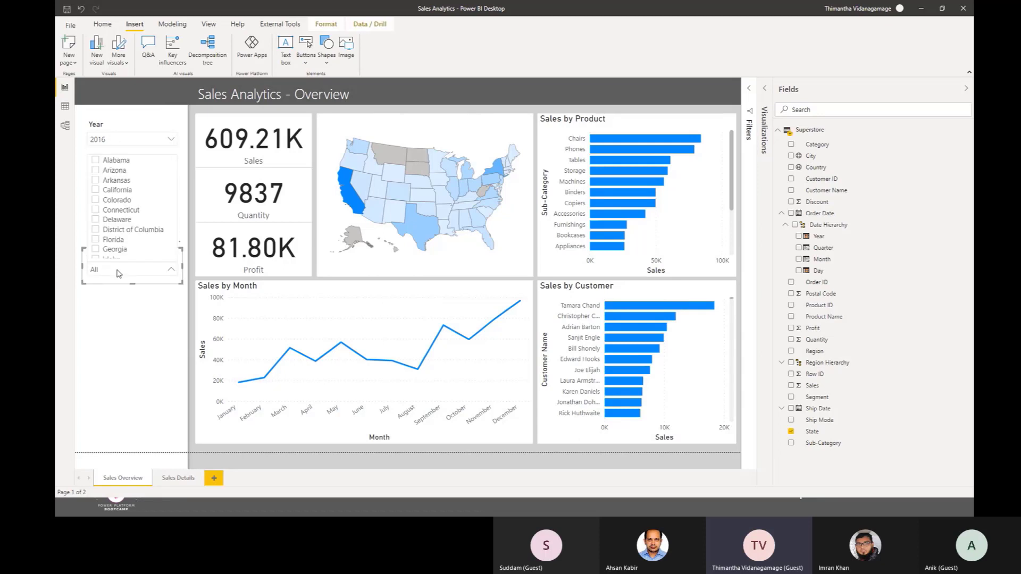
click(119, 347)
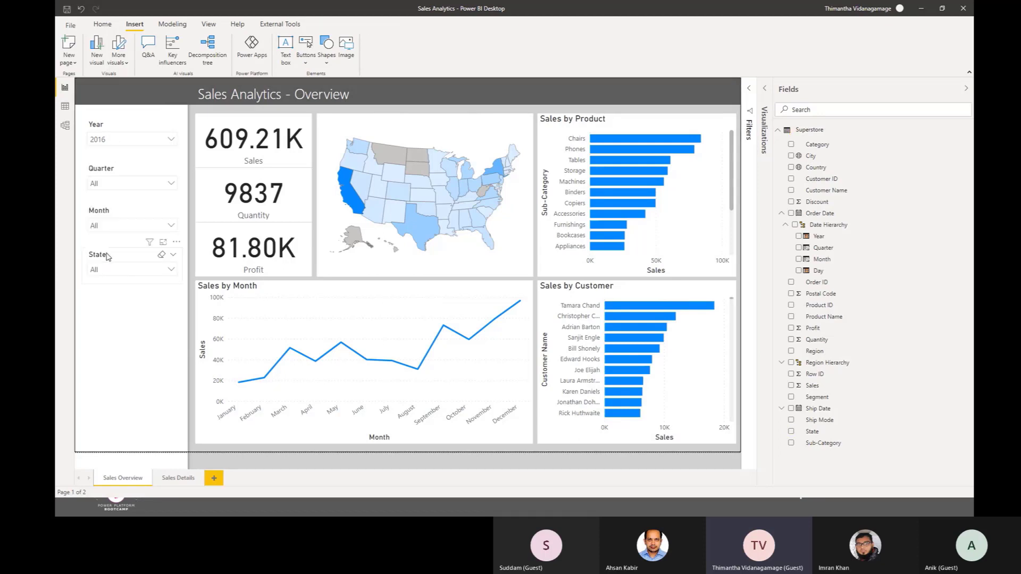
Step: Filter the finished report by Delaware, Florida and California one at a time with the State slicer, clearing each selection
click(108, 257)
click(112, 270)
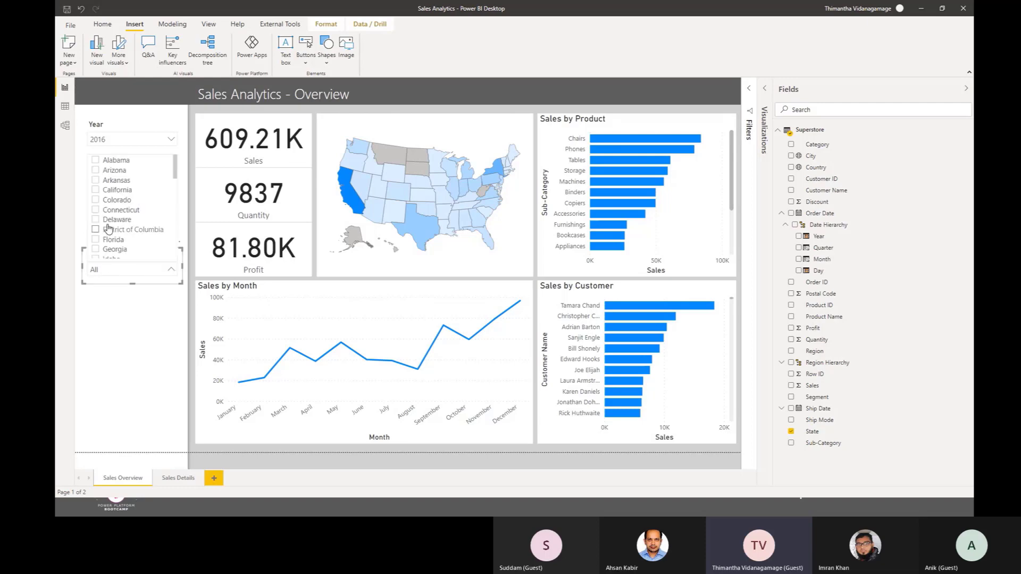
click(97, 219)
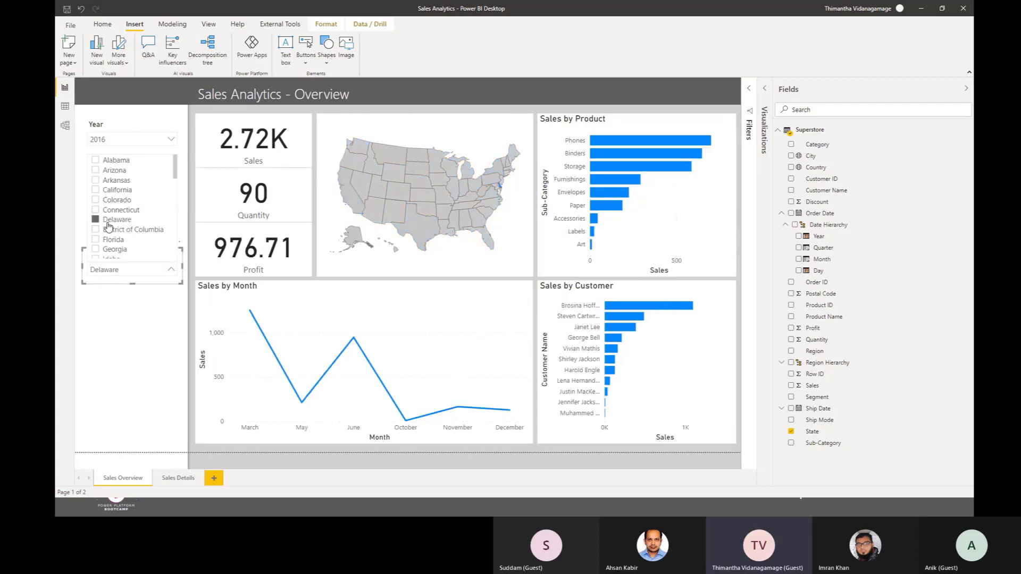
click(108, 225)
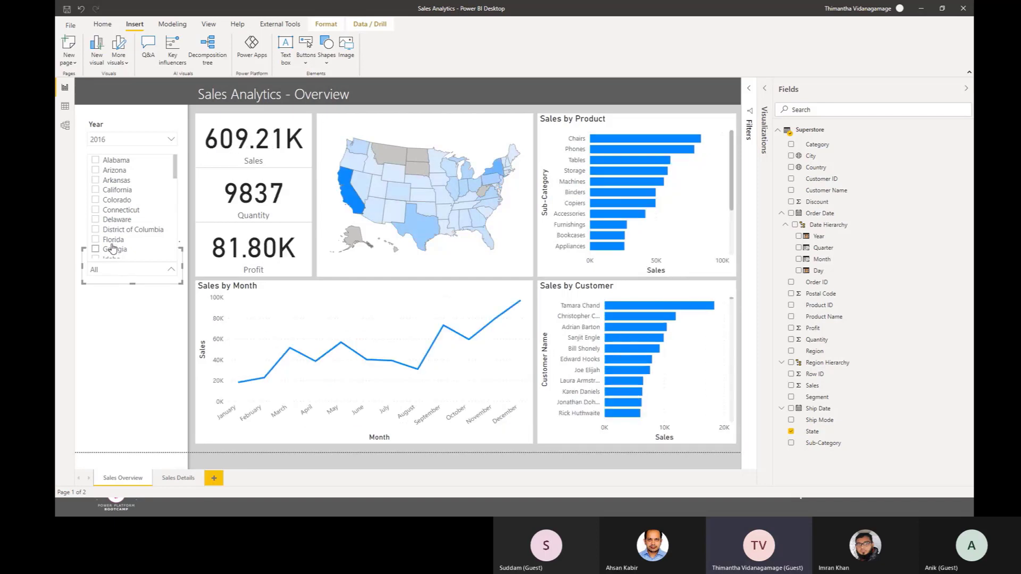
click(112, 242)
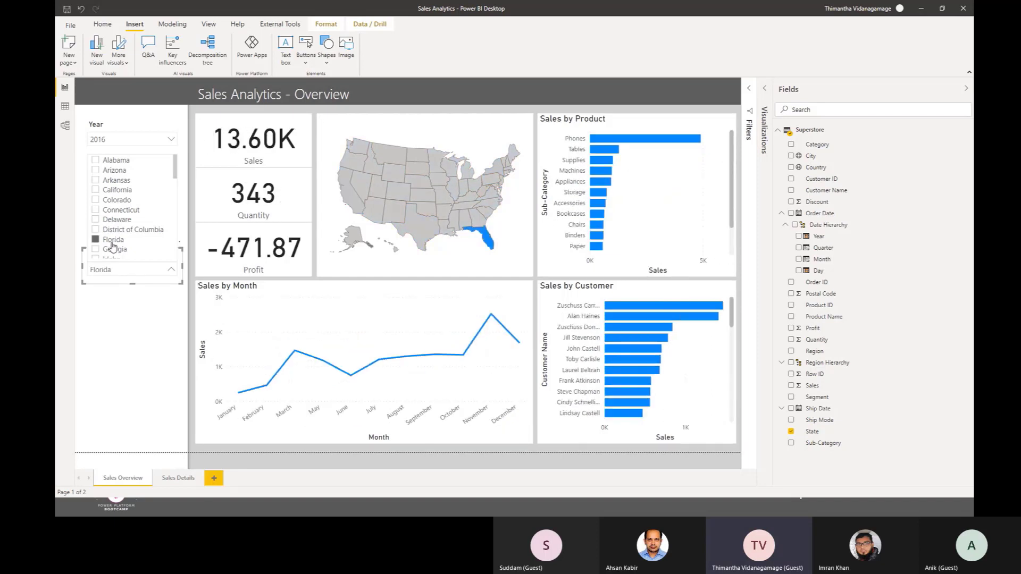
click(111, 244)
click(120, 194)
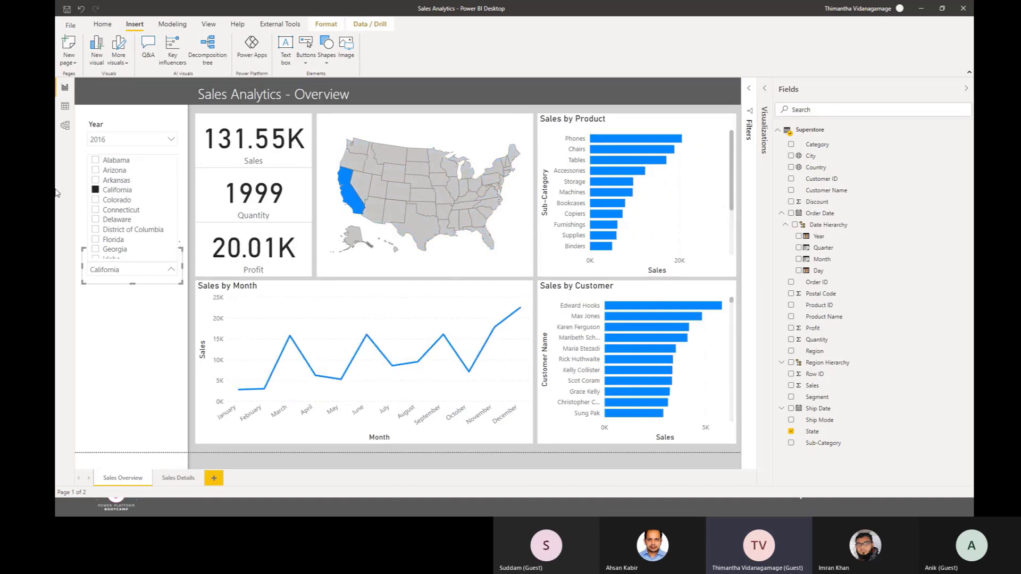
click(114, 191)
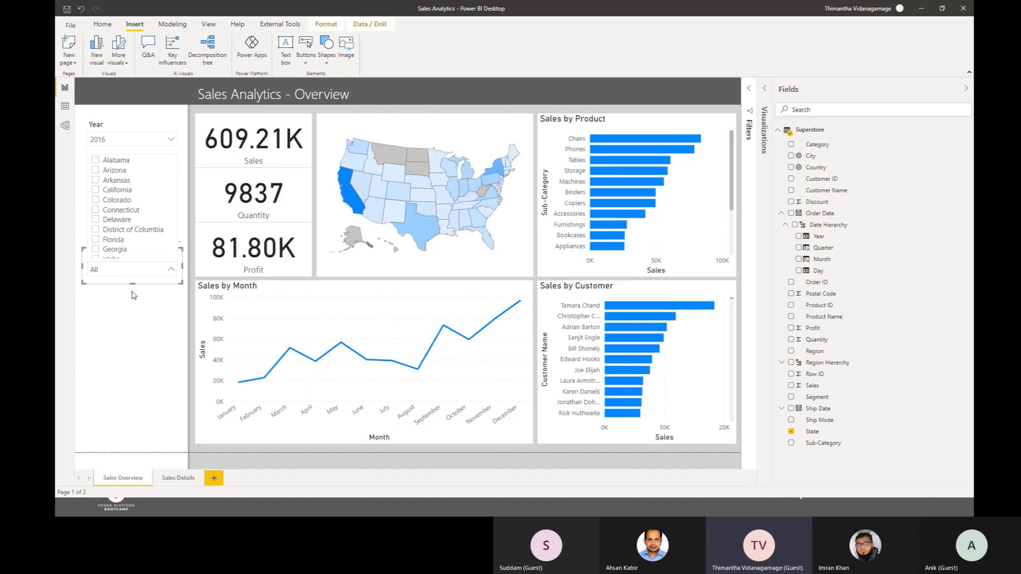
click(133, 295)
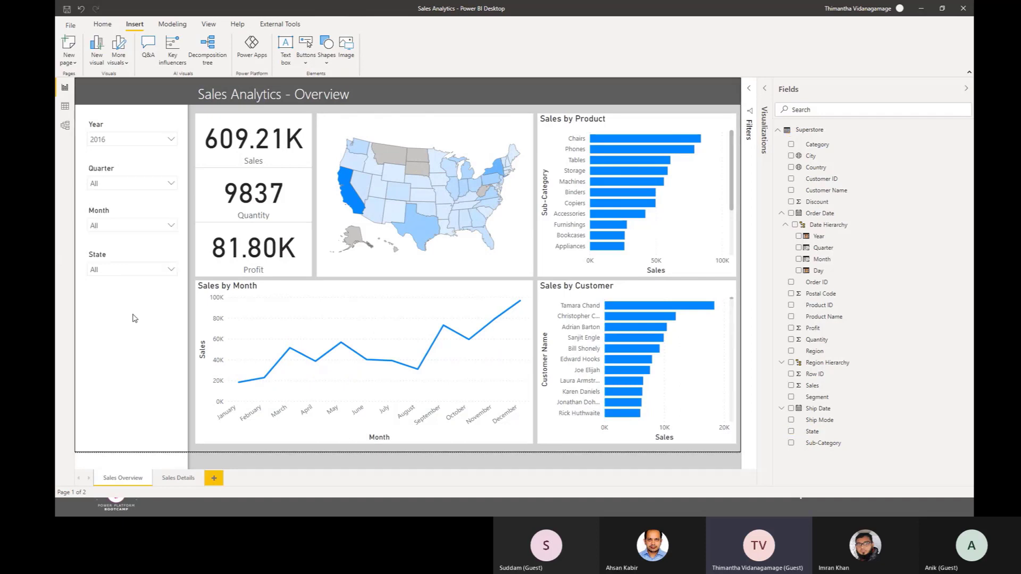
click(119, 132)
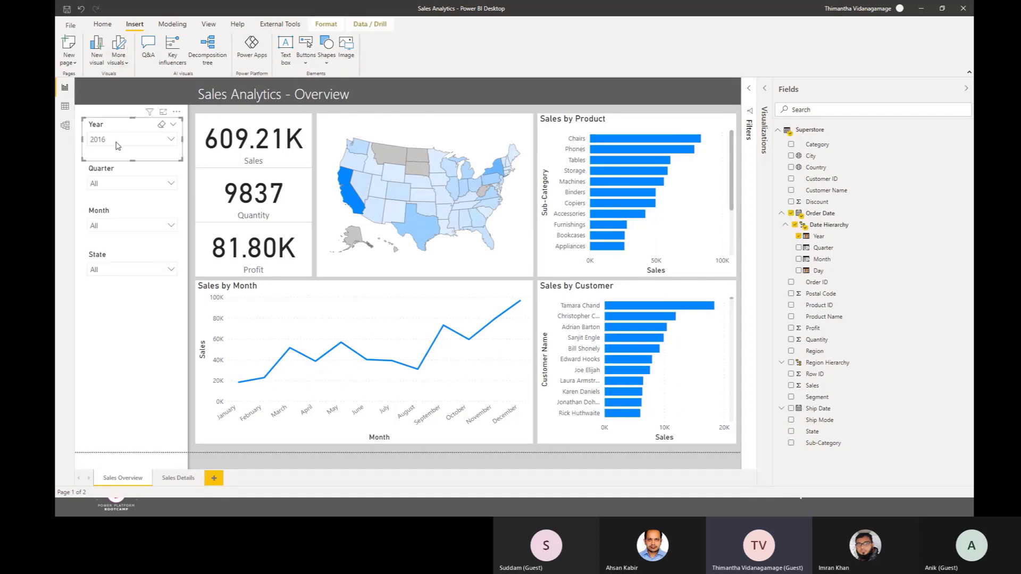
click(137, 351)
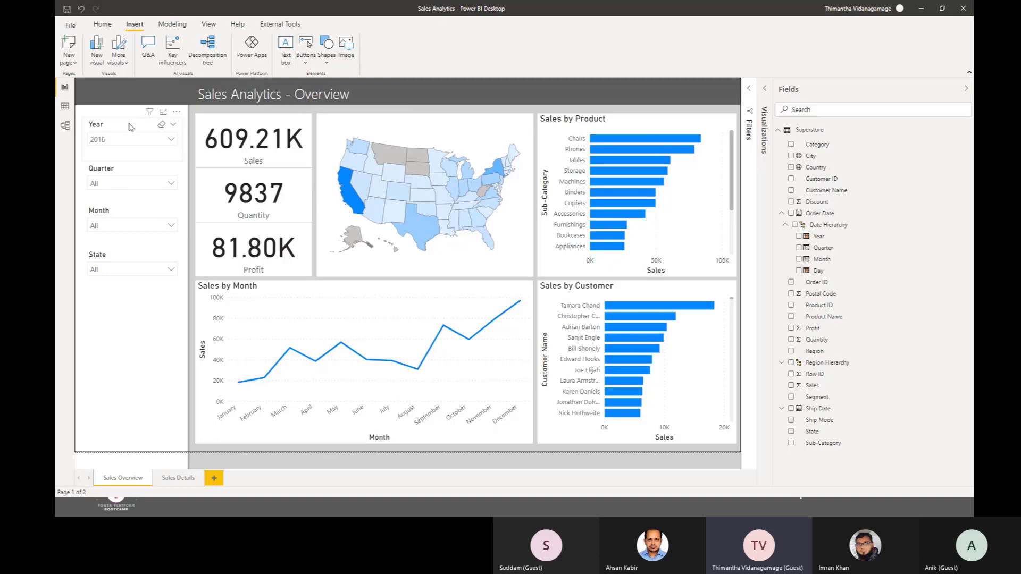
Step: Return to the untitled report, add an empty slicer to the Overview page, and place it just below the header in the white side area
click(922, 8)
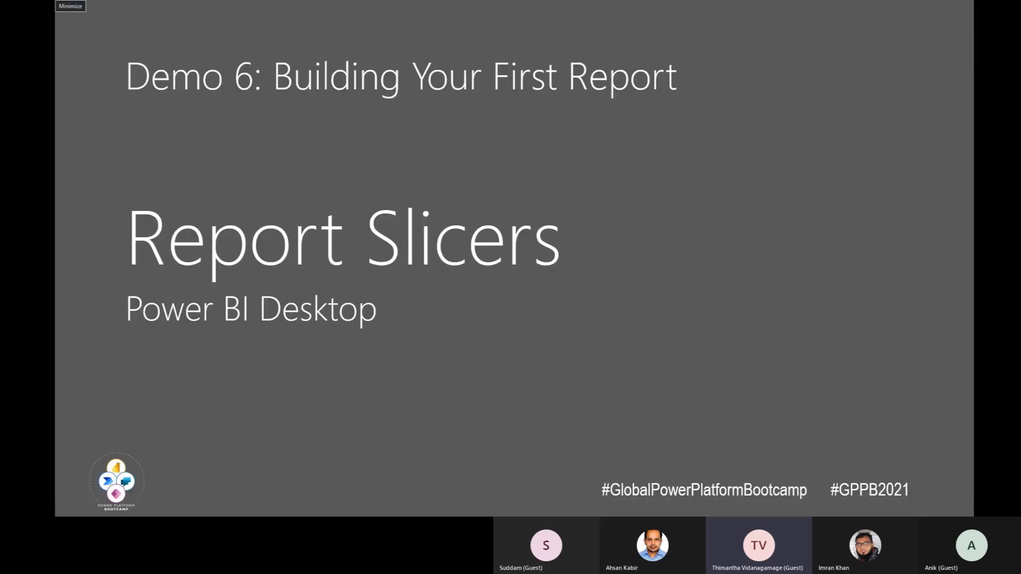
key(alt+Tab)
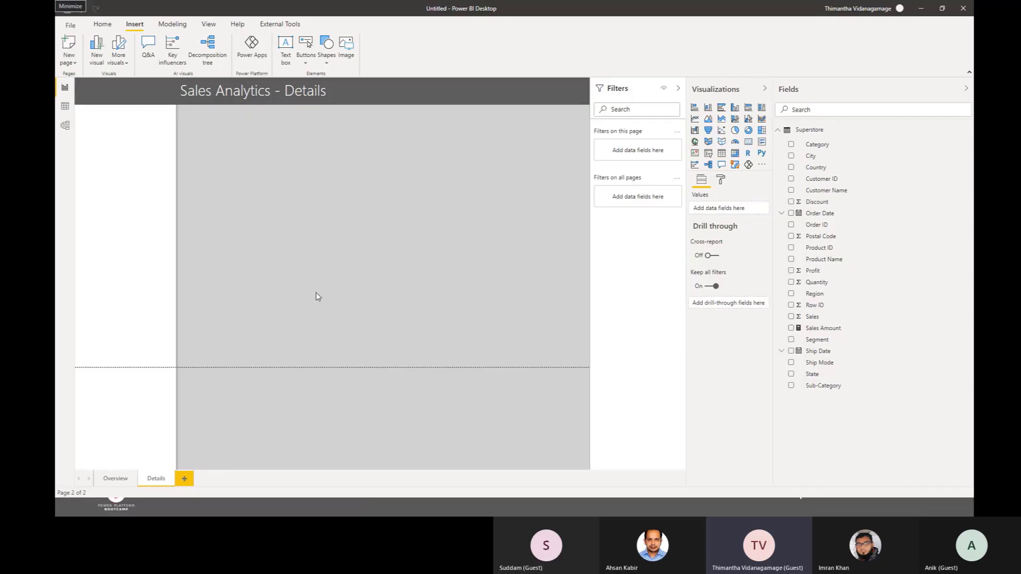
click(115, 479)
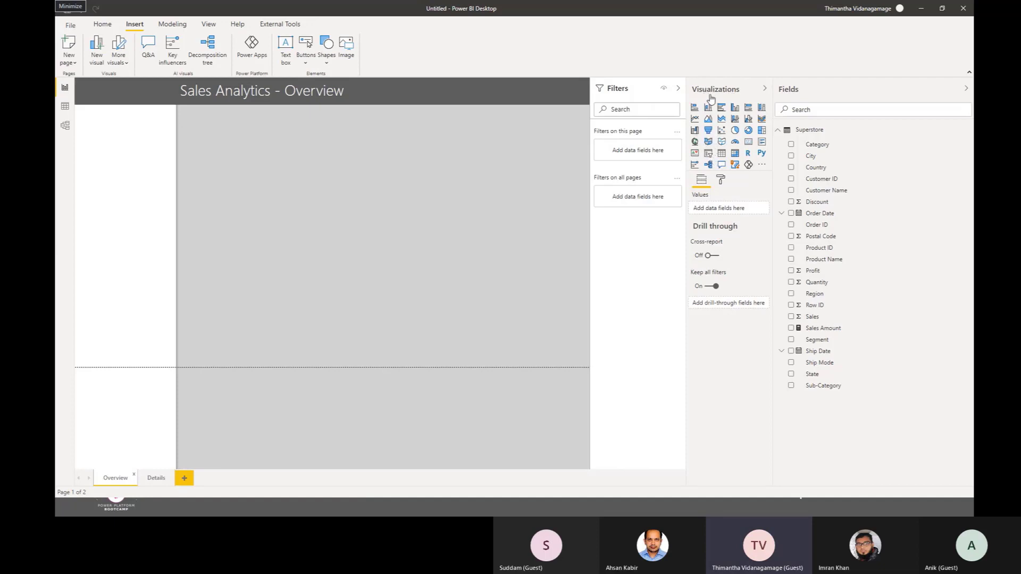
click(710, 154)
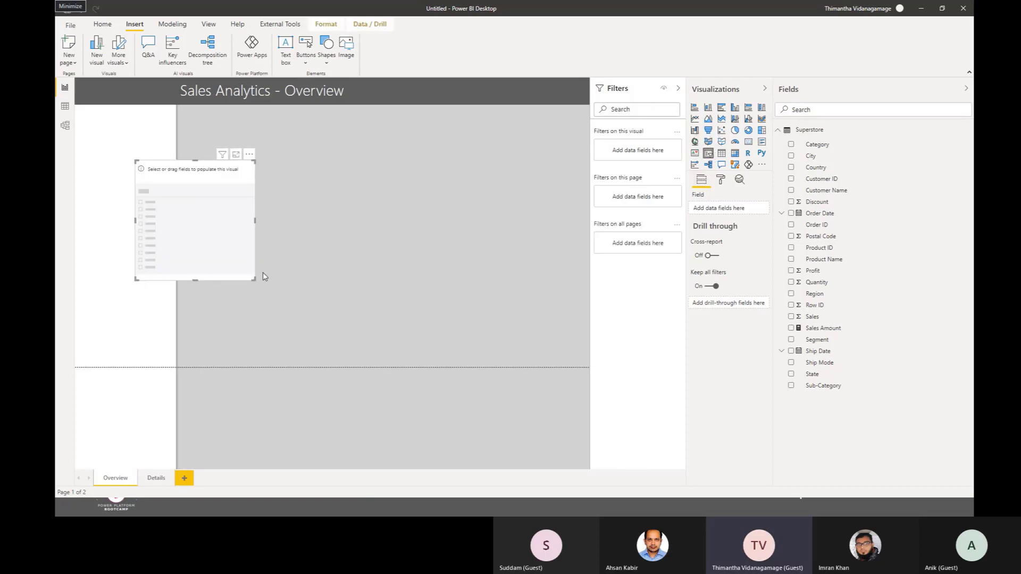
drag(202, 156, 142, 130)
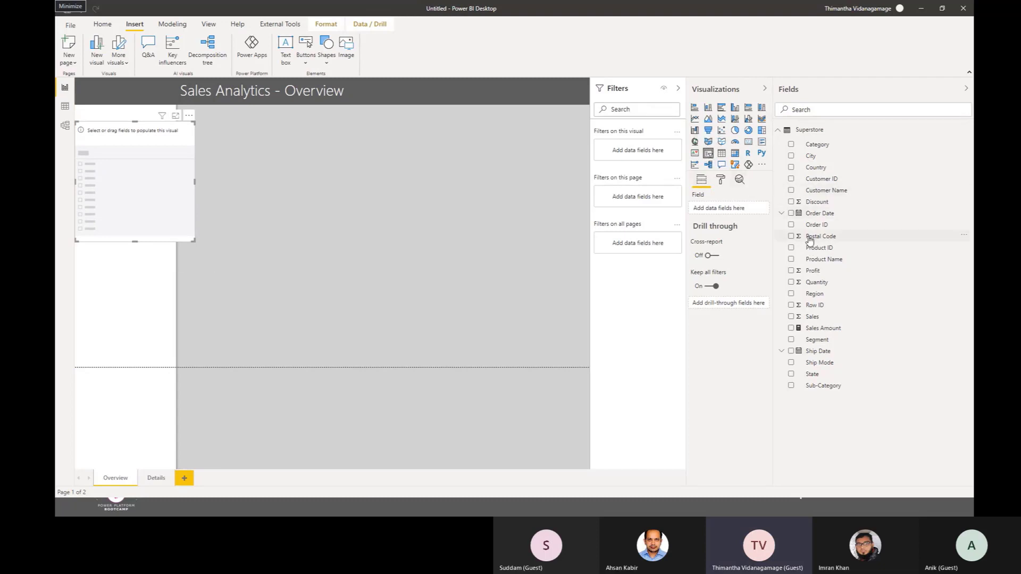
Step: Populate the empty slicer with the Year field from Order Date's Date Hierarchy
click(782, 213)
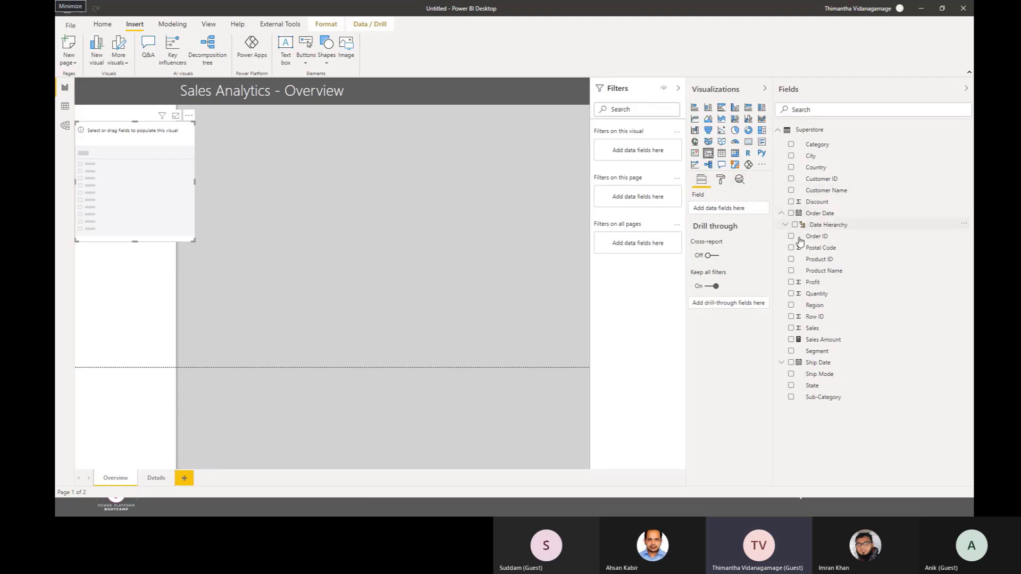
click(785, 224)
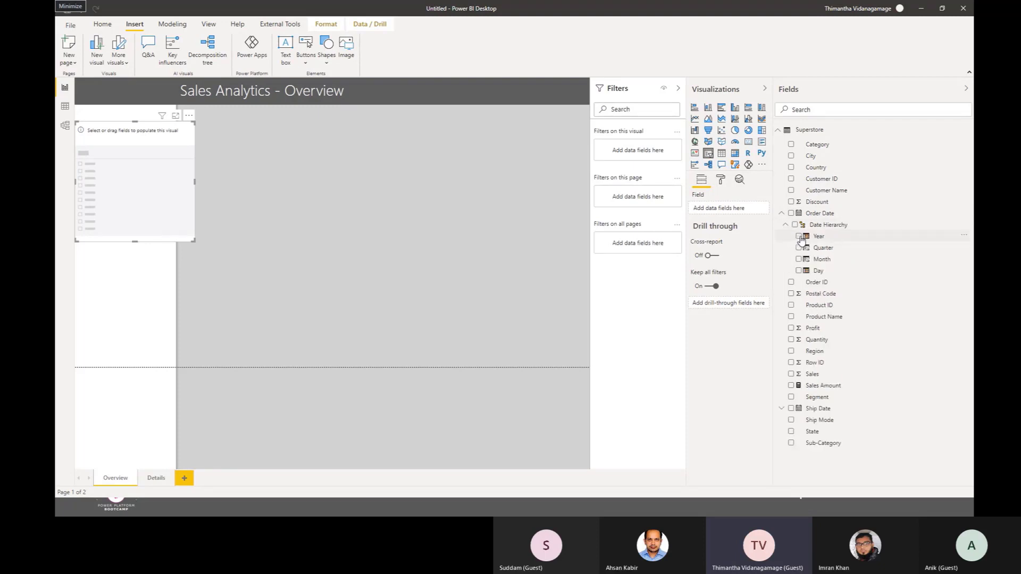
click(800, 237)
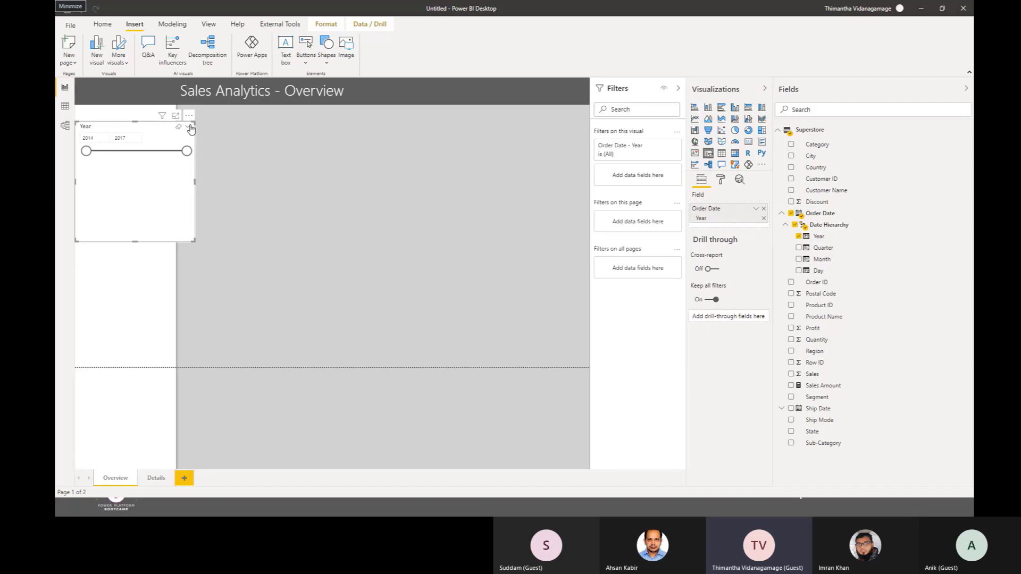
Step: Remove the Year field from the slicer and add it again from Order Date's Date Hierarchy
click(189, 128)
click(359, 148)
click(765, 210)
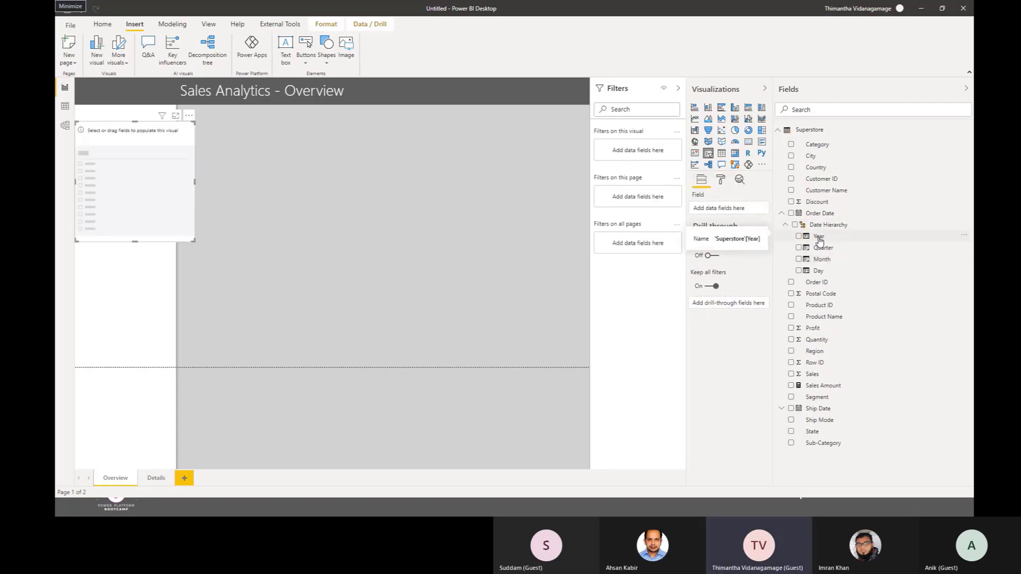
mouse_move(809, 239)
mouse_down()
mouse_move(722, 210)
mouse_move(806, 242)
mouse_up()
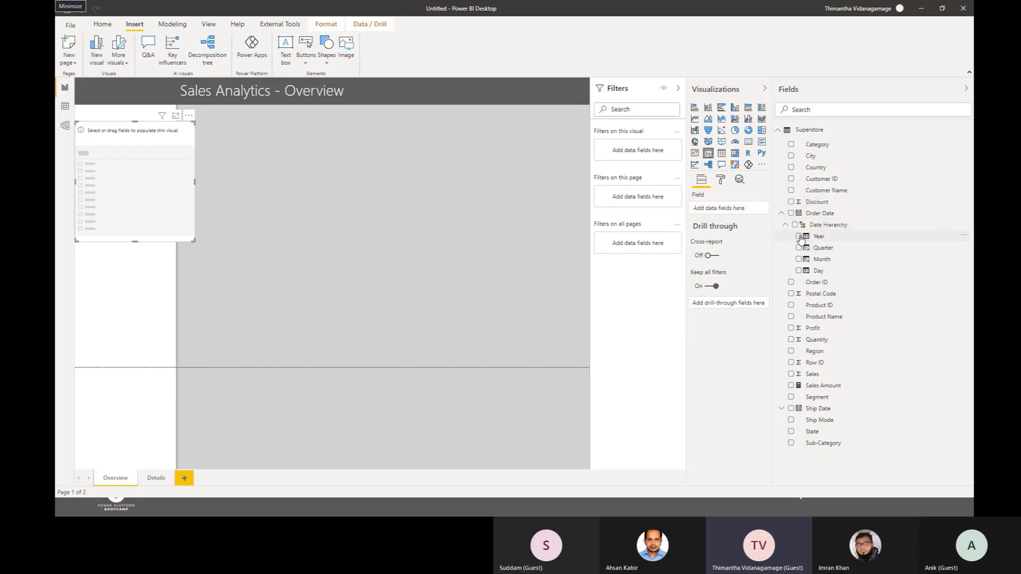
click(799, 236)
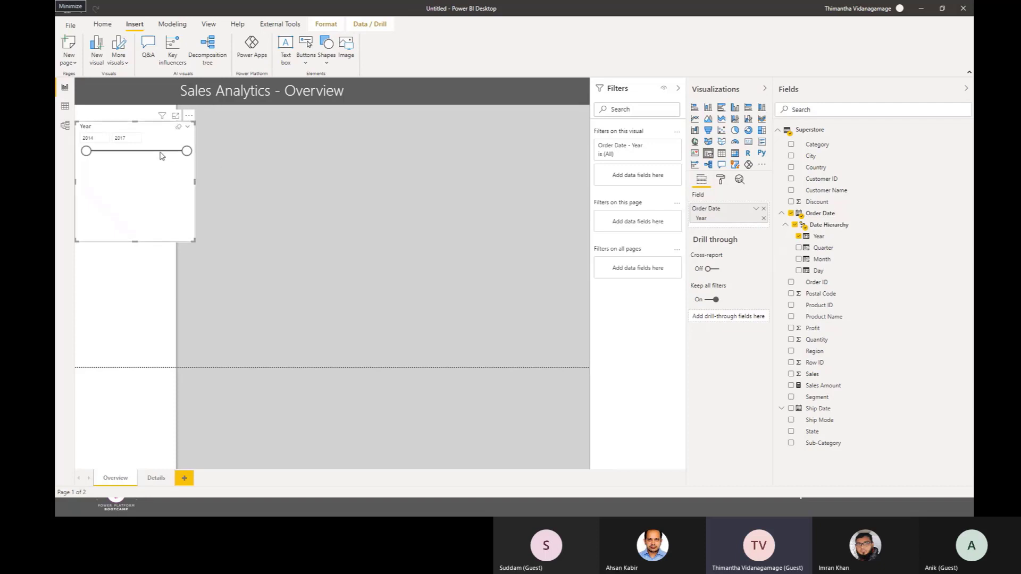
Step: Set the Year slicer's style to Dropdown and nudge it slightly closer to the header
mouse_move(187, 151)
mouse_down()
mouse_move(60, 160)
mouse_move(194, 162)
mouse_up()
click(187, 126)
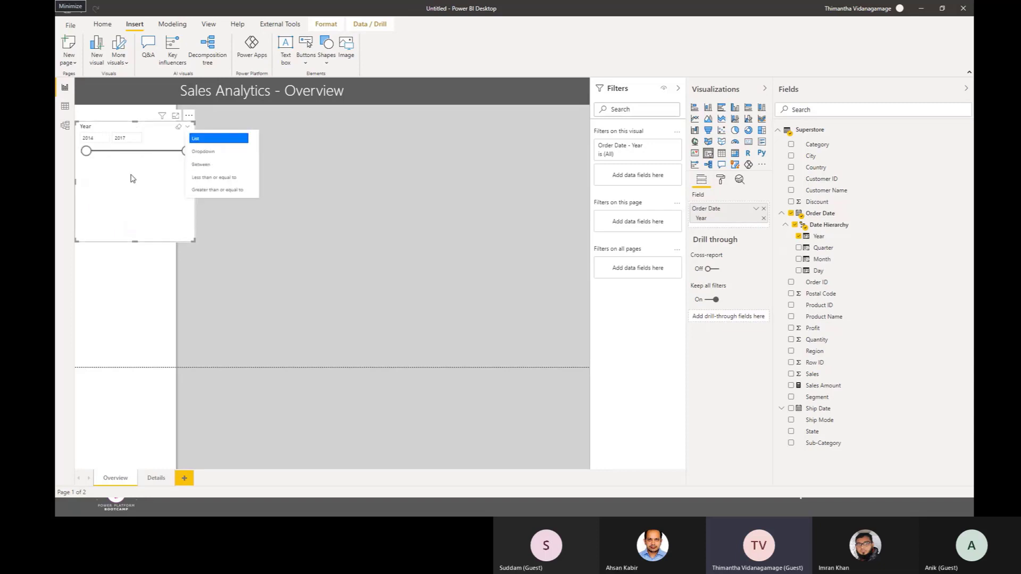
drag(163, 166, 165, 163)
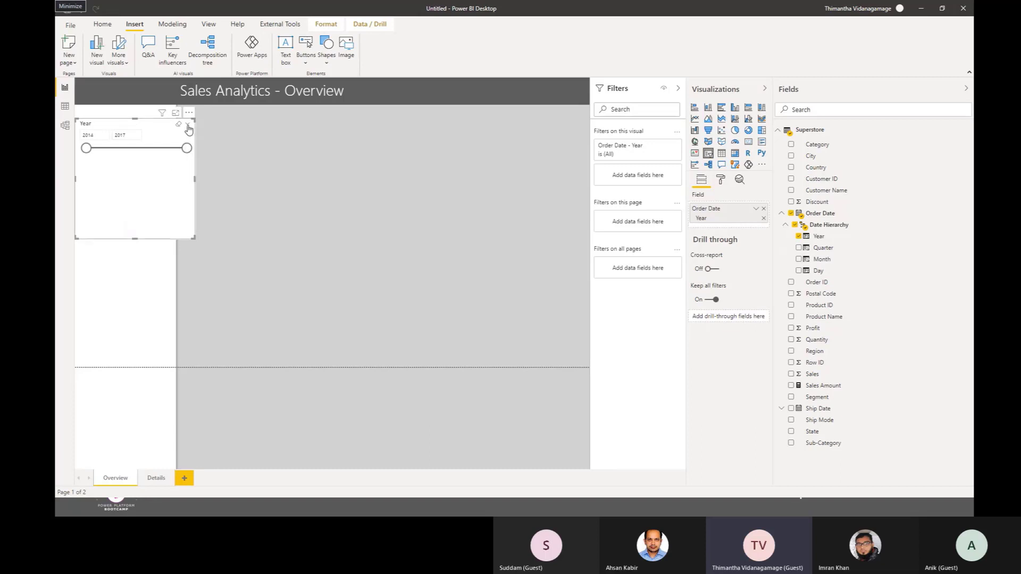
click(188, 129)
click(199, 151)
click(188, 125)
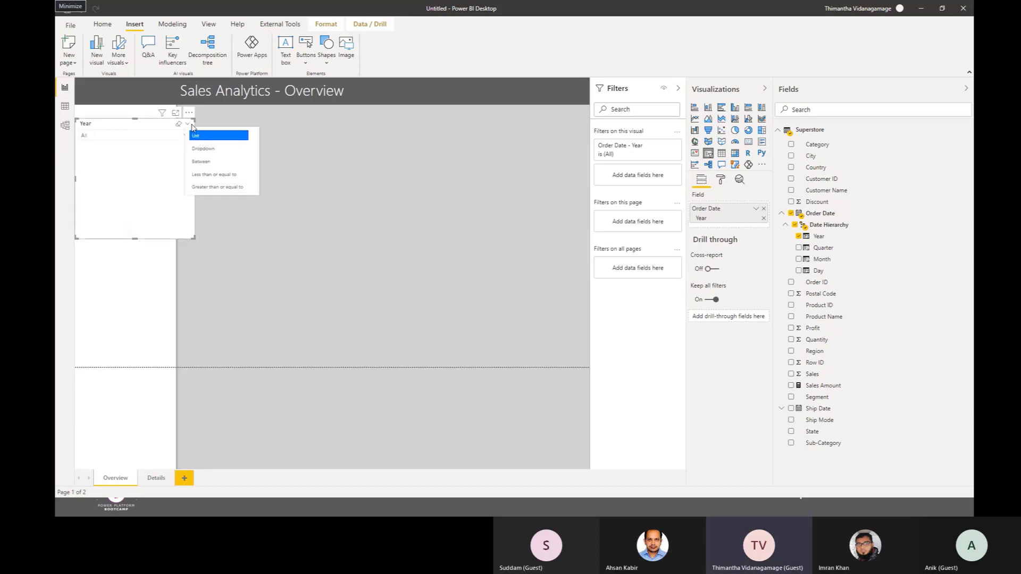
click(189, 126)
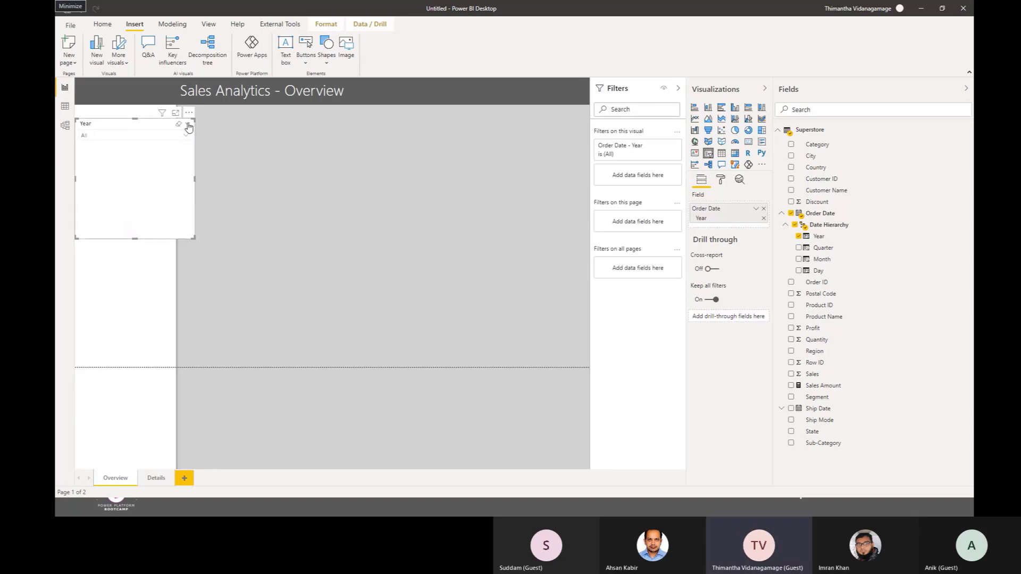
click(189, 127)
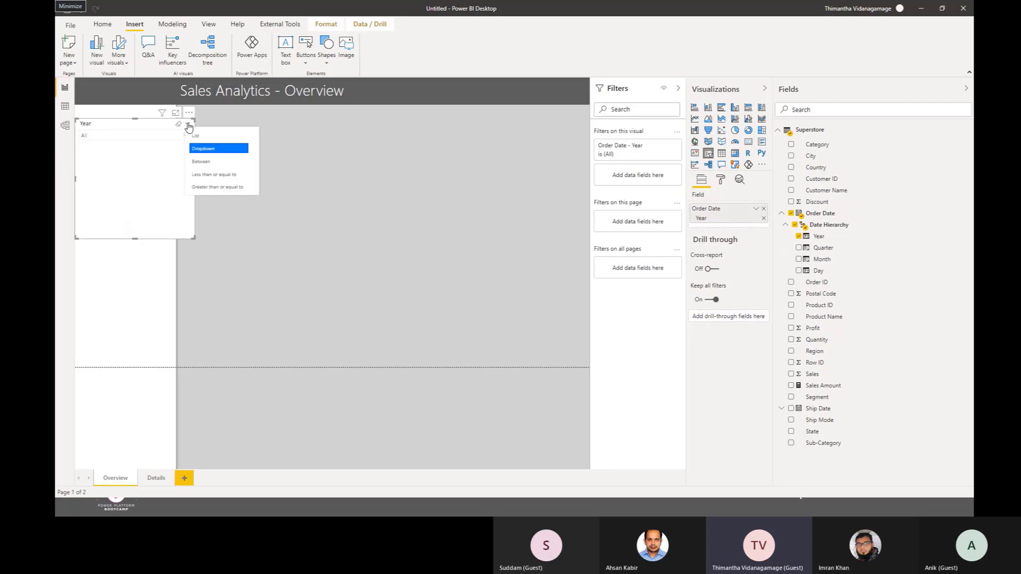
click(206, 149)
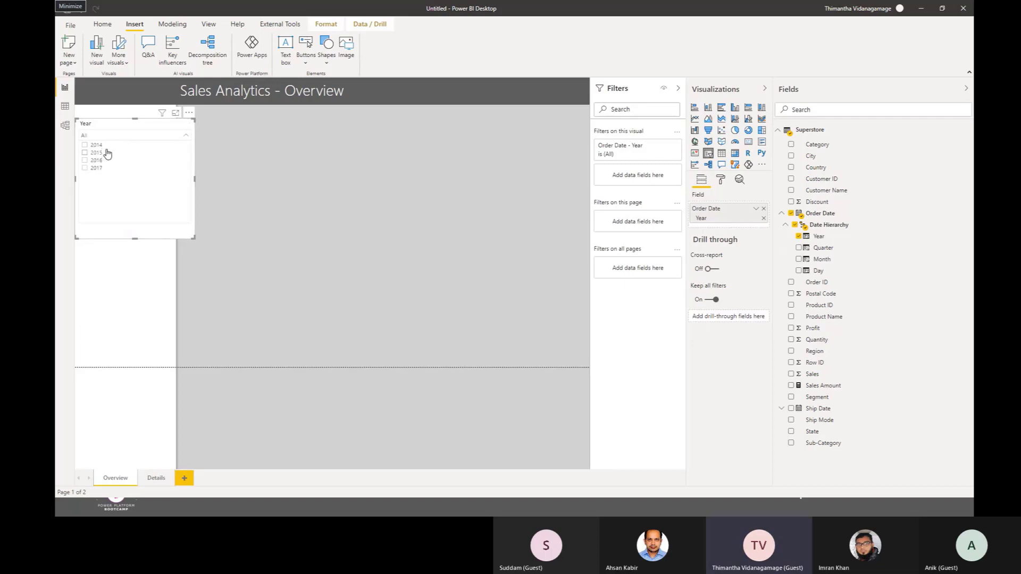
Step: Shrink the Year slicer to a compact box that fits within the white side area
click(124, 174)
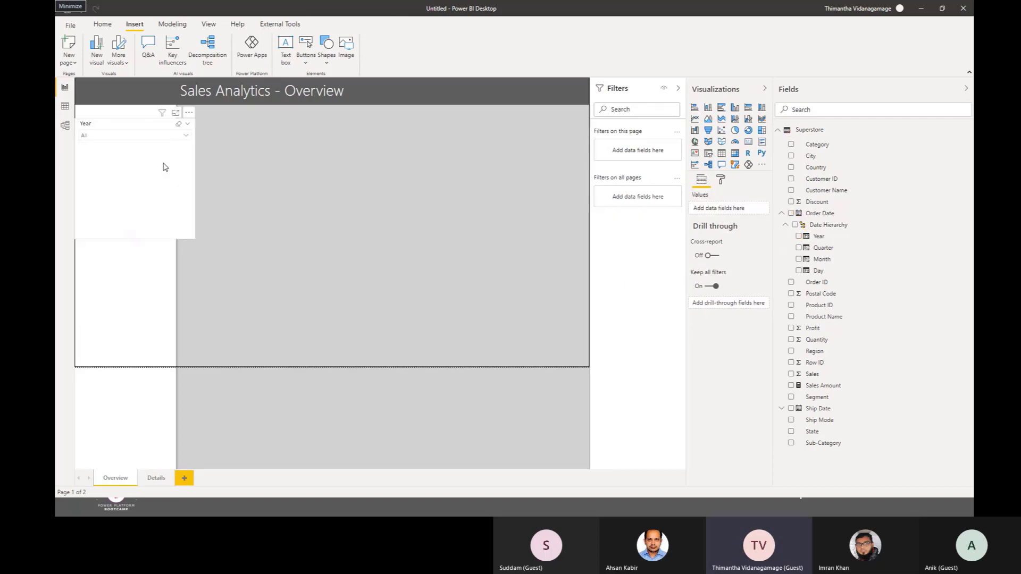
click(187, 191)
drag(195, 242, 169, 155)
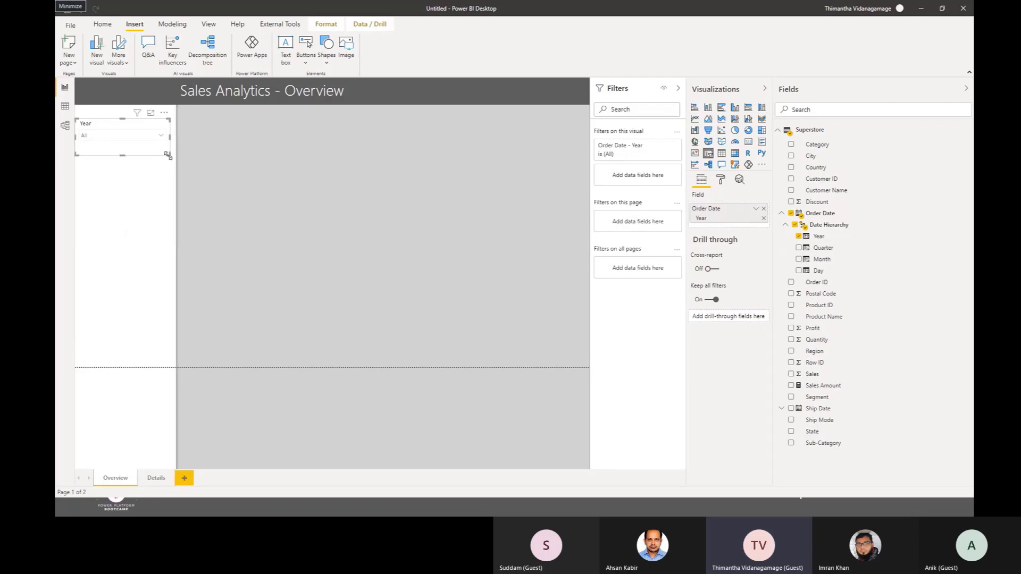
click(379, 243)
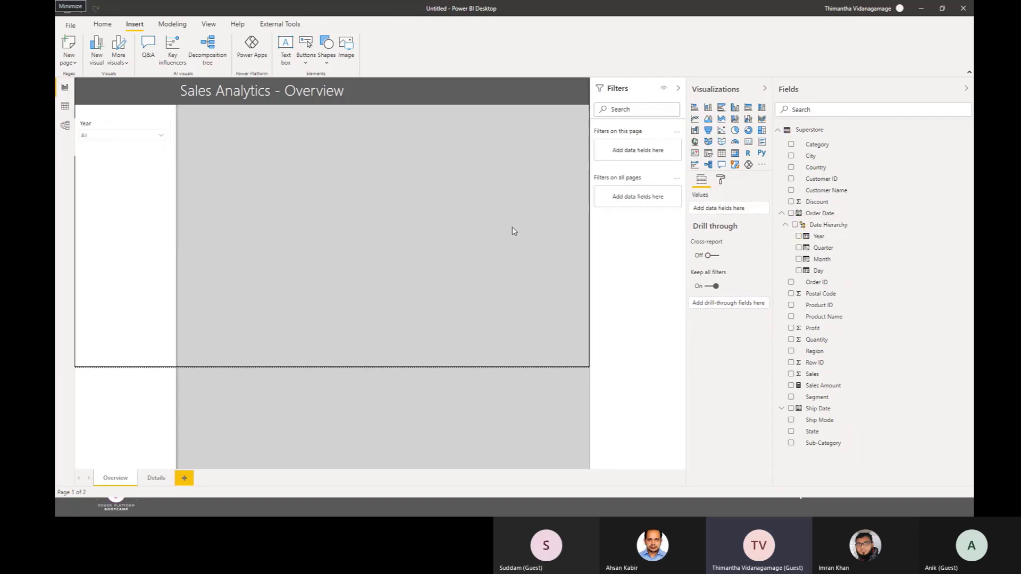
Step: Add a second slicer below the Year slicer and populate it with the State field
click(792, 432)
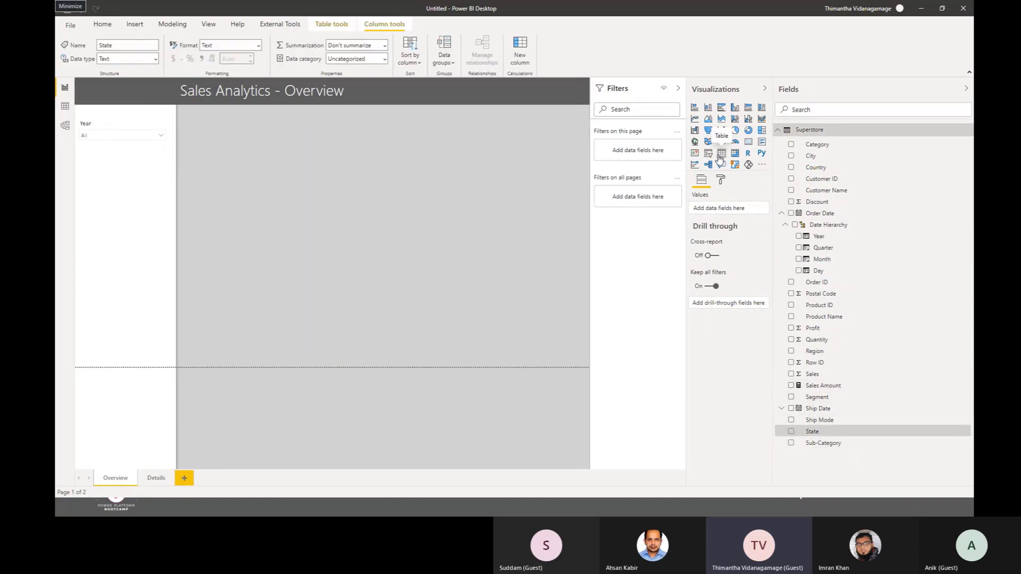
click(118, 138)
click(119, 136)
click(587, 253)
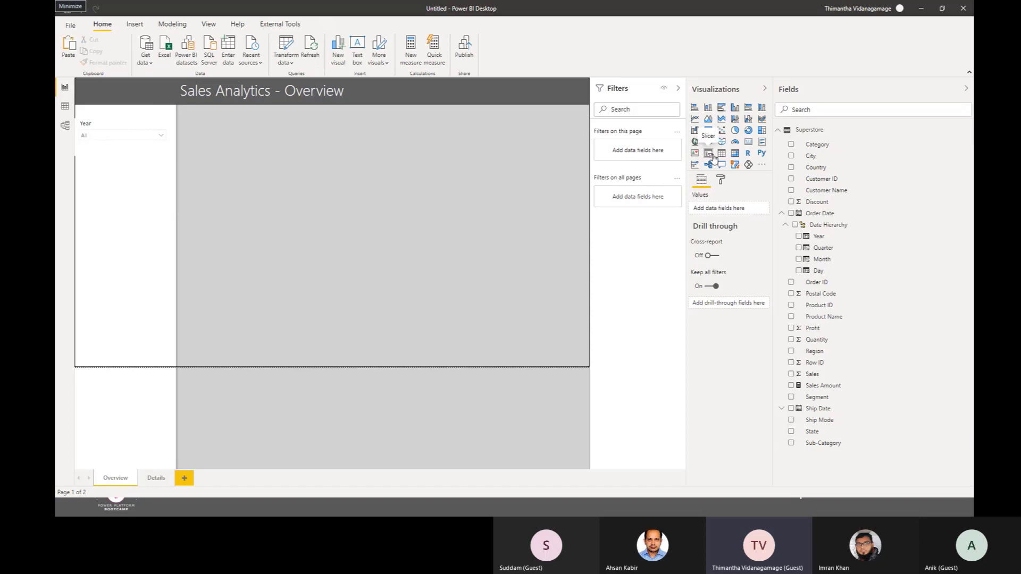
click(710, 155)
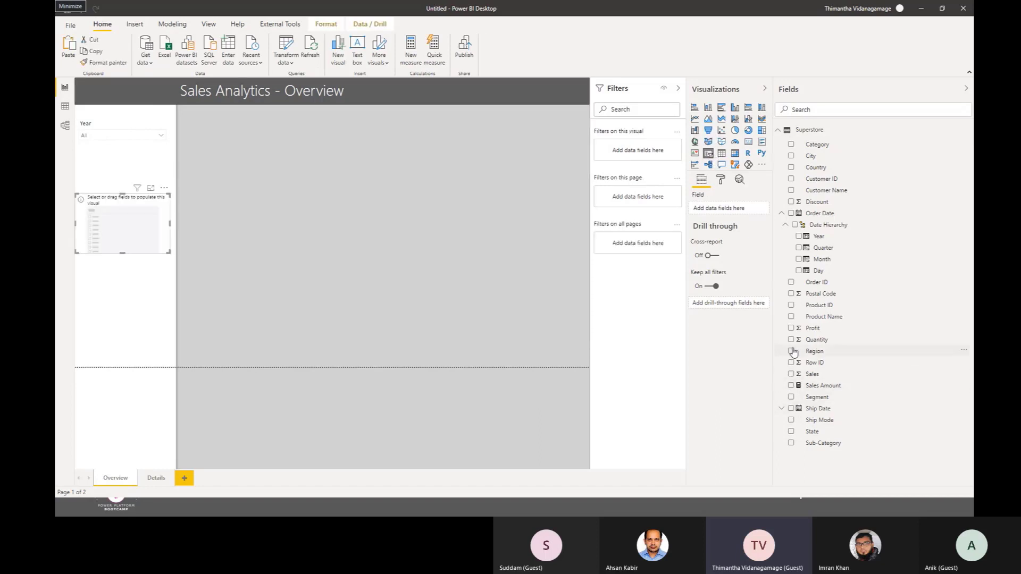
click(791, 432)
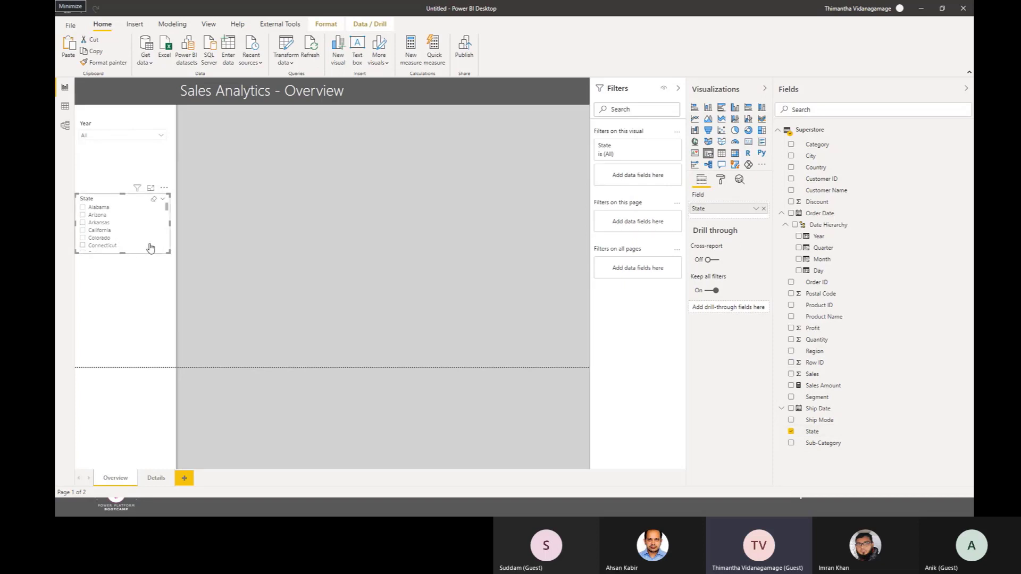
Step: Stretch the State slicer down to the page's lower boundary and set its style to Dropdown
drag(167, 252, 168, 367)
click(166, 199)
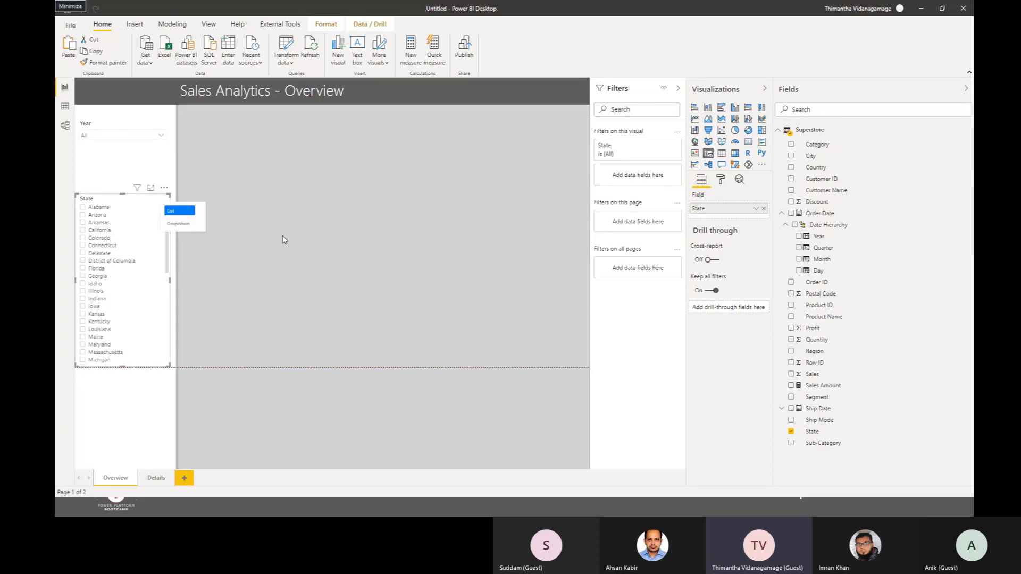
click(194, 188)
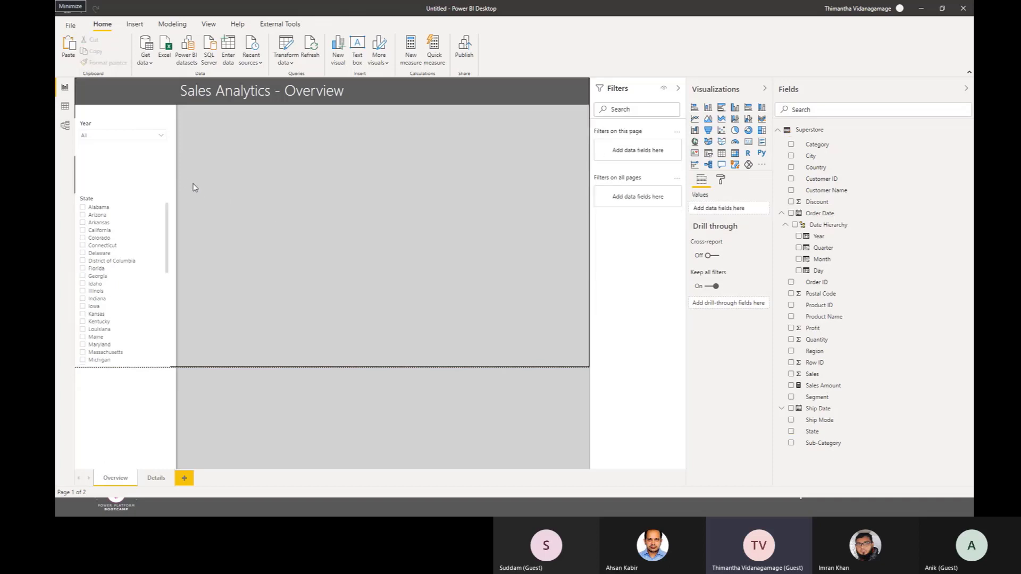
click(166, 200)
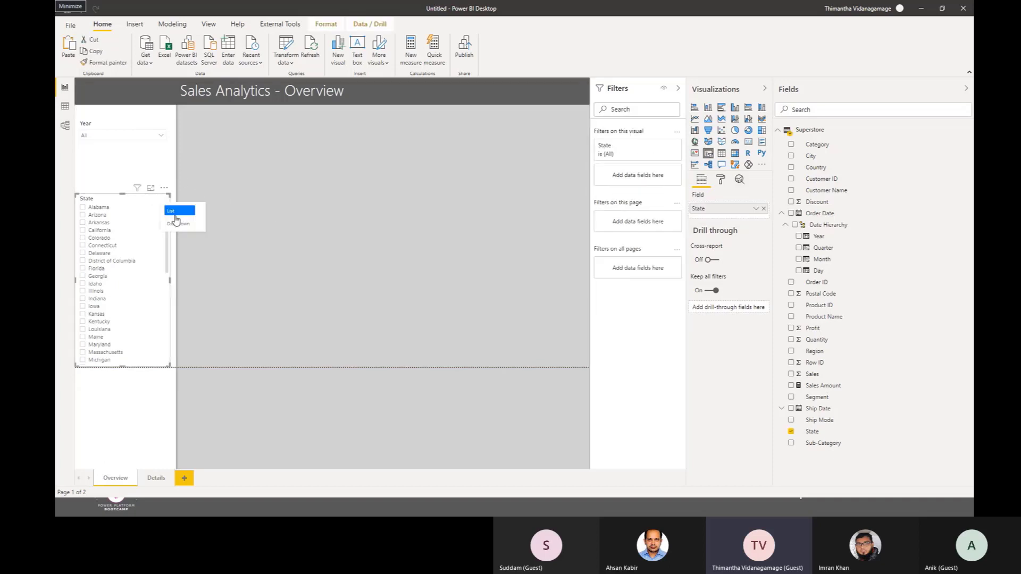
click(179, 224)
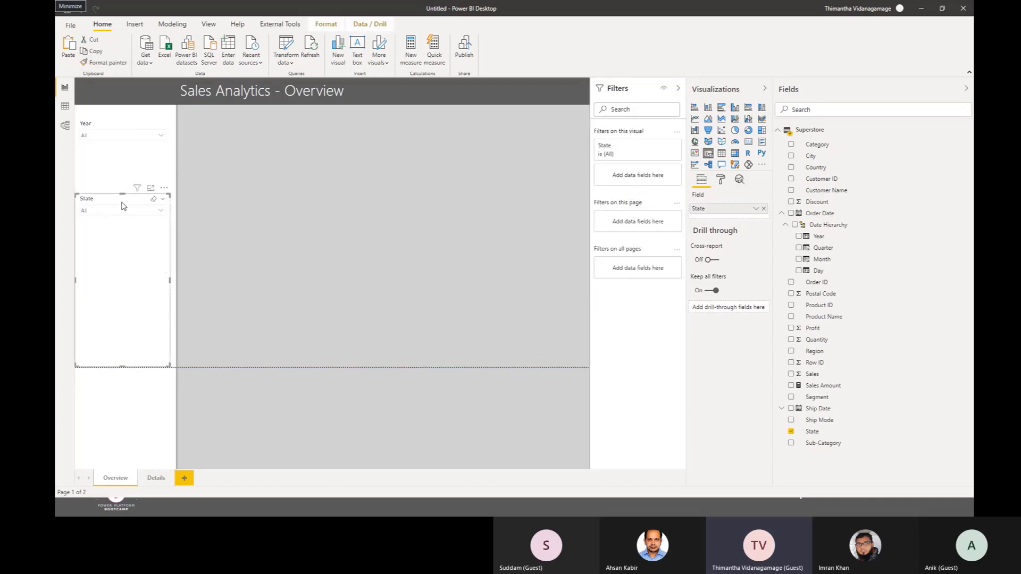
Step: Switch to the finished Sales Analytics report and select its Year, Quarter, Month and State slicers to examine their arrangement
click(122, 211)
click(122, 211)
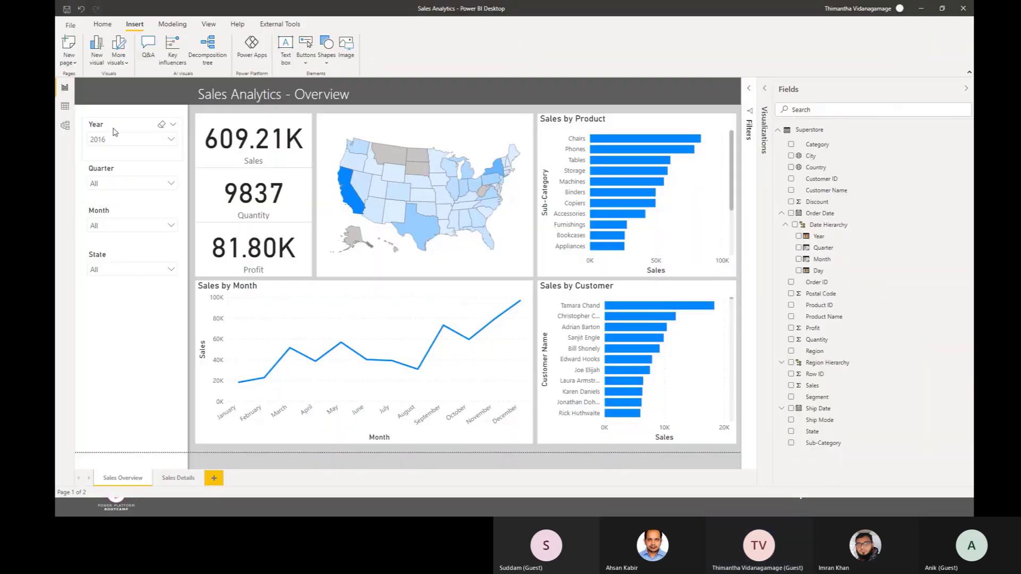
click(115, 132)
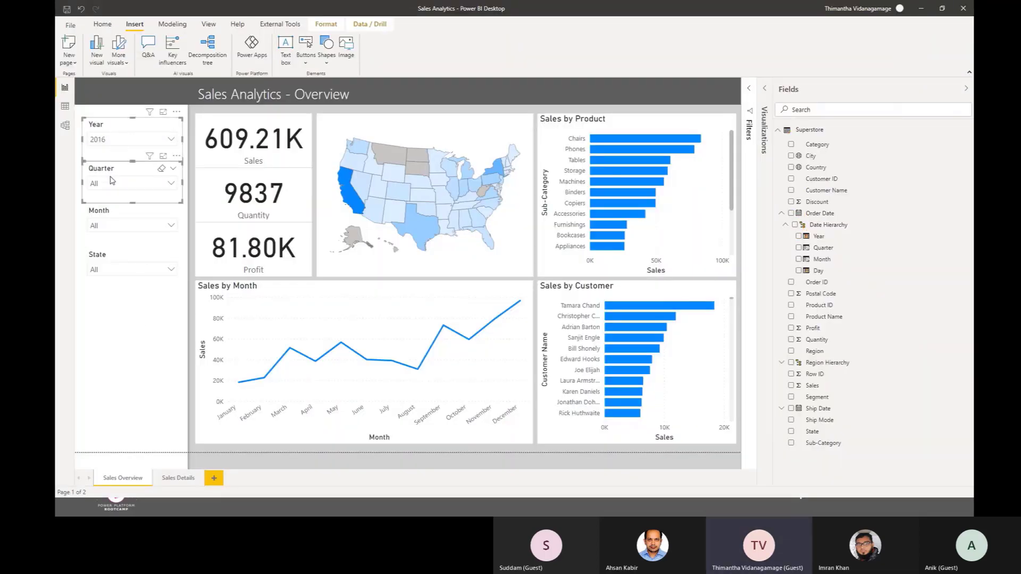
ctrl+click(112, 219)
ctrl+click(116, 260)
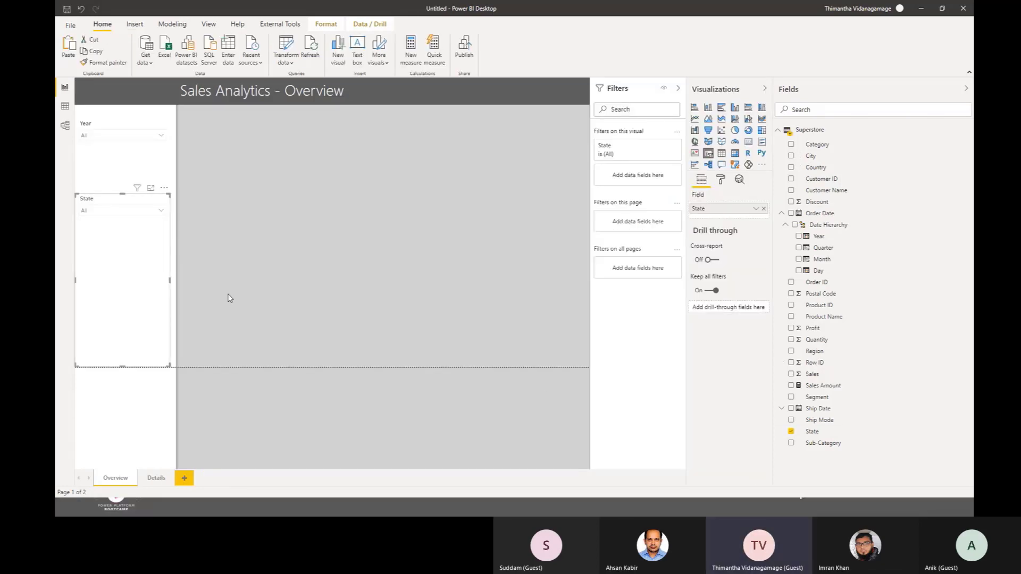
Step: Return to the untitled report and delete the State and Year slicers from the Overview page
key(Delete)
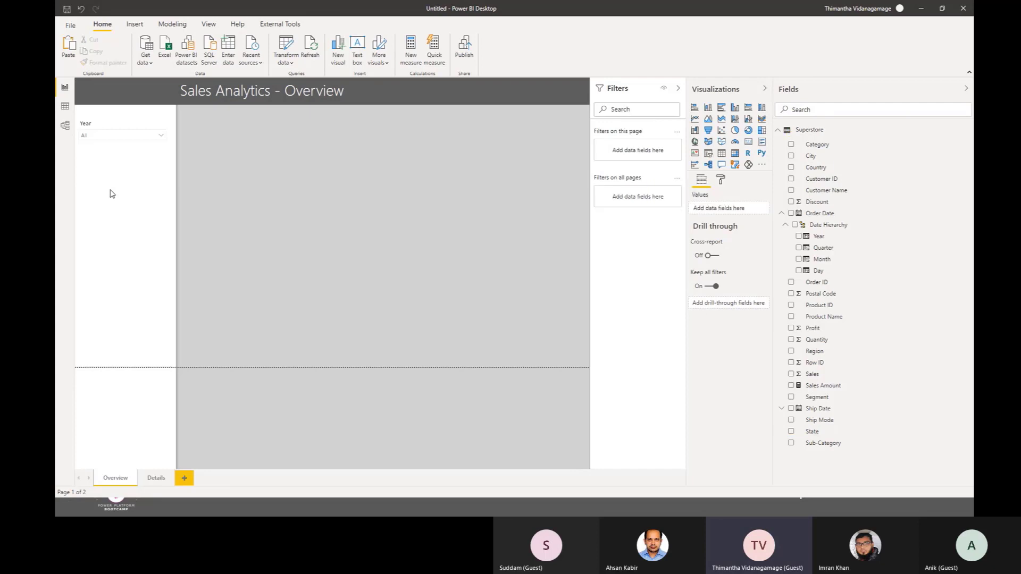
key(Delete)
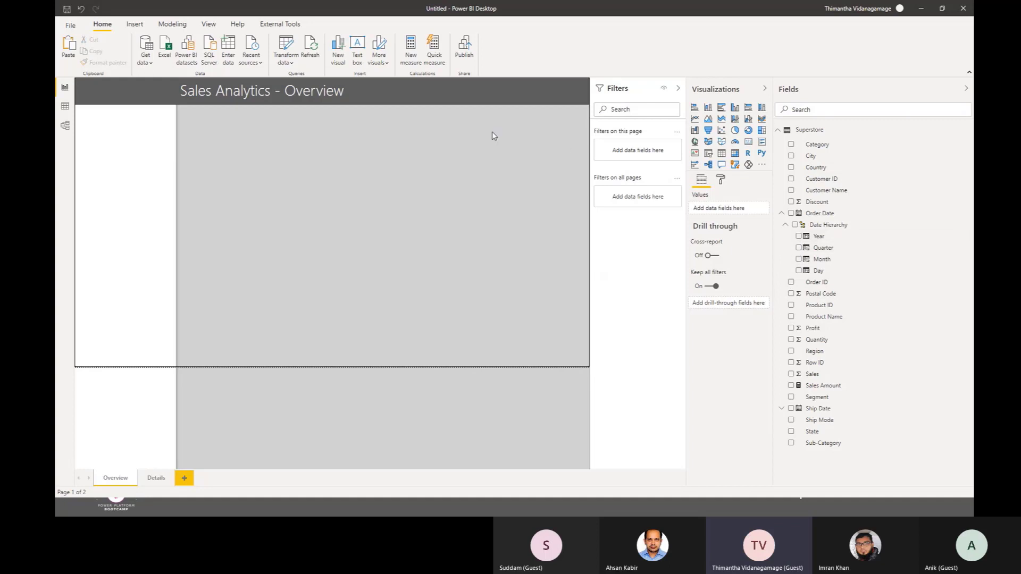
Step: Add a new slicer for Order Date's Year and place it just below the header in the white side area
click(708, 153)
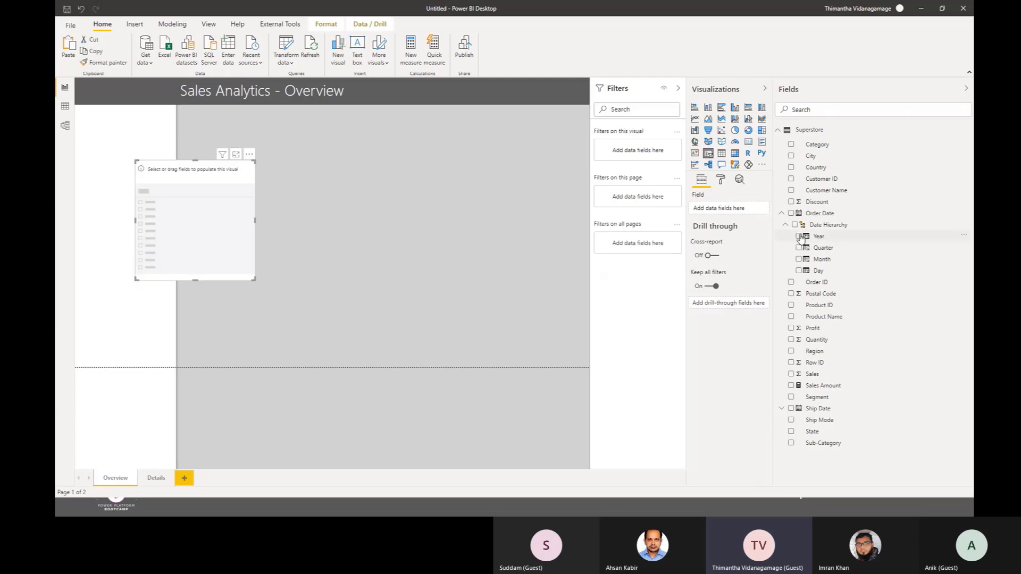
click(799, 237)
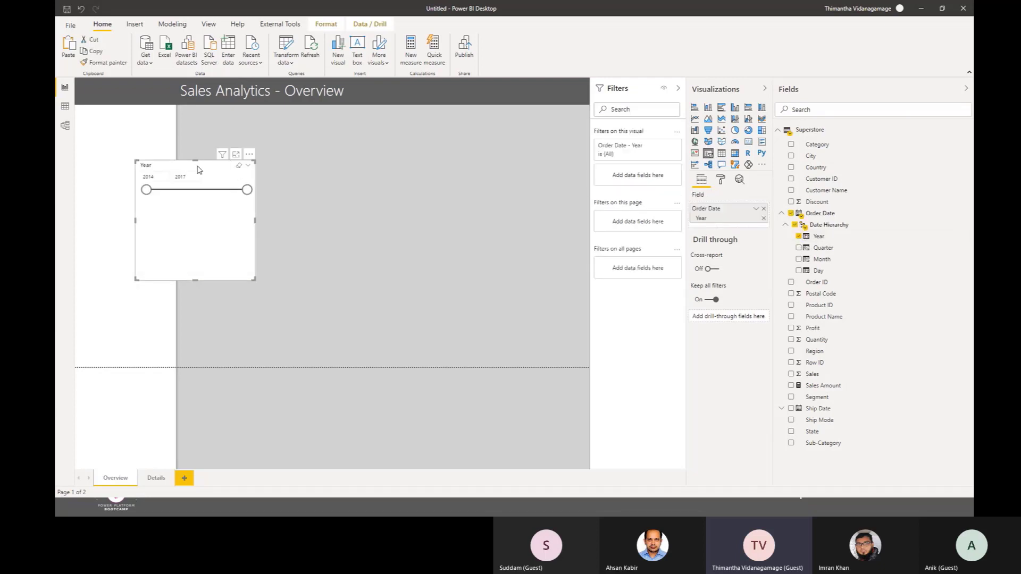
drag(199, 169, 142, 124)
Step: Set the Year slicer's style to Dropdown and shrink it to fit within the white side area
click(191, 120)
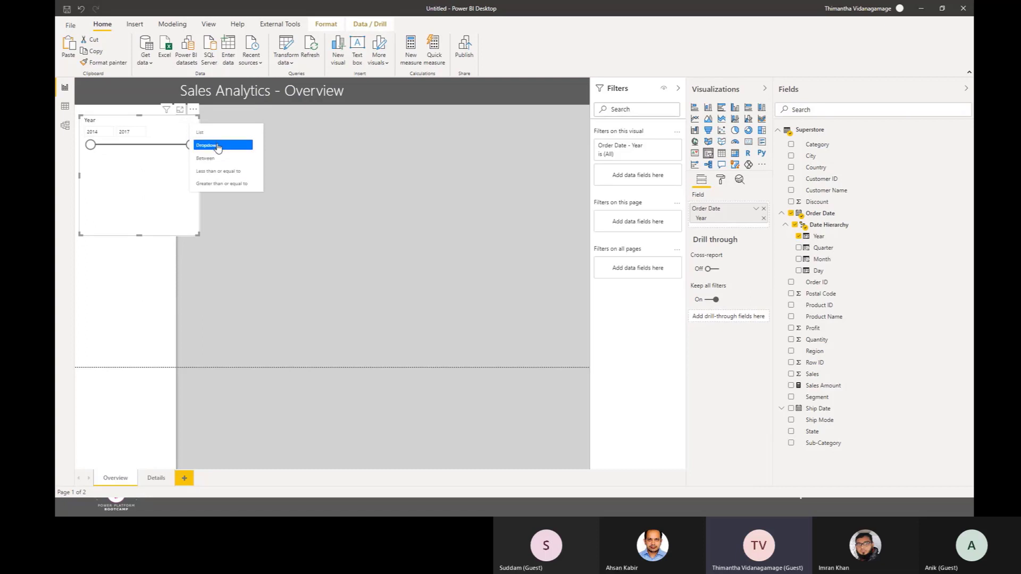
click(218, 146)
drag(198, 233, 167, 166)
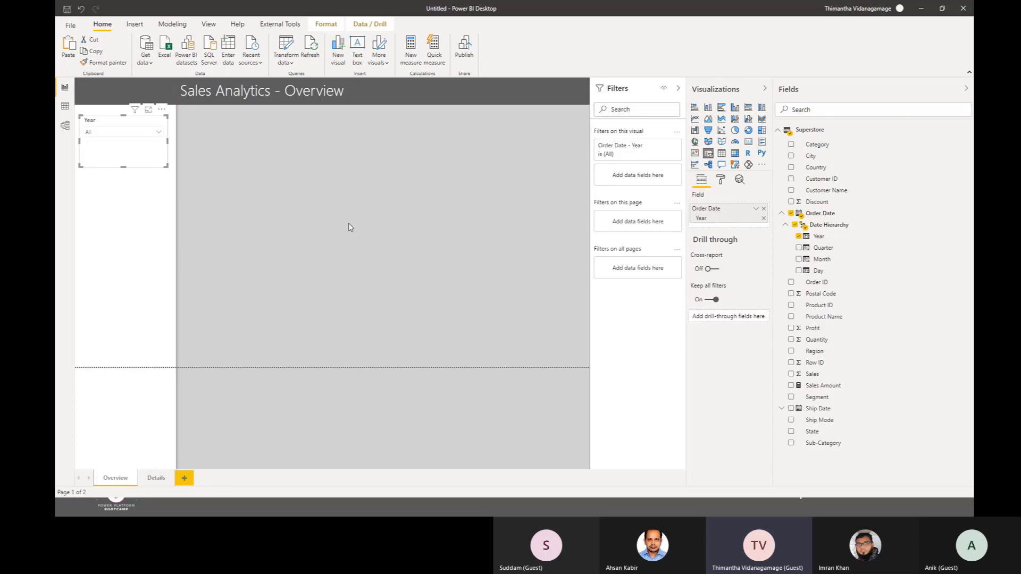
click(463, 226)
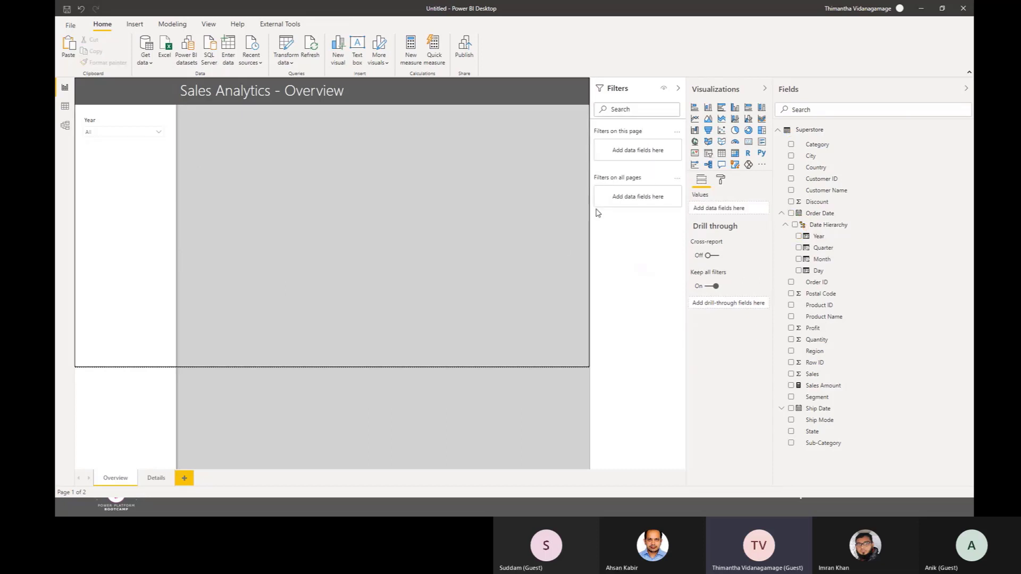
Step: Add a slicer populated with the State field below the Year slicer
click(708, 154)
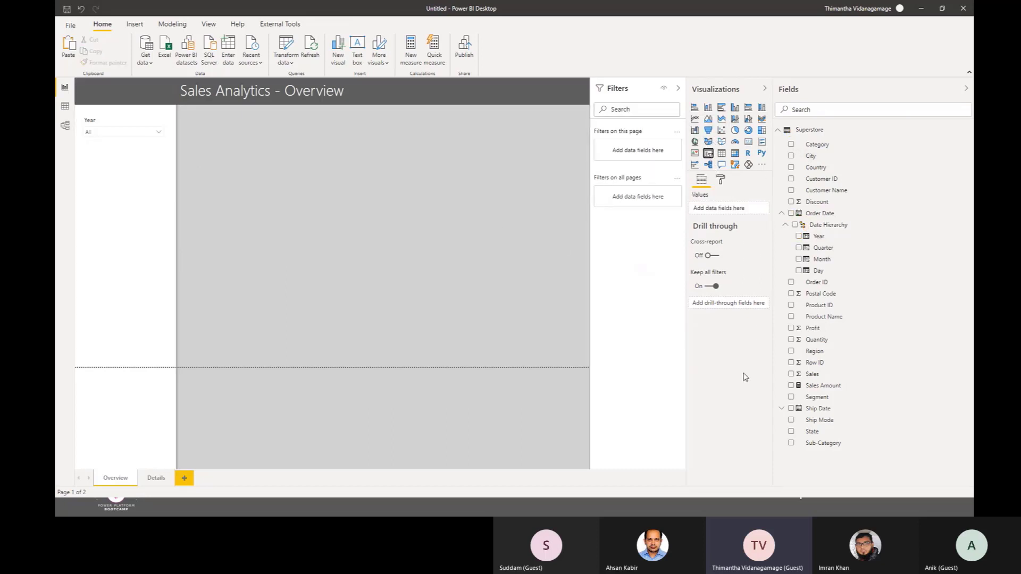
click(792, 432)
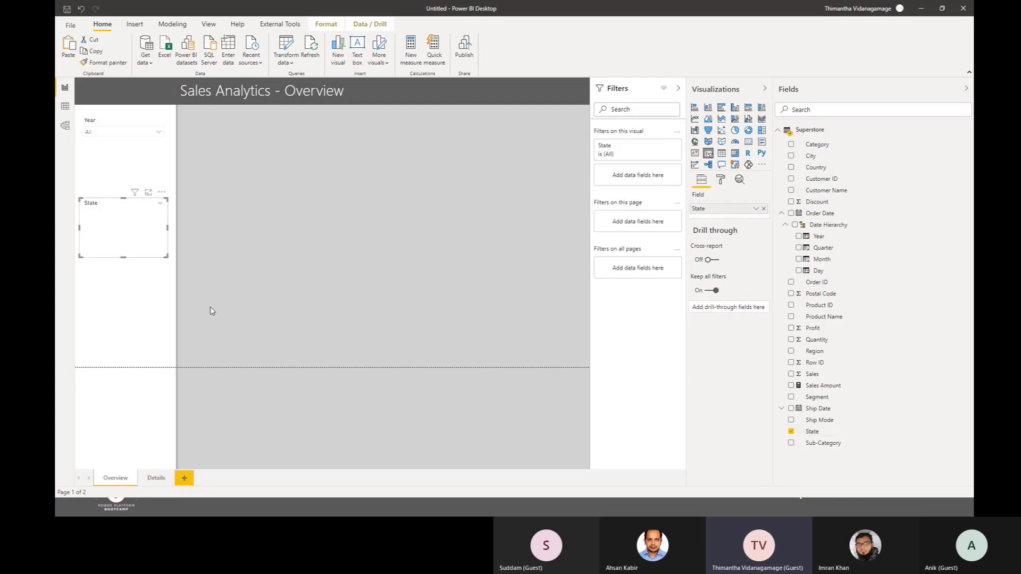
Step: Set the State slicer's style to Dropdown and move it up beneath the Year slicer
click(161, 204)
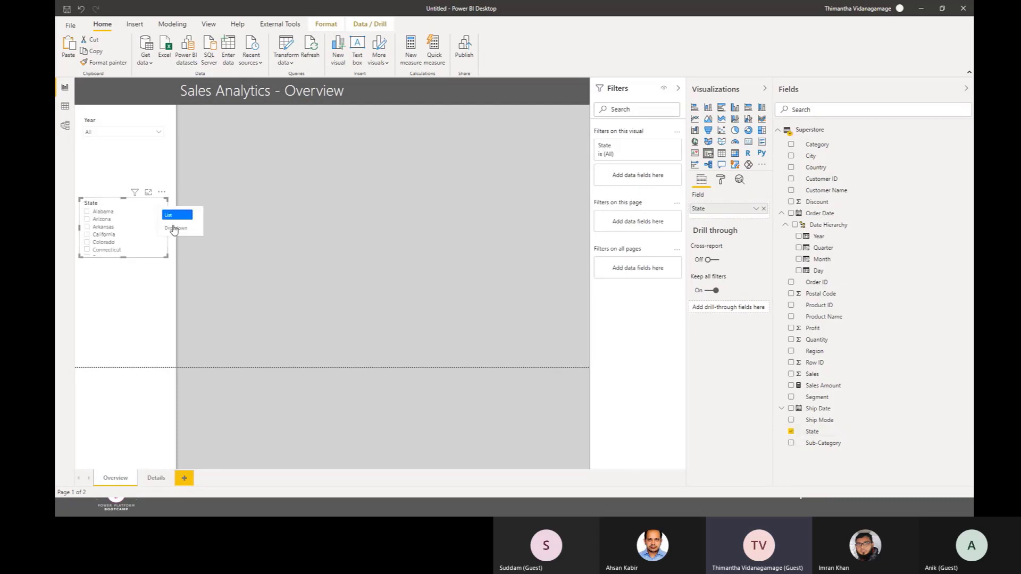
click(178, 228)
drag(106, 205, 105, 163)
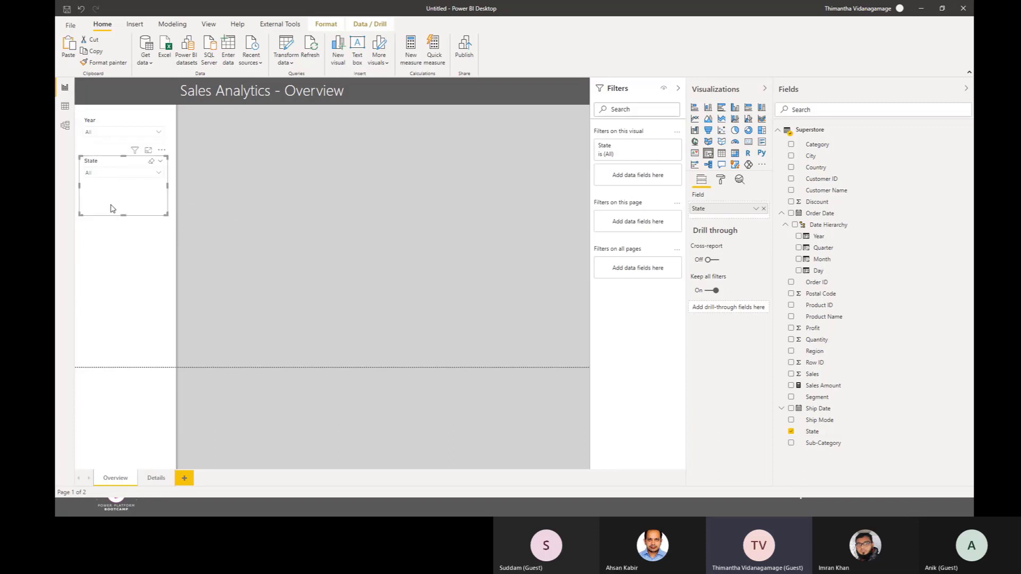
Step: Shorten the State and Year slicers to fit their dropdowns, leaving a gap between the two
click(113, 246)
click(111, 120)
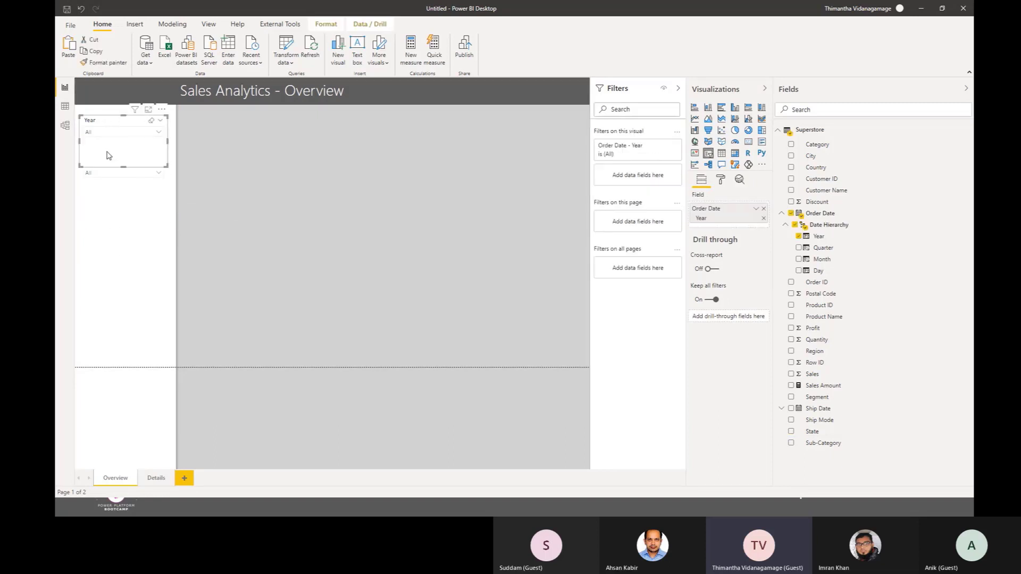
click(102, 200)
drag(97, 163, 98, 183)
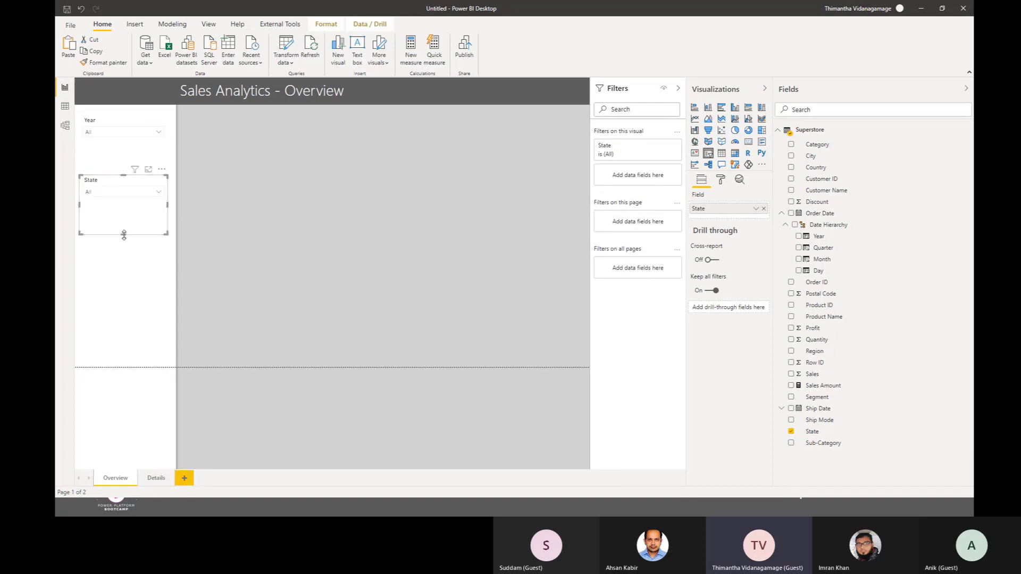
drag(123, 234, 124, 202)
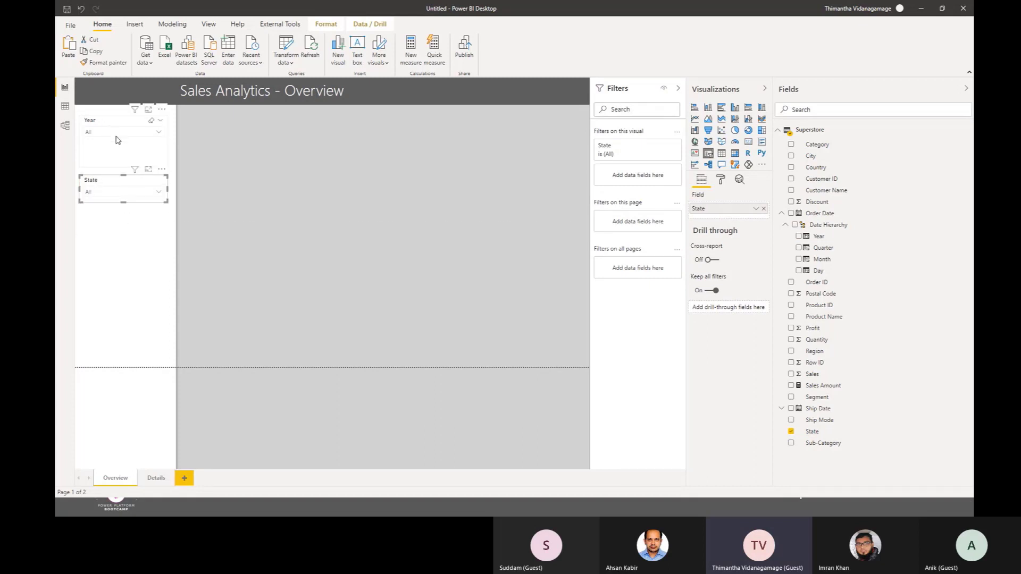
click(119, 139)
drag(124, 169, 129, 141)
click(720, 180)
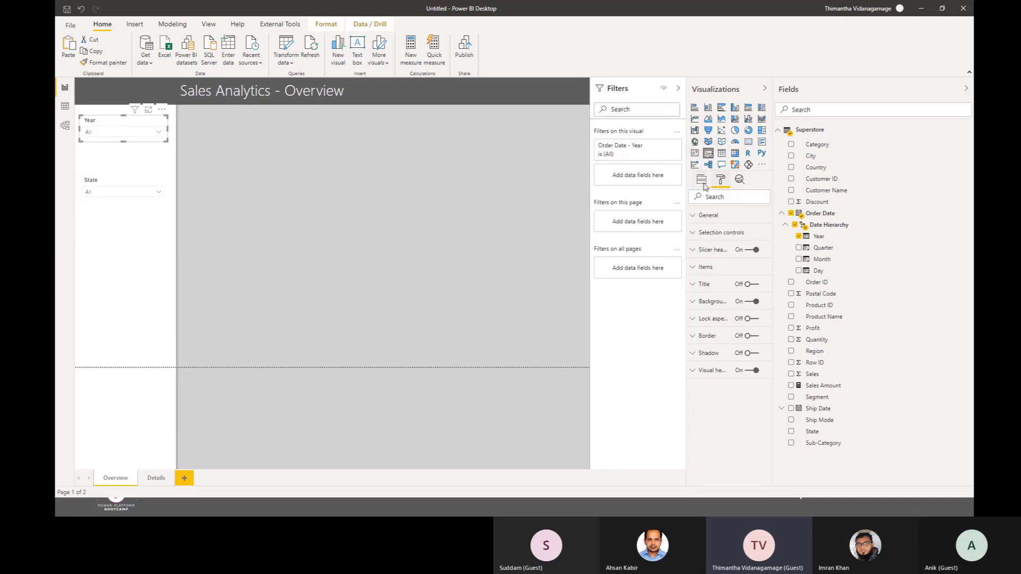
click(703, 181)
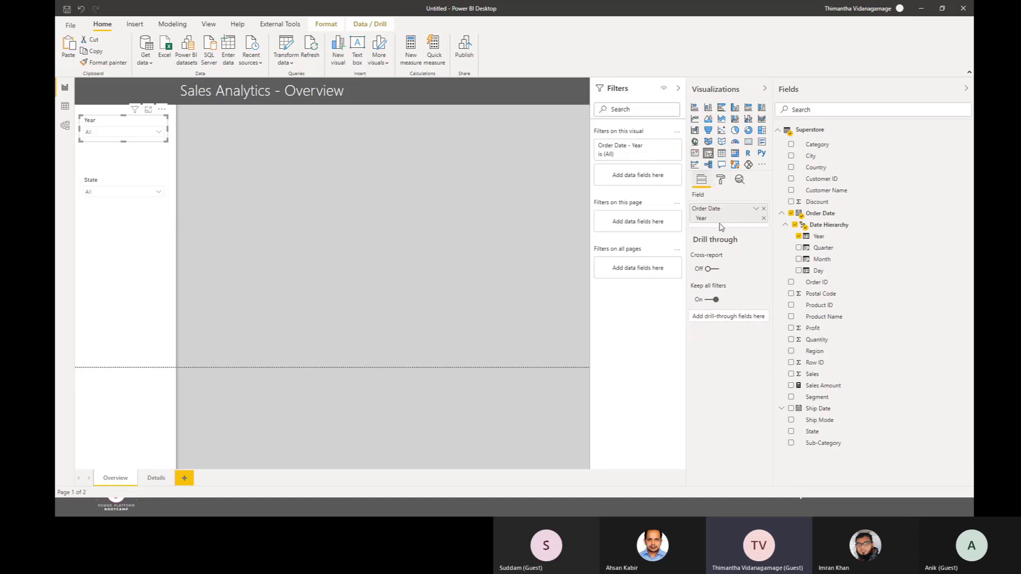
click(722, 179)
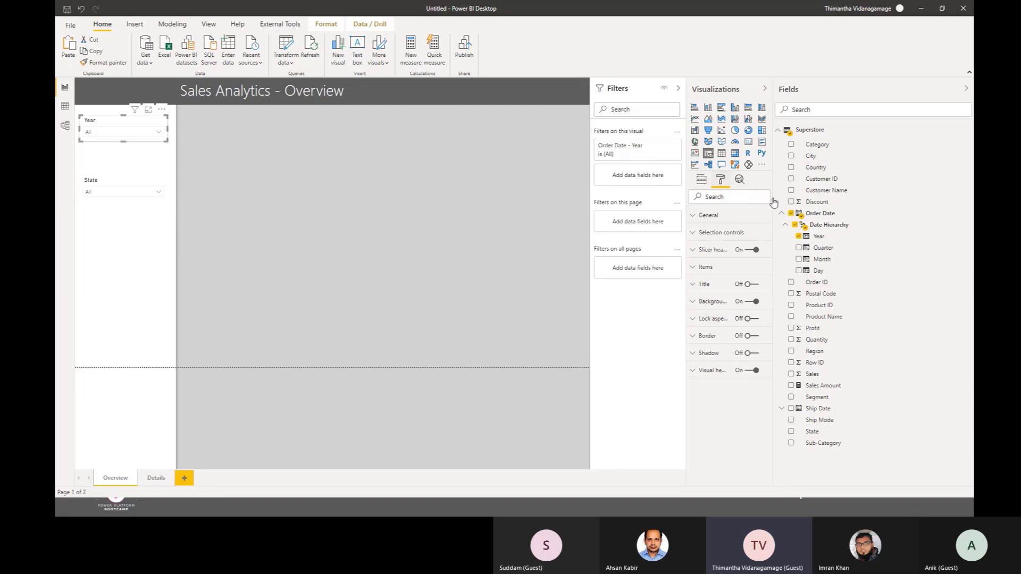
Step: Move the State slicer up so it sits just below the Year slicer with a small gap
drag(119, 182, 118, 160)
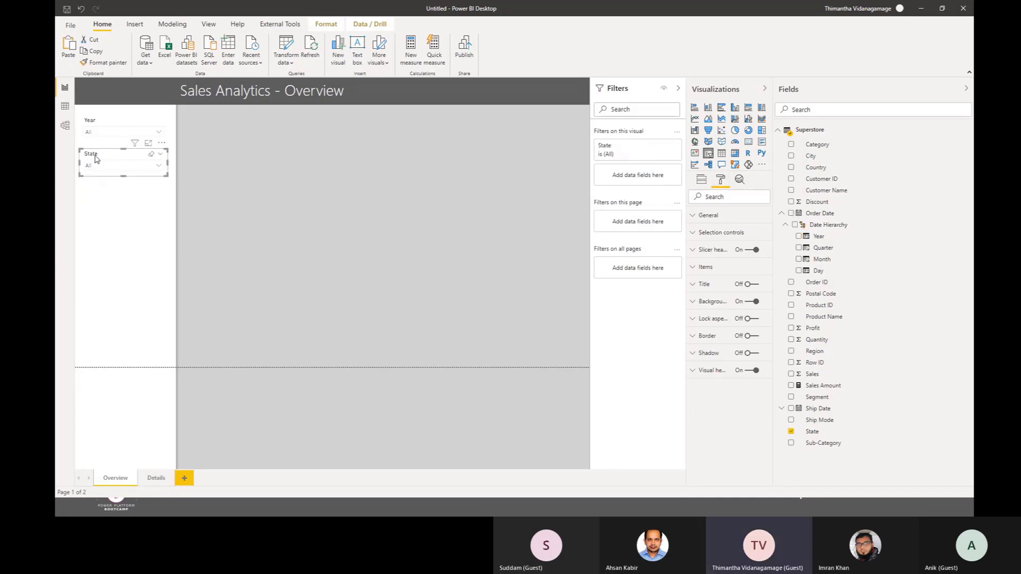
drag(103, 160, 102, 161)
Step: Copy the Year and State slicers together from Overview to the Details page without keeping them in sync
click(105, 127)
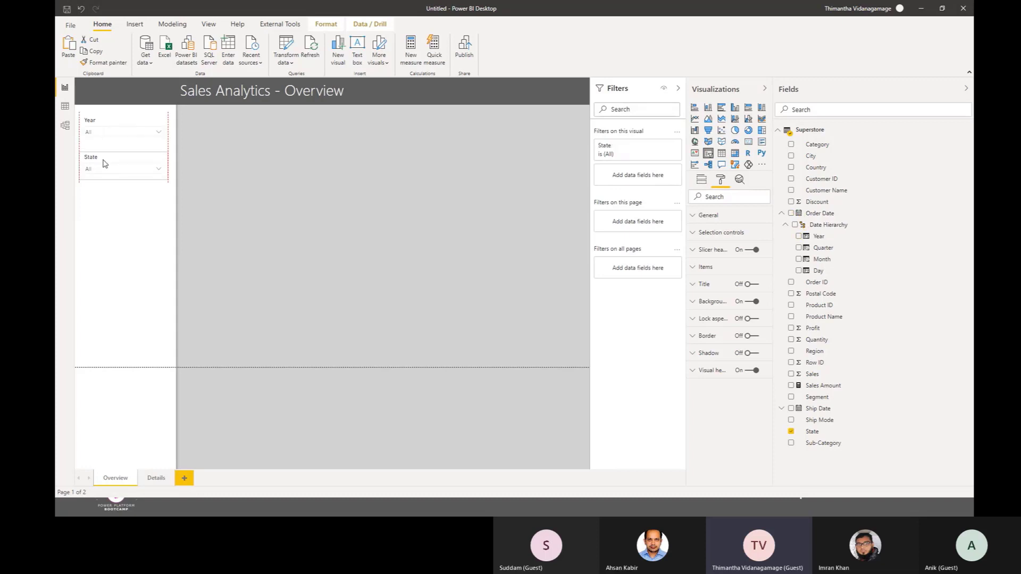
ctrl+click(105, 125)
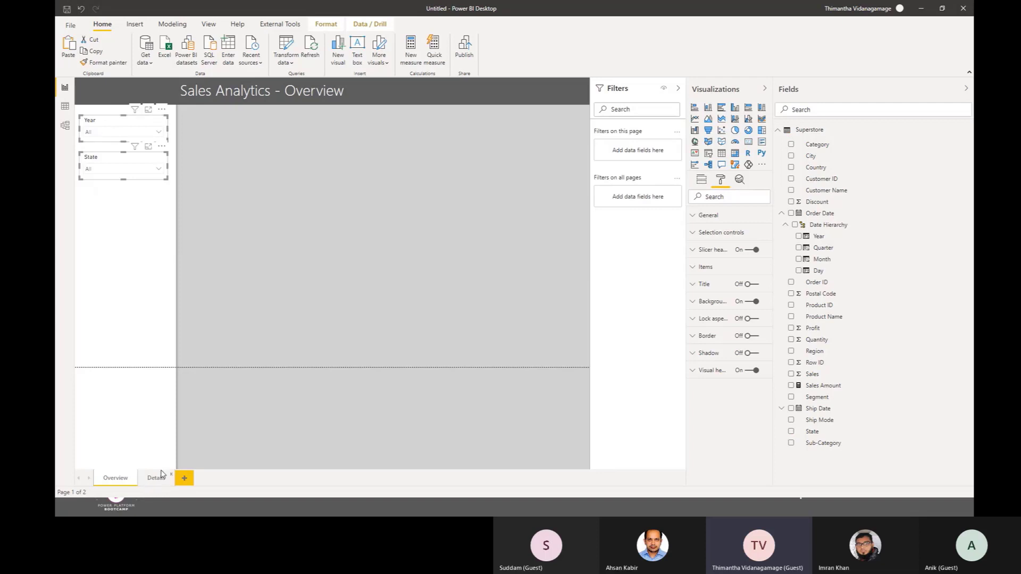
click(157, 477)
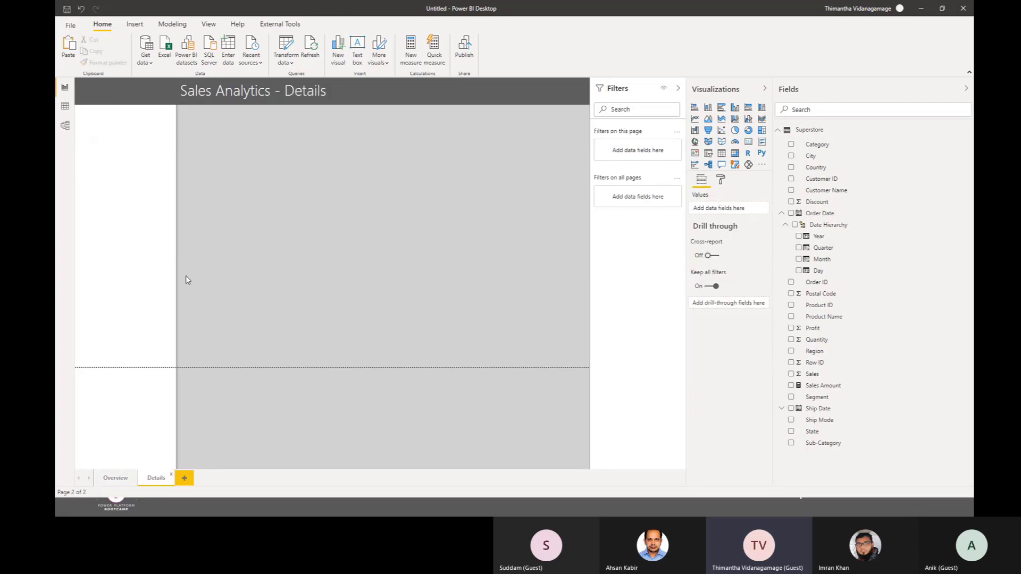
key(ctrl+v)
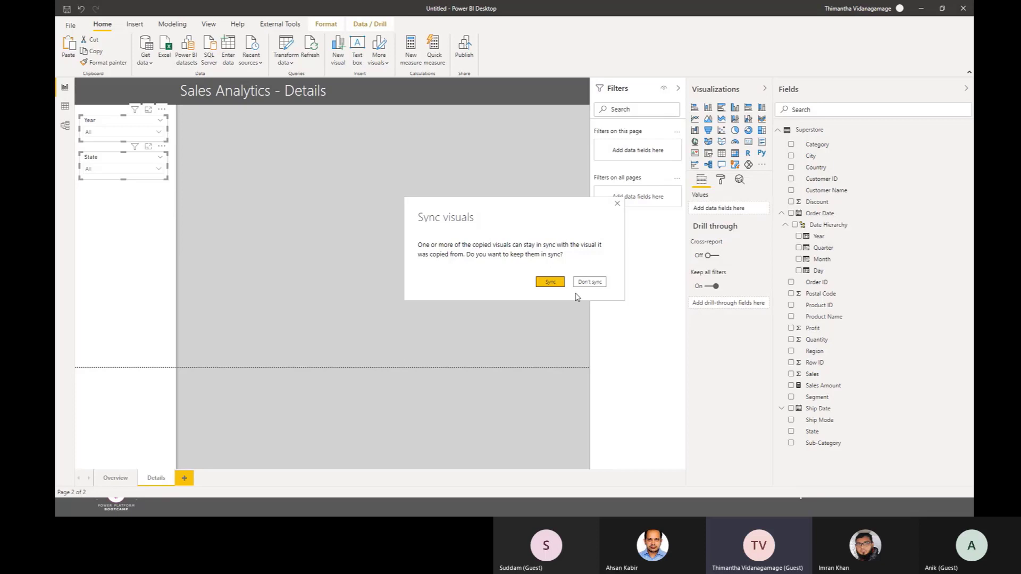
click(599, 283)
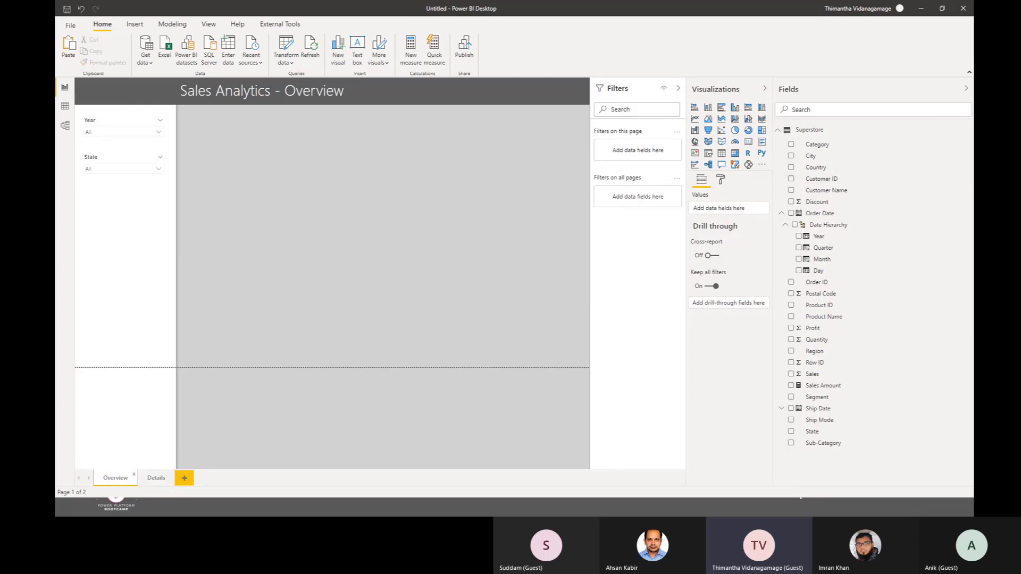
Step: Advance the slide show to the Report Visualizations slide and switch to the browser's "Choosing the Right Chart" PDF
key(alt+Tab)
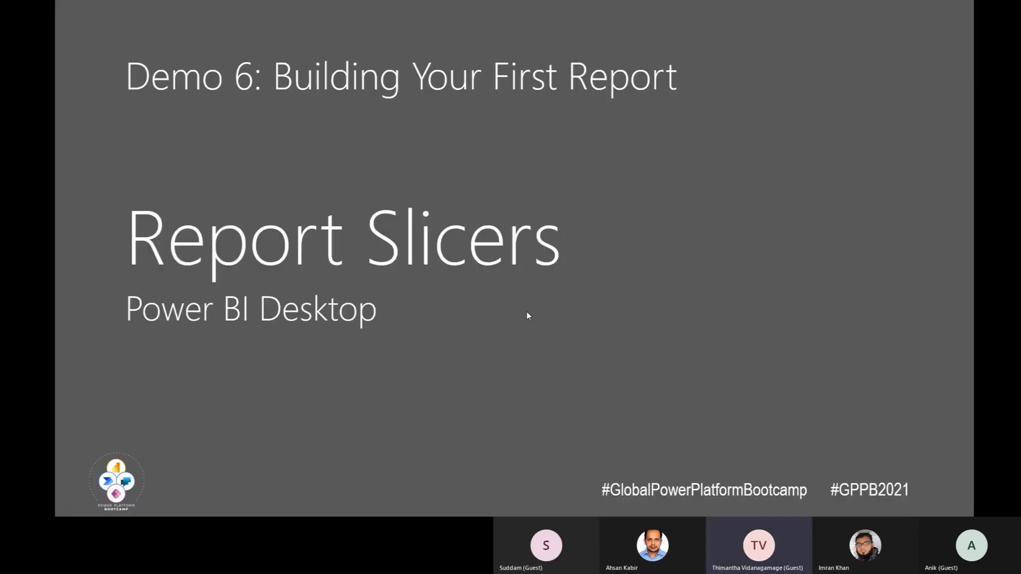
key(Right)
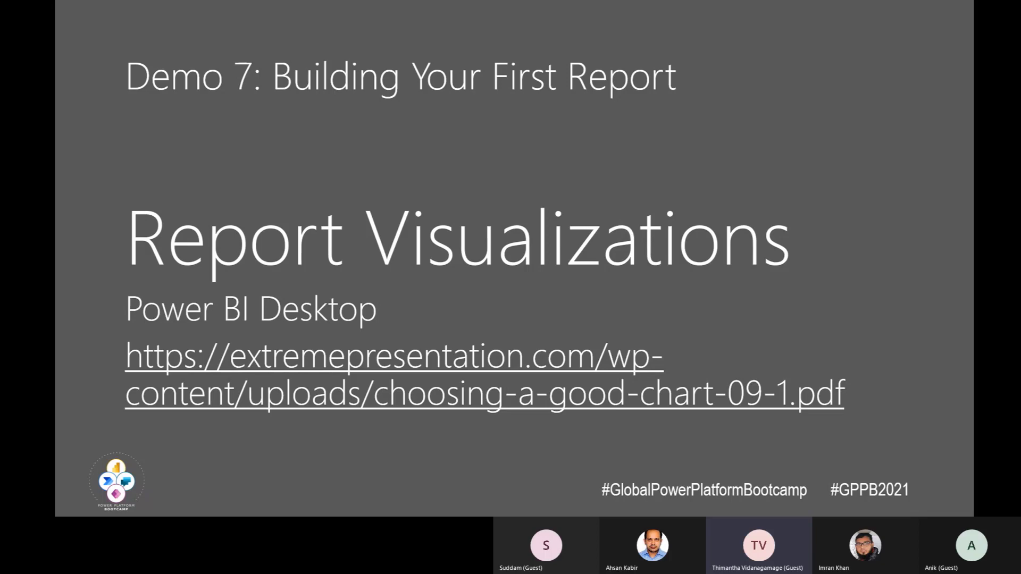
key(alt+Tab)
click(229, 8)
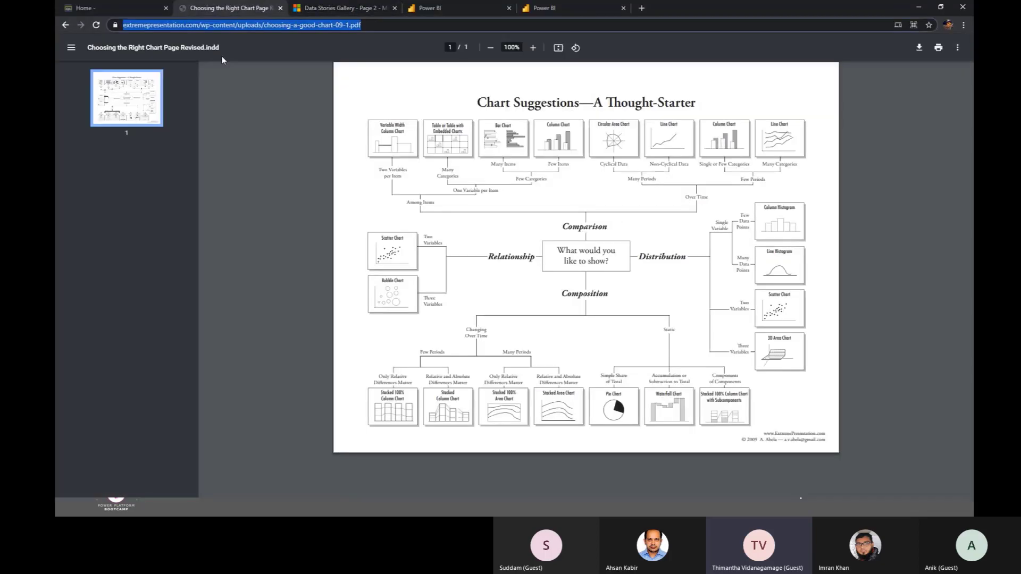
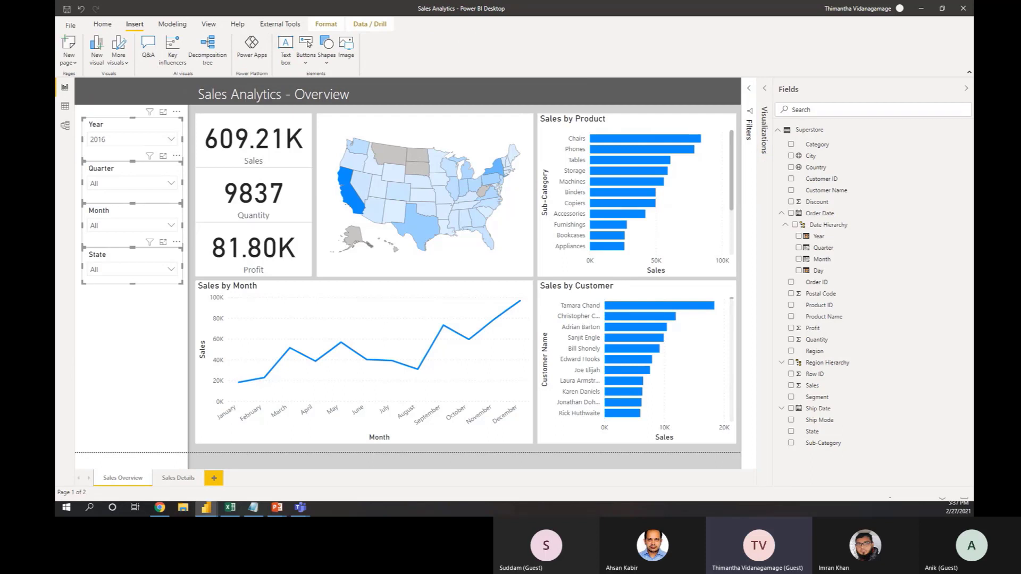
Step: Examine the Sales, Quantity and Profit cards on the finished Sales Analytics report's overview page
key(alt+Tab)
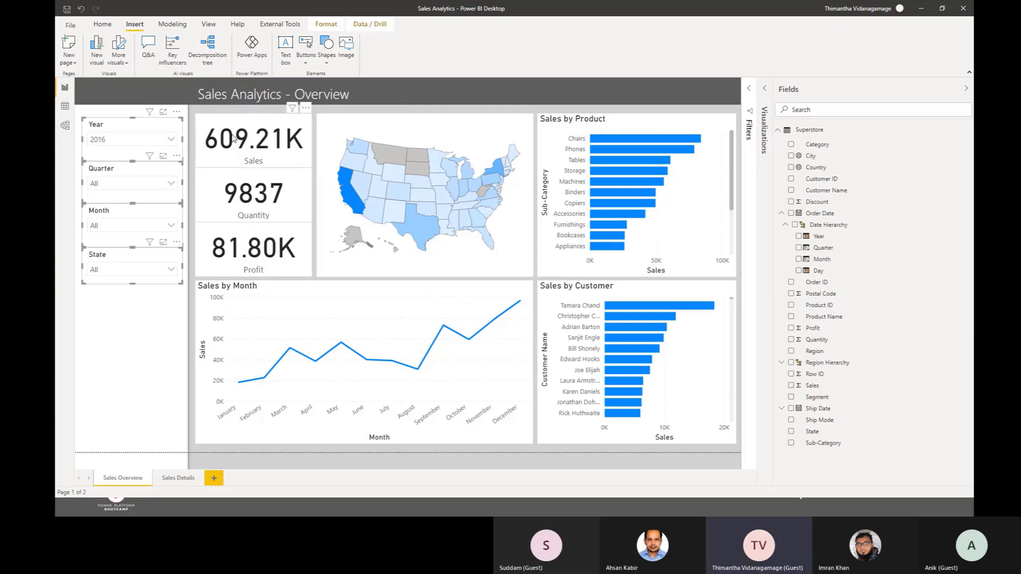
click(234, 139)
click(247, 212)
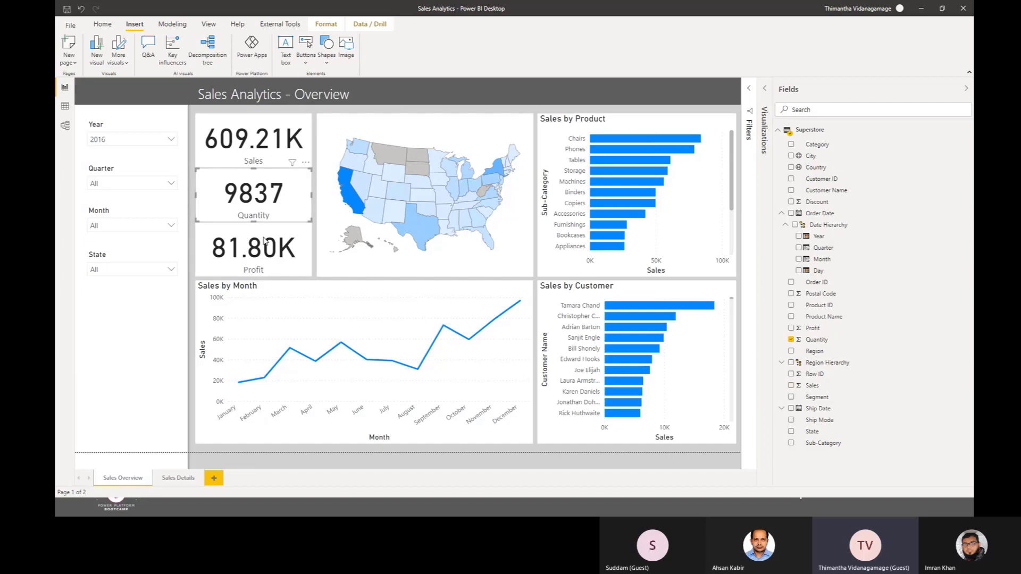
click(265, 252)
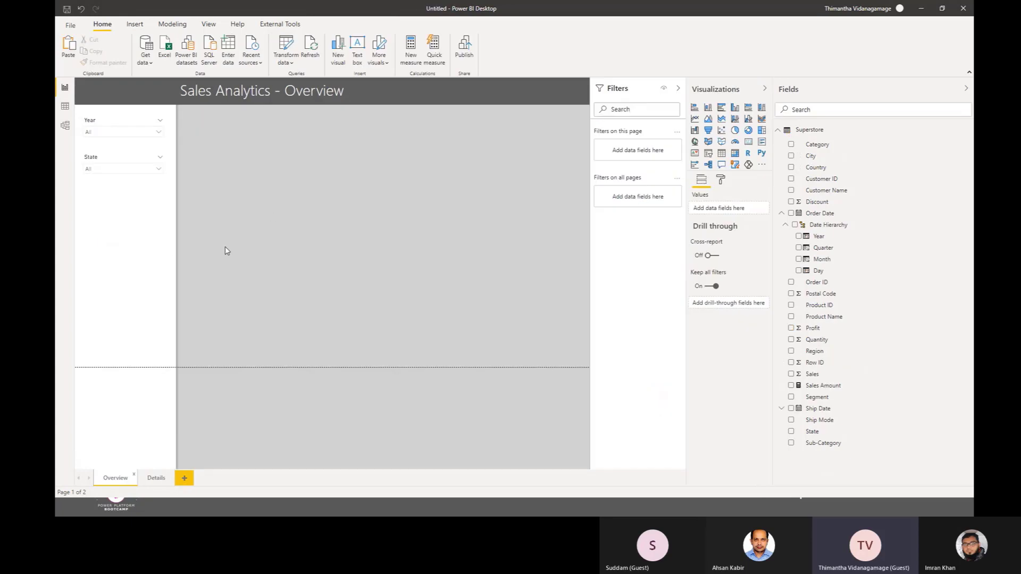
click(271, 214)
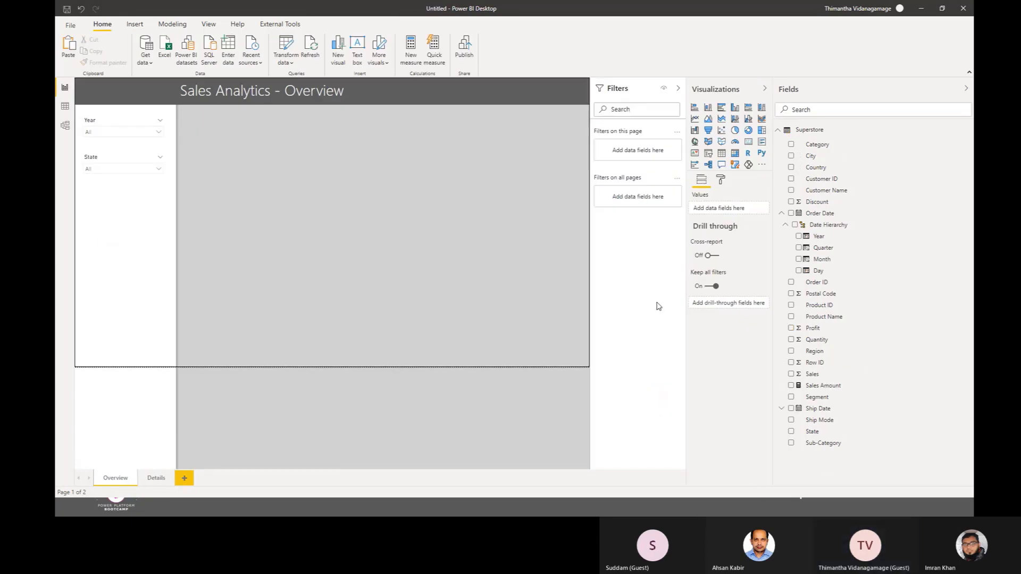
Step: Add a card showing Sales Amount to the untitled report's Overview page, placed just below the header beside the slicers and made roughly square
click(750, 145)
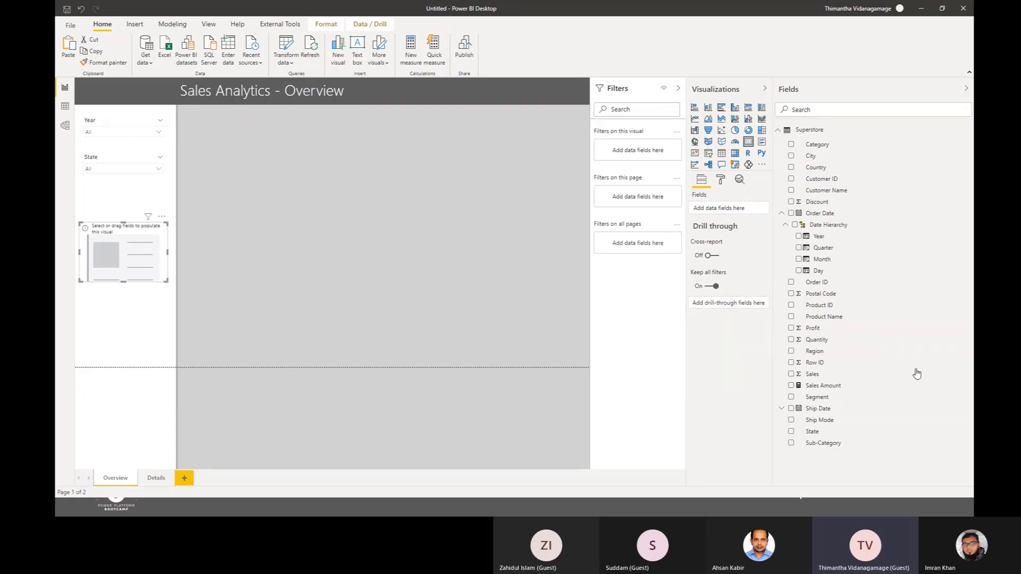
click(791, 385)
drag(120, 235, 242, 130)
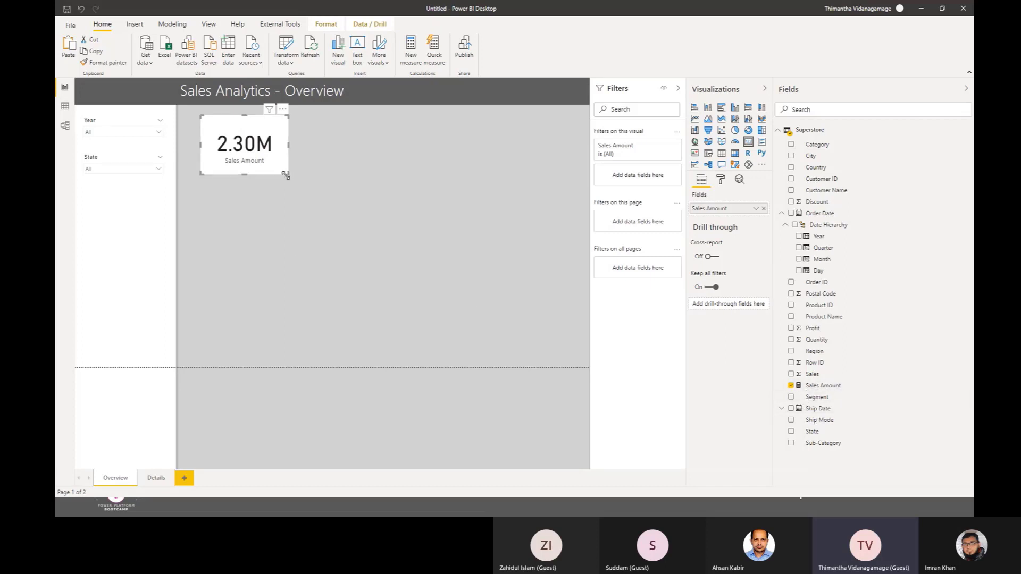
drag(285, 174, 289, 205)
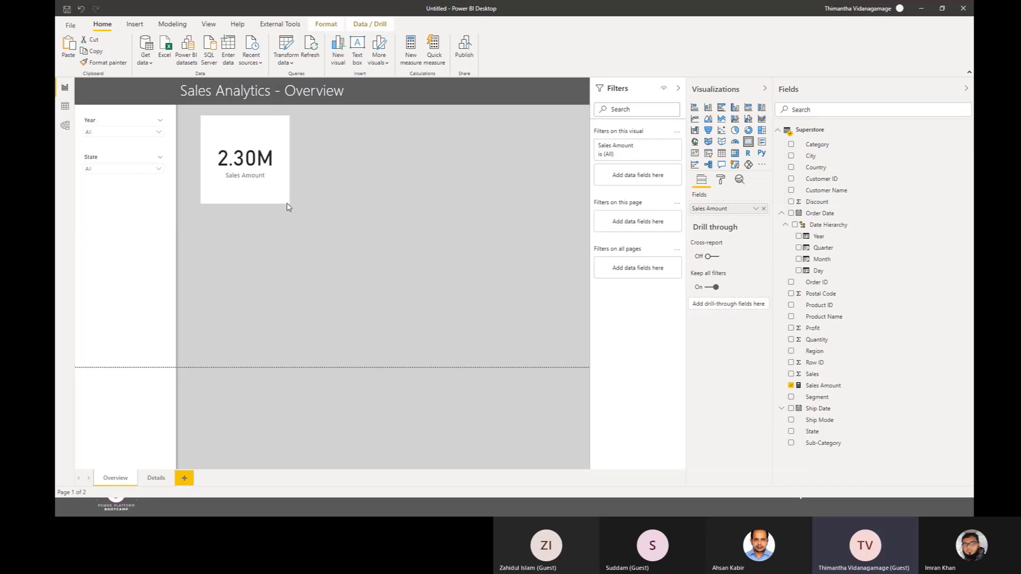
mouse_move(247, 143)
mouse_down()
mouse_move(221, 130)
mouse_move(260, 150)
mouse_up()
click(396, 334)
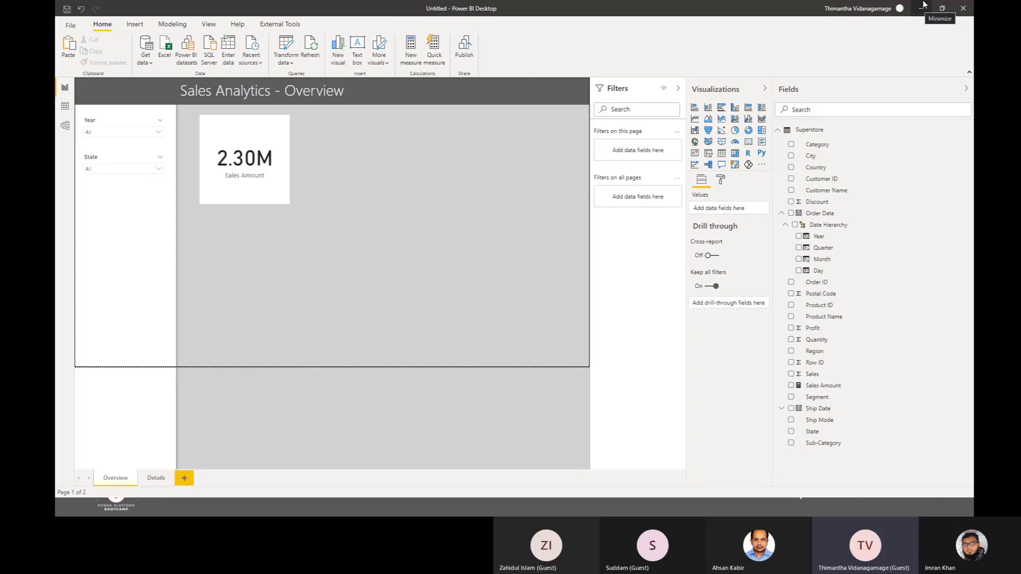
Step: Return to the finished Sales Analytics report and inspect the US map's visual type and fields
click(923, 7)
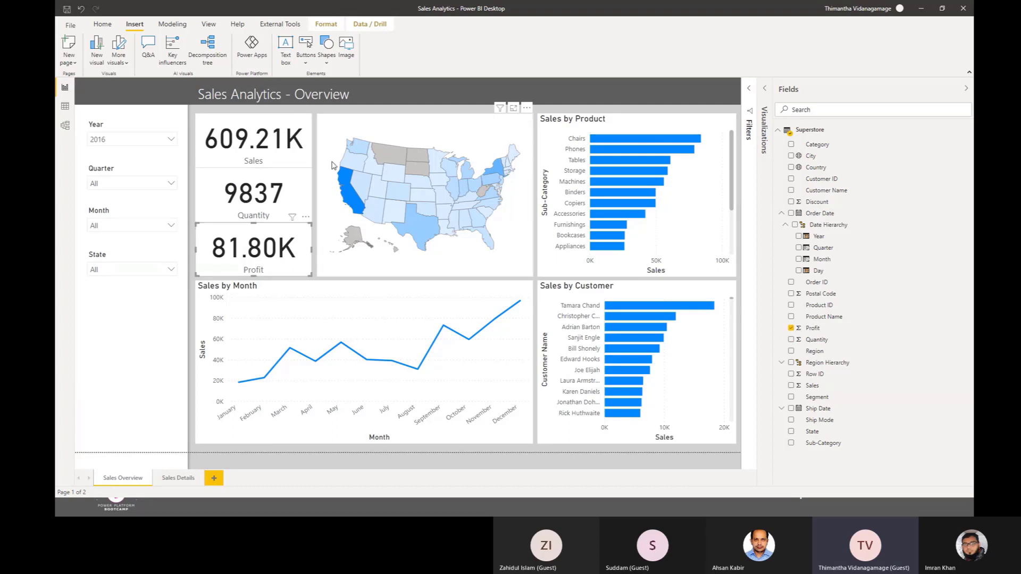
click(331, 168)
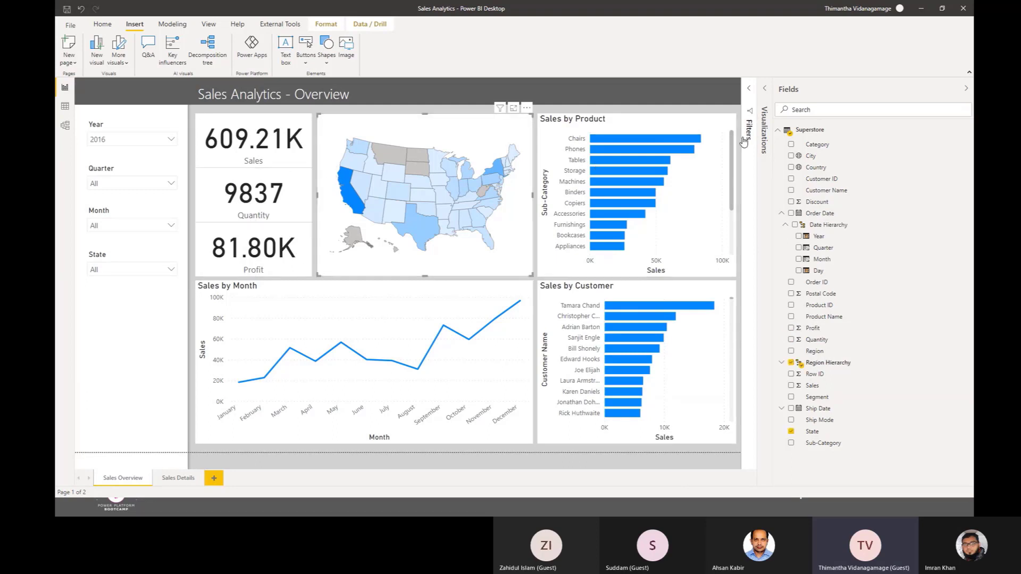
click(759, 108)
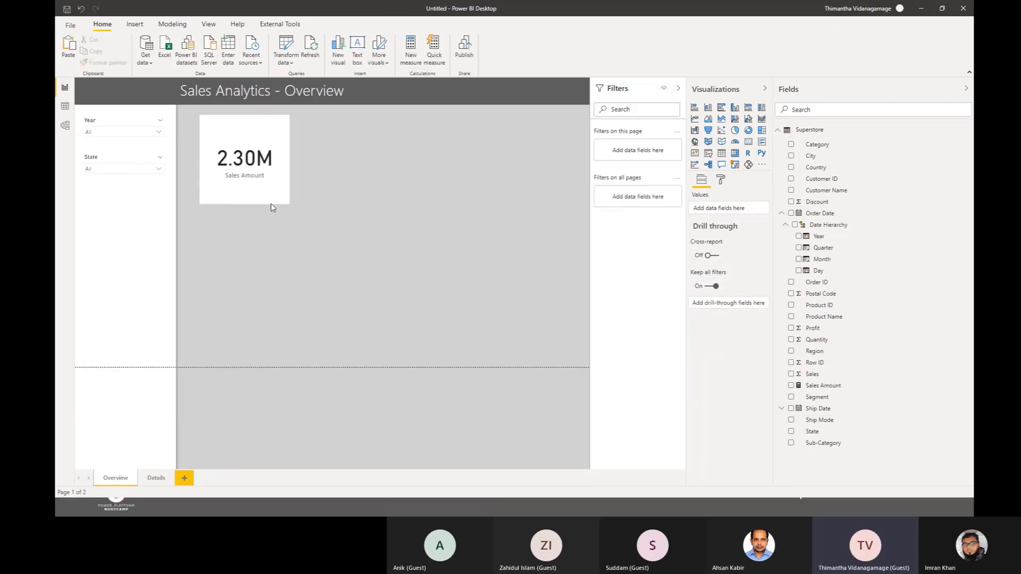
Step: Insert a large shape map beside the Sales Amount card in the untitled report, with State as its location
click(247, 183)
click(441, 201)
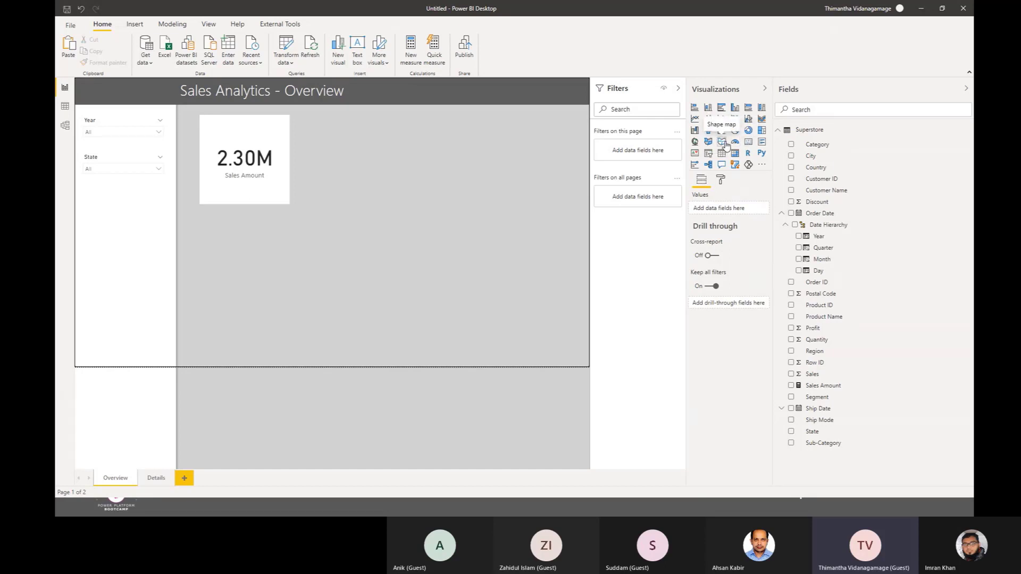
click(725, 144)
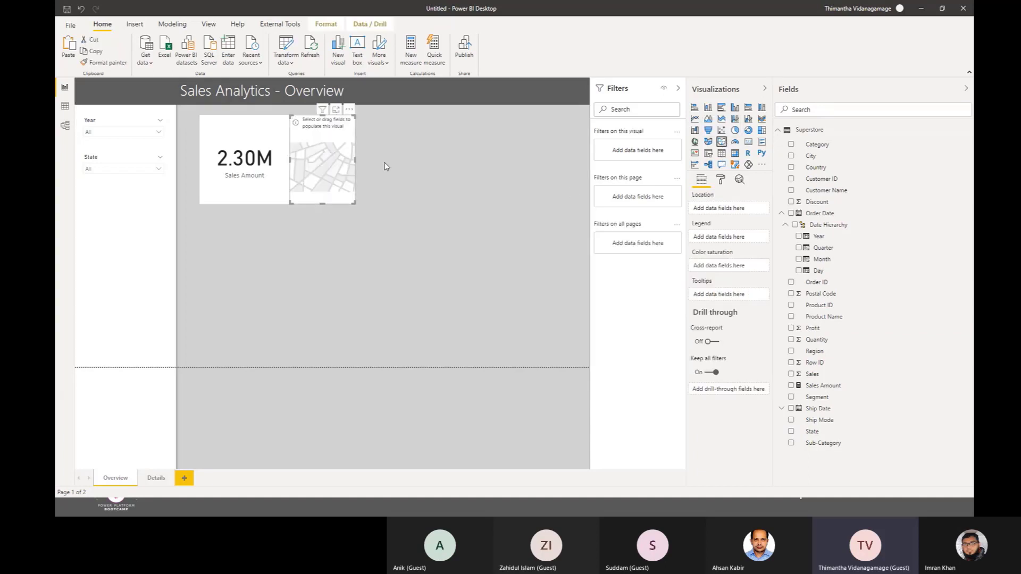
drag(330, 153, 372, 154)
drag(396, 203, 549, 243)
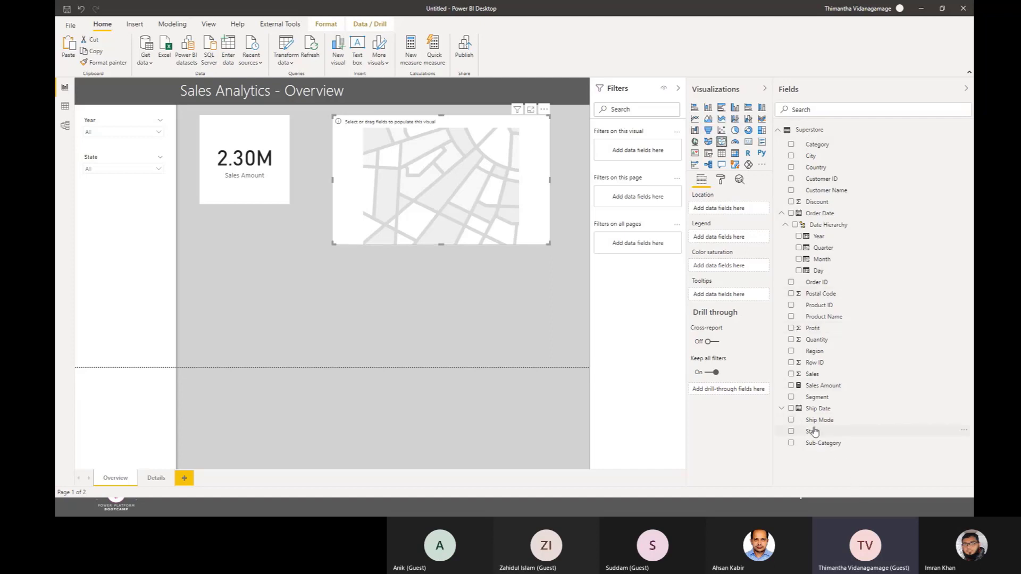
drag(813, 431, 714, 209)
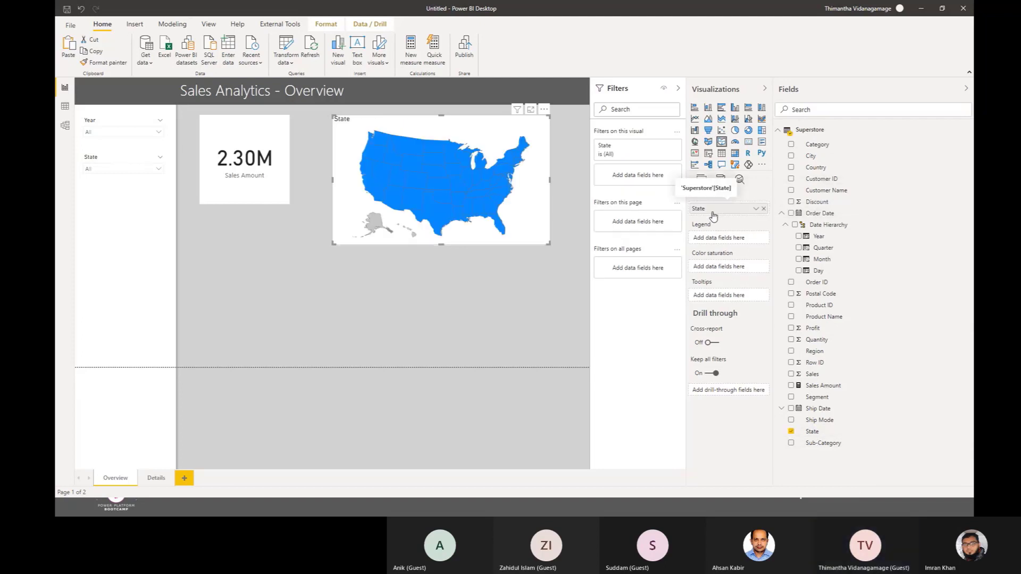
Step: Select individual states on the map one after another to examine how the Sales Amount card responds, ending with no state selected
click(375, 145)
click(412, 165)
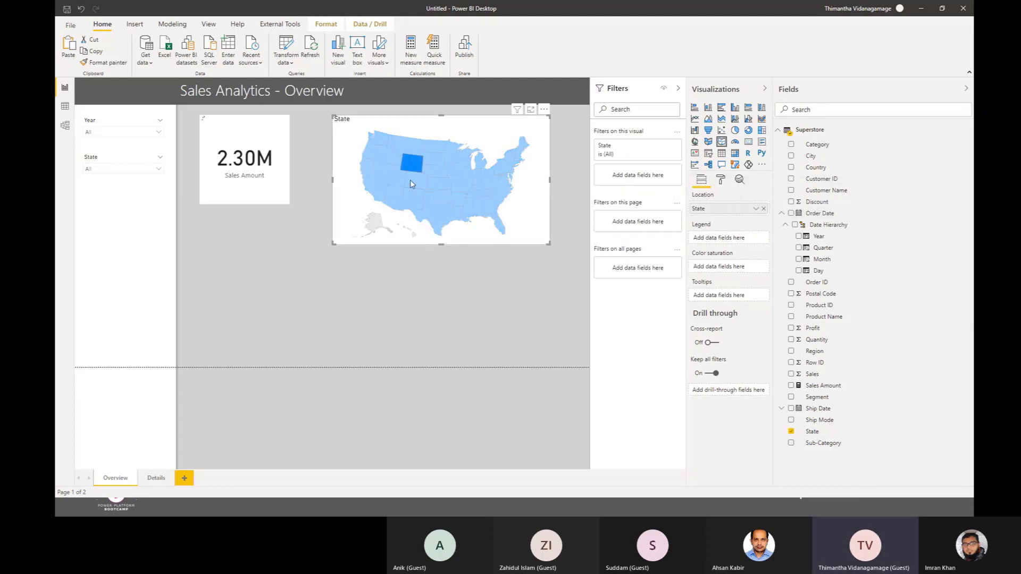
click(418, 182)
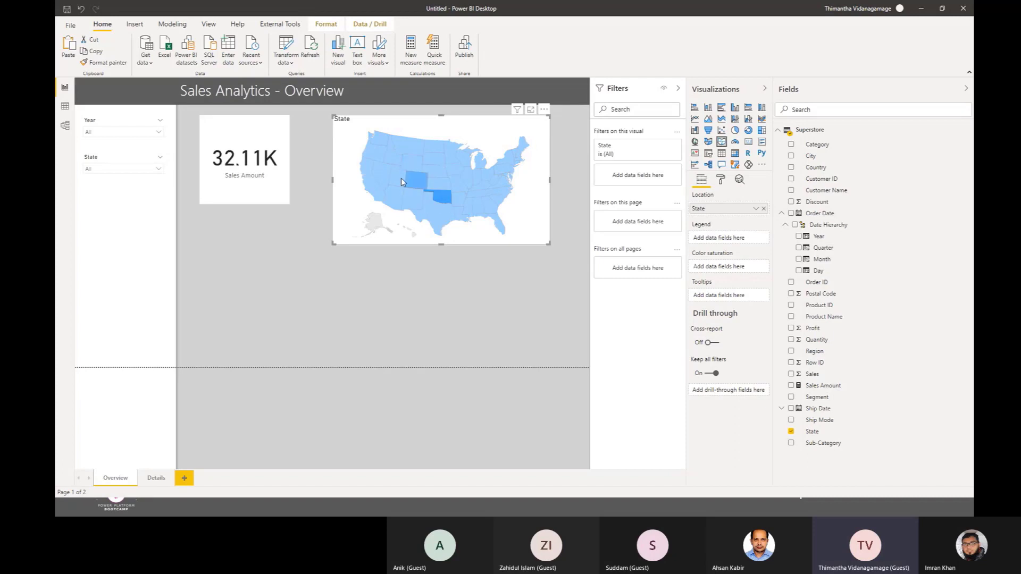
click(402, 181)
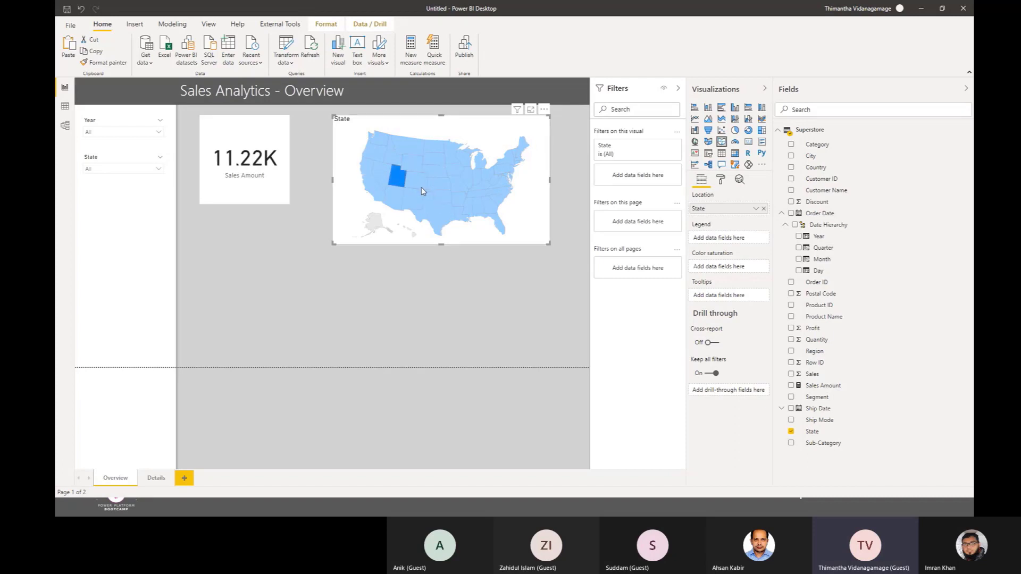
click(425, 184)
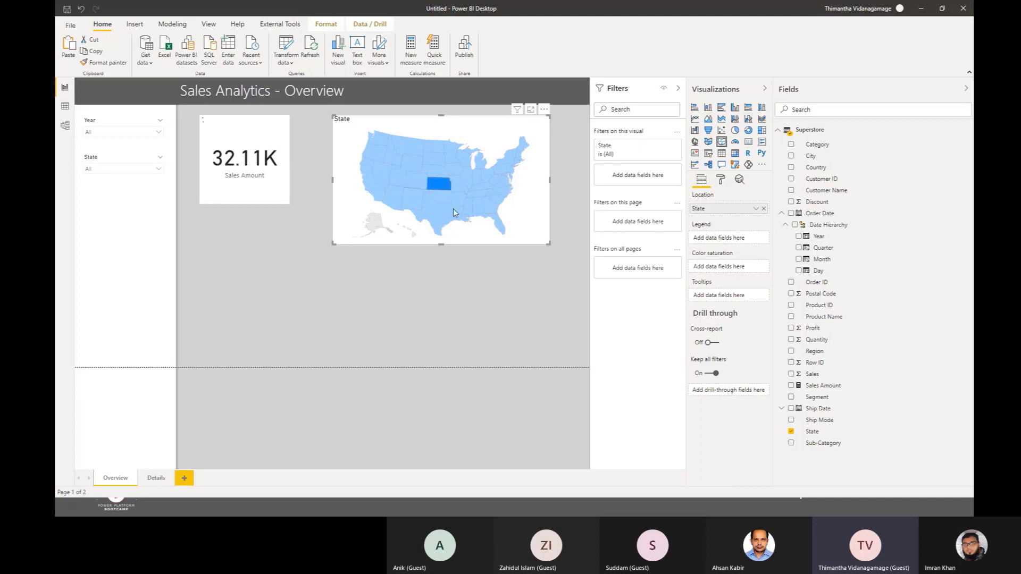
click(452, 189)
click(460, 193)
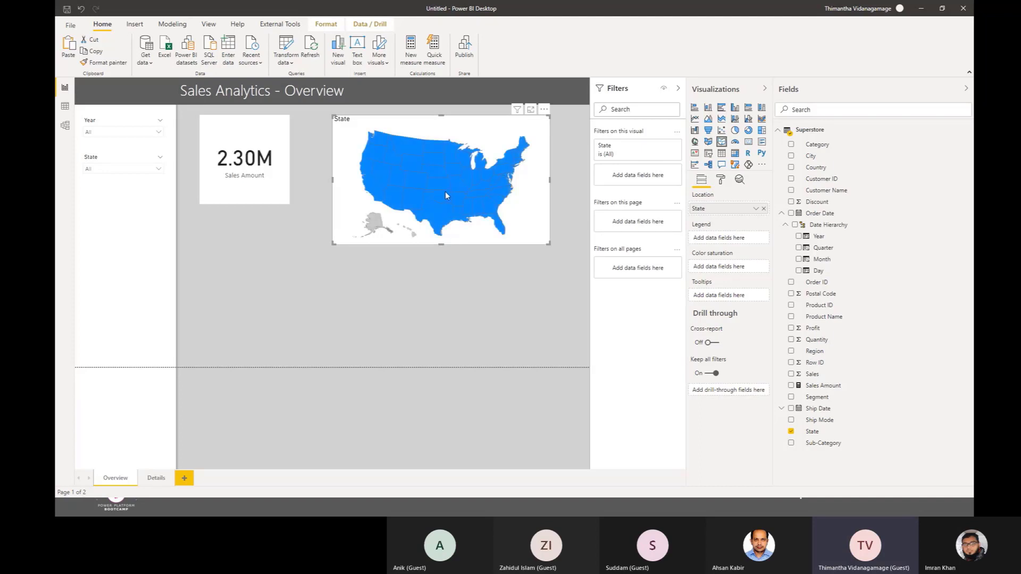
click(442, 189)
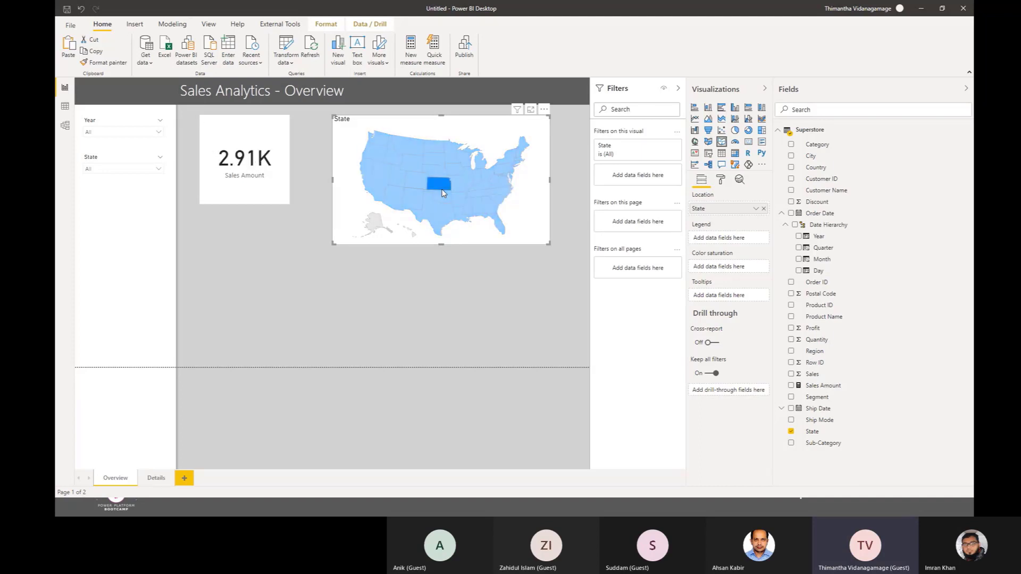
click(418, 166)
click(468, 177)
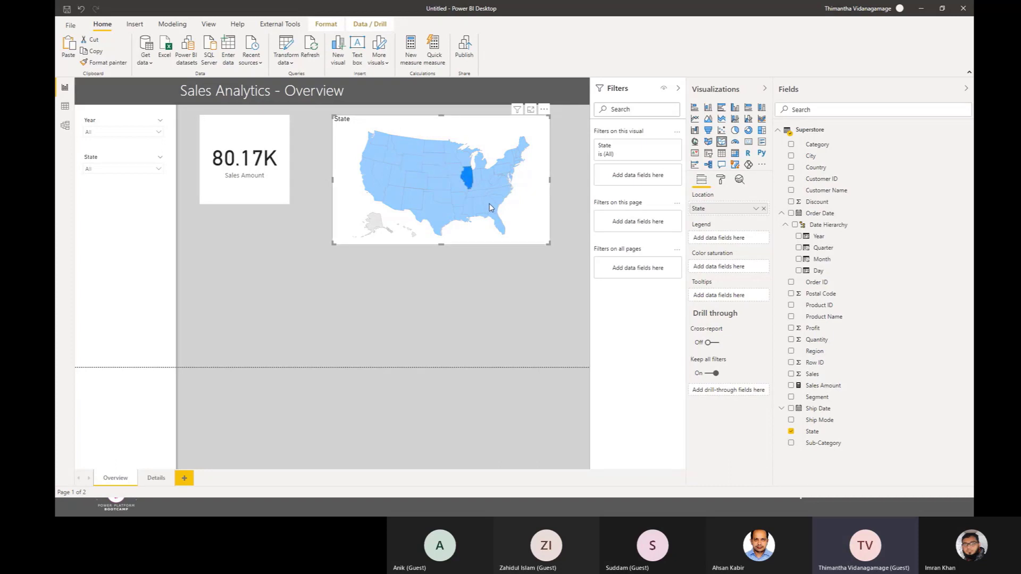
click(496, 212)
click(502, 251)
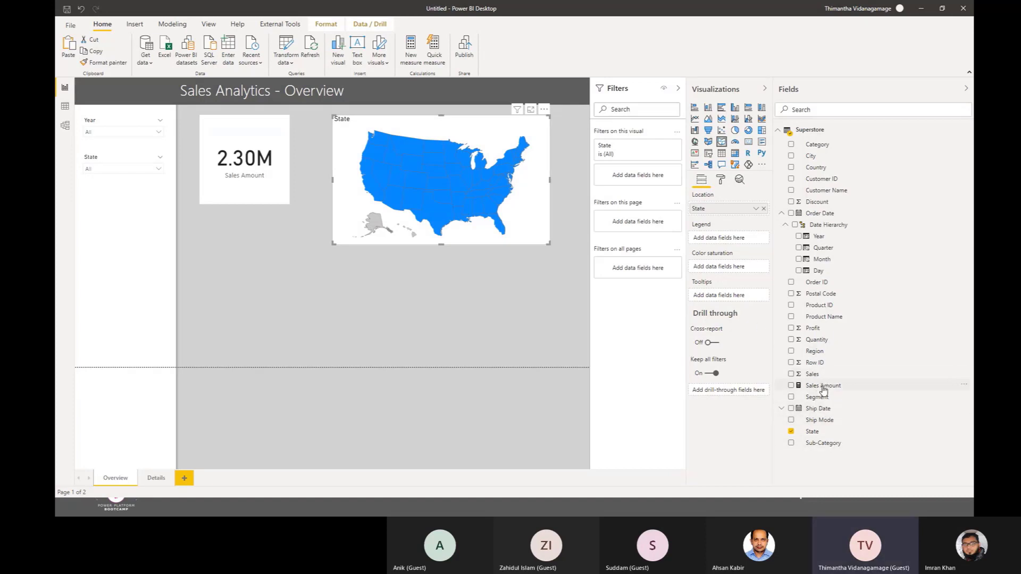
Step: Use Sales Amount as the map's color saturation and turn off the map's title
drag(823, 390, 721, 272)
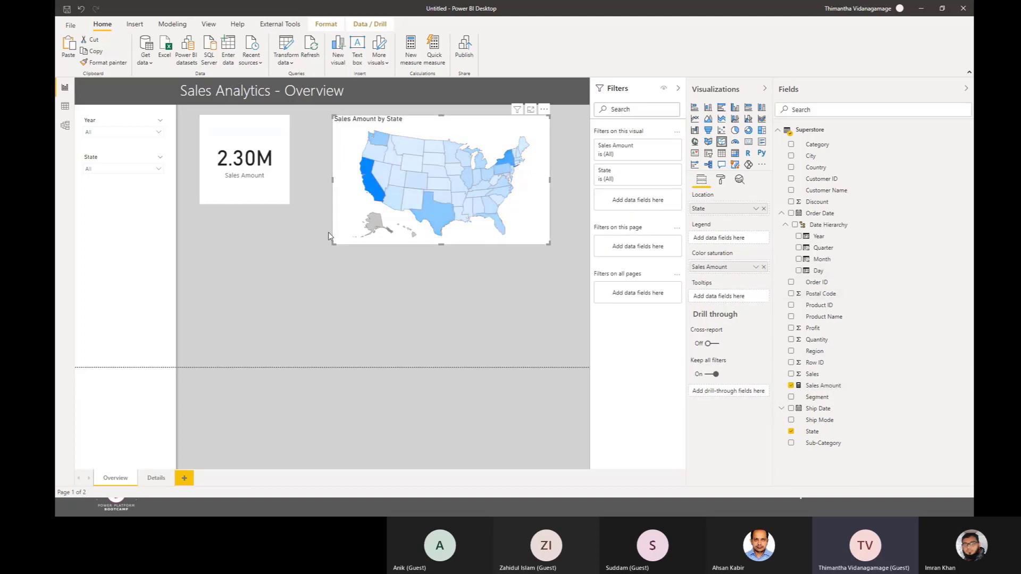
drag(334, 243, 334, 272)
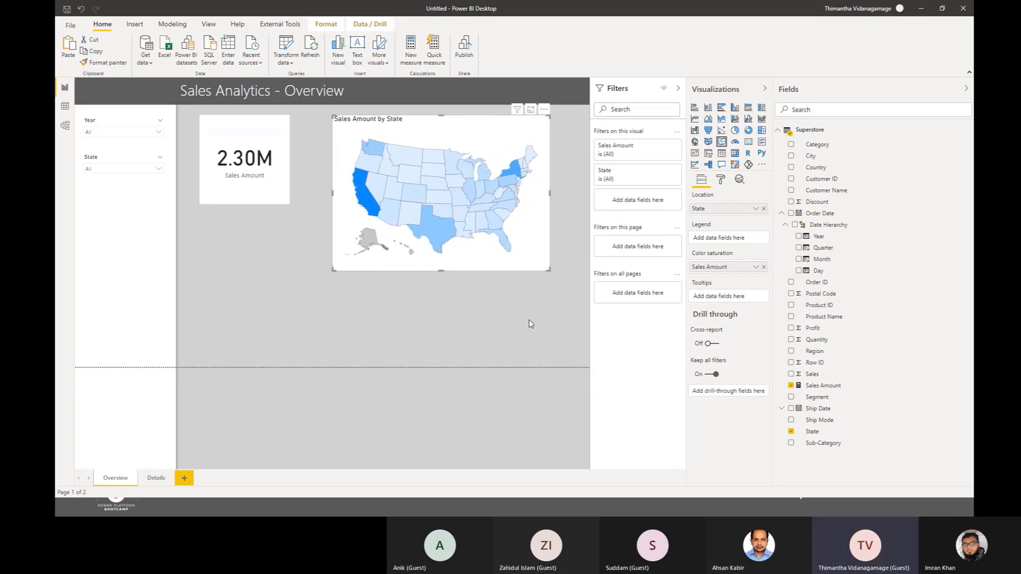
click(722, 180)
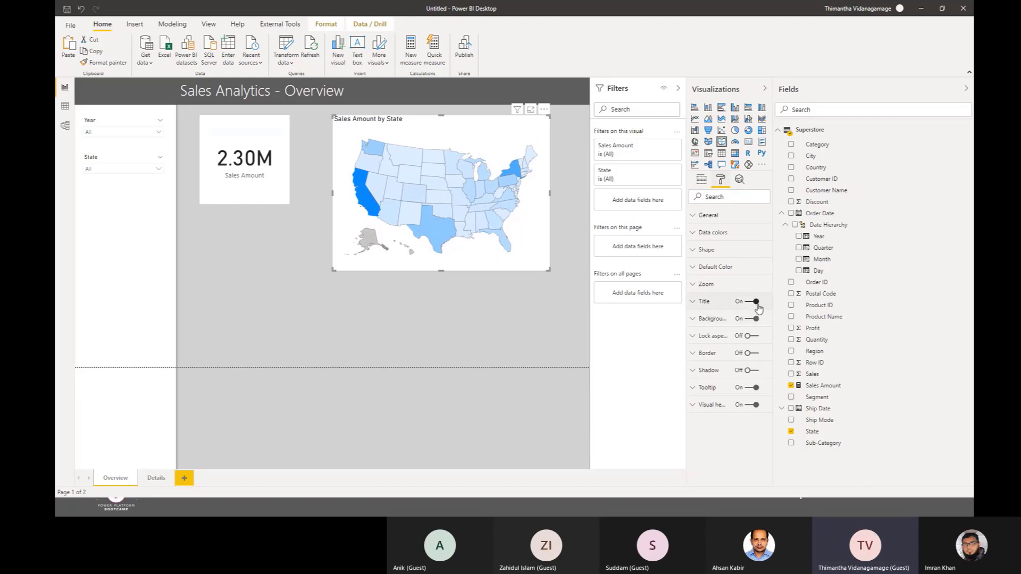
click(756, 302)
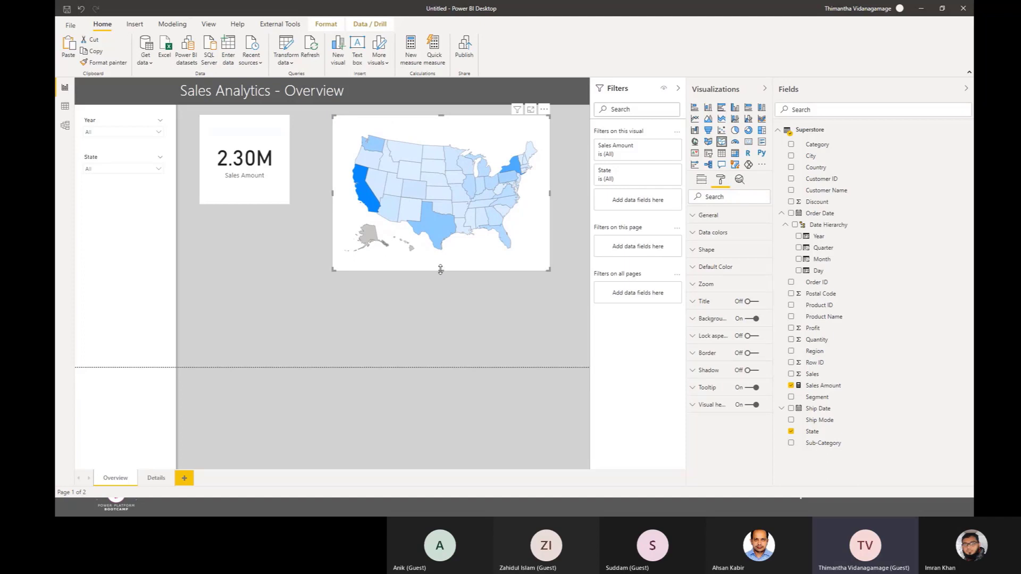
Step: Shrink the map's height and width, and shift the card and map towards the slicers so they sit close together below the header
drag(440, 269, 451, 222)
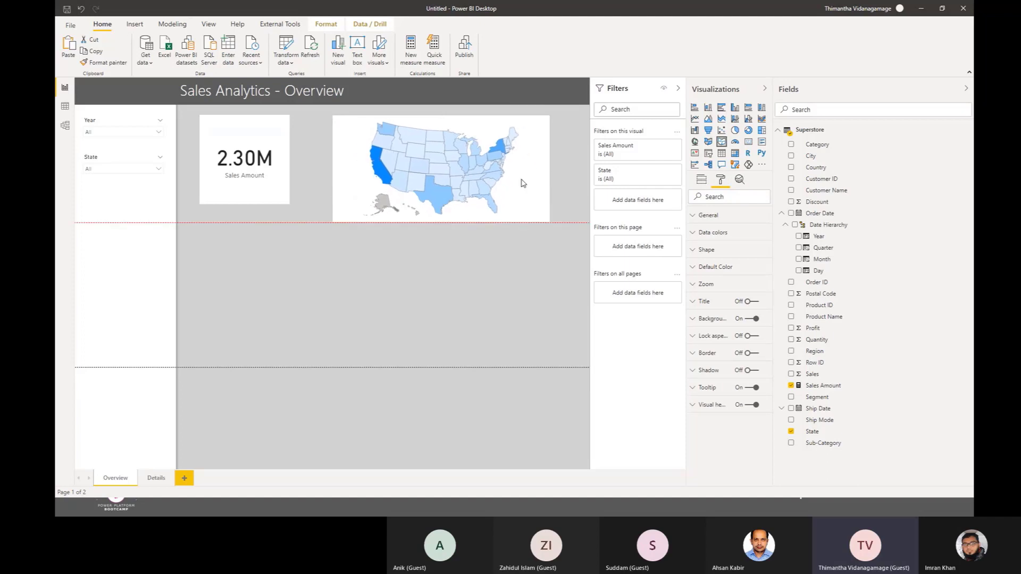
drag(550, 168, 515, 178)
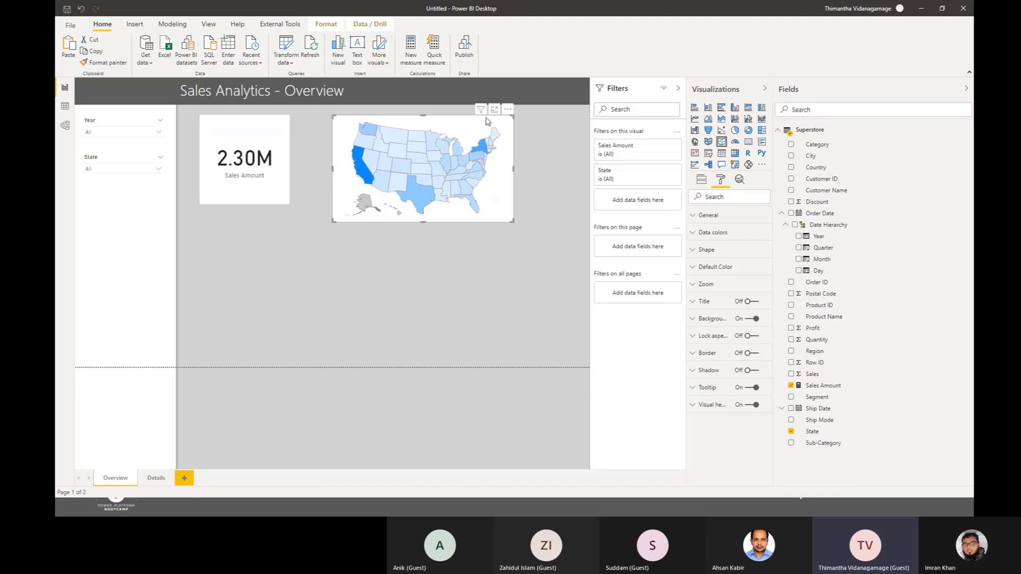
drag(492, 120, 475, 109)
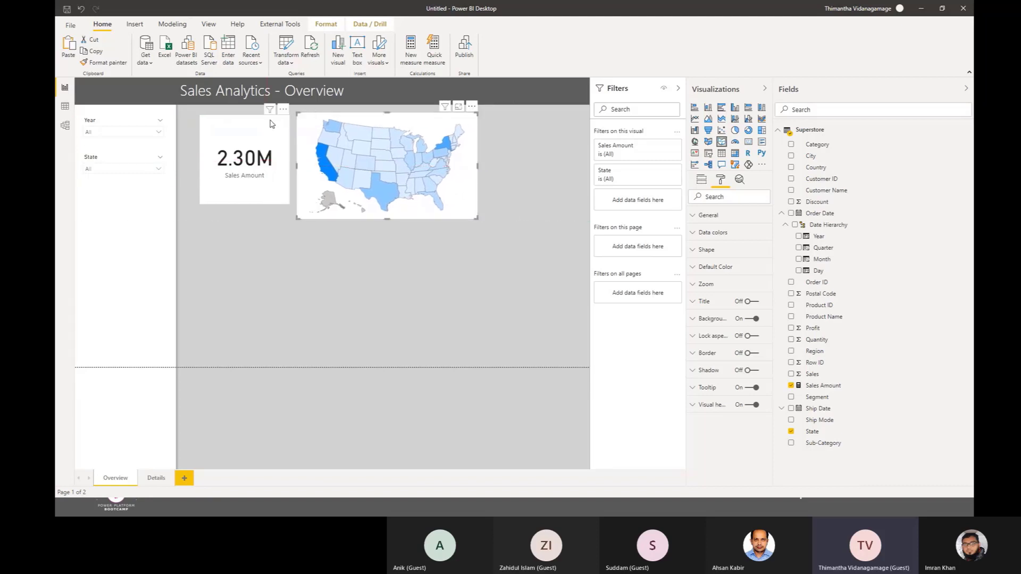
drag(270, 124, 255, 124)
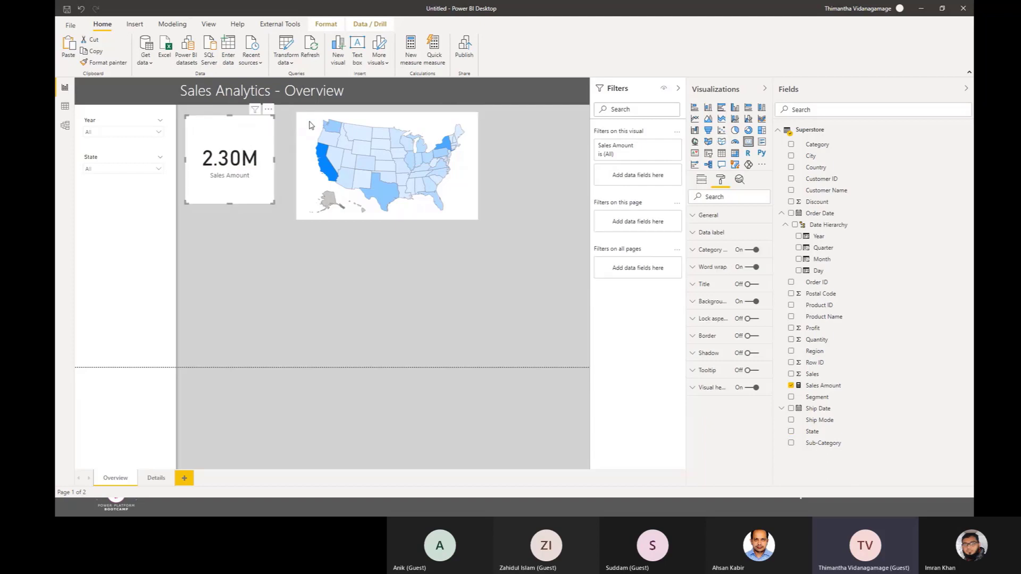
click(459, 127)
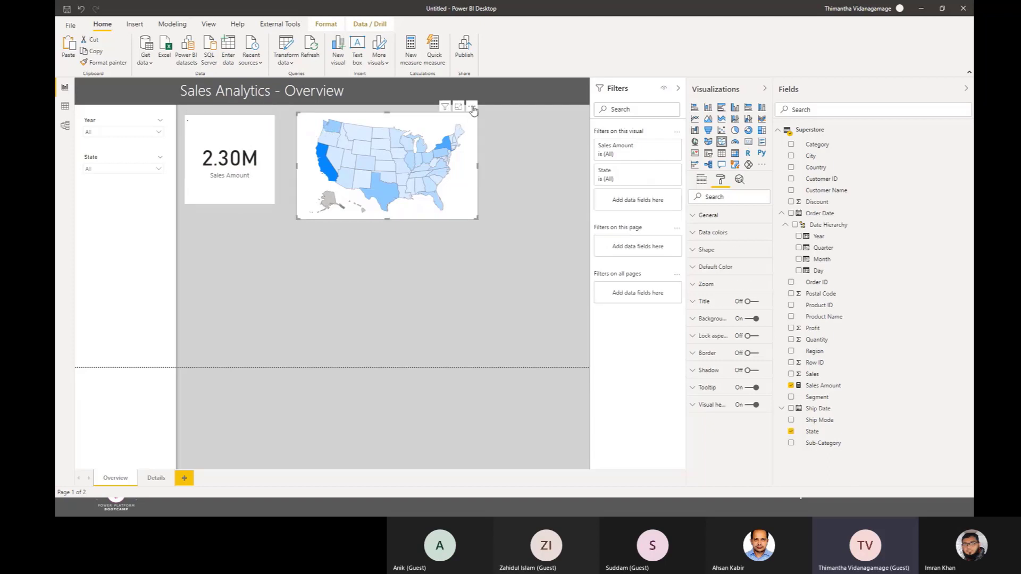
drag(472, 109, 455, 111)
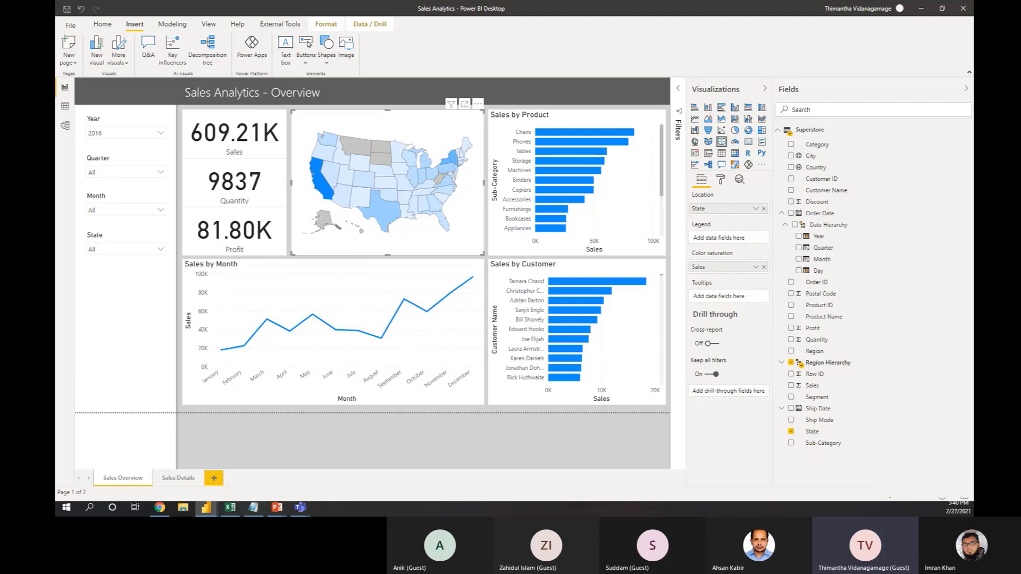
Step: Examine the map's position, width and height in its General format settings in the finished Sales Analytics report
click(719, 181)
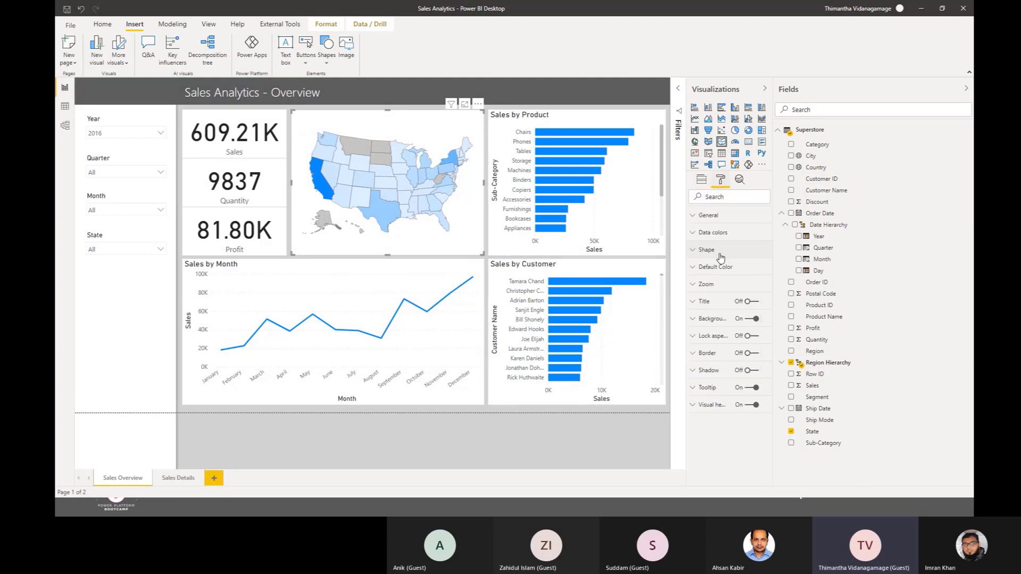
click(711, 219)
click(726, 218)
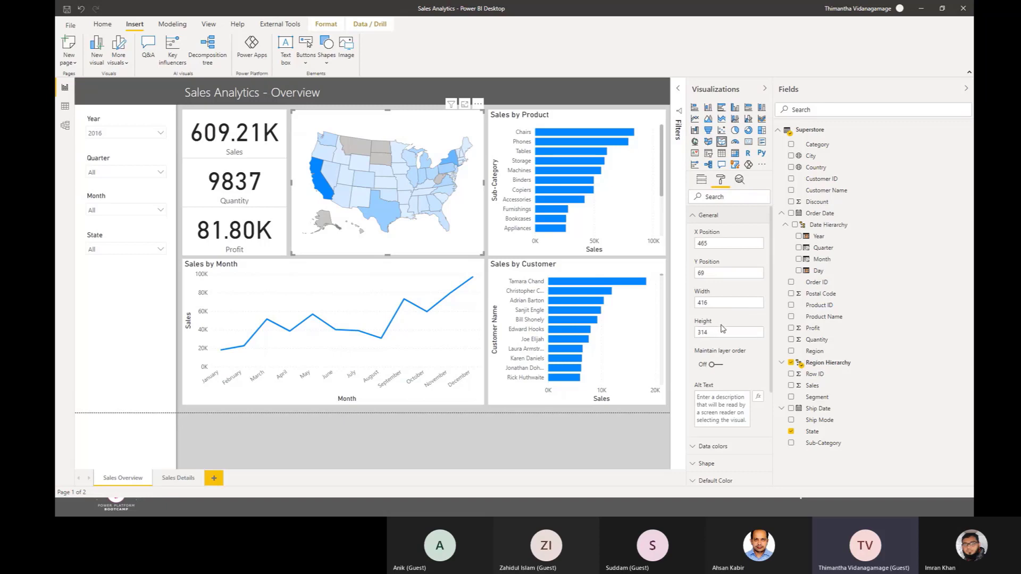
click(728, 335)
scroll(773, 327, down, 1)
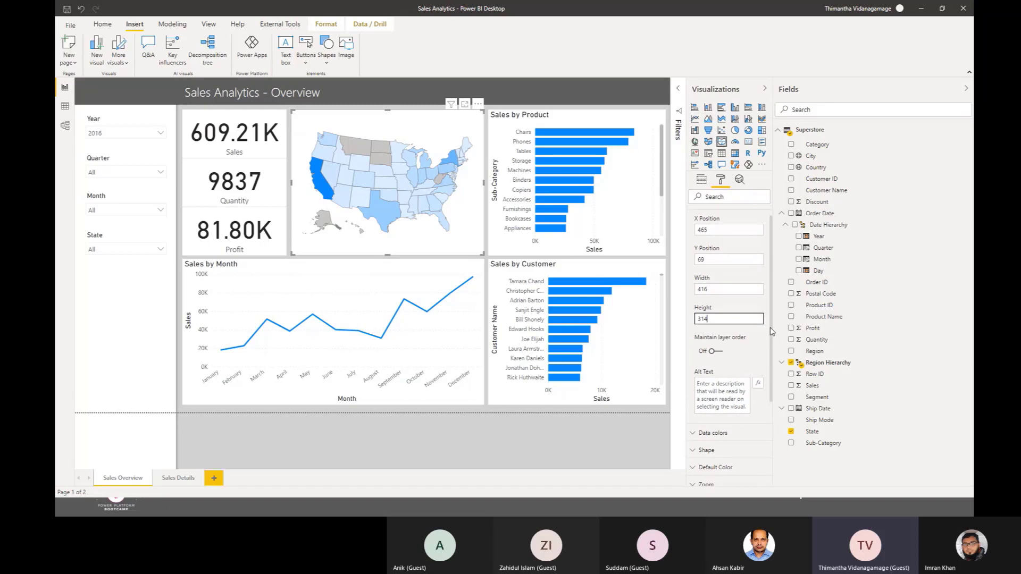
Step: Return to the untitled report and set the map's height to 314 in its General format settings
scroll(772, 331, down, 1)
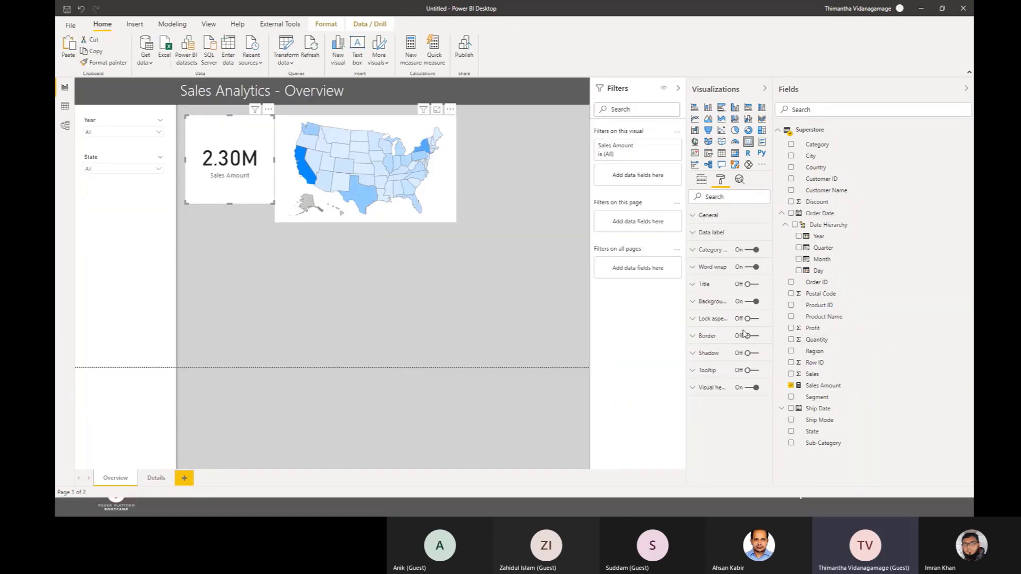
click(344, 166)
click(718, 215)
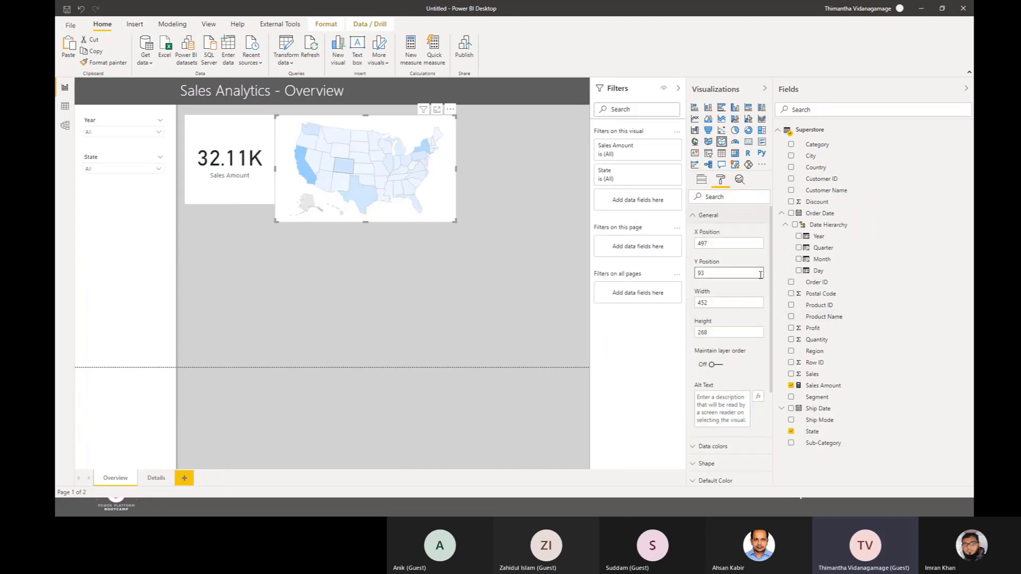
click(725, 336)
drag(710, 337, 660, 340)
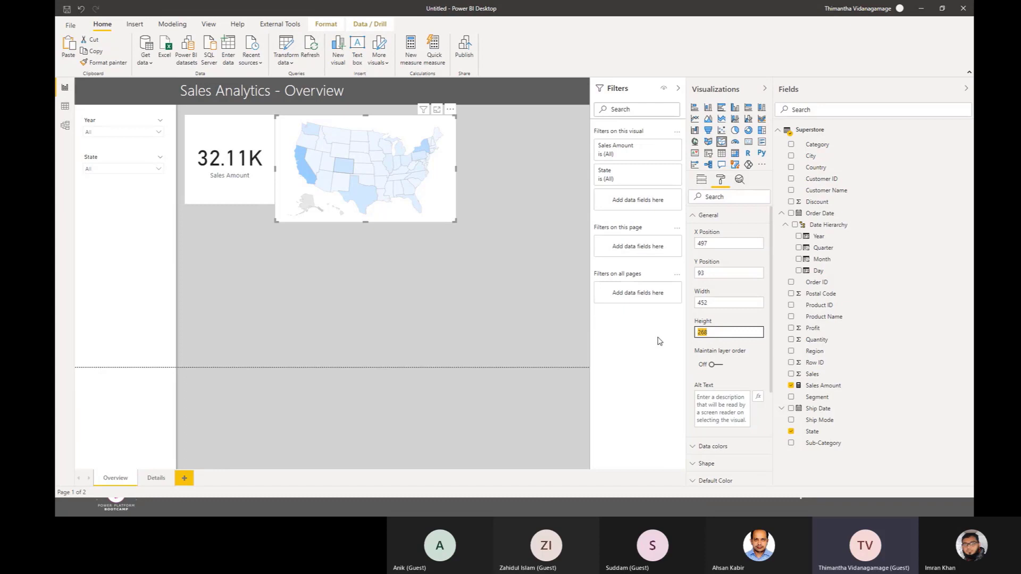
key(Return)
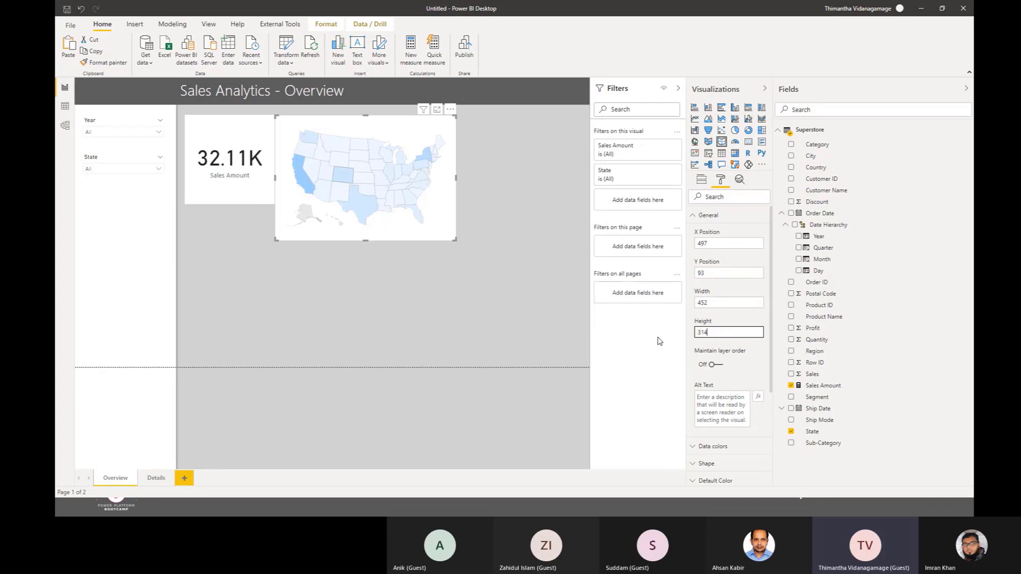
Step: Stretch the Sales Amount card downward until its lower edge lines up with the map's
click(231, 207)
click(233, 204)
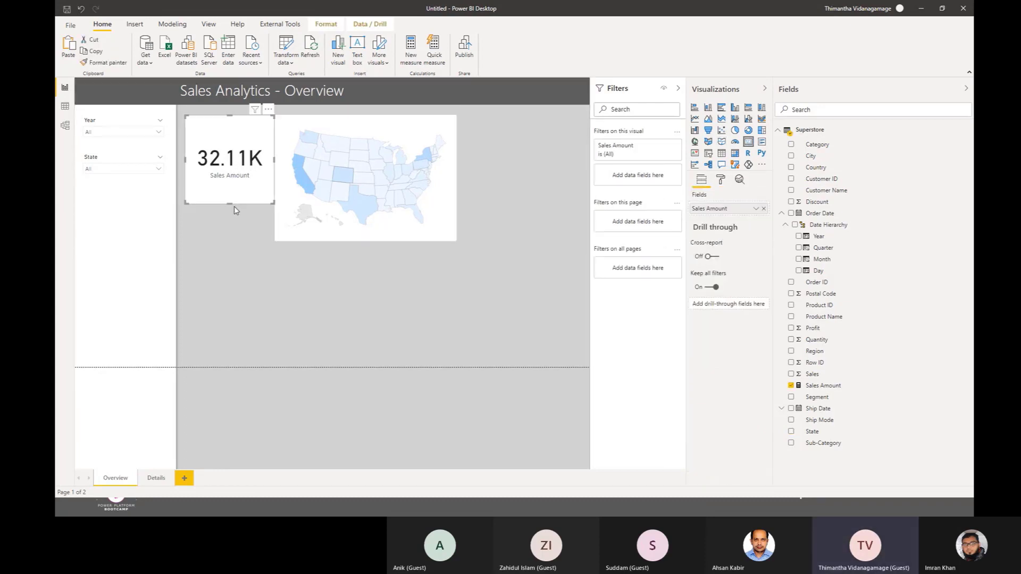
drag(231, 203, 230, 241)
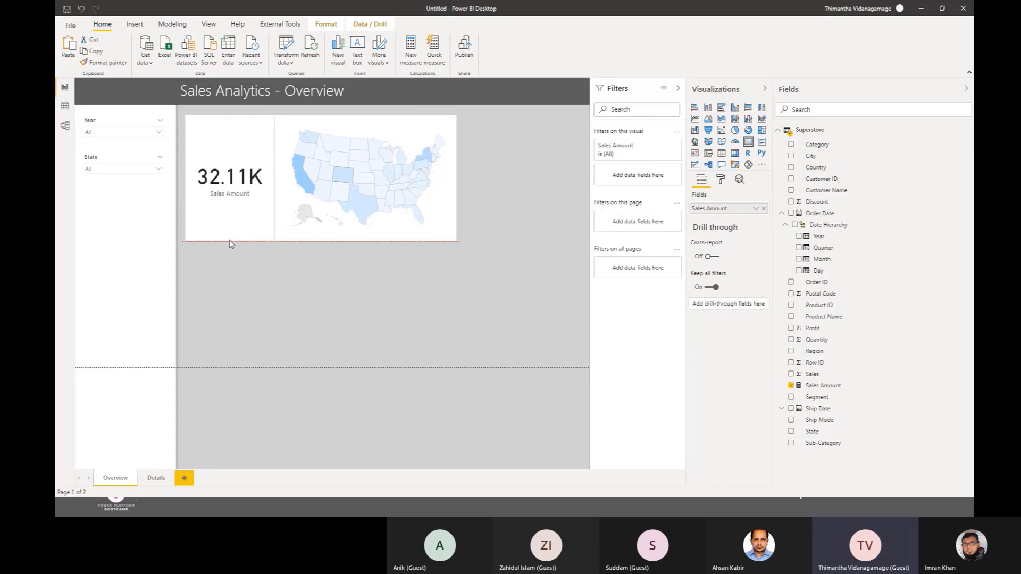
Step: Clear the state selection on the map and deselect the visual
click(361, 209)
click(392, 201)
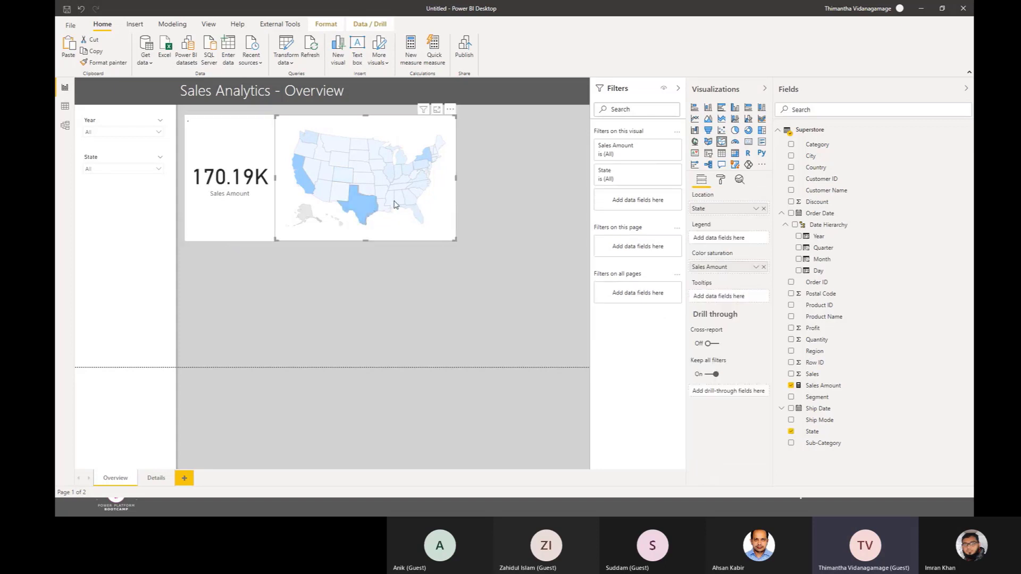
click(388, 204)
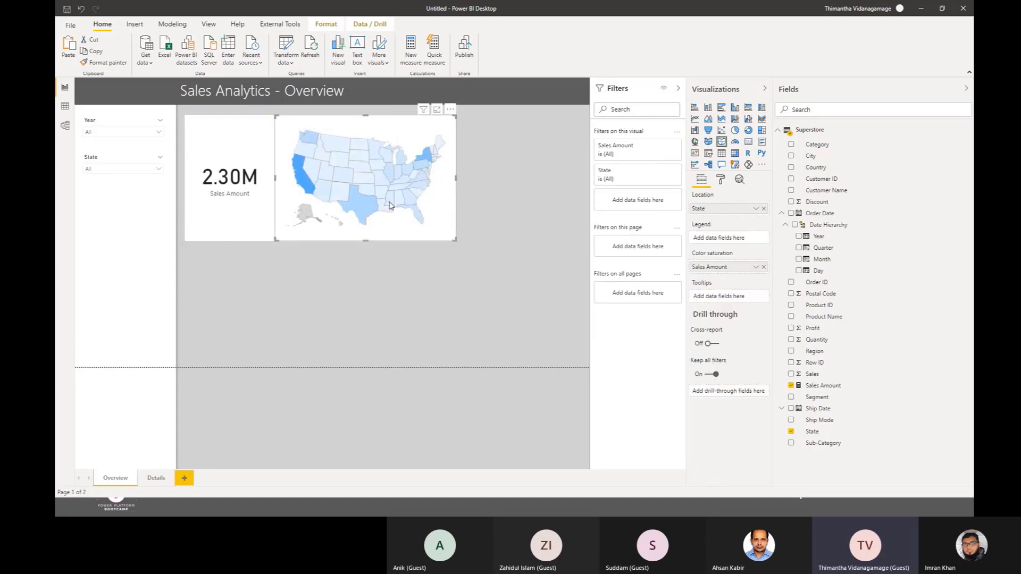
click(494, 340)
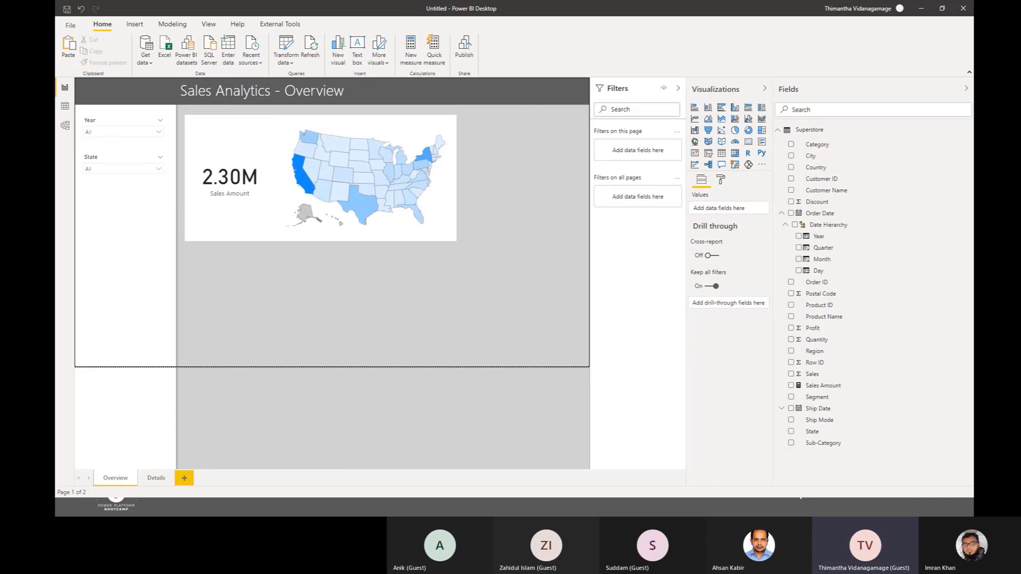
Step: Switch to the finished Sales Analytics report and examine the Sales by Product and Sales by Customer charts, including the fields behind Sales by Product
key(alt+Tab)
key(alt+Tab)
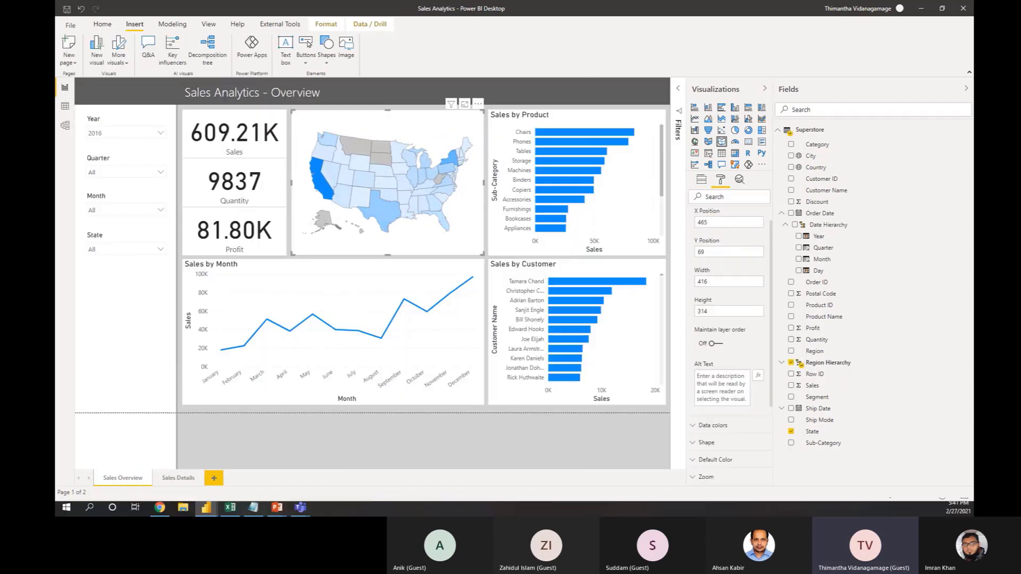
click(527, 127)
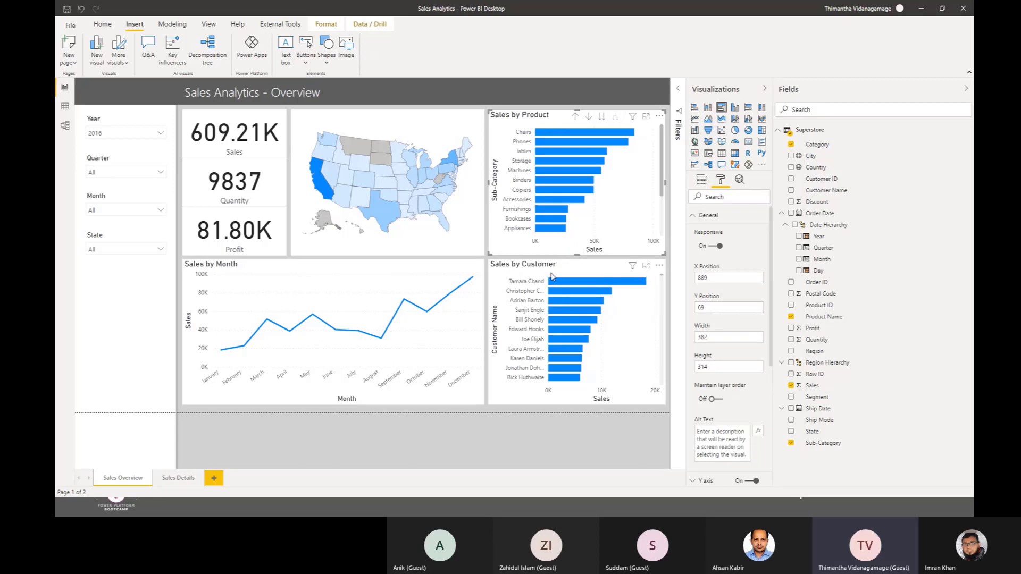
click(550, 268)
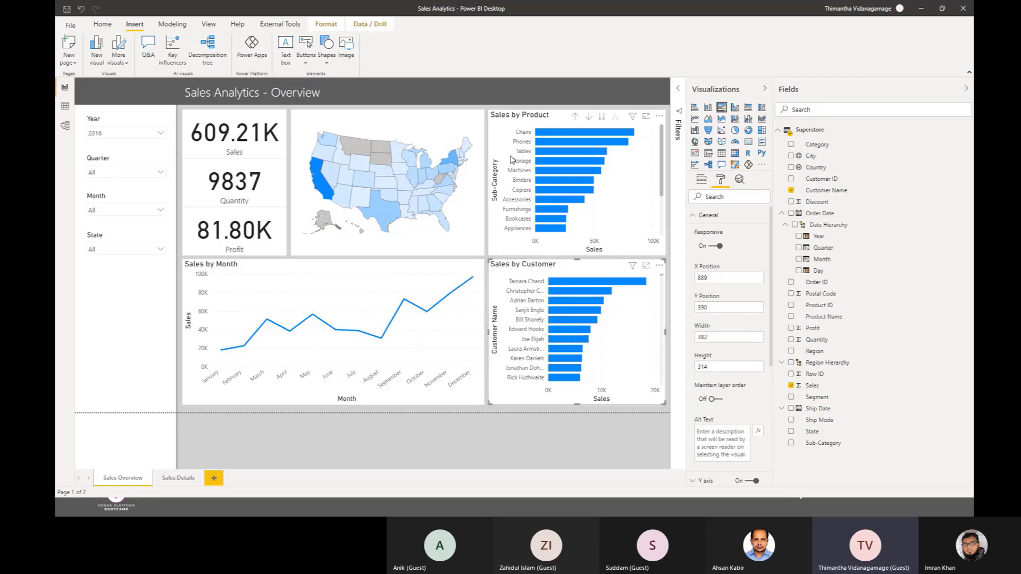
click(509, 155)
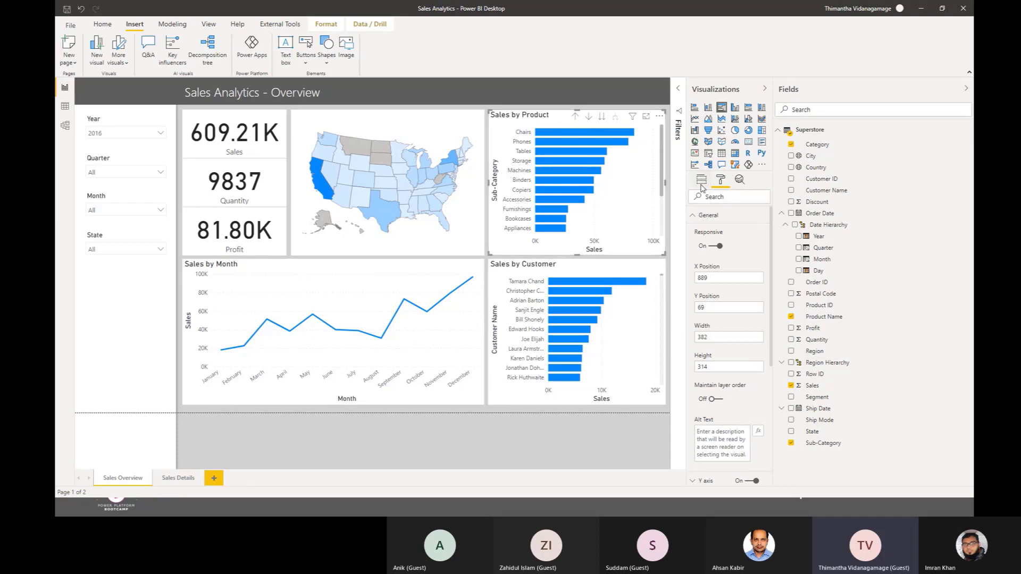
click(701, 179)
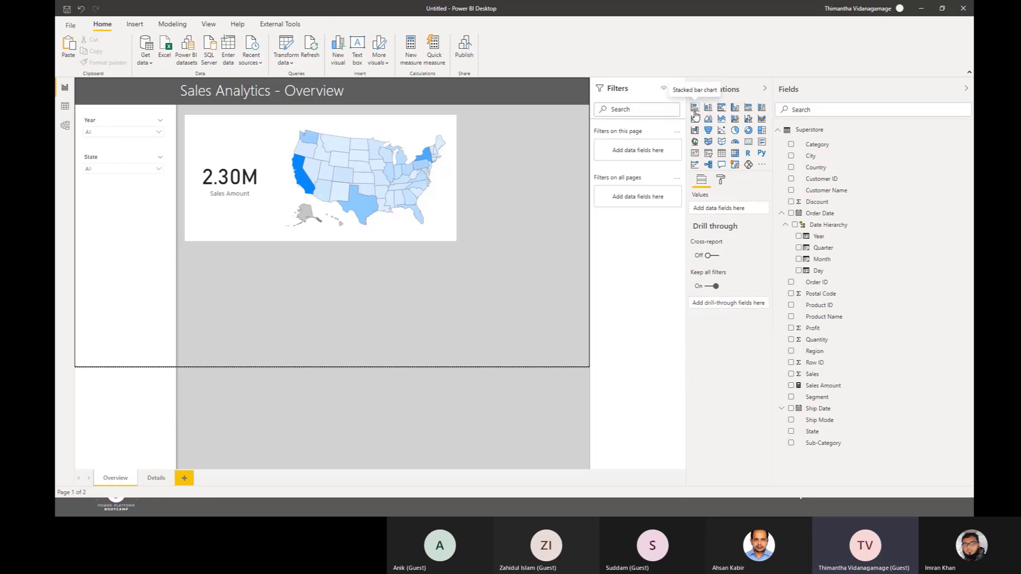
Step: Add a clustered bar chart in the untitled report with Category, Sub-Category and Product Name on the axis and Sales Amount as values
click(721, 108)
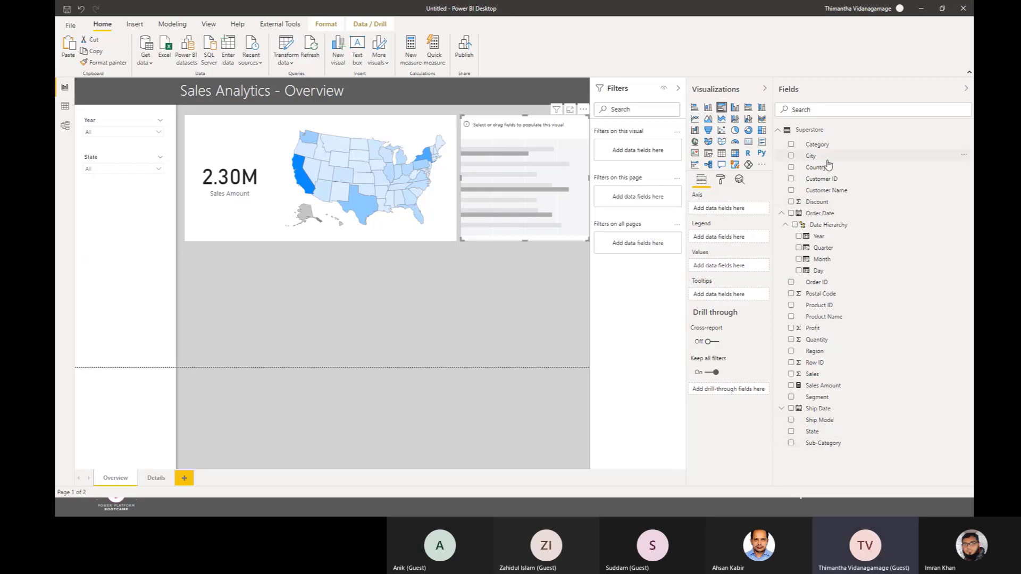
drag(818, 144, 724, 209)
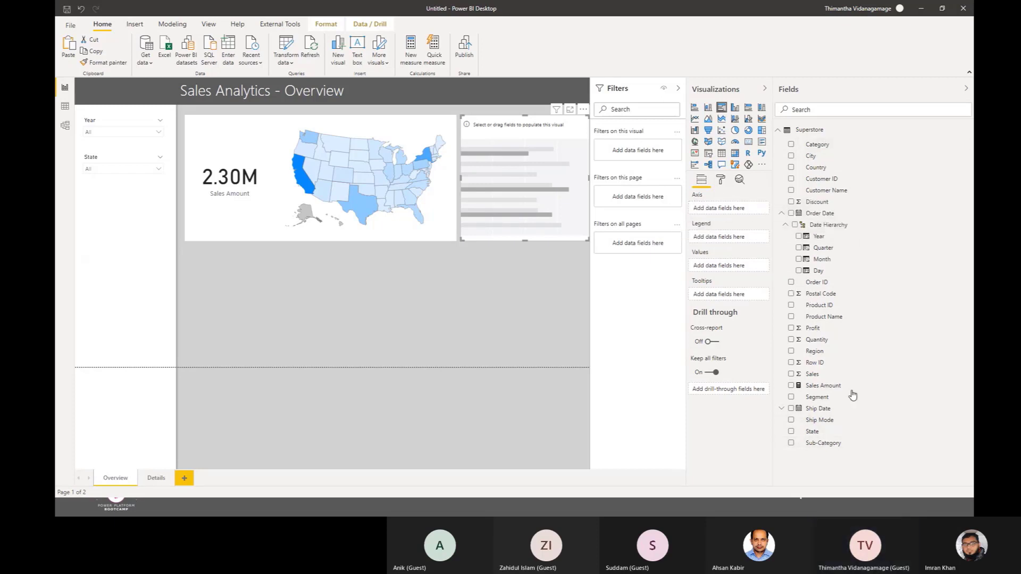
drag(771, 390, 718, 219)
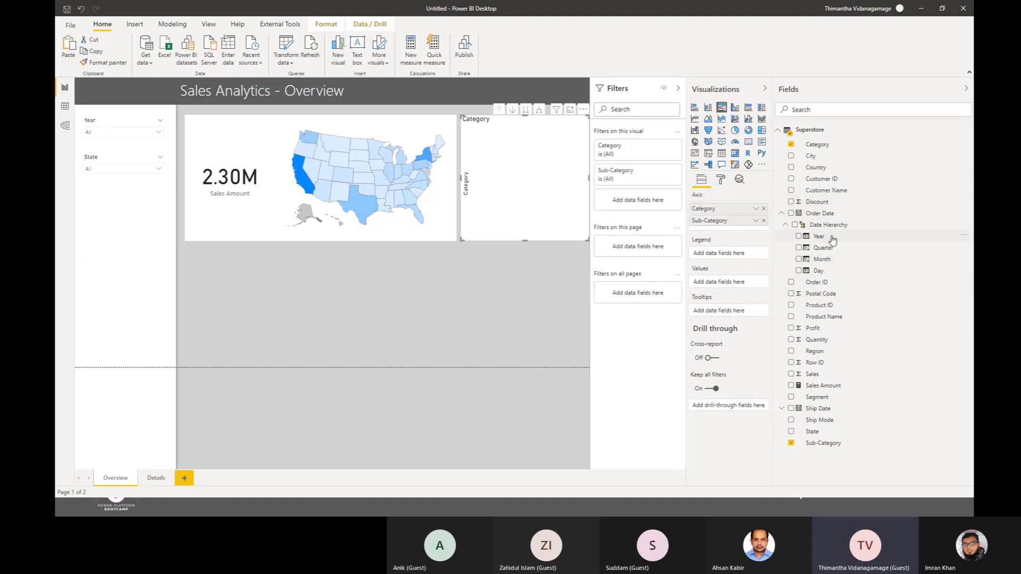
drag(836, 317, 711, 233)
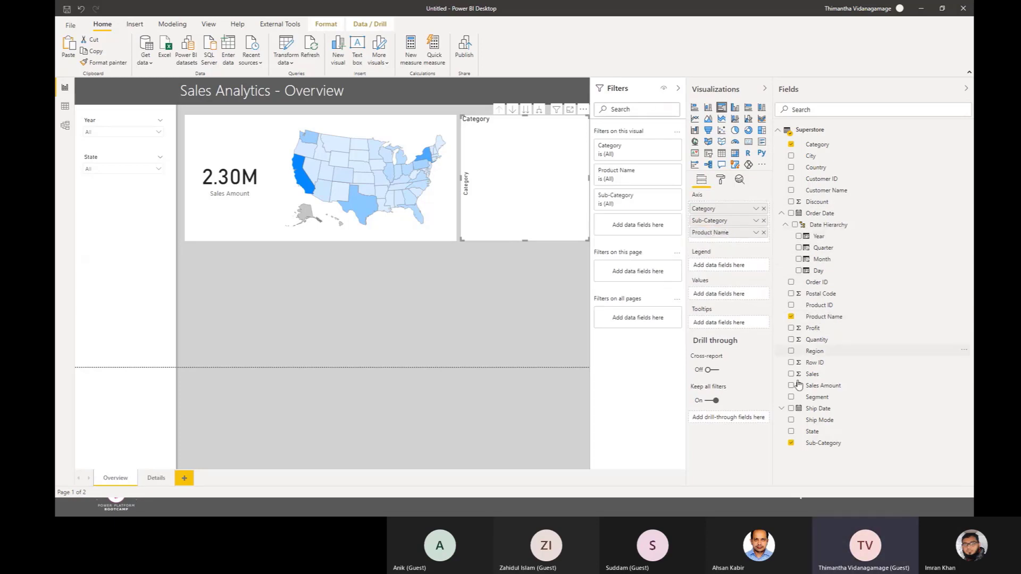
drag(802, 385, 726, 295)
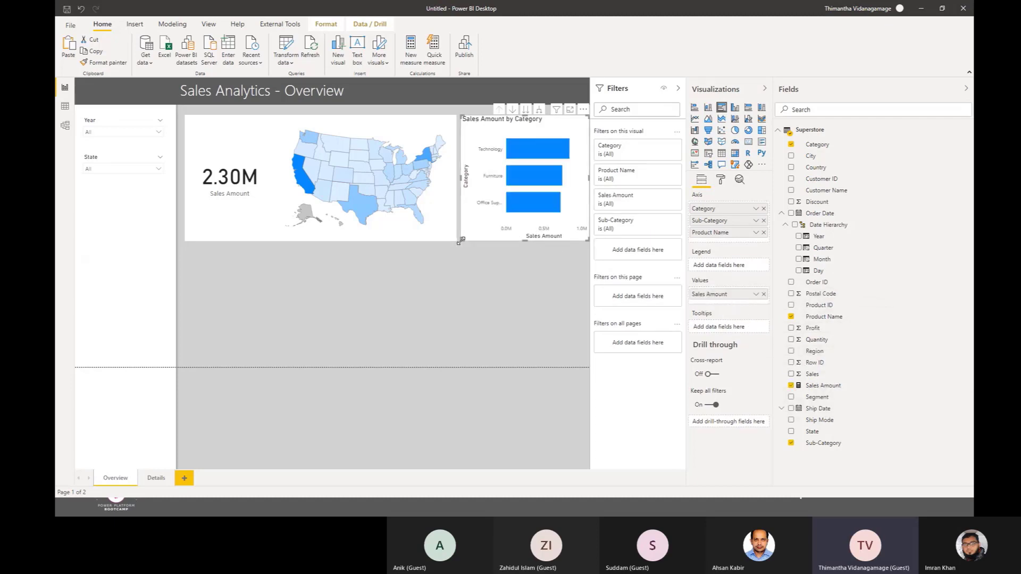
Step: Take the bar chart to its Sub-Category level and try it as a line chart before restoring the clustered bar type
drag(462, 241, 462, 242)
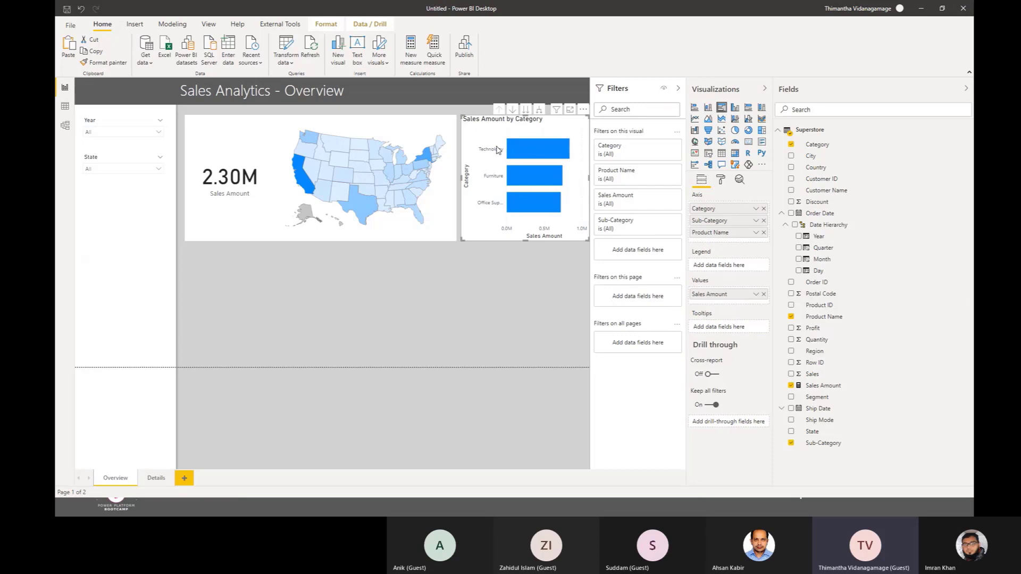
click(528, 111)
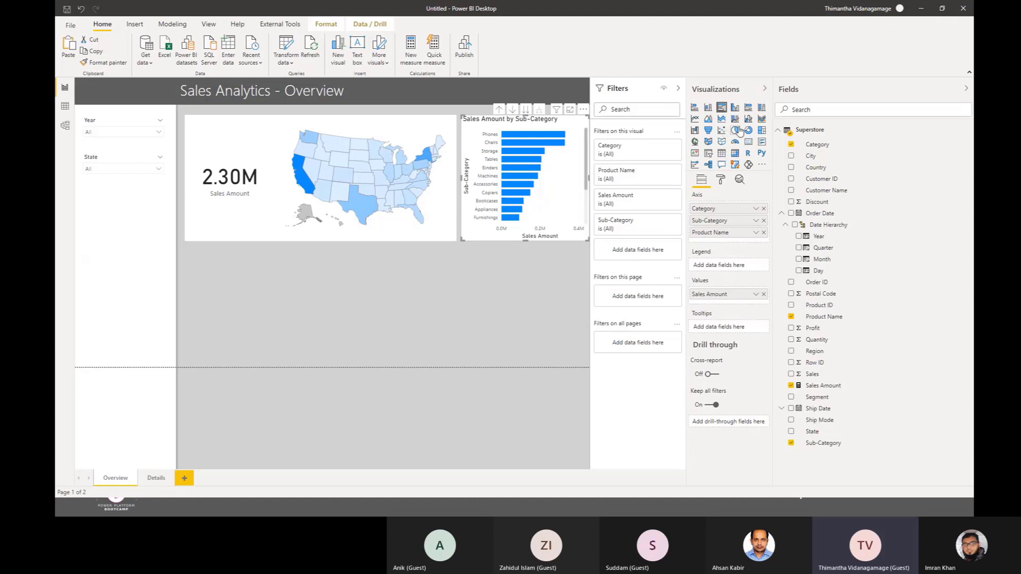
click(694, 119)
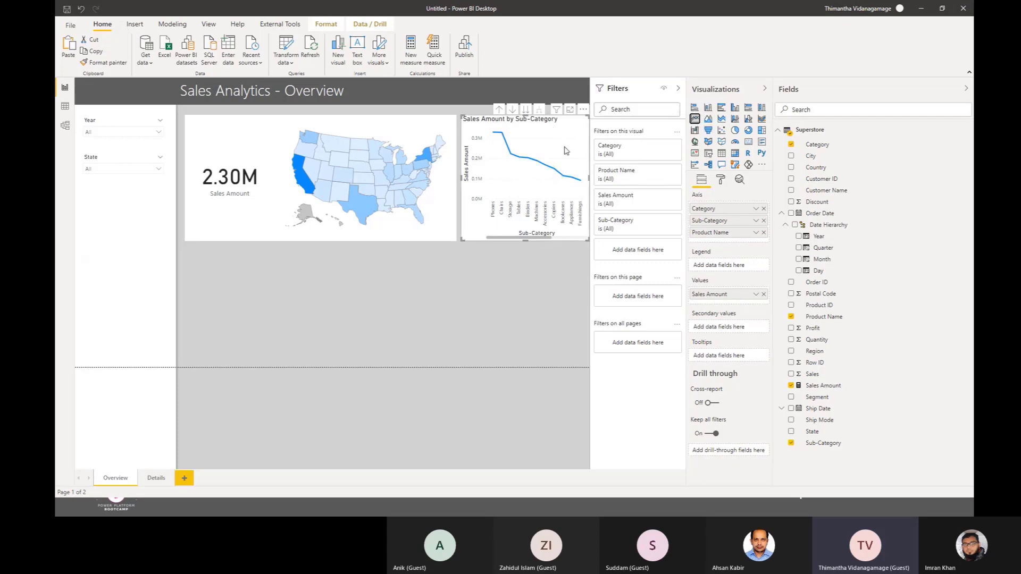
click(721, 109)
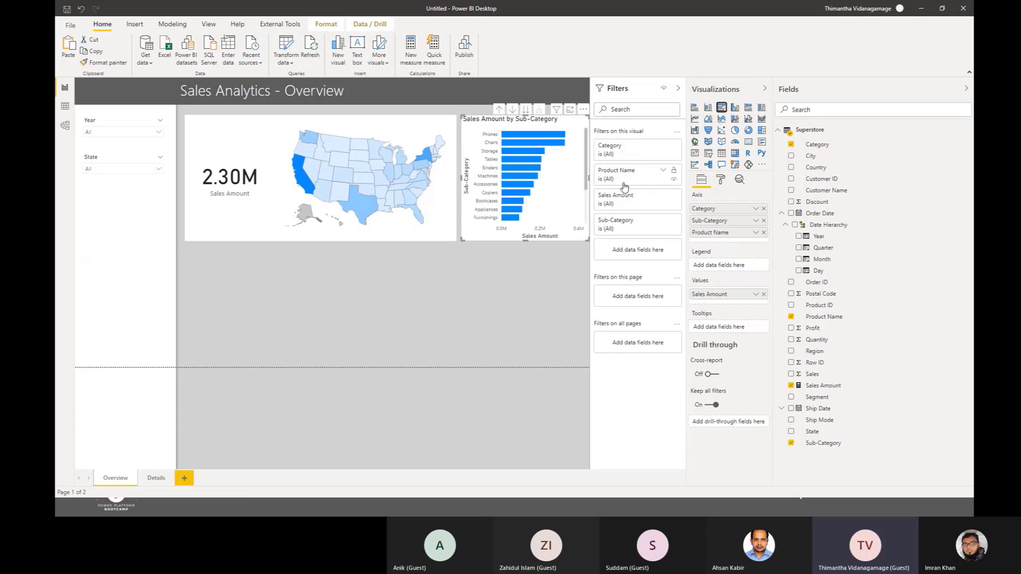
Step: Add a line chart below the Sales Amount card with the Order Date Month on the axis and Sales Amount as values
click(485, 312)
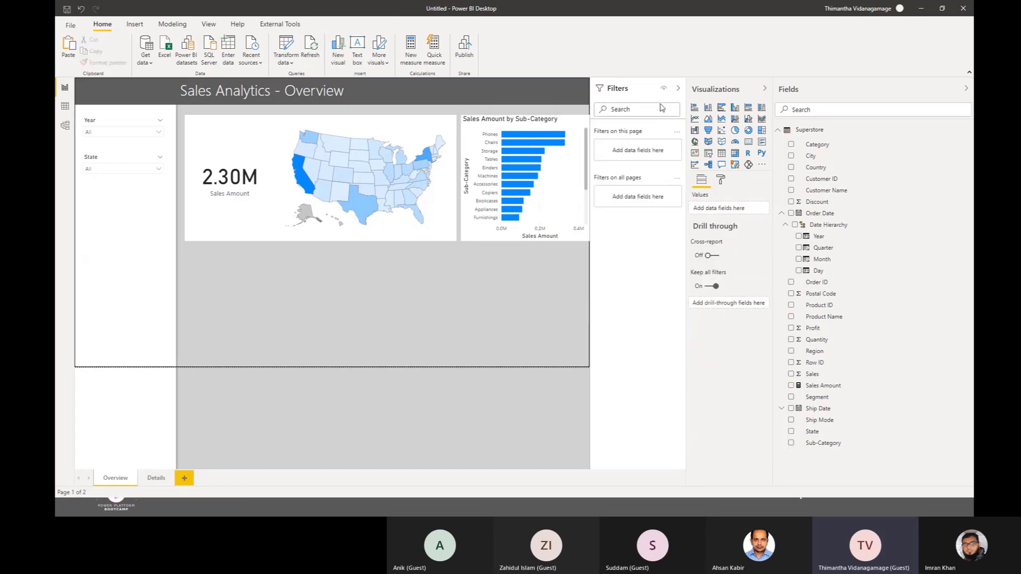
click(695, 119)
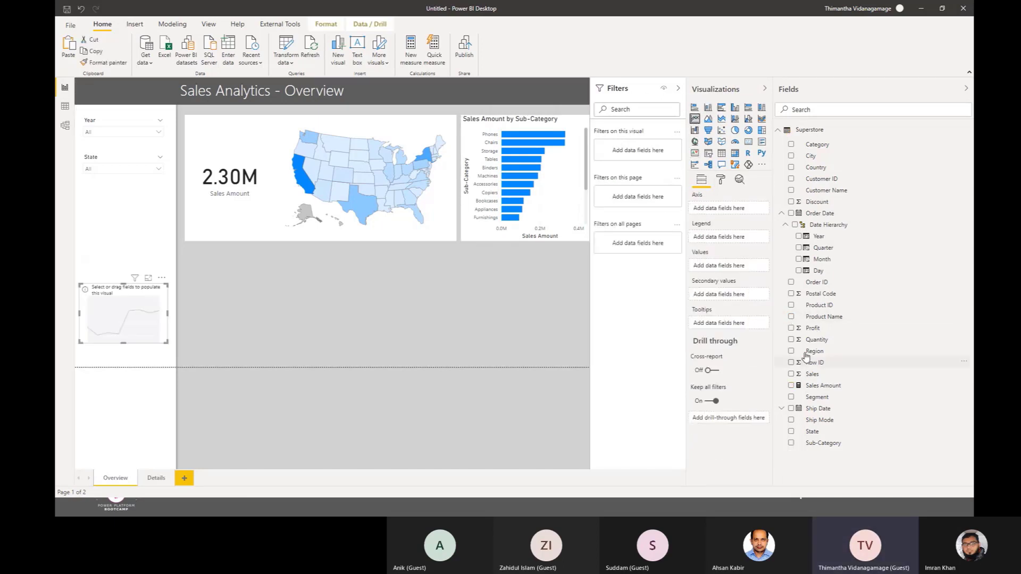
drag(819, 260, 722, 214)
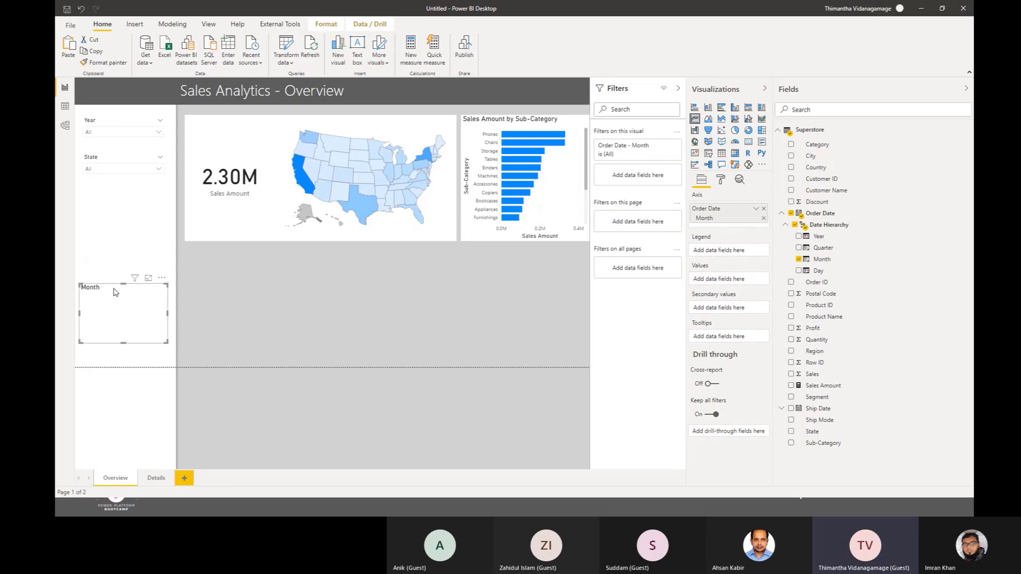
drag(115, 291, 218, 261)
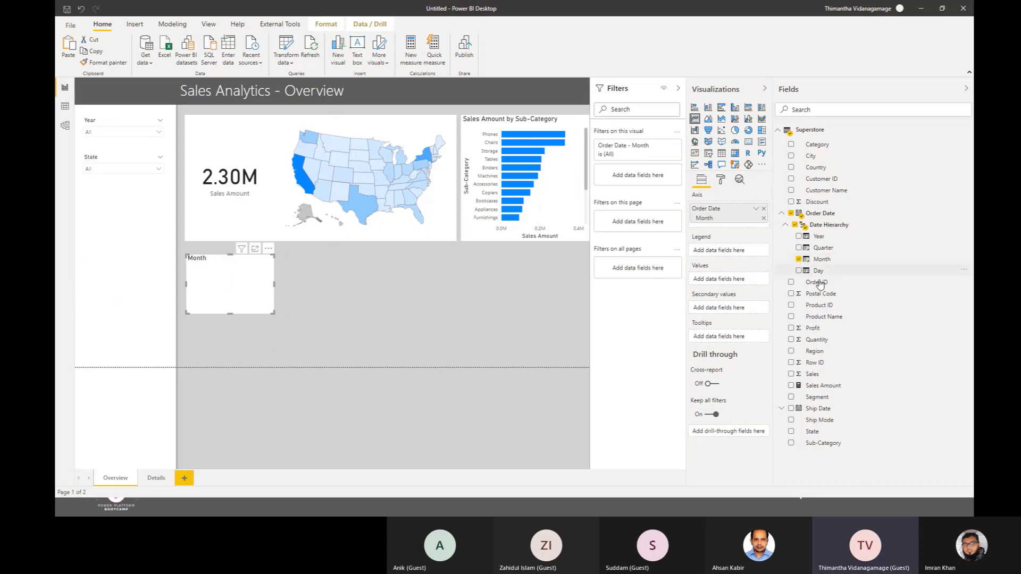
drag(822, 386, 725, 282)
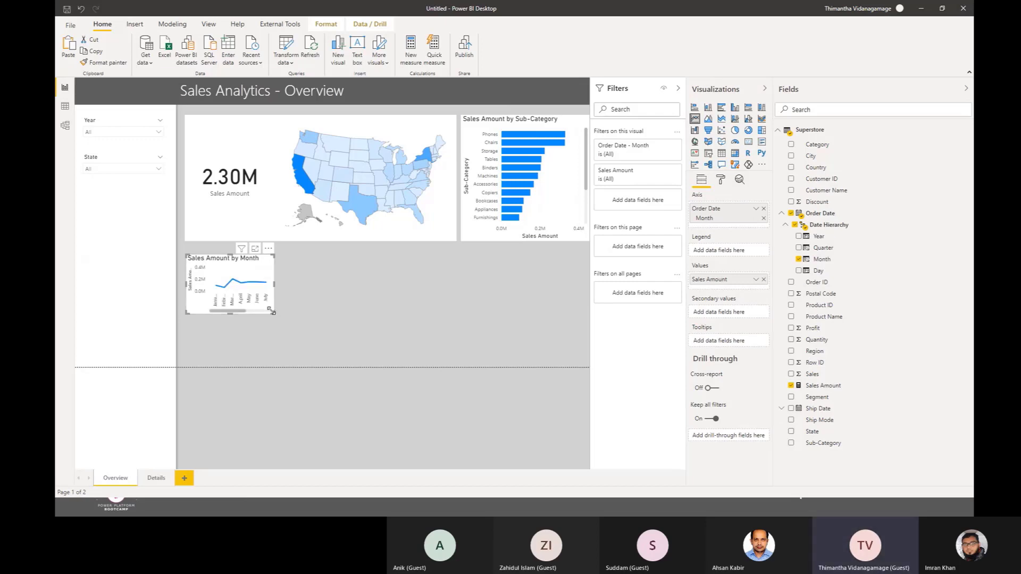
Step: Widen and heighten the line chart to fill the area under the upper visuals, and narrow the bar chart to align with its edge
drag(274, 313, 582, 353)
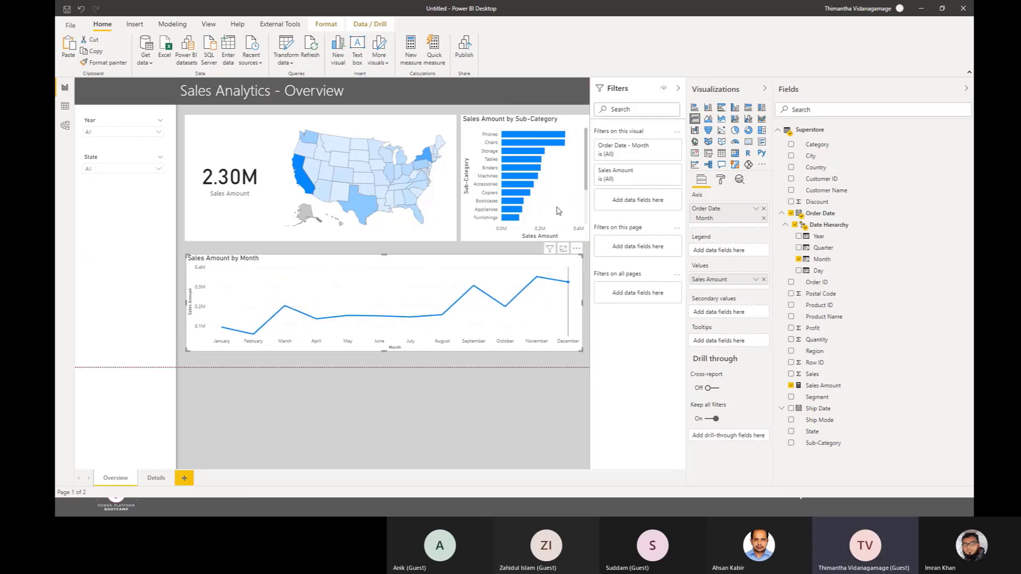
click(524, 126)
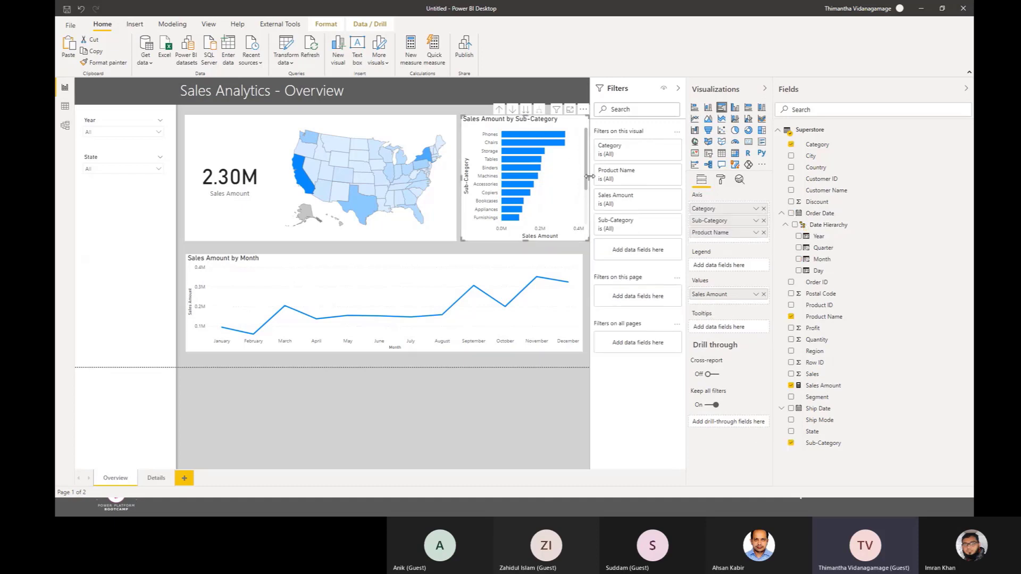
drag(589, 176, 585, 178)
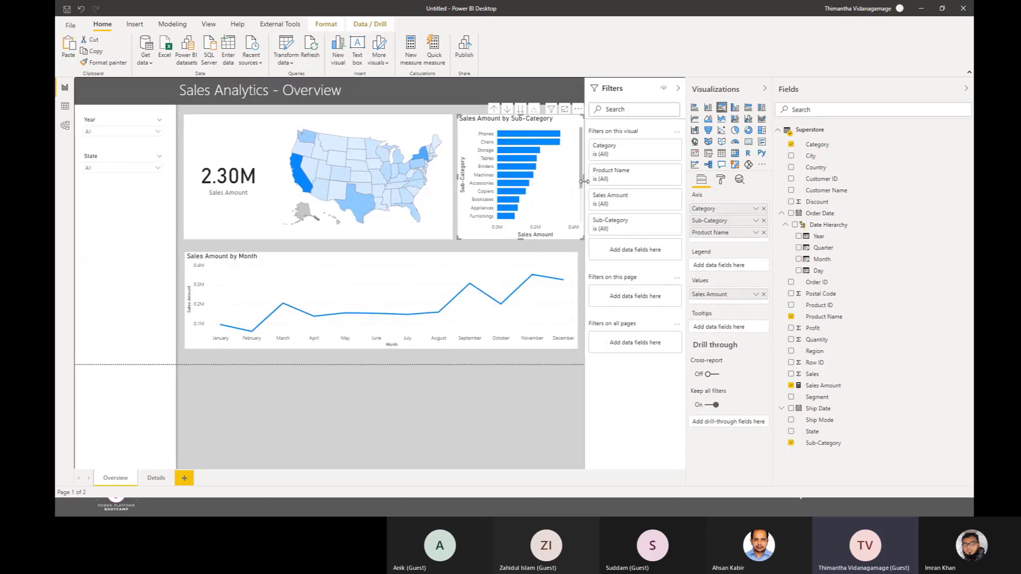
drag(577, 235, 567, 245)
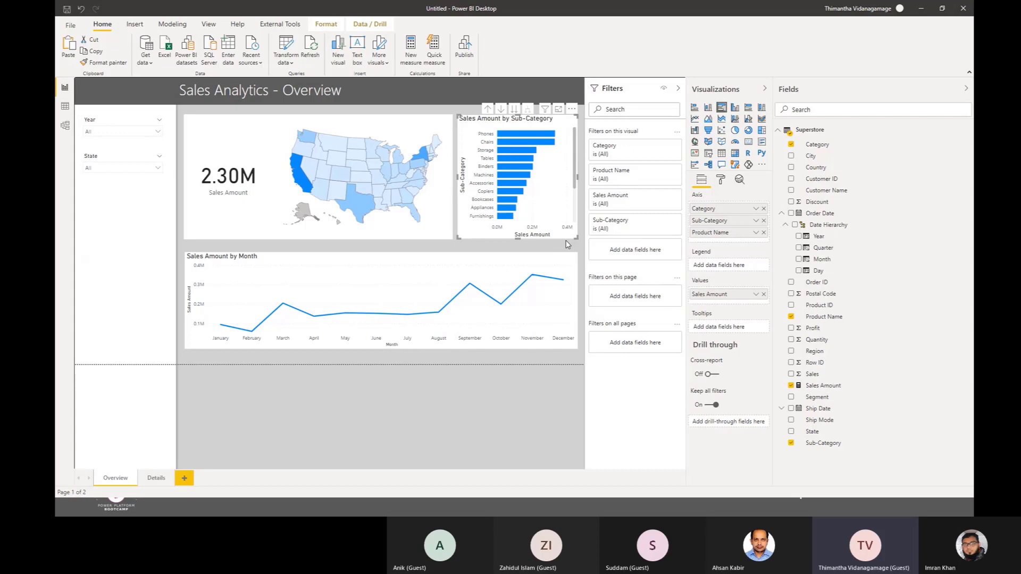
click(377, 257)
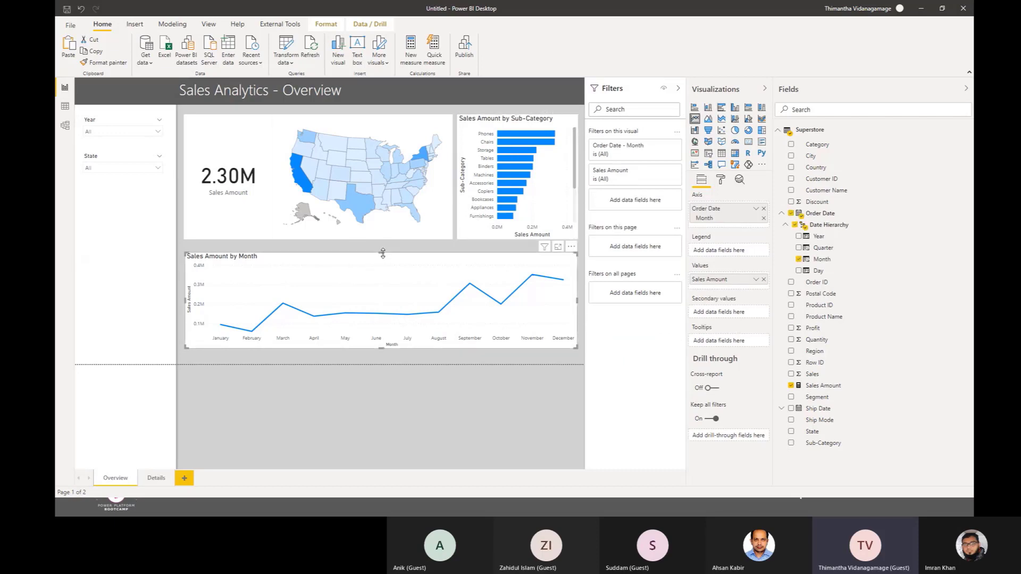
drag(383, 254, 382, 248)
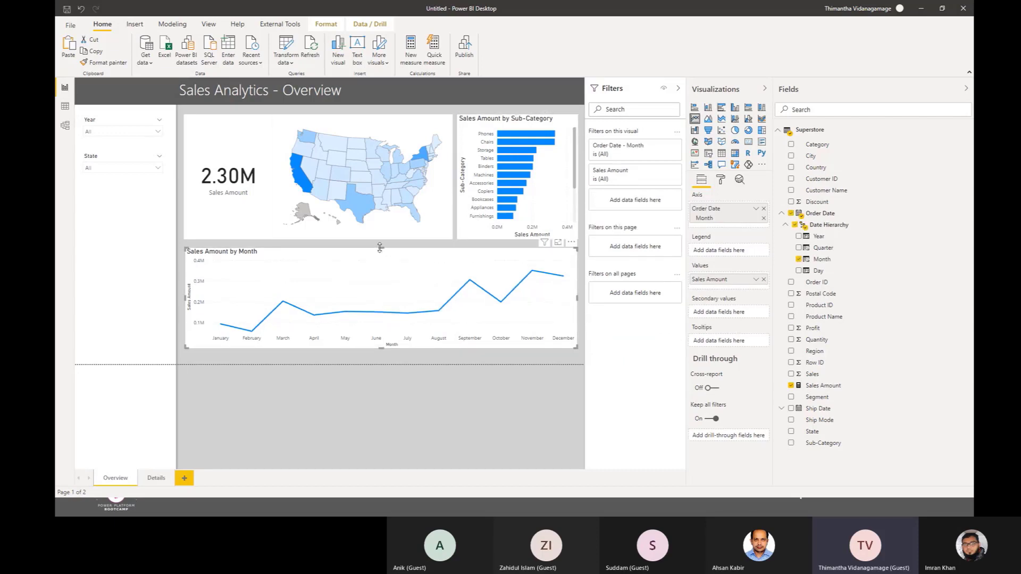
Step: Filter the Overview page to the year 2015 with the Year slicer, and deselect the line chart
click(100, 132)
click(99, 149)
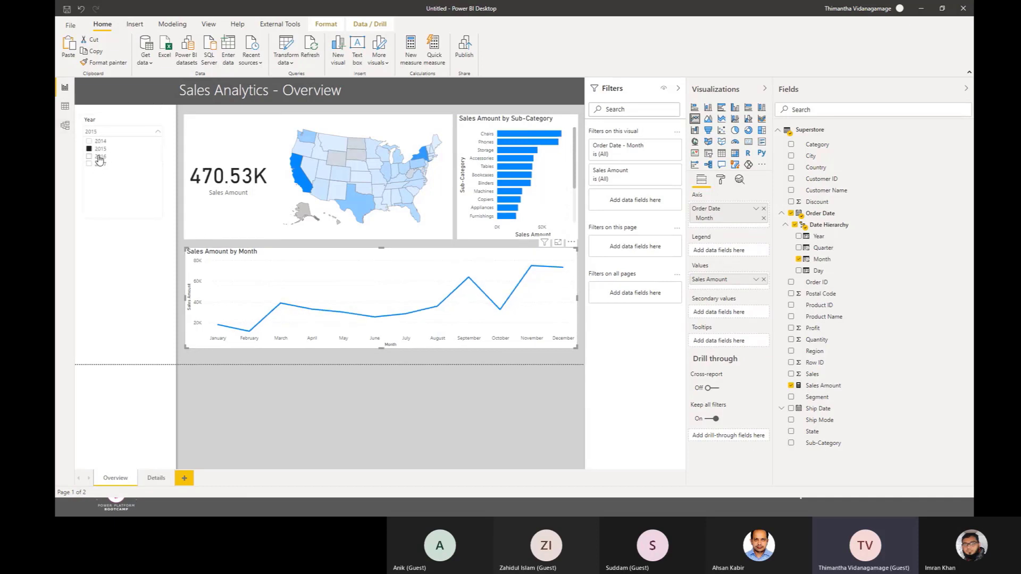
mouse_move(313, 336)
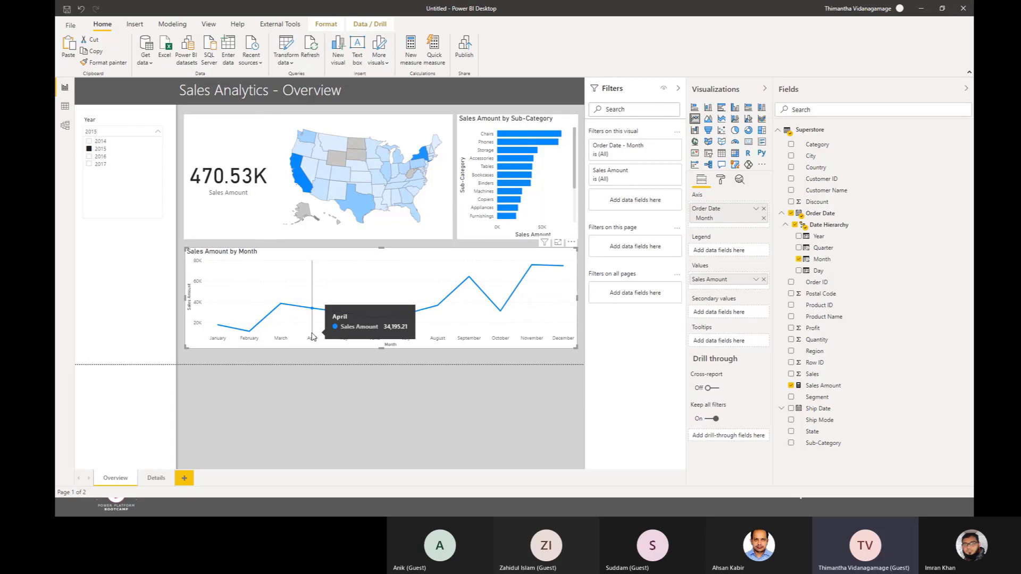
click(312, 395)
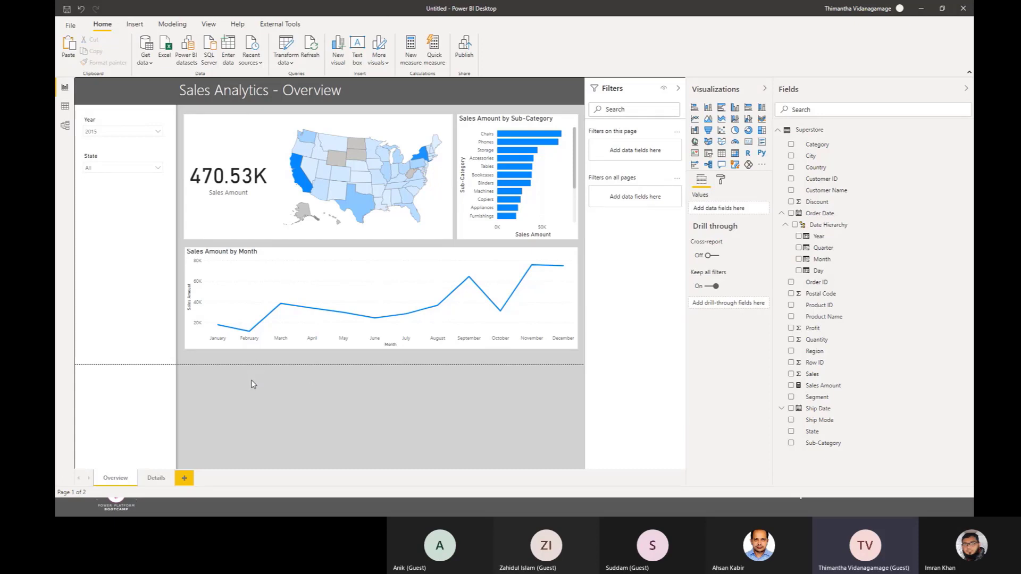
Step: Add a table visual to the Details page, place it just below the title banner and enlarge it across most of the empty area
click(156, 478)
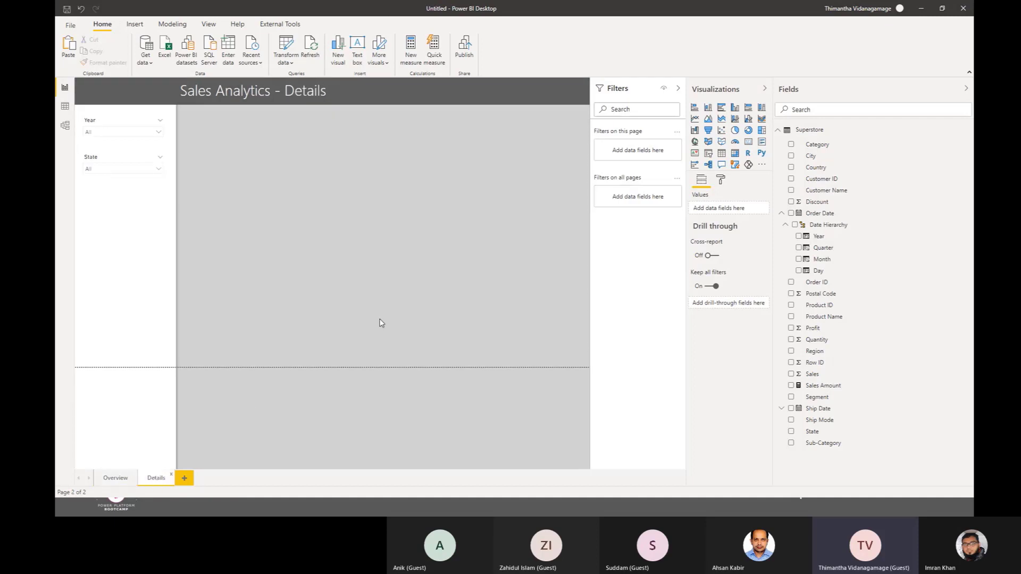
click(722, 153)
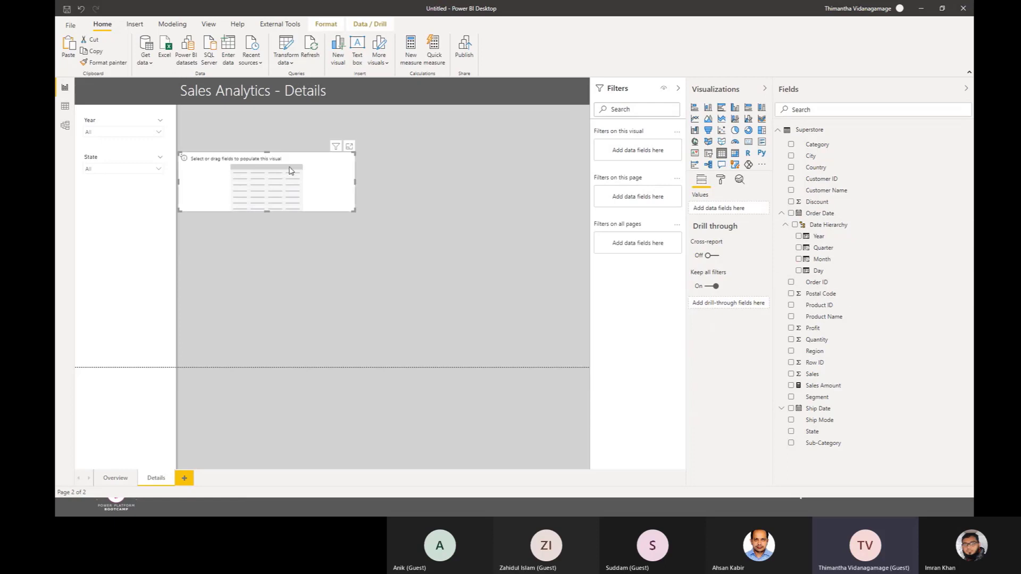
drag(282, 151, 297, 127)
drag(368, 175, 550, 343)
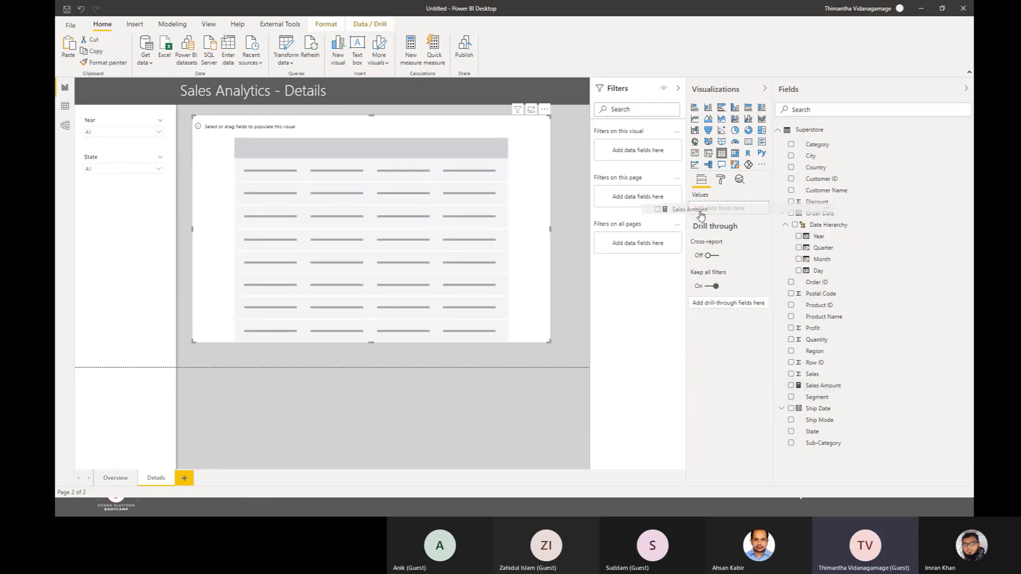
Step: Fill the table with Customer Name, Product Name, Region and Sales Amount in that order, and enlarge it toward the page's lower corner
click(823, 386)
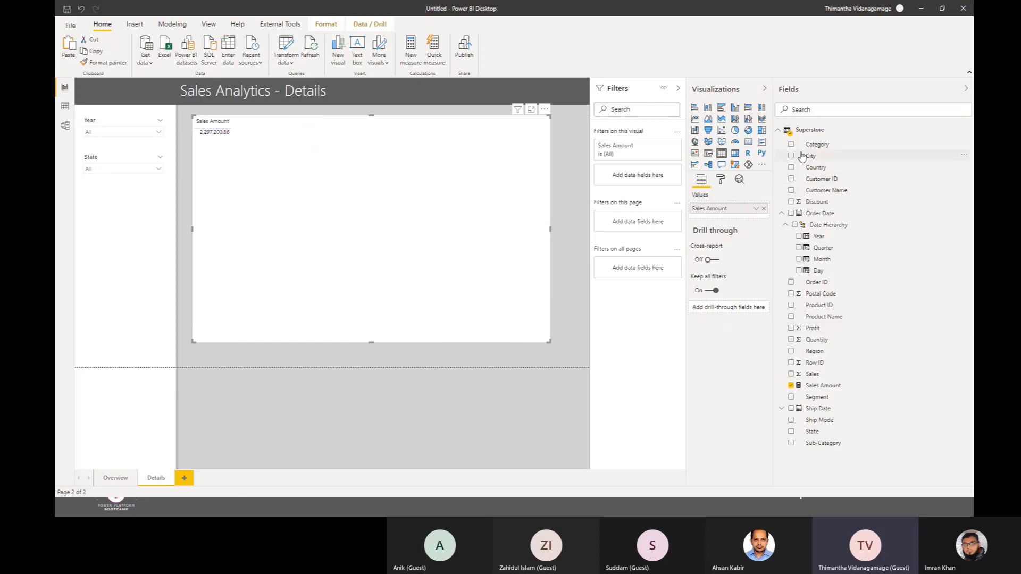
click(792, 191)
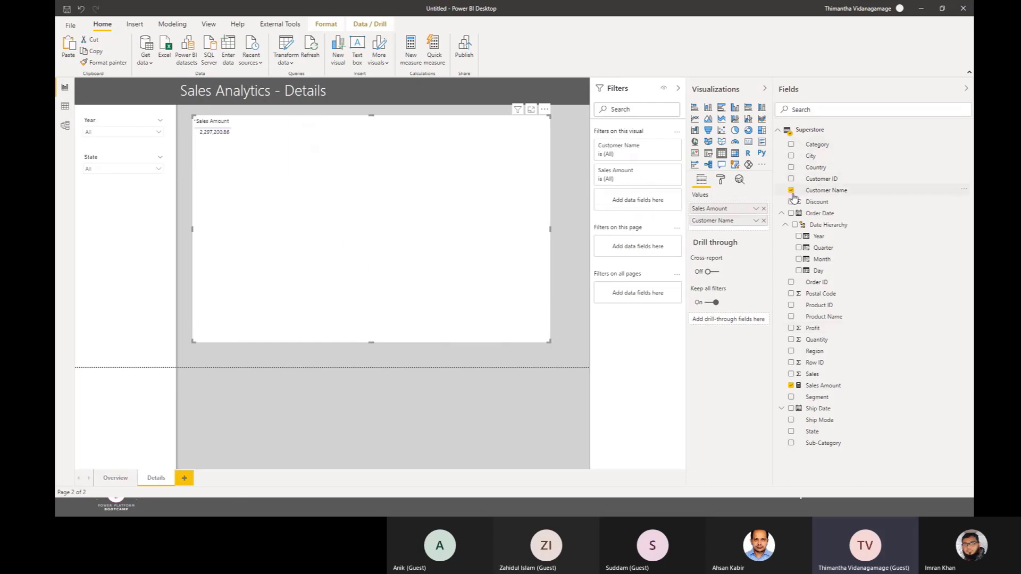
drag(724, 211, 733, 226)
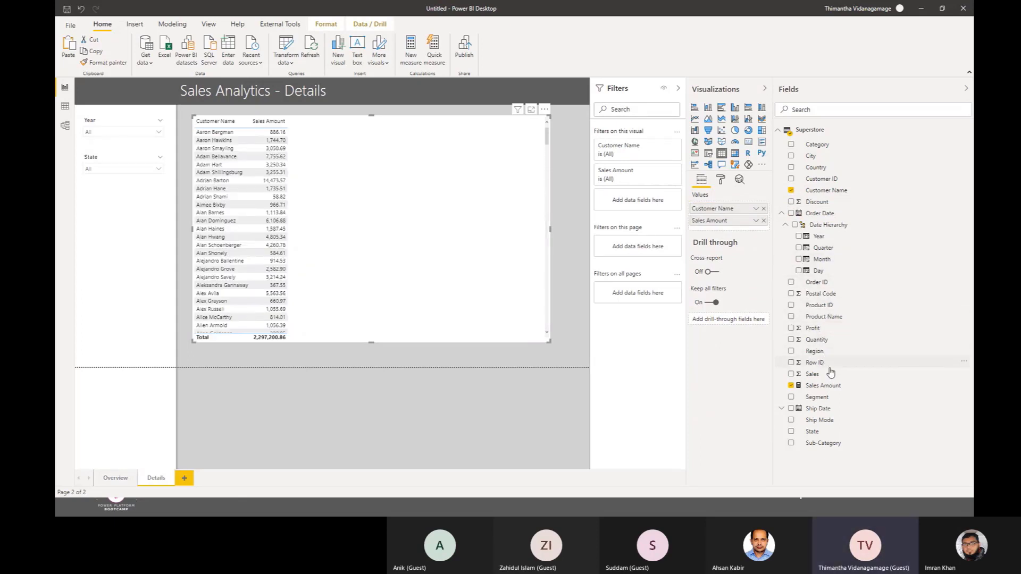
drag(830, 354, 737, 221)
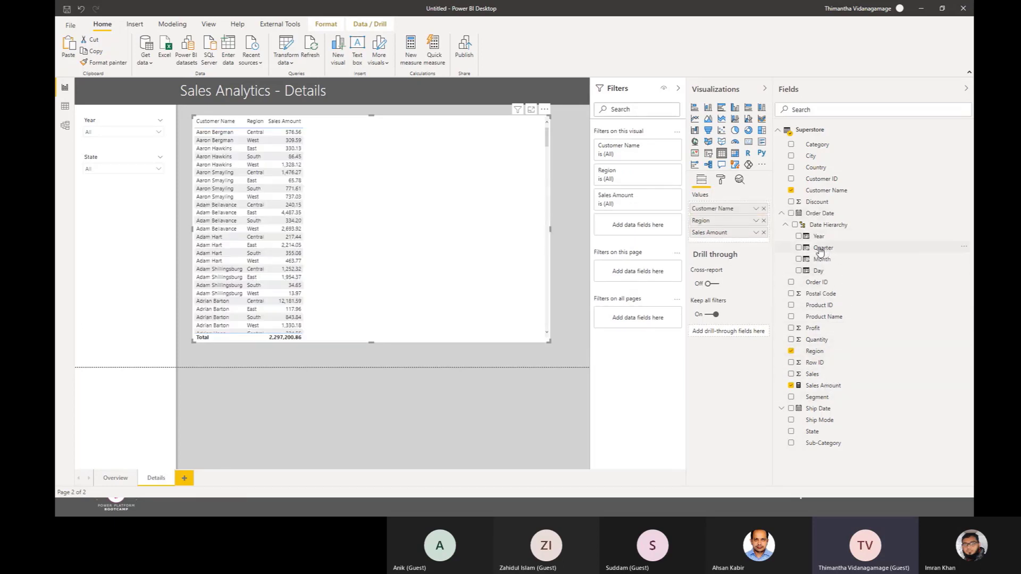
drag(834, 317, 731, 219)
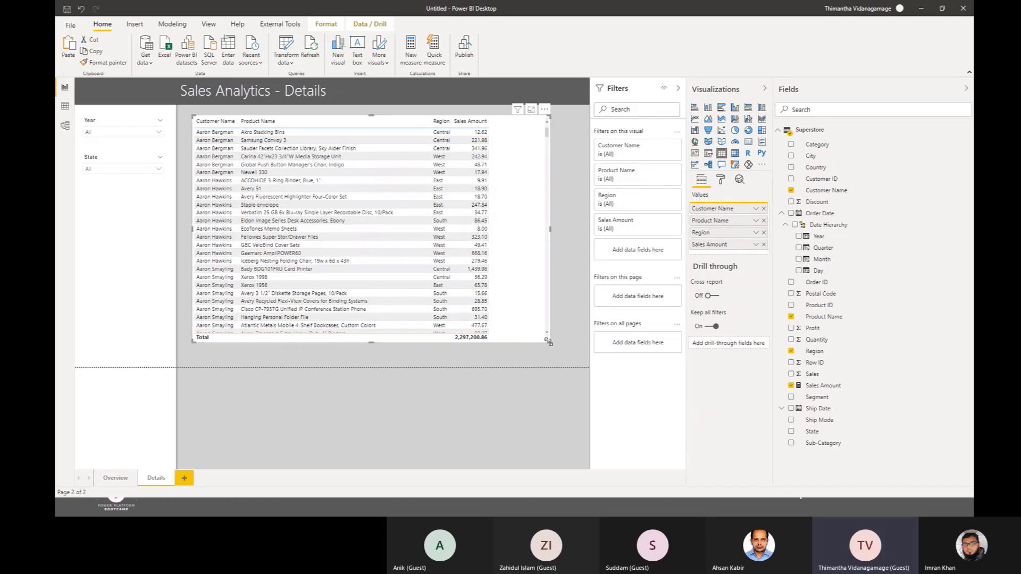
drag(549, 342, 582, 356)
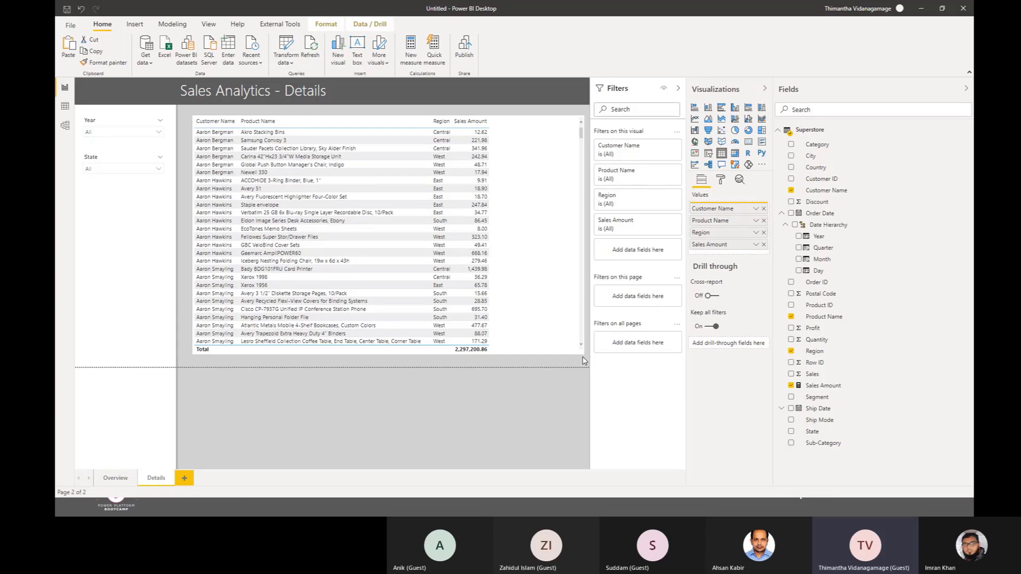
click(755, 209)
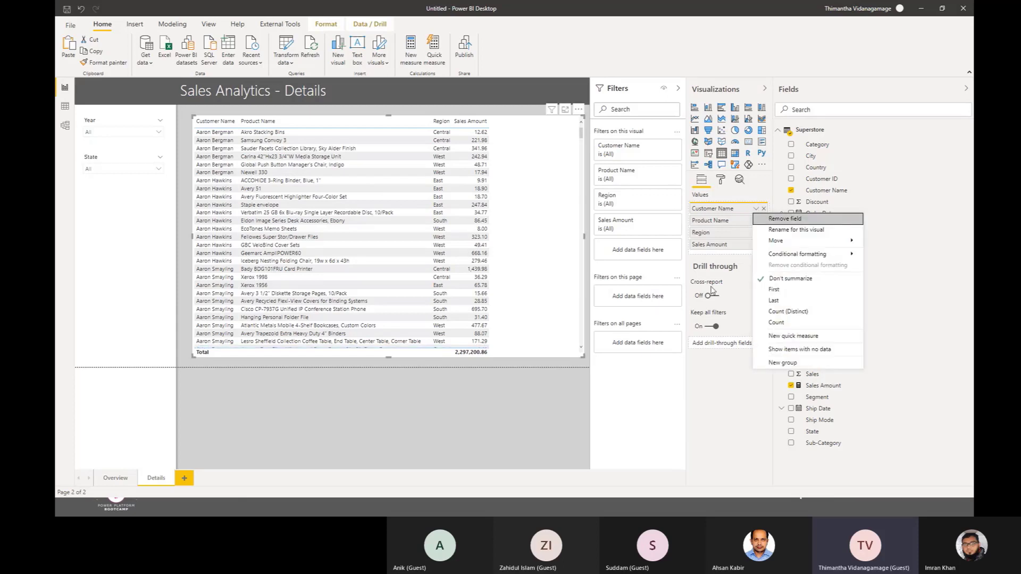
click(691, 378)
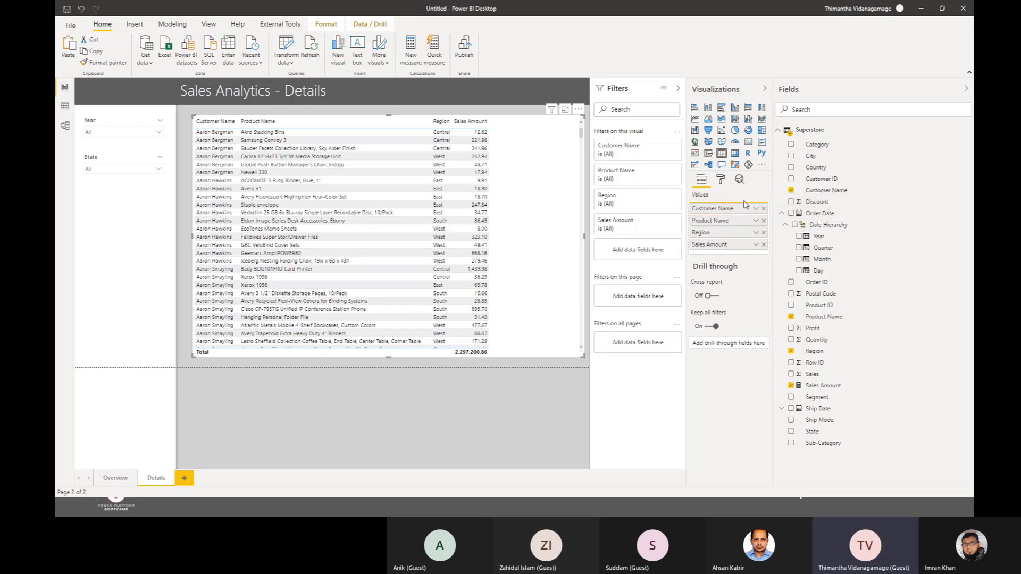
Step: Add Order Date as the table's first column, shown as a plain date instead of a date hierarchy, and slightly adjust the table's size
click(792, 215)
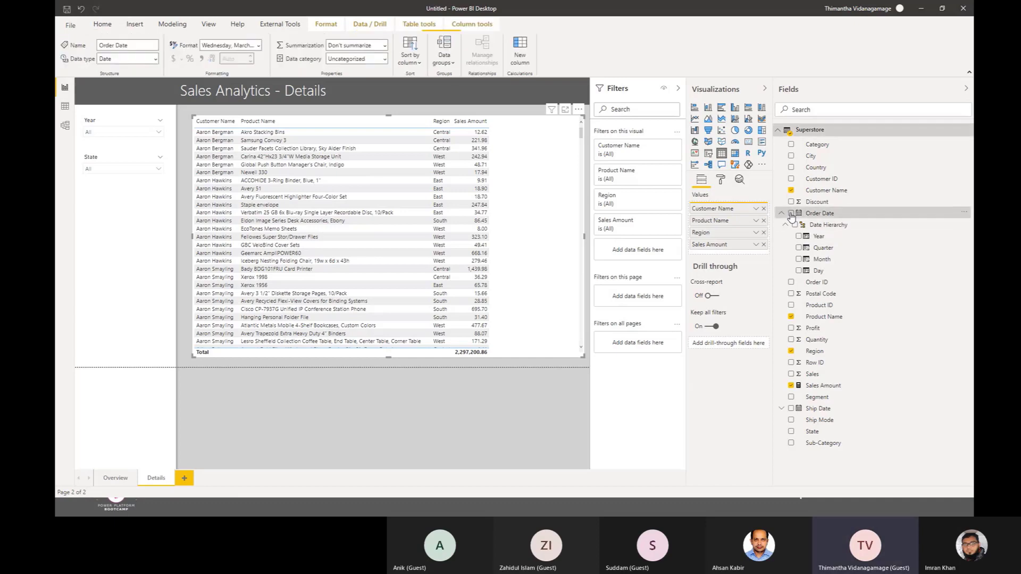
click(791, 213)
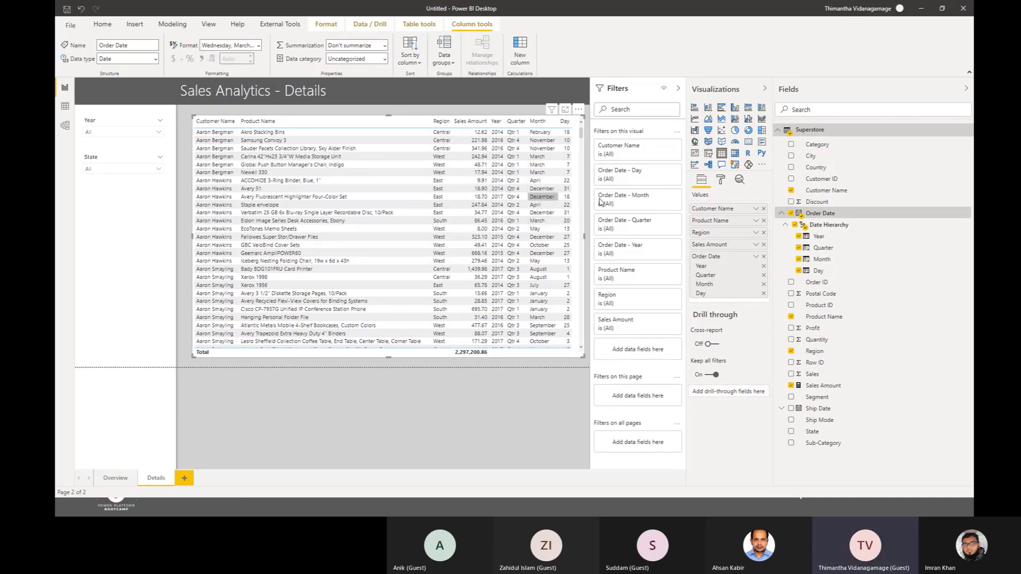
click(756, 257)
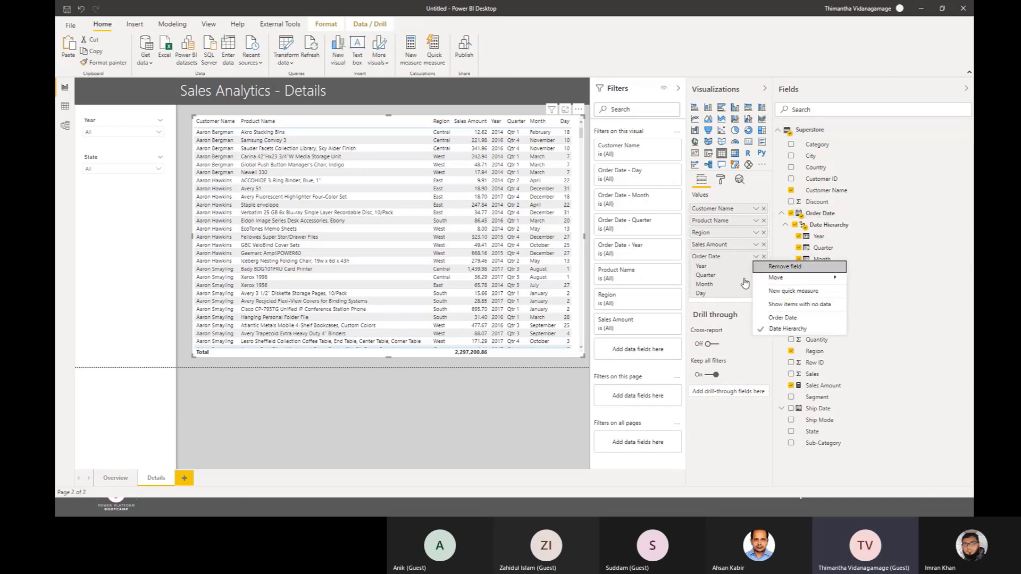
click(805, 319)
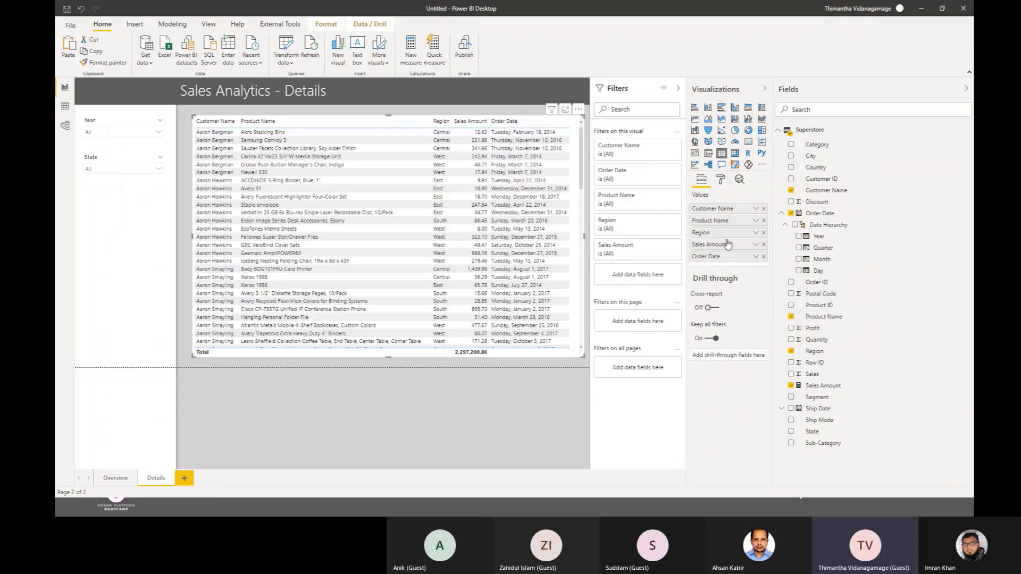
drag(718, 258, 721, 207)
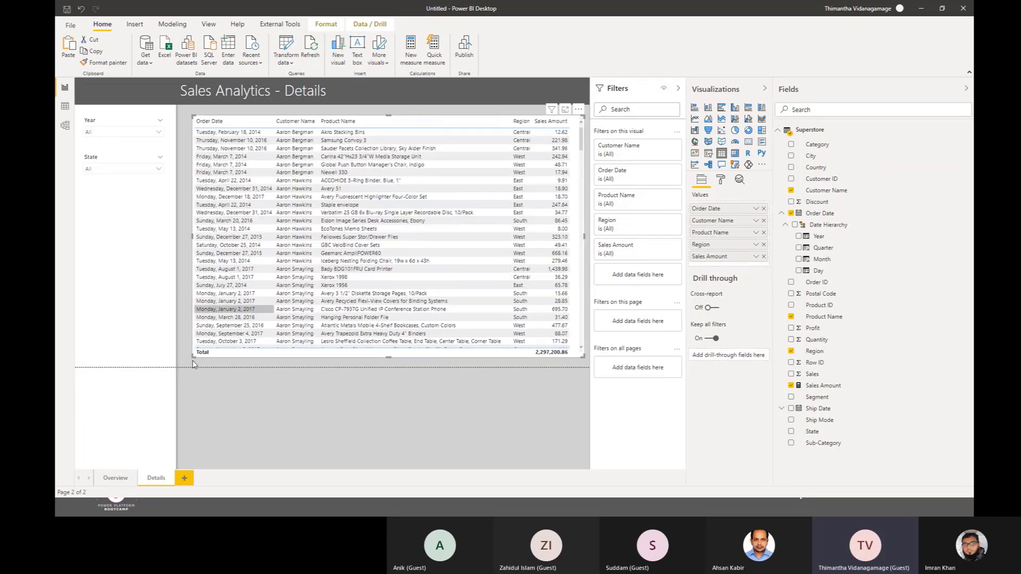
drag(193, 358, 190, 355)
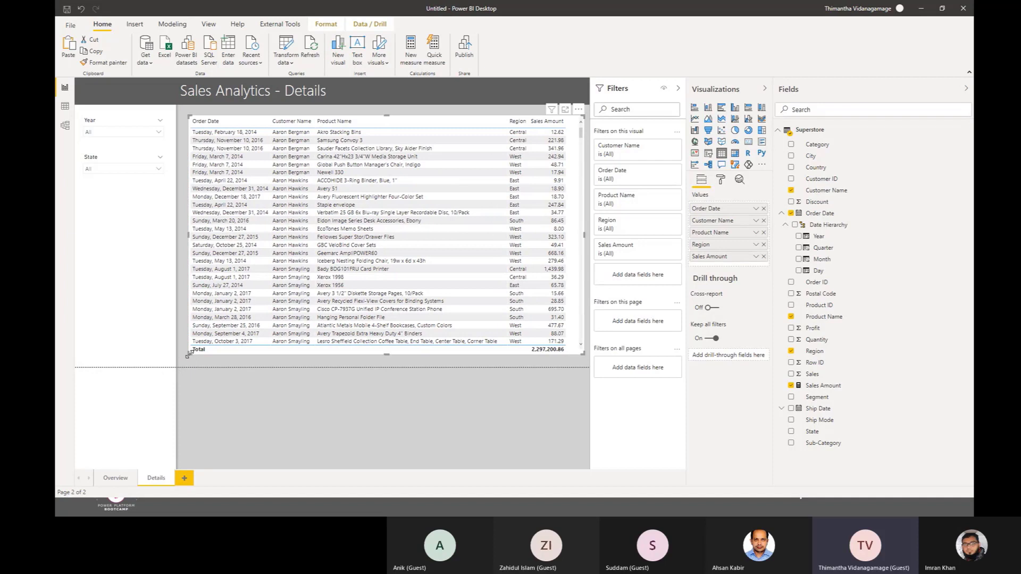
Step: Return to the Overview page, and switch to the presentation and advance it to the Custom Visualizations slide
click(114, 478)
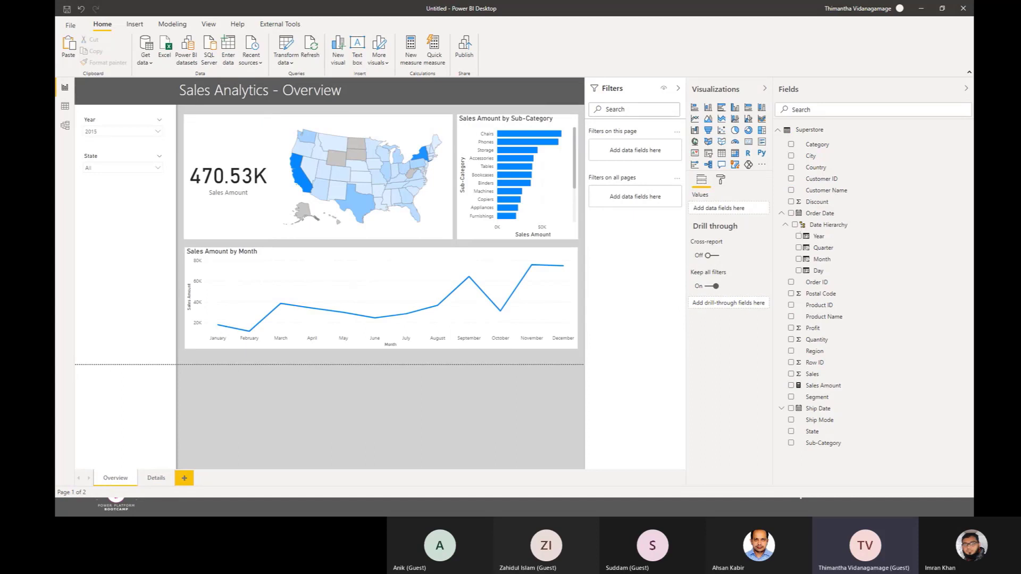
key(super+d)
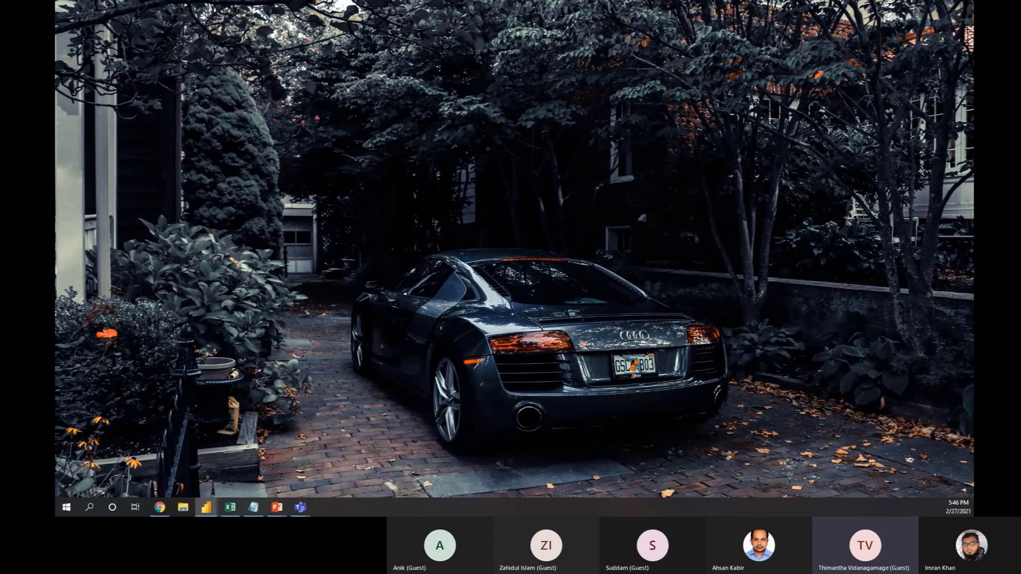
key(alt+Tab)
key(Right)
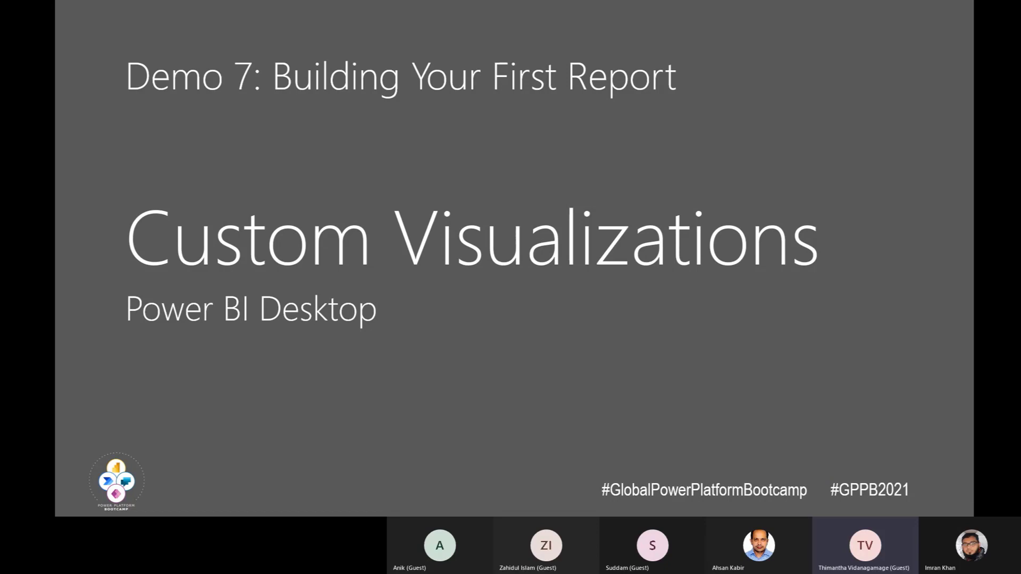
Step: Switch back to Power BI Desktop and browse the AppSource visuals under Advanced Analytics, Data Visualizations and Editor's Picks without adding any
key(alt+Tab)
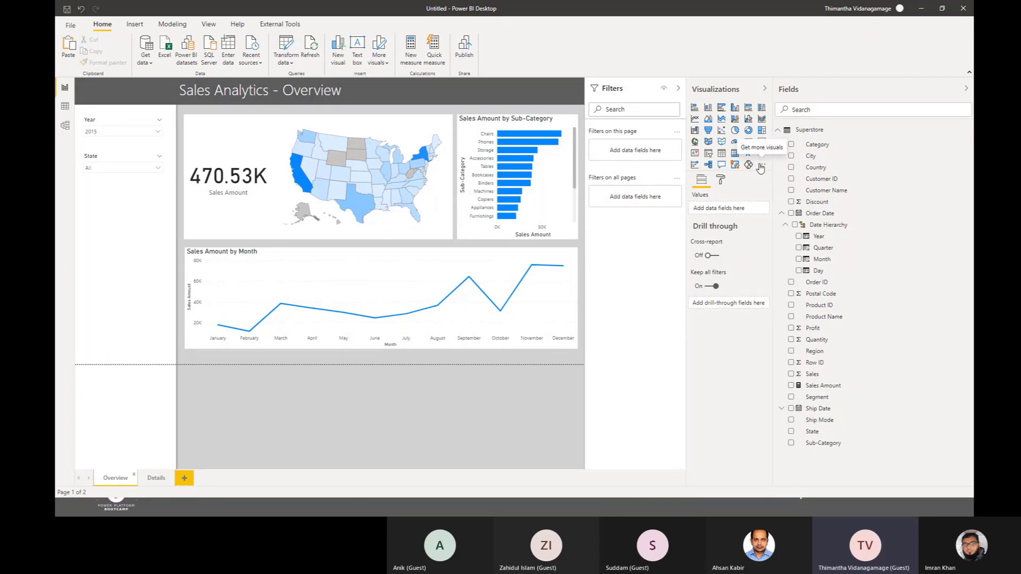
click(761, 167)
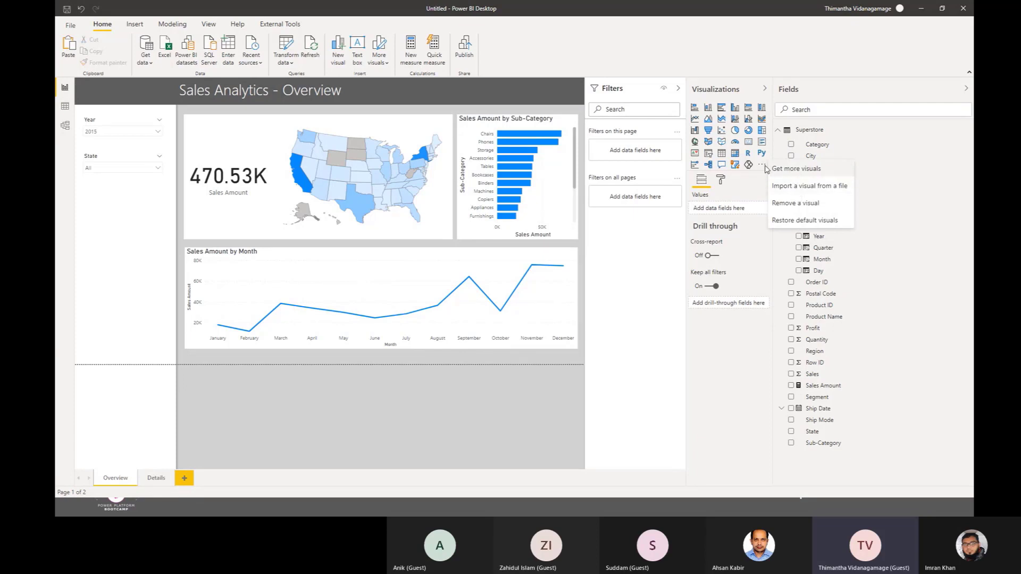
click(796, 171)
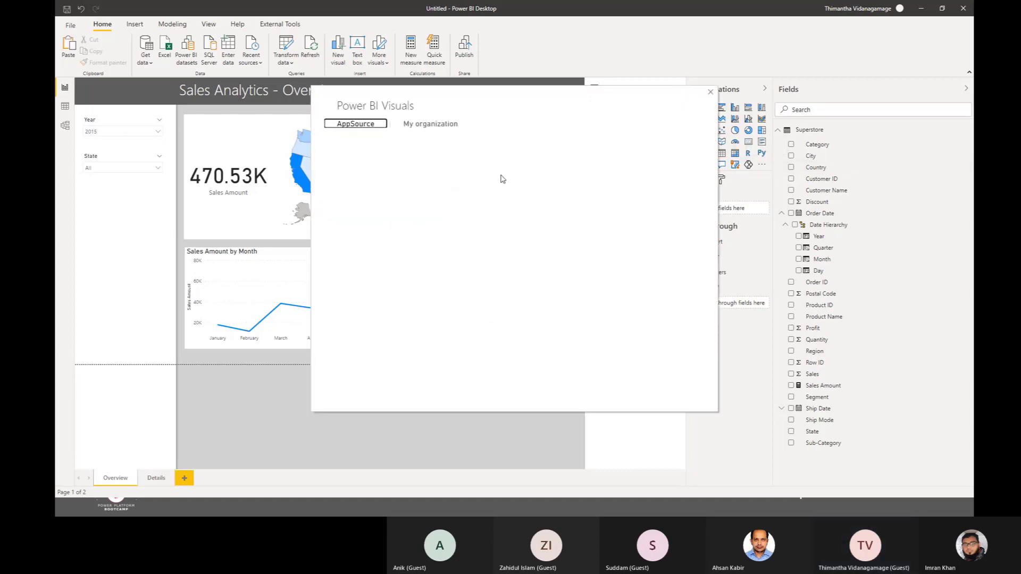
click(365, 224)
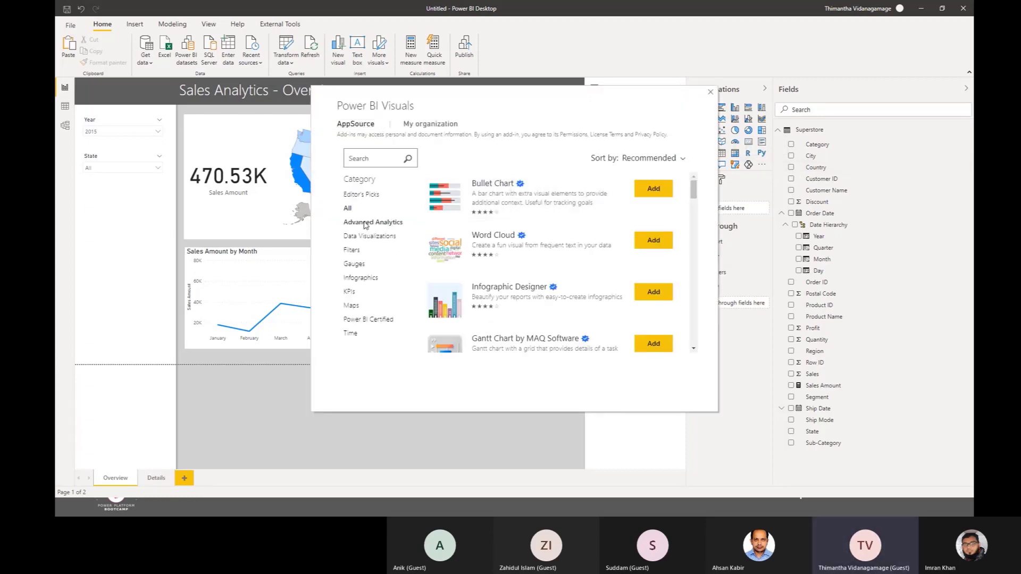
click(376, 239)
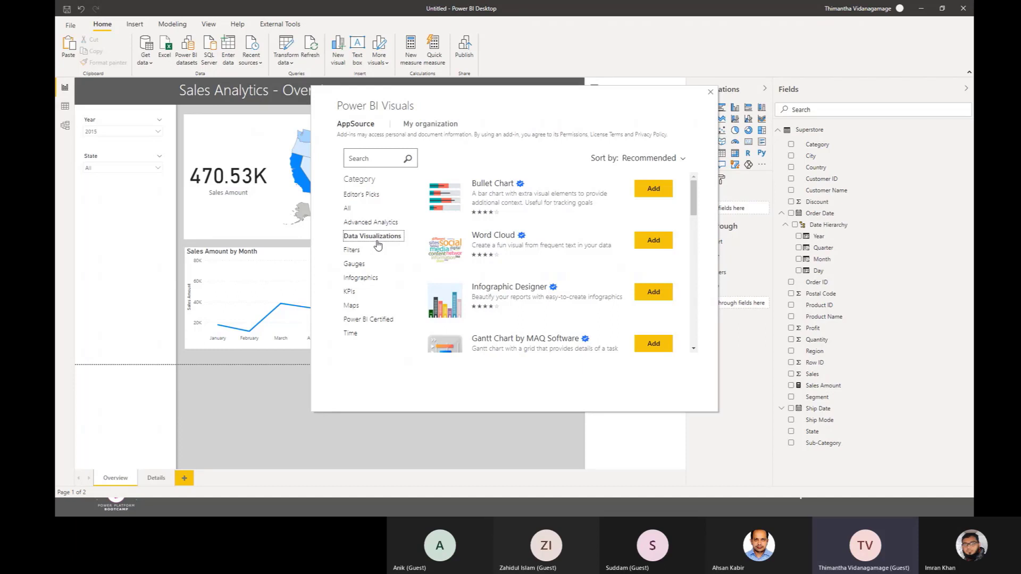
click(370, 223)
click(372, 199)
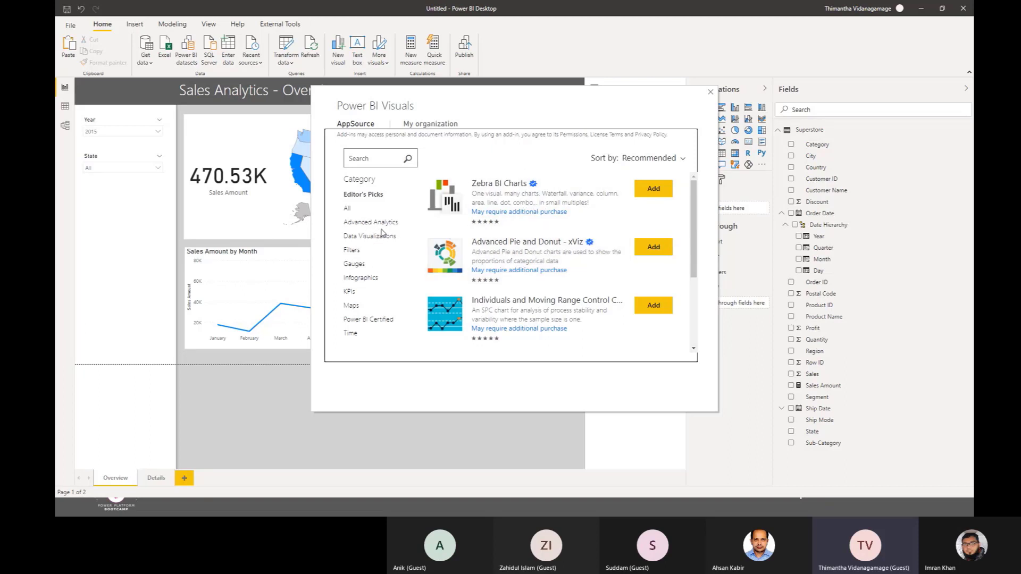
click(711, 93)
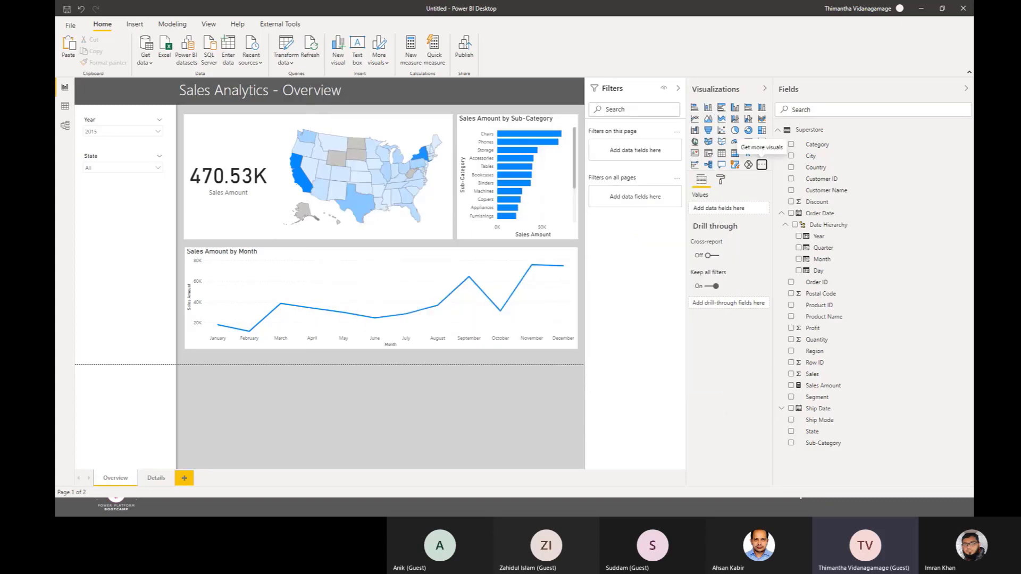
Step: Switch to the presentation, advance it to the Publish Report slide, and switch to the Power BI Desktop window with the finished Sales Analytics report
key(alt+Tab)
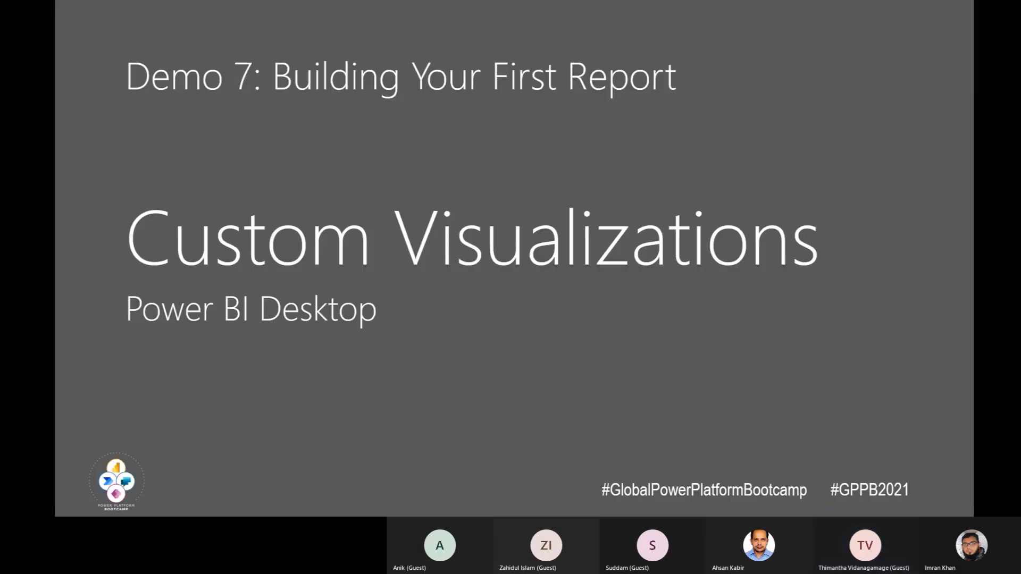
key(Right)
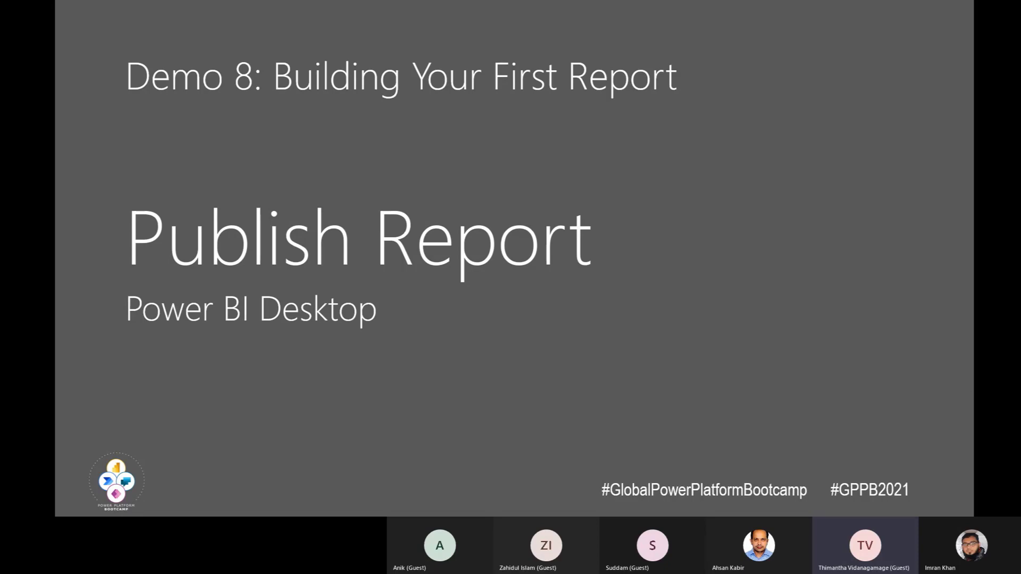
key(alt+Tab)
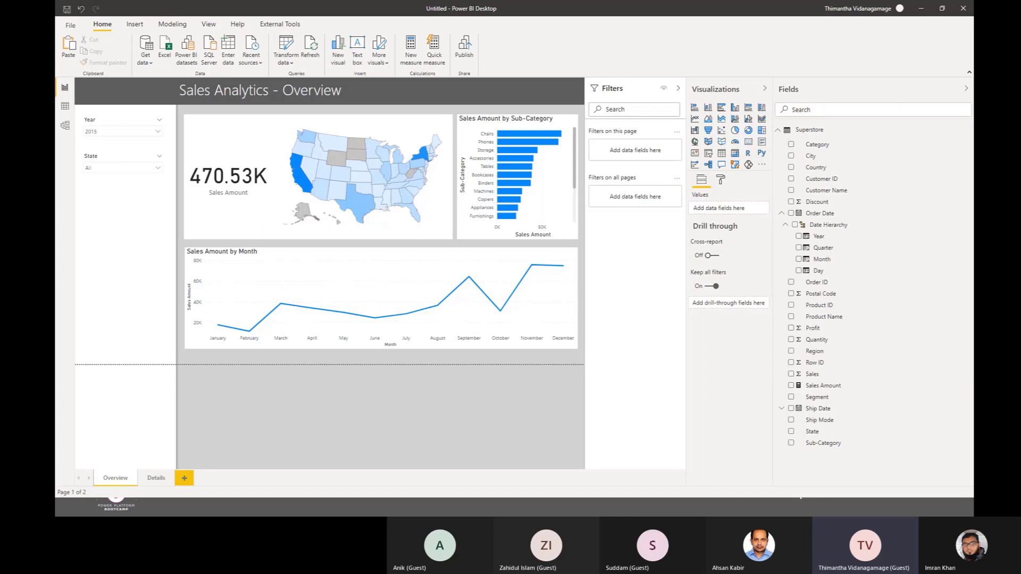
key(alt+Tab)
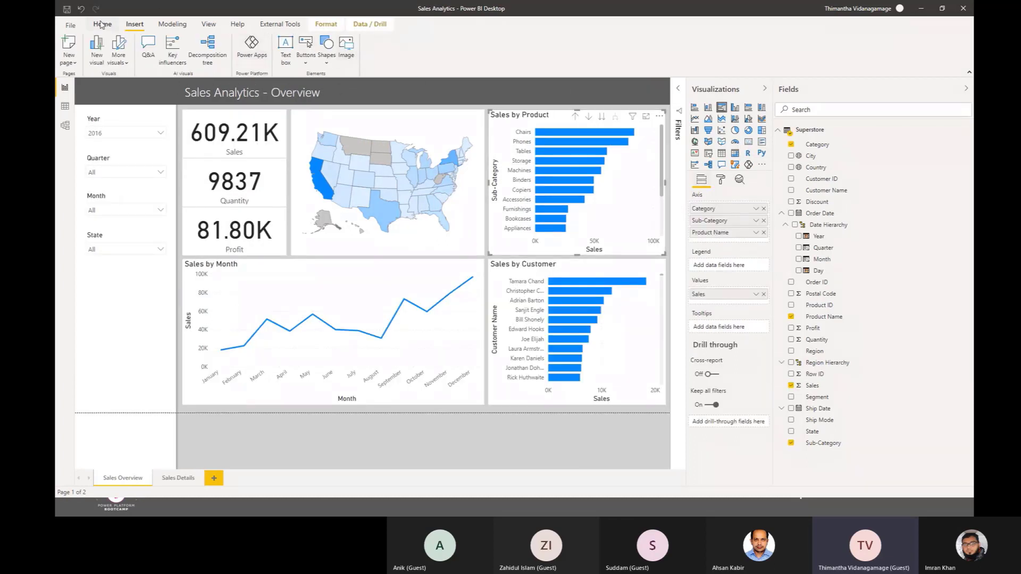
Step: Try to publish the Sales Analytics report to the Power BI service, choosing to save its changes
click(101, 24)
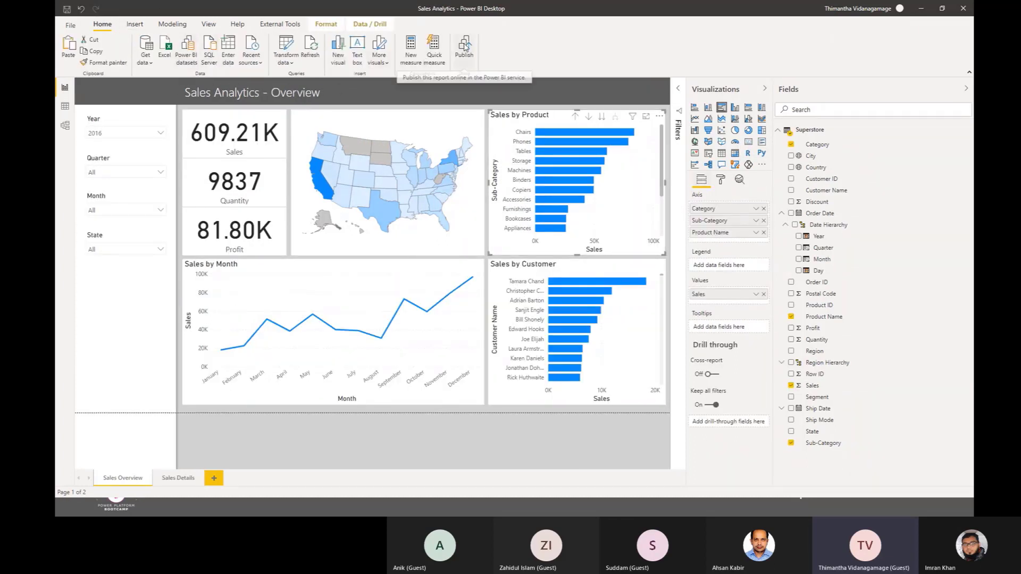
click(465, 47)
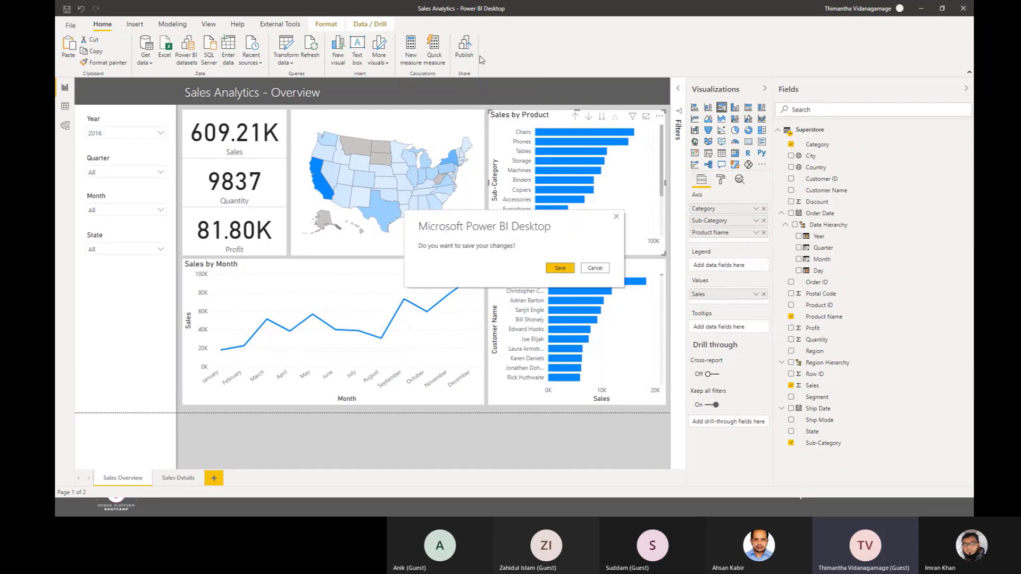
click(616, 217)
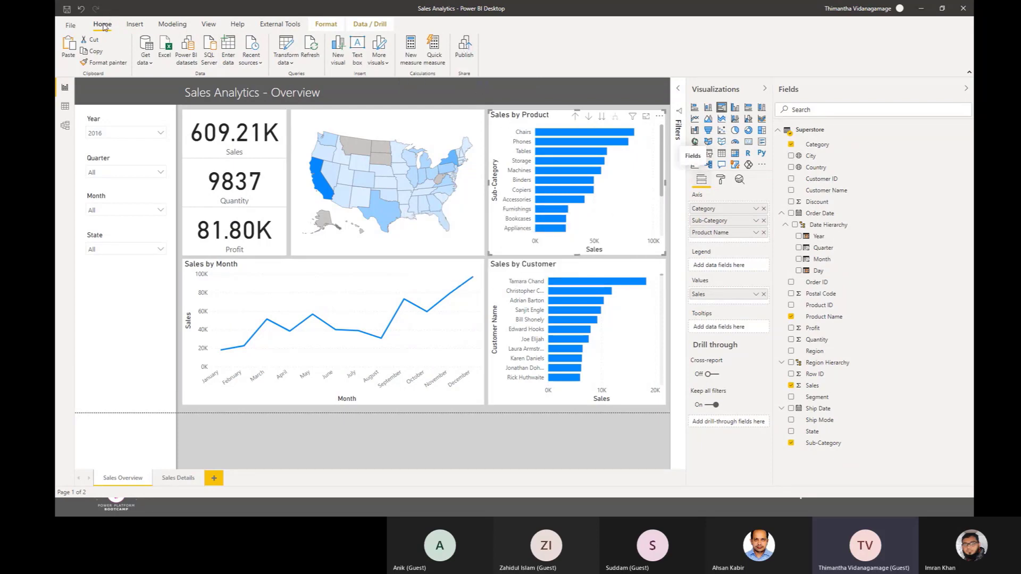
click(470, 56)
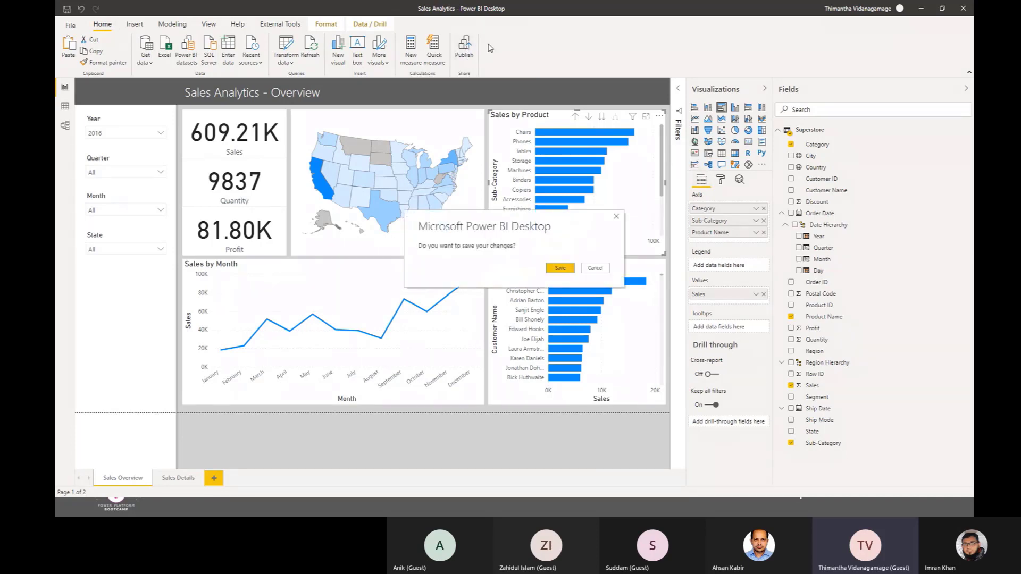
click(561, 268)
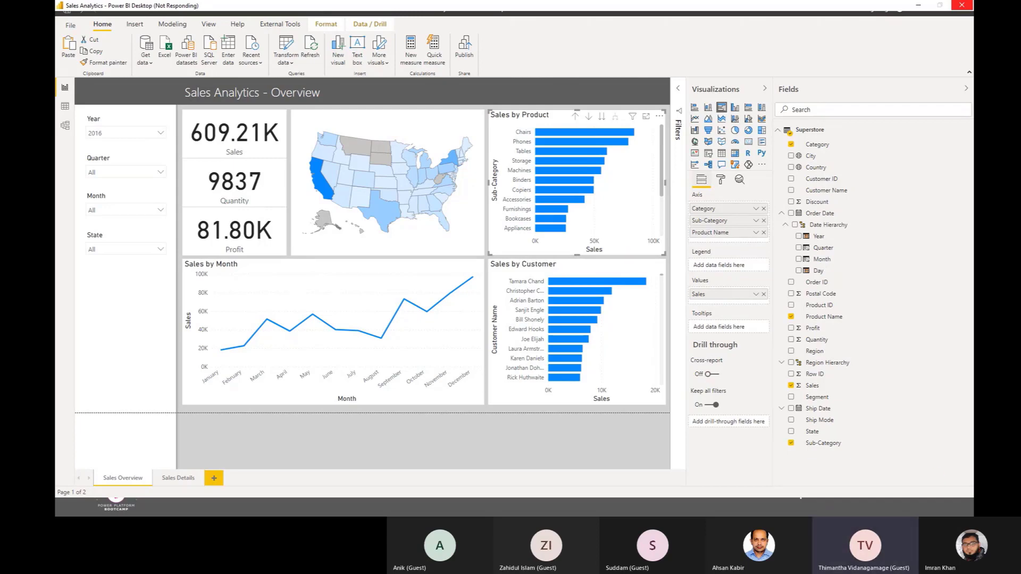
Step: Close the Sales Analytics report window and advance the presentation to the Other Resources slide
click(961, 5)
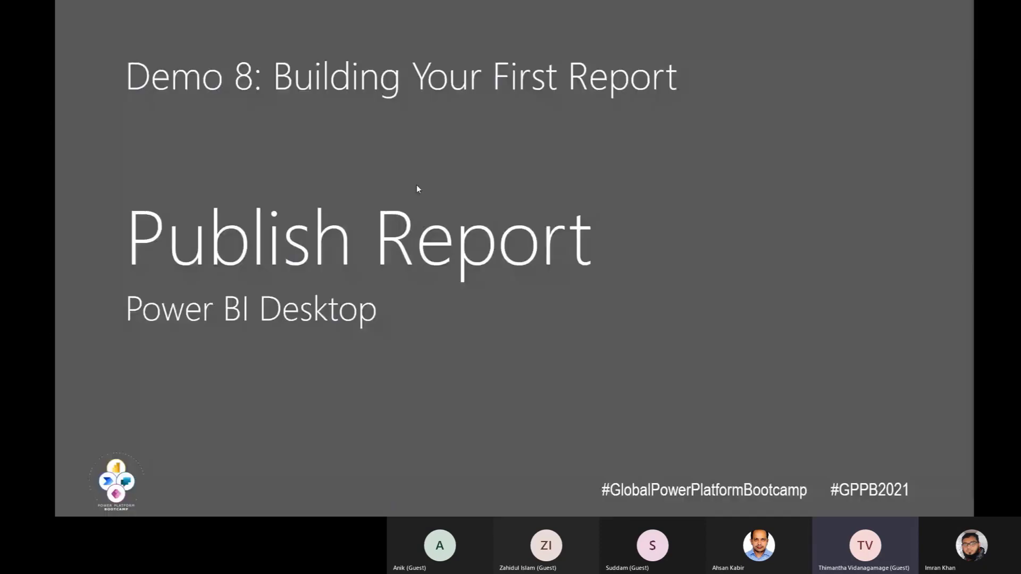
click(417, 184)
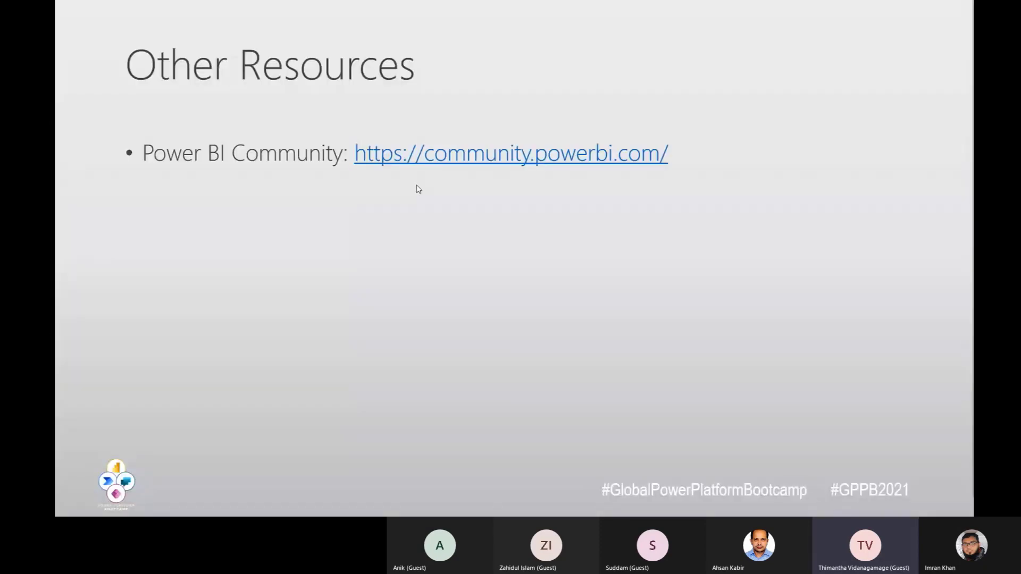